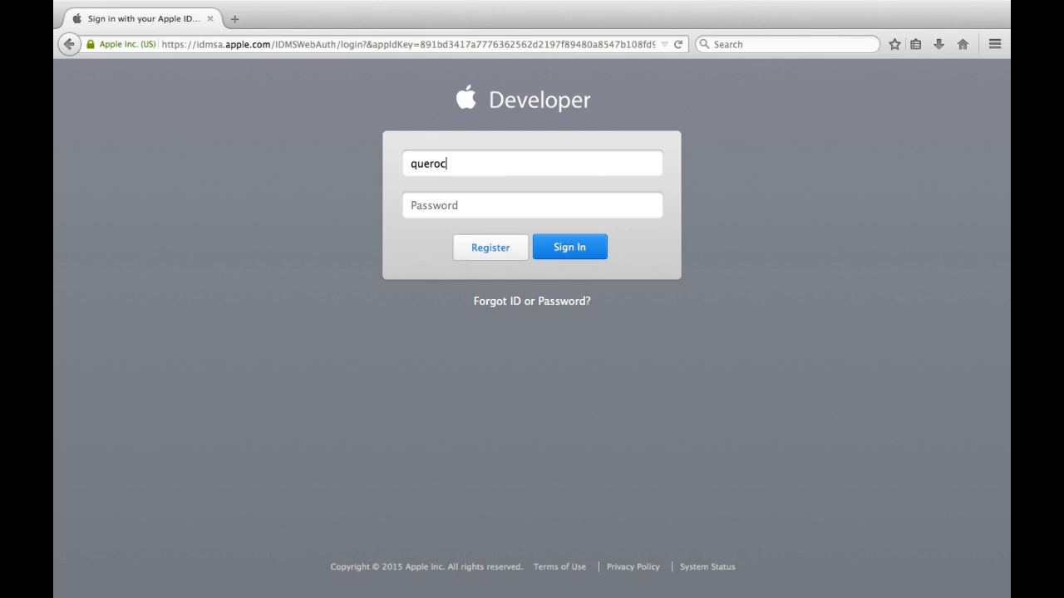
Step: Sign in with the Apple ID password and let Firefox remember the password
type("•••••••••••••••")
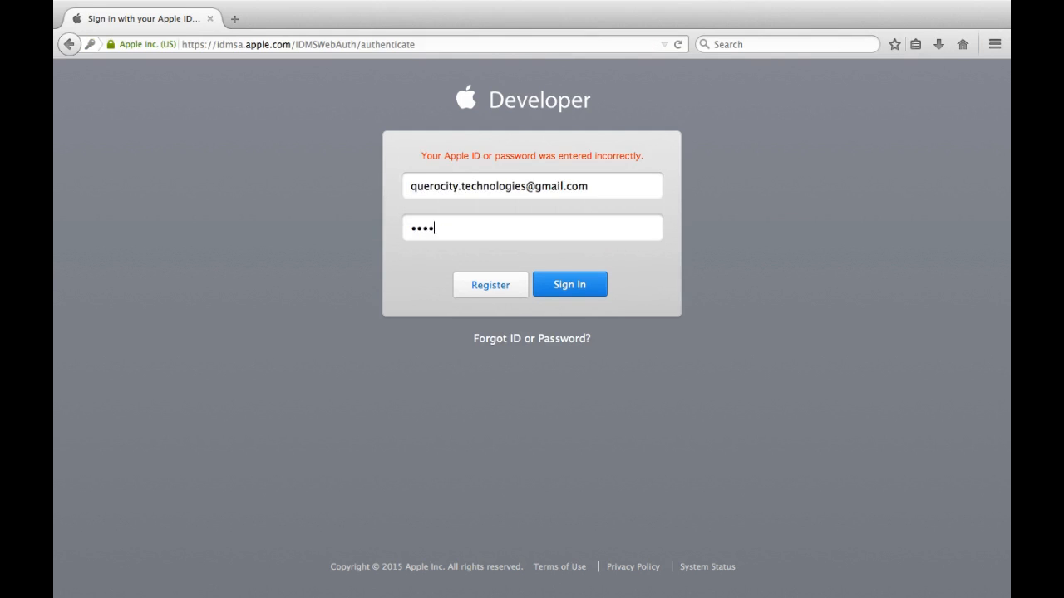
type("•••")
key("Return")
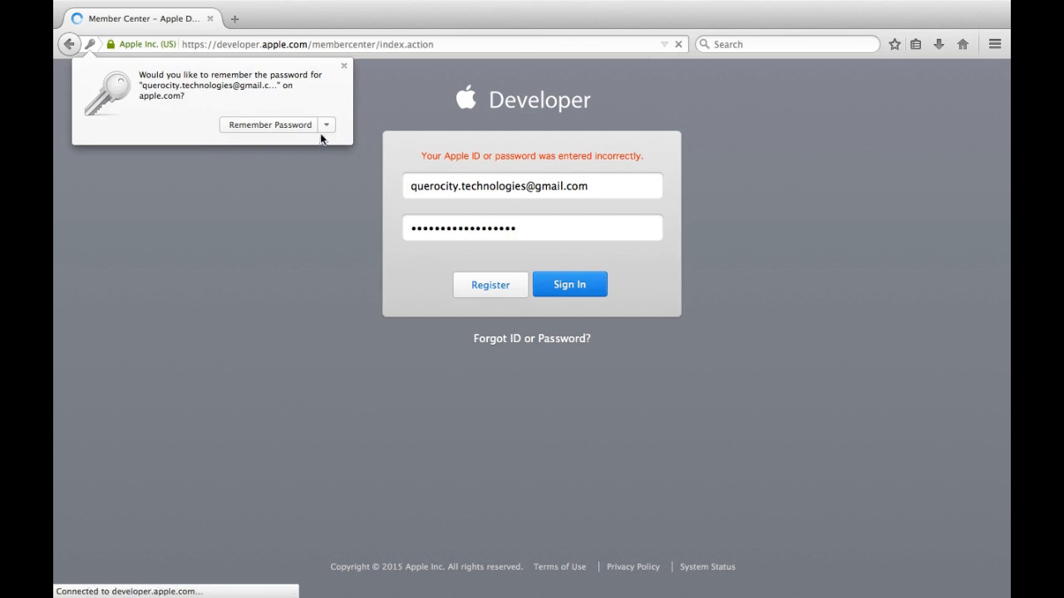
left_click(291, 131)
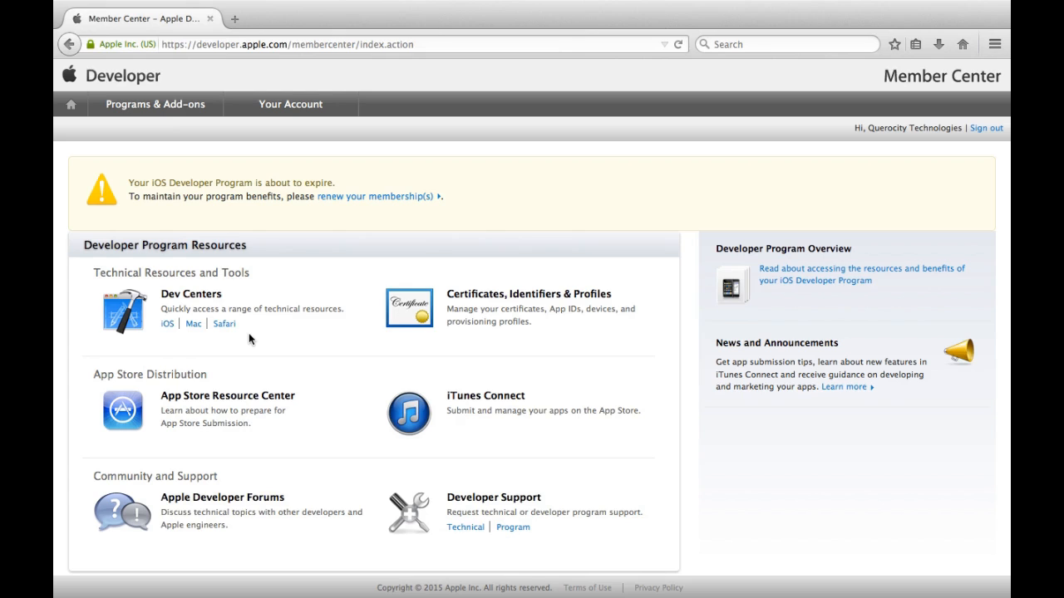
Step: Open the iOS Dev Center link in a new tab, then return to Member Center
right_click(171, 331)
left_click(189, 338)
left_click(289, 19)
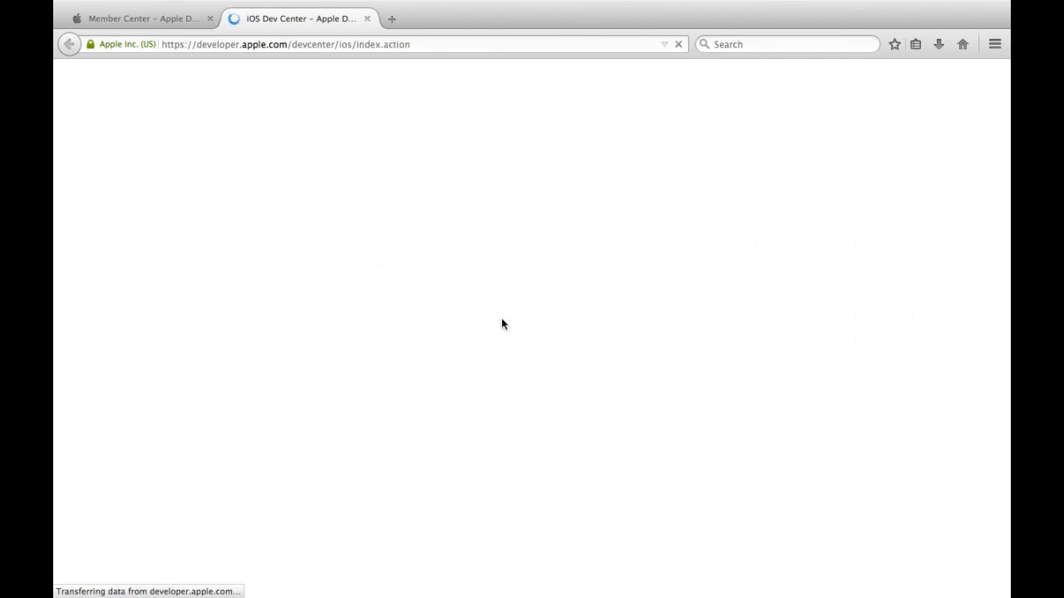
left_click(142, 18)
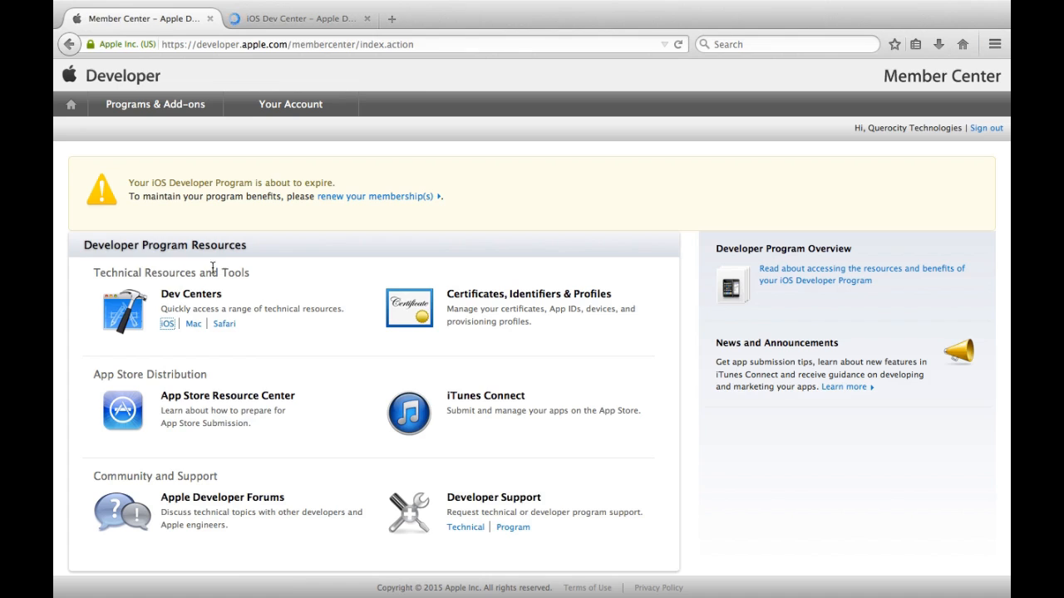
Step: Open Mac Dev Center in a new tab, read about the Mac Developer Program, then close it
right_click(194, 325)
left_click(213, 332)
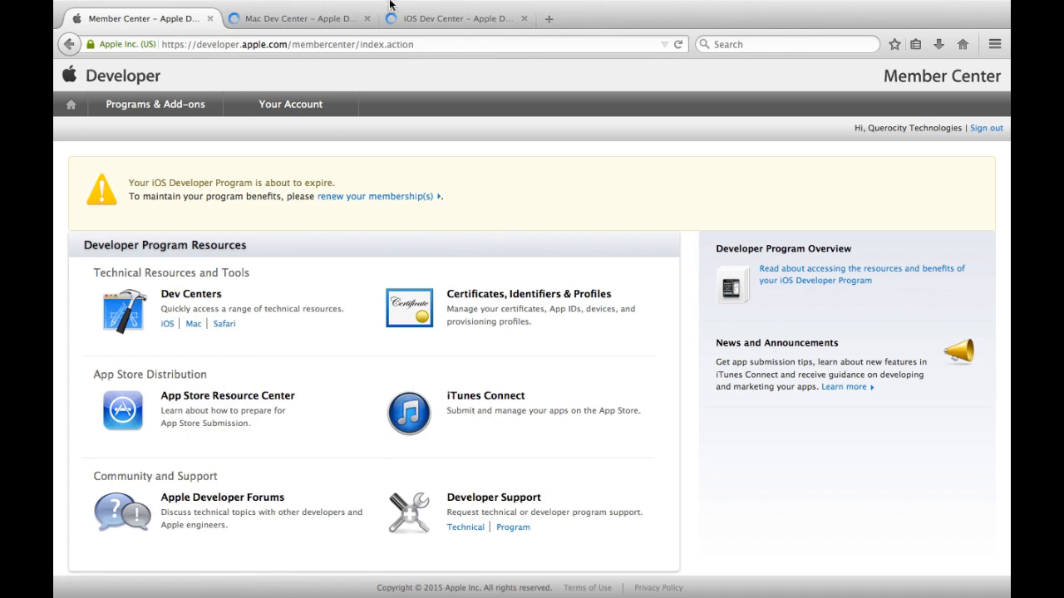
left_click(392, 12)
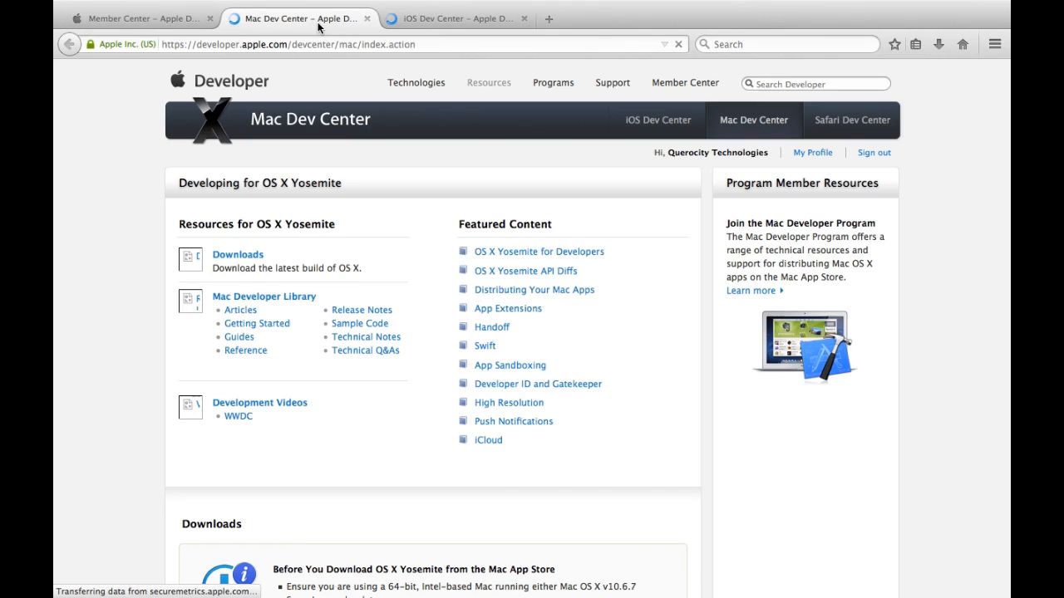
left_click(318, 22)
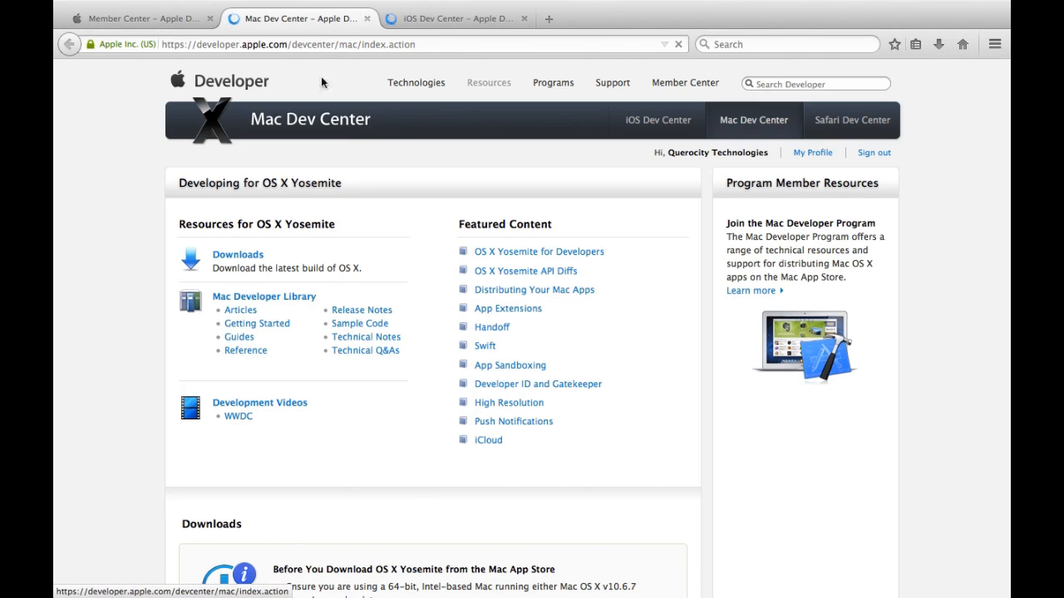
left_click(752, 293)
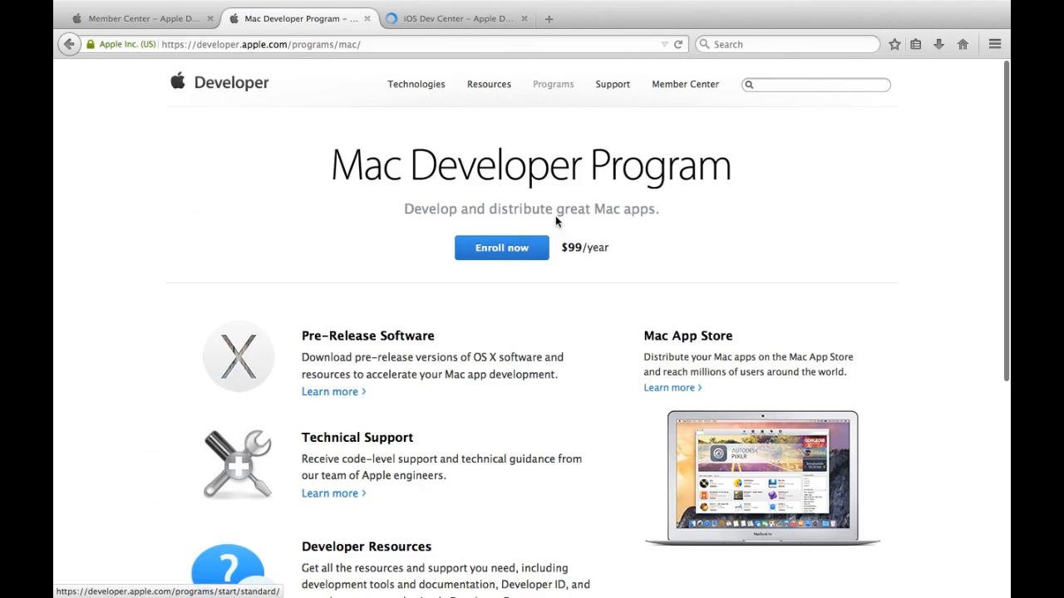
left_click(367, 19)
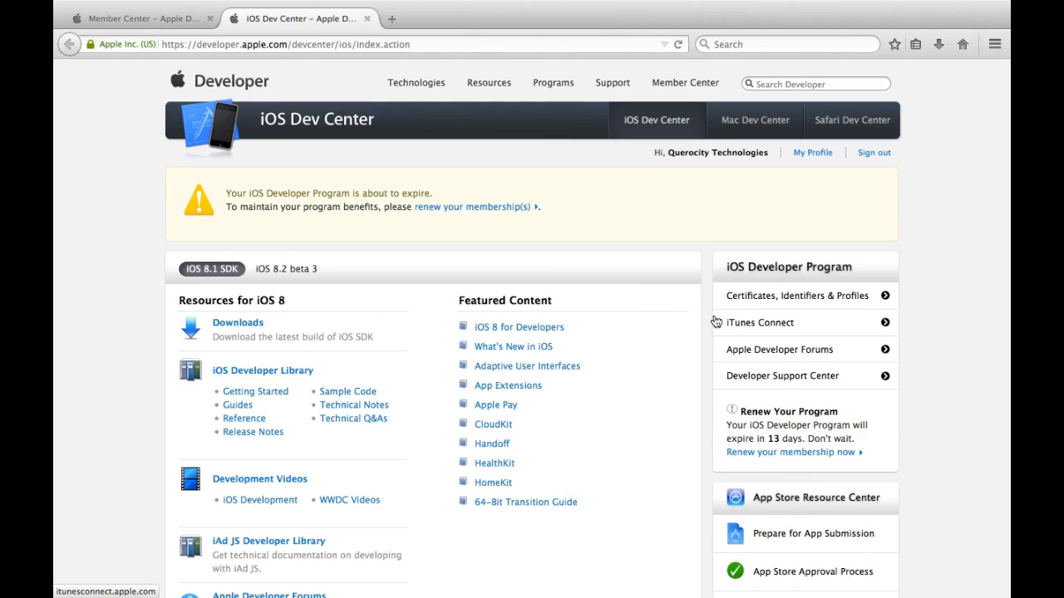
Step: Switch to PowerPoint and show slide 5, 'How to Submit to Adhoc'
key("ctrl+Left")
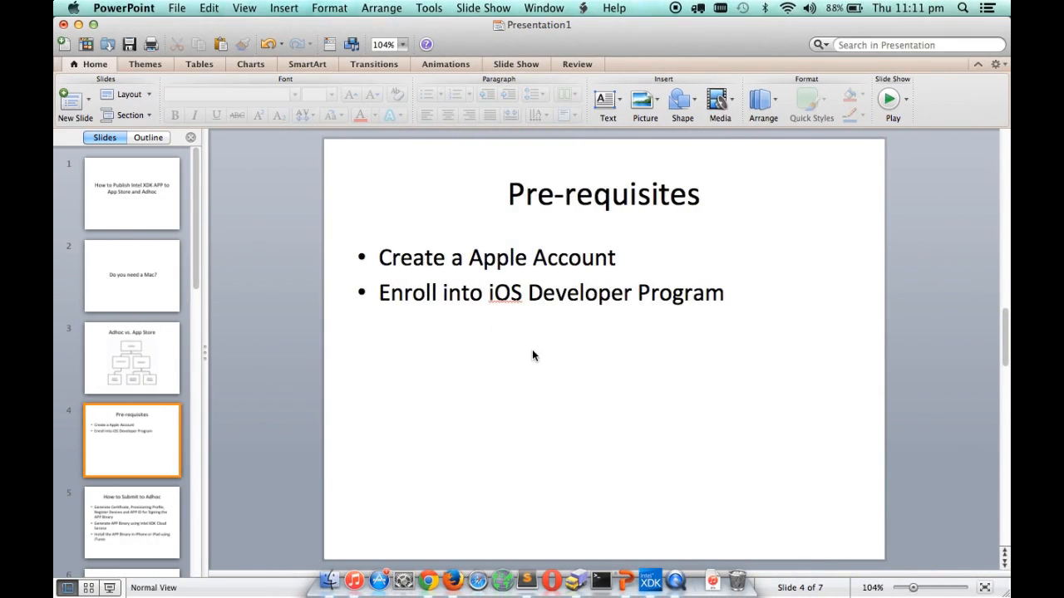
left_click(165, 511)
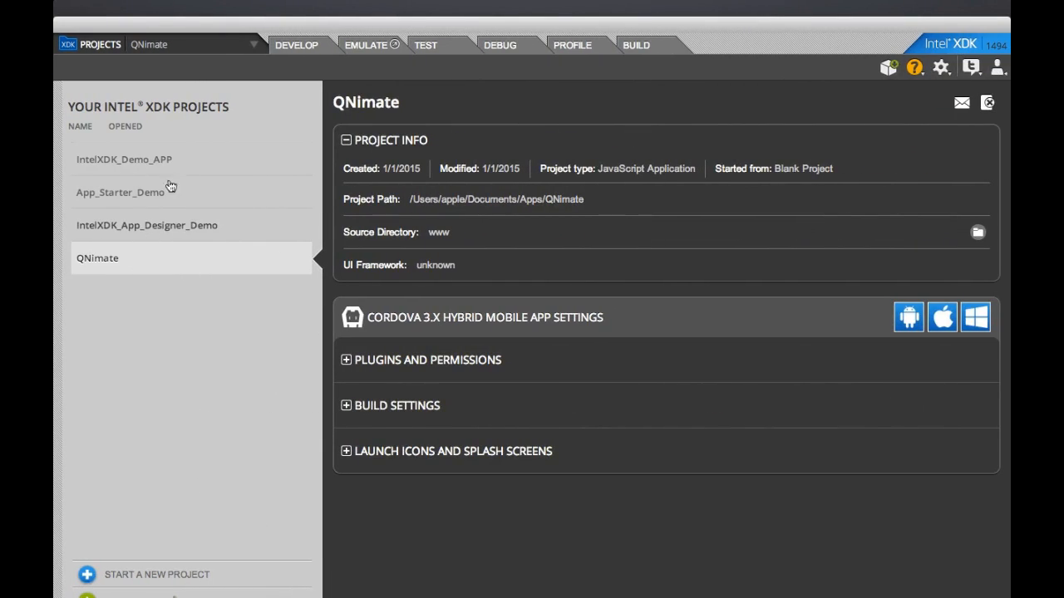
Step: Select the App_Starter_Demo project, check its Build platforms, then return to its Develop view
left_click(145, 202)
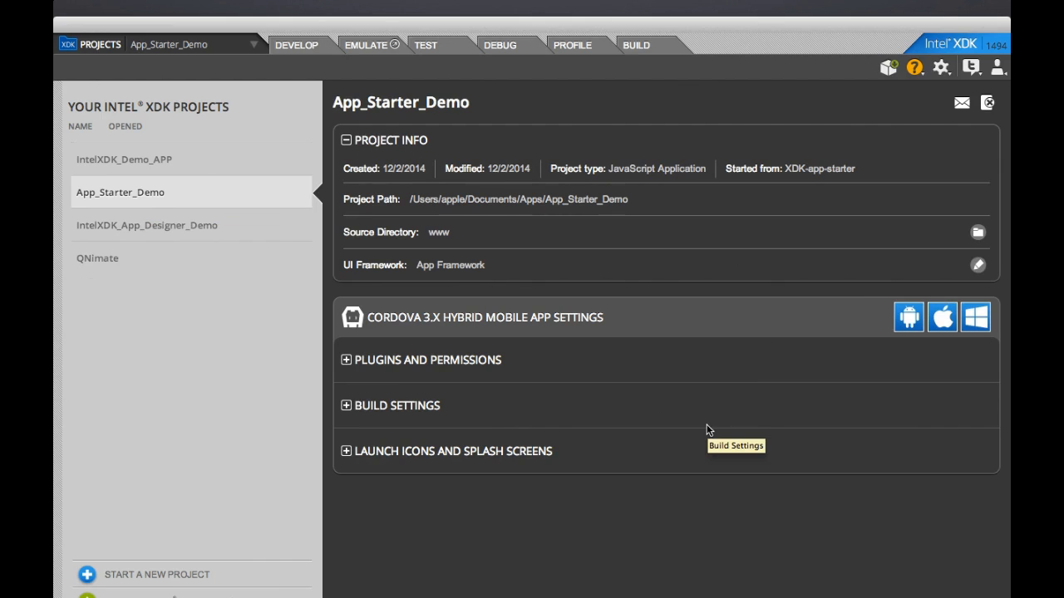
left_click(653, 48)
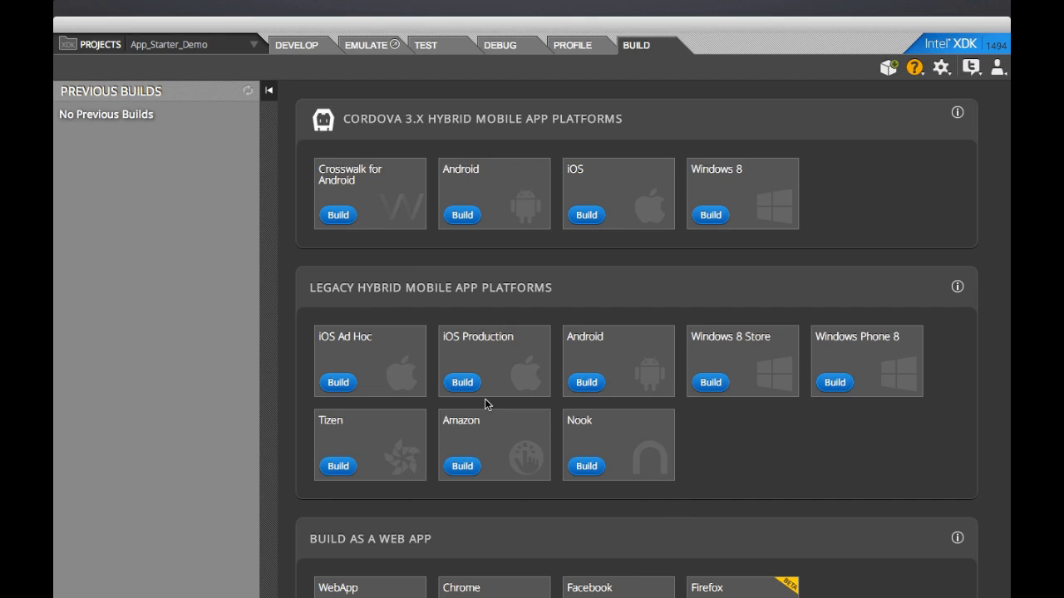
left_click(299, 38)
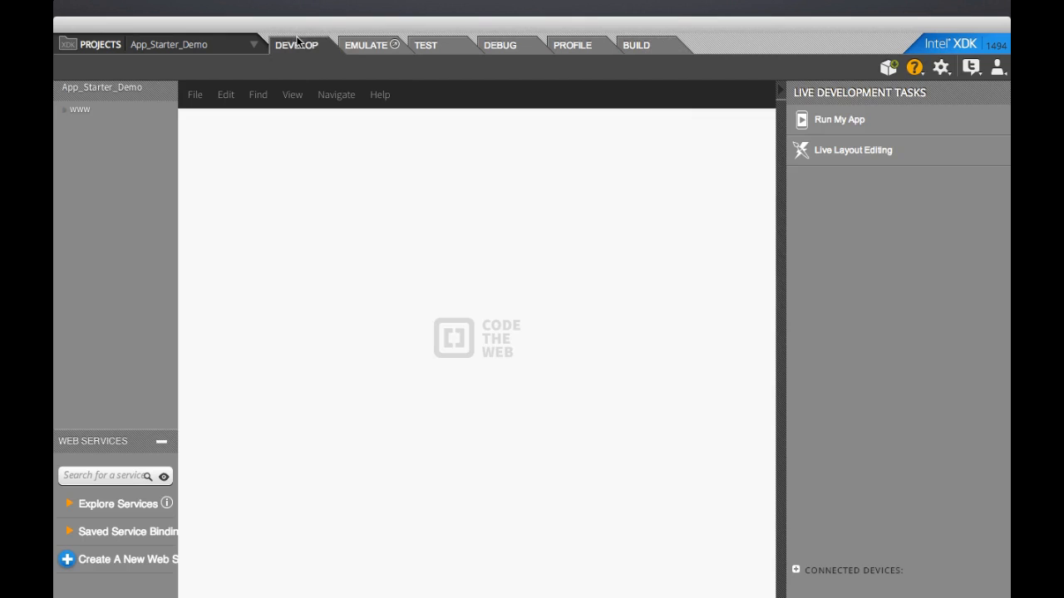
Step: View index.html's source from the www folder, then start an iOS Ad Hoc build
left_click(103, 109)
left_click(103, 159)
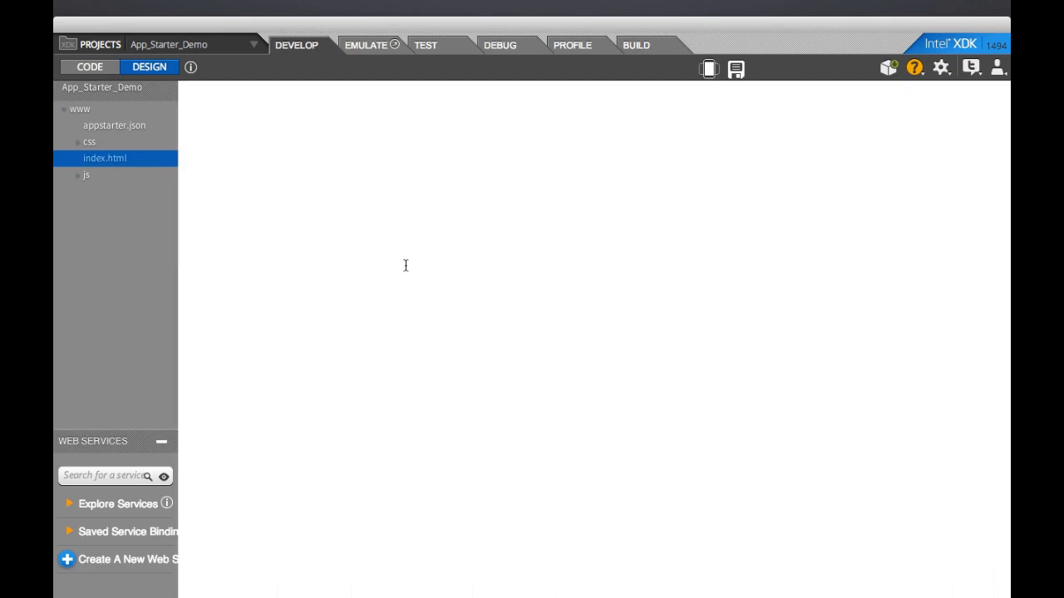
left_click(114, 66)
scroll(433, 239, "down", 5)
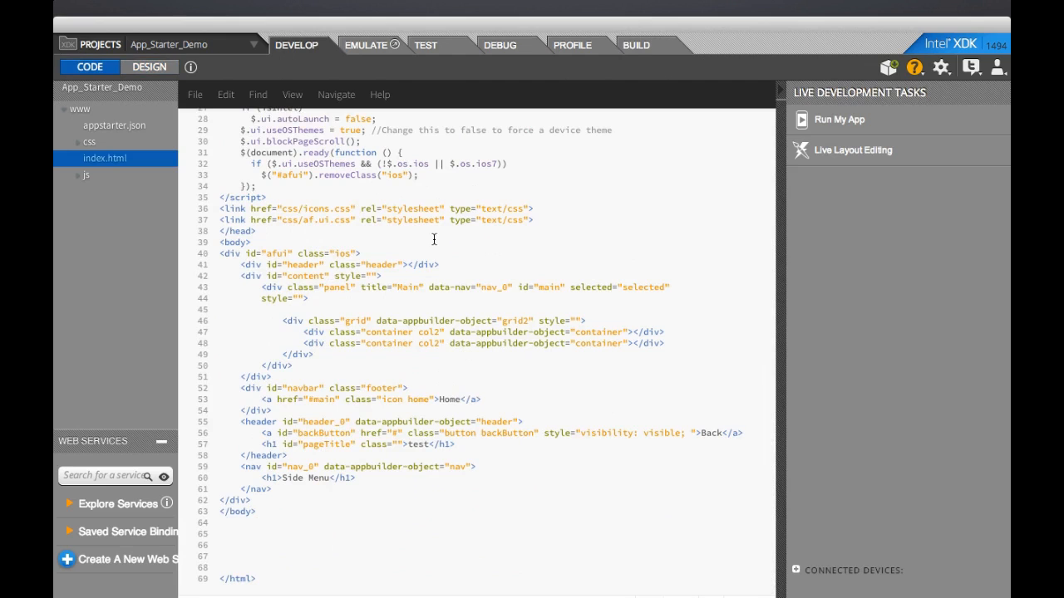
left_click(635, 50)
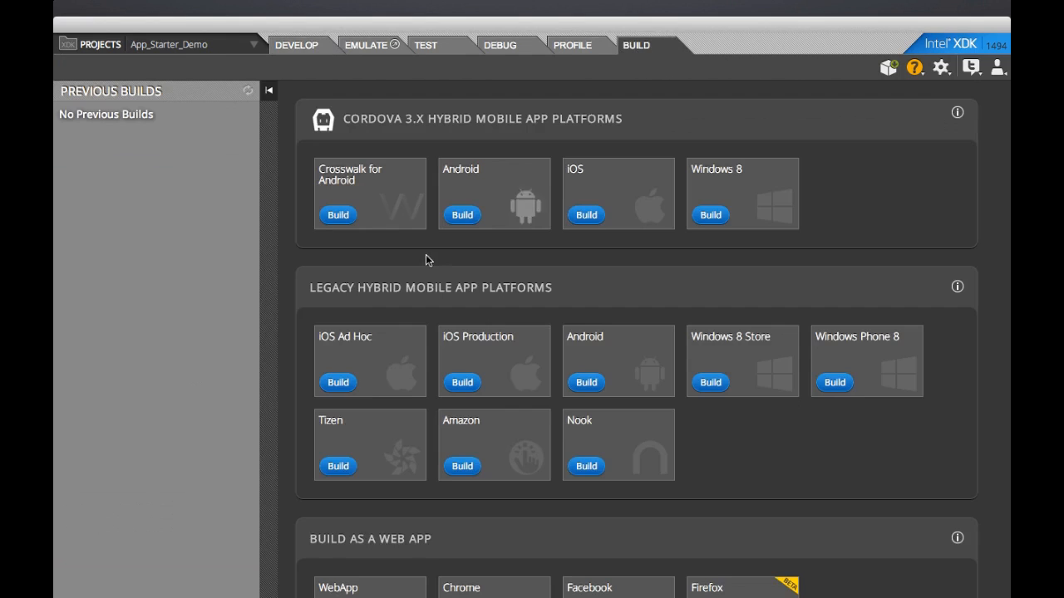
left_click(338, 383)
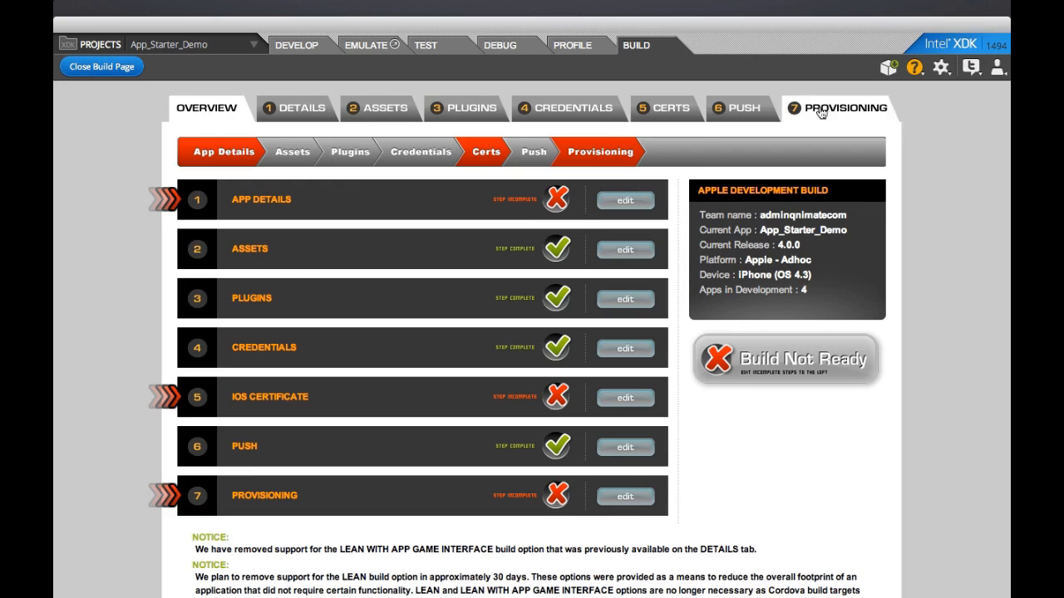
Step: Edit the incomplete App Details step of the iOS Ad Hoc build
left_click(625, 200)
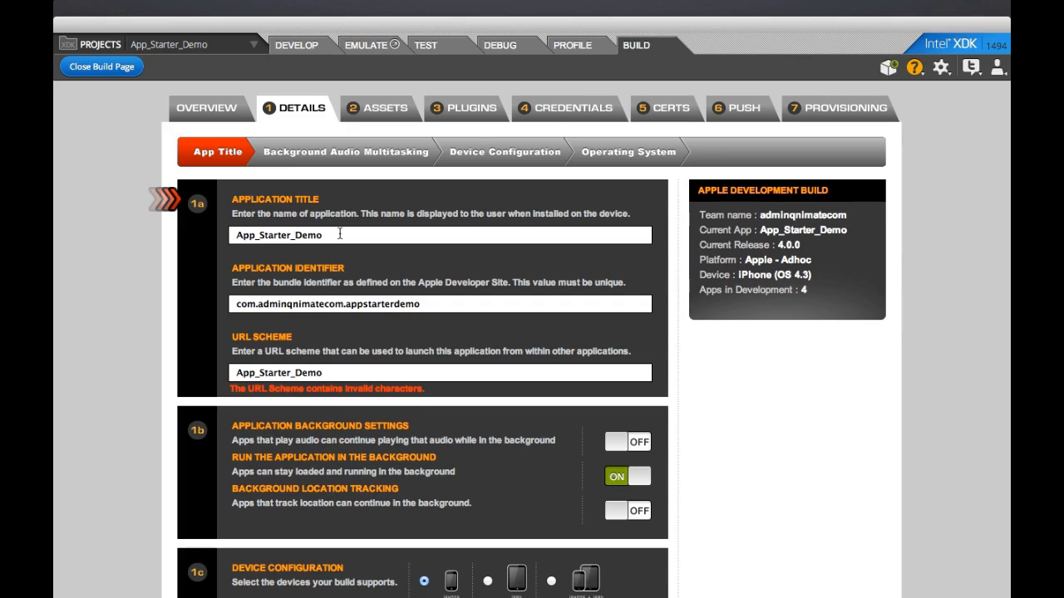
Step: Remove the underscores from the URL Scheme so it no longer has invalid characters
left_click_drag(340, 235, 350, 264)
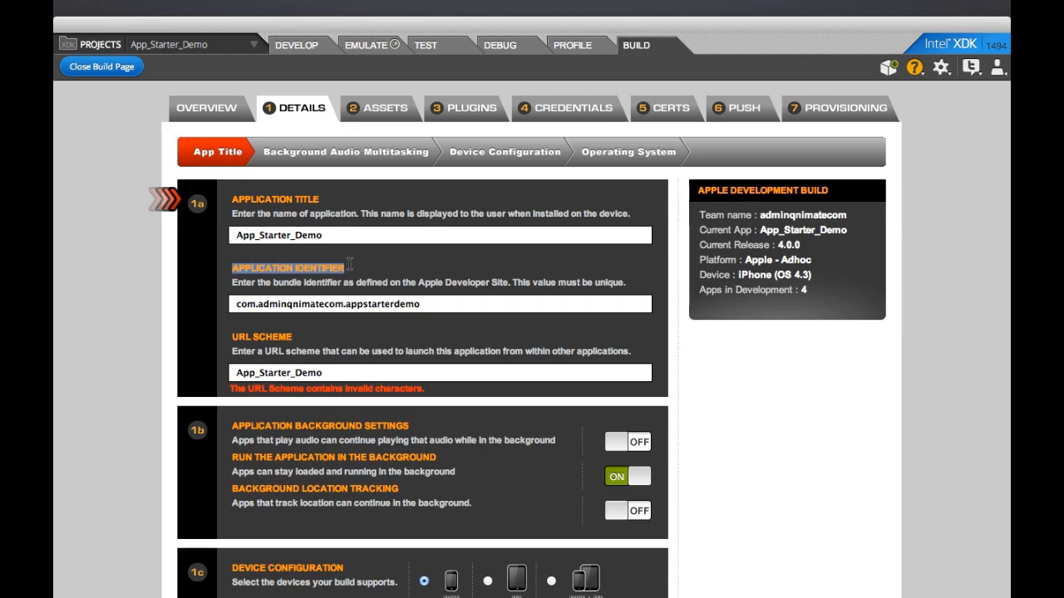
left_click(355, 275)
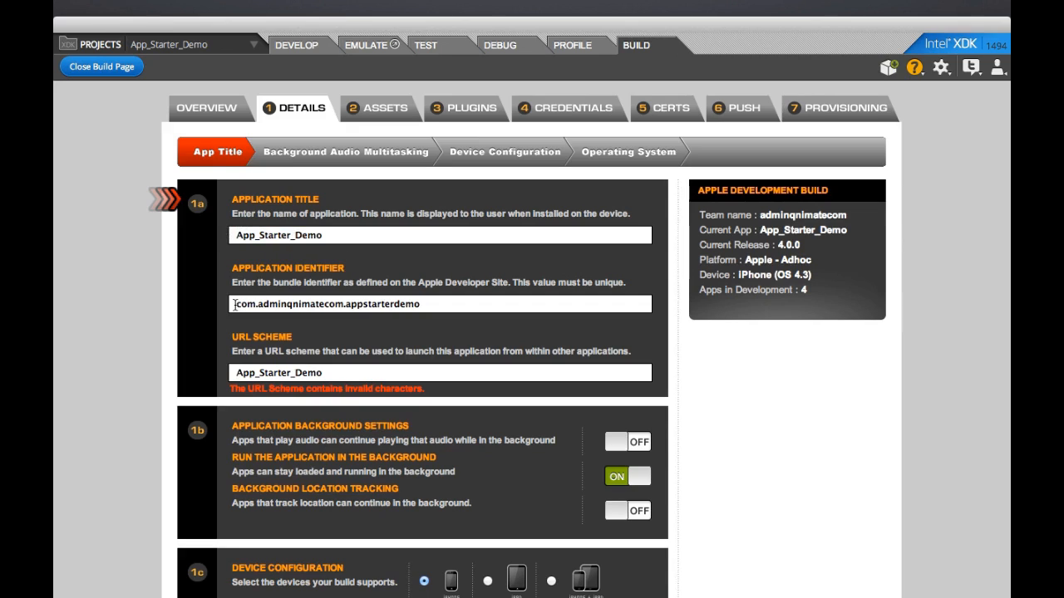
left_click_drag(422, 304, 230, 304)
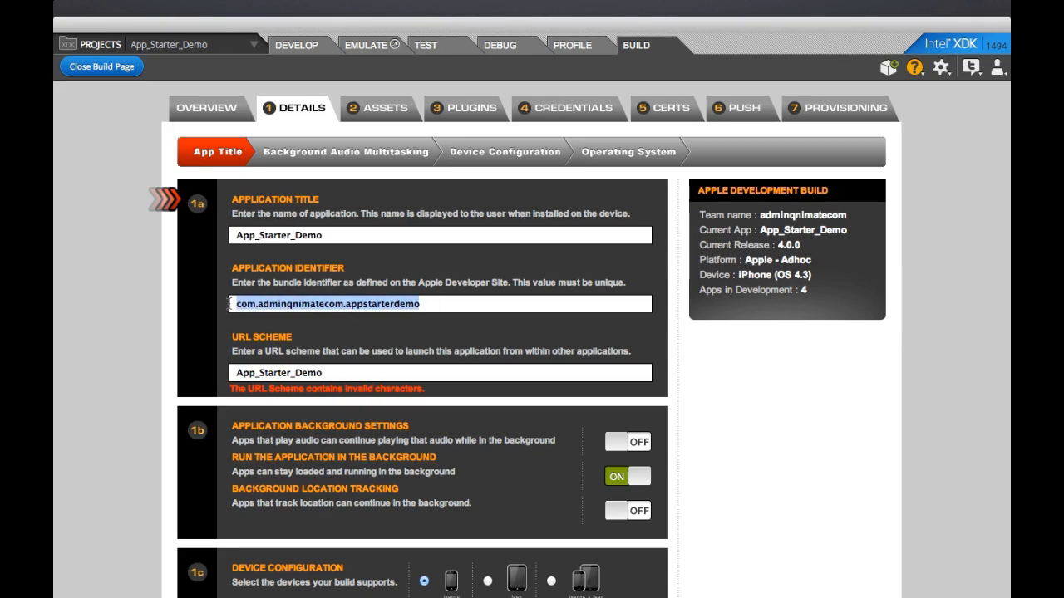
left_click(304, 329)
left_click(449, 304)
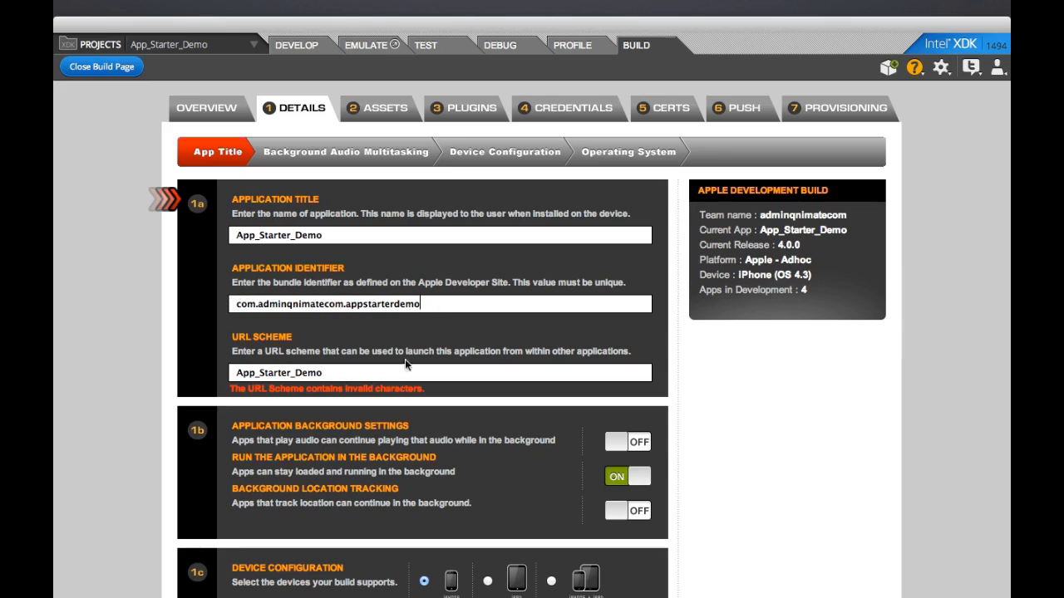
left_click(259, 373)
key("BackSpace")
left_click(283, 374)
key("Delete")
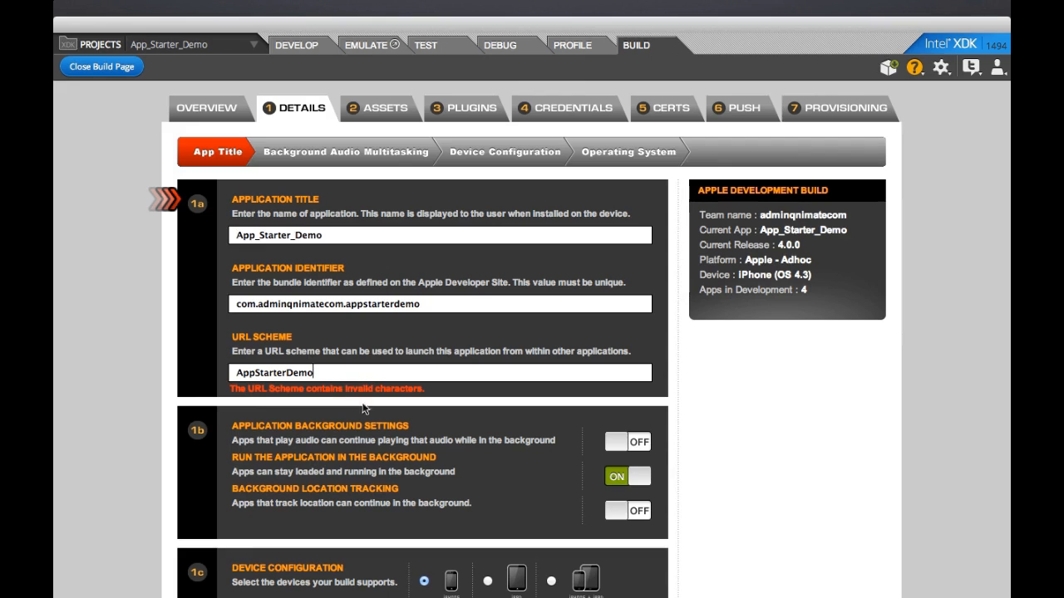
Step: Enable background audio and background location, then continue to the Assets step
scroll(366, 416, "down", 3)
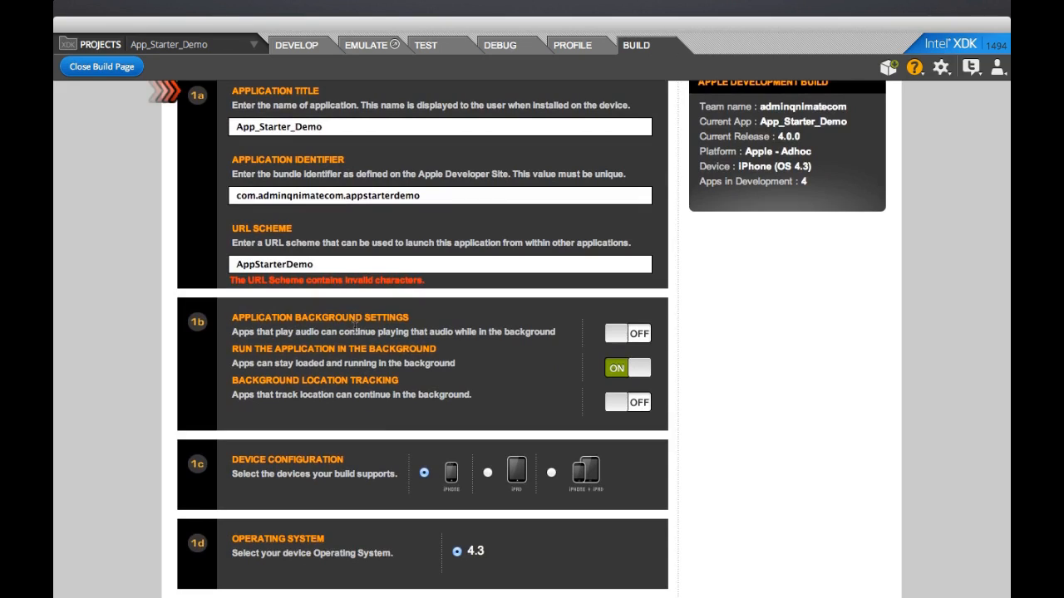
left_click(619, 340)
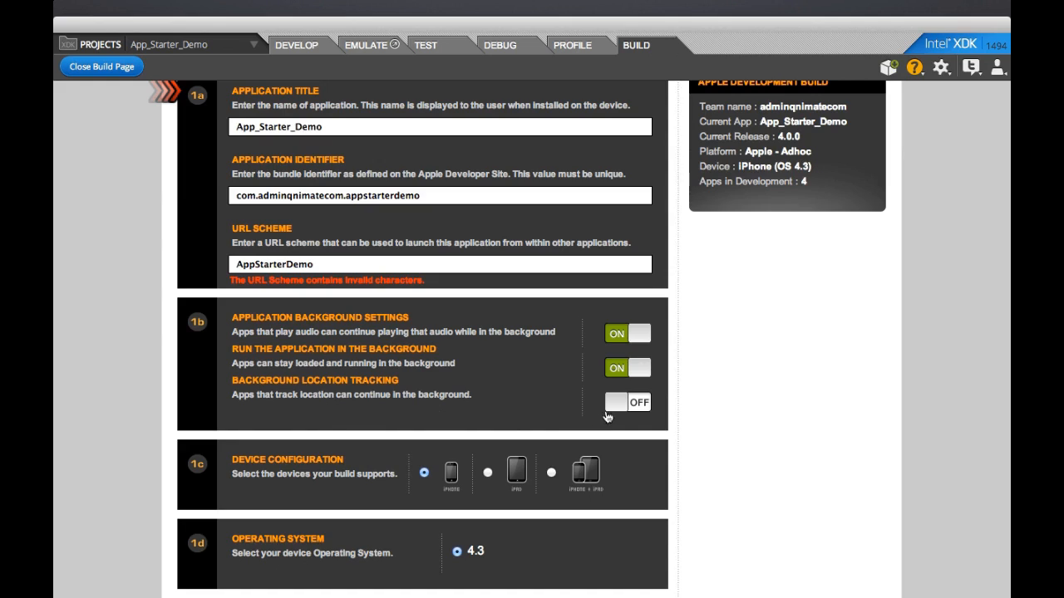
left_click(613, 406)
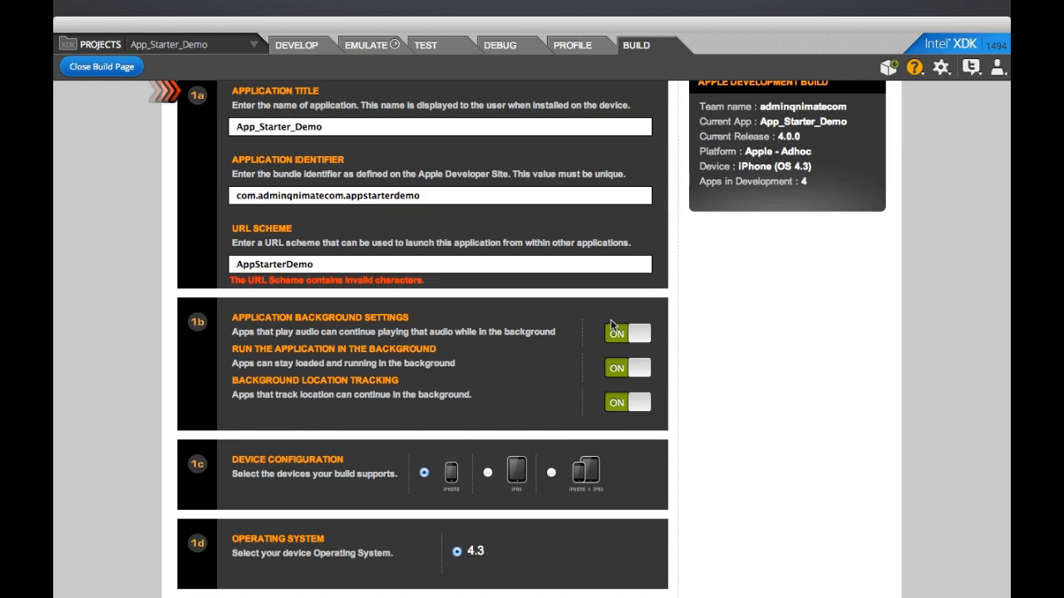
scroll(620, 403, "down", 1)
scroll(619, 403, "down", 5)
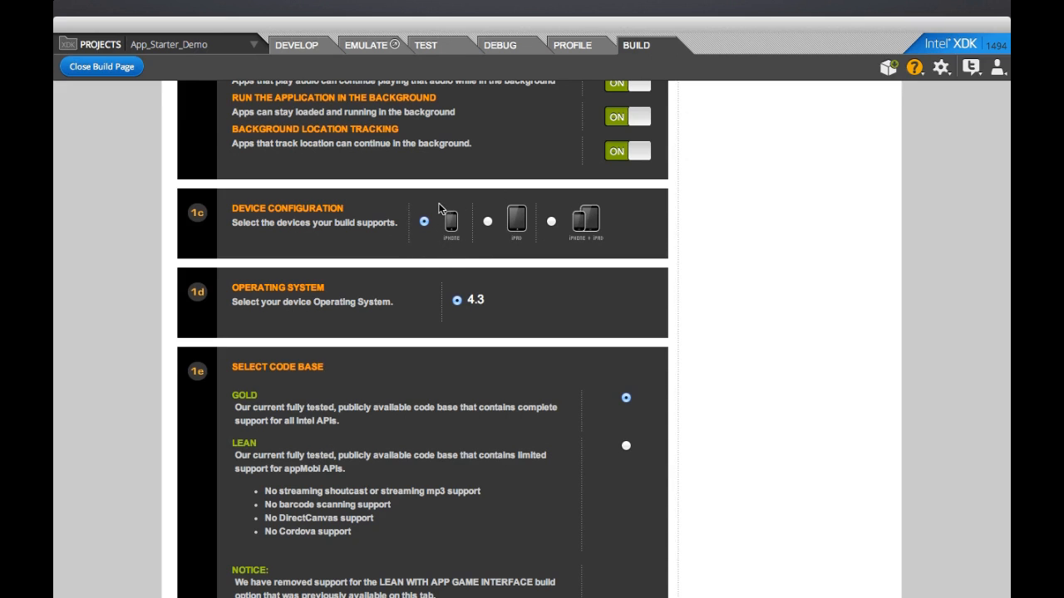
scroll(438, 208, "down", 5)
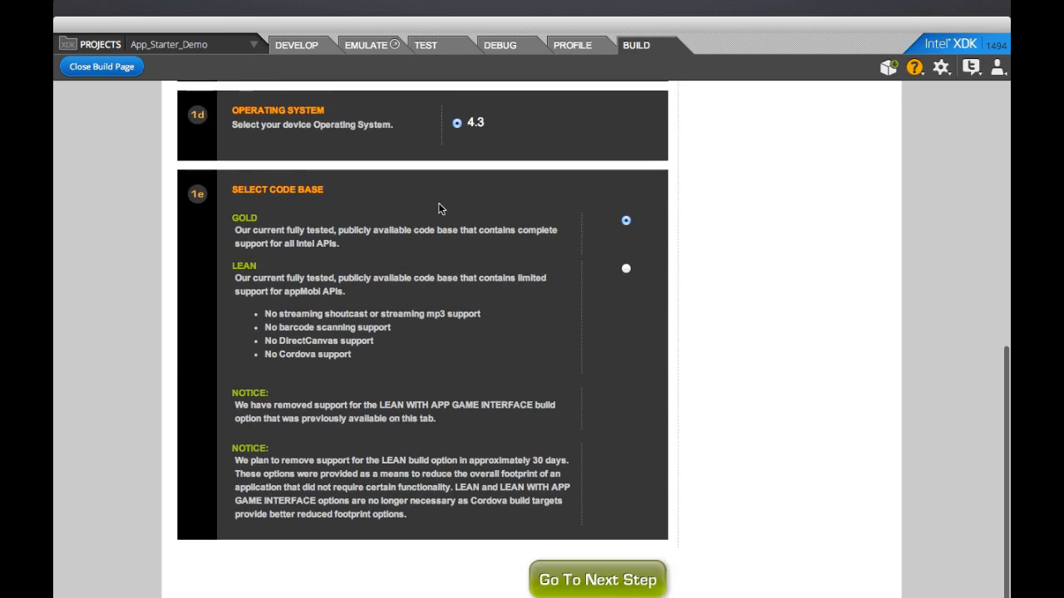
left_click(598, 570)
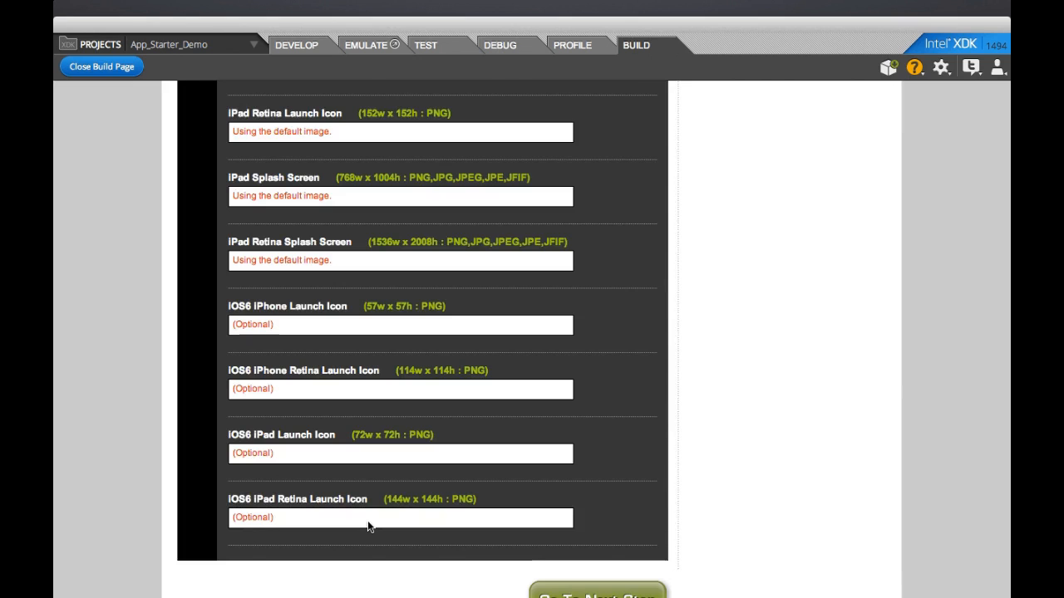
Step: Choose Landscape start-up orientation, keep the default images, and advance to Plug-ins
scroll(367, 520, "up", 5)
scroll(367, 520, "up", 5)
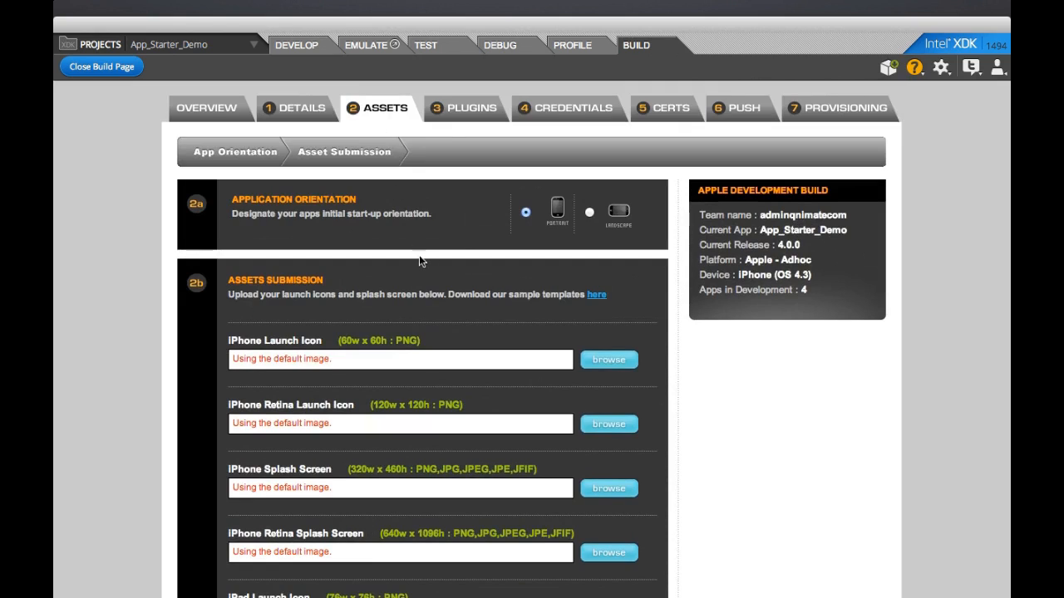
left_click(589, 213)
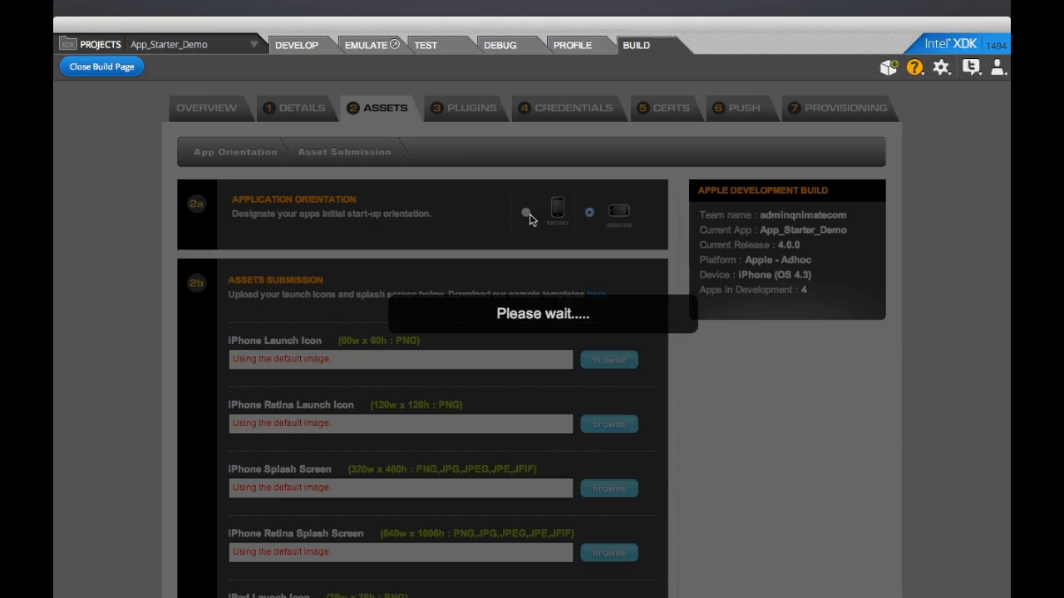
scroll(529, 349, "down", 2)
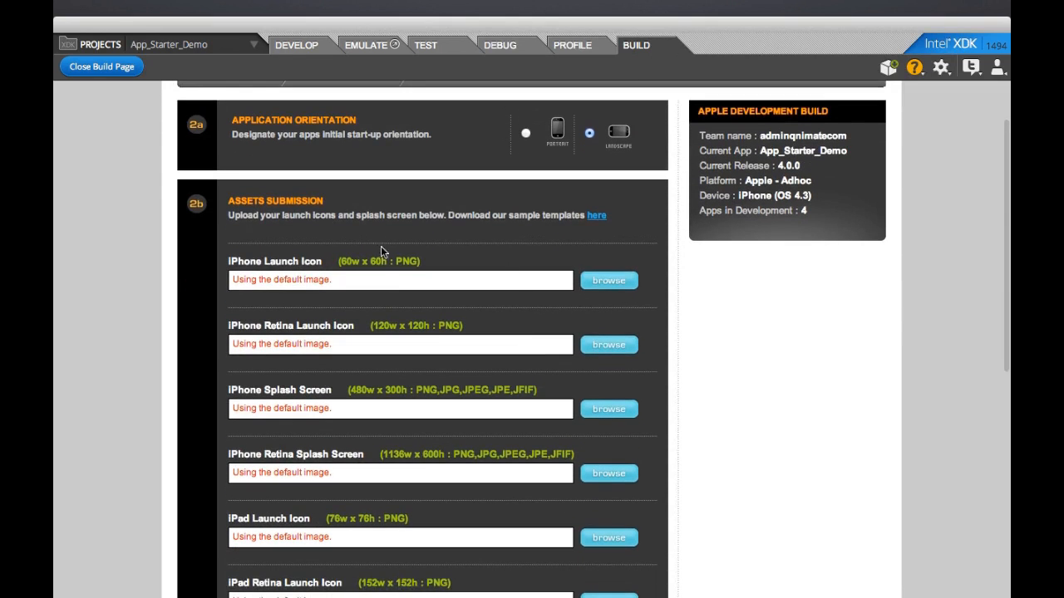
scroll(417, 376, "down", 8)
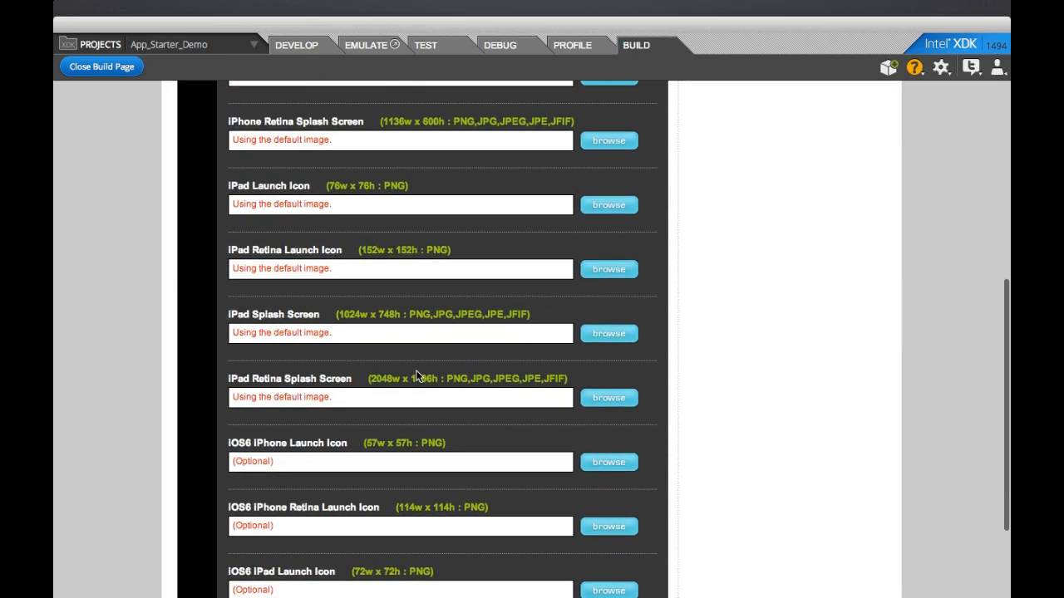
scroll(417, 376, "down", 2)
scroll(417, 376, "down", 3)
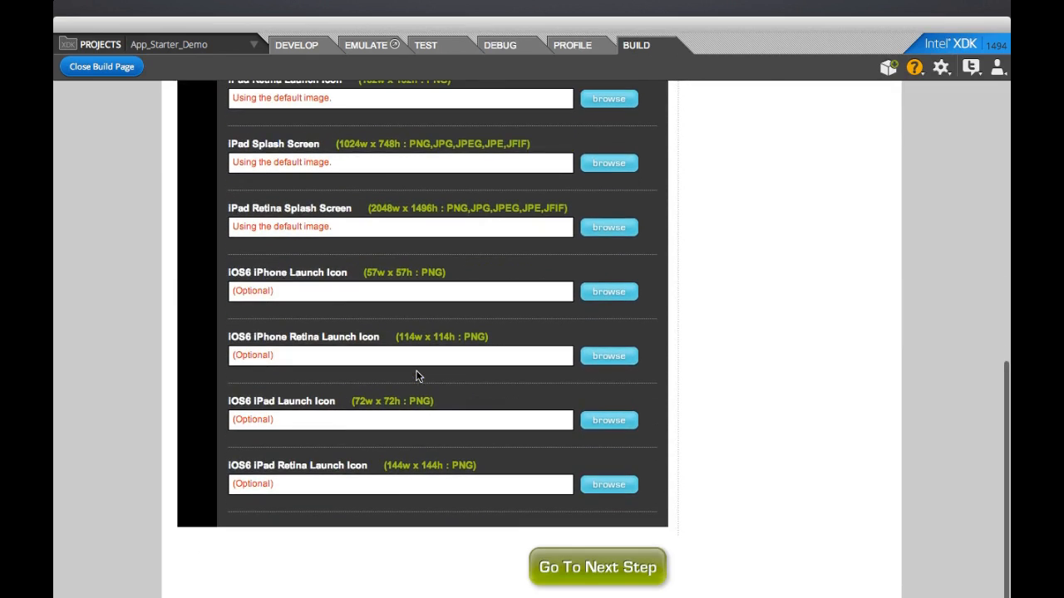
left_click(596, 576)
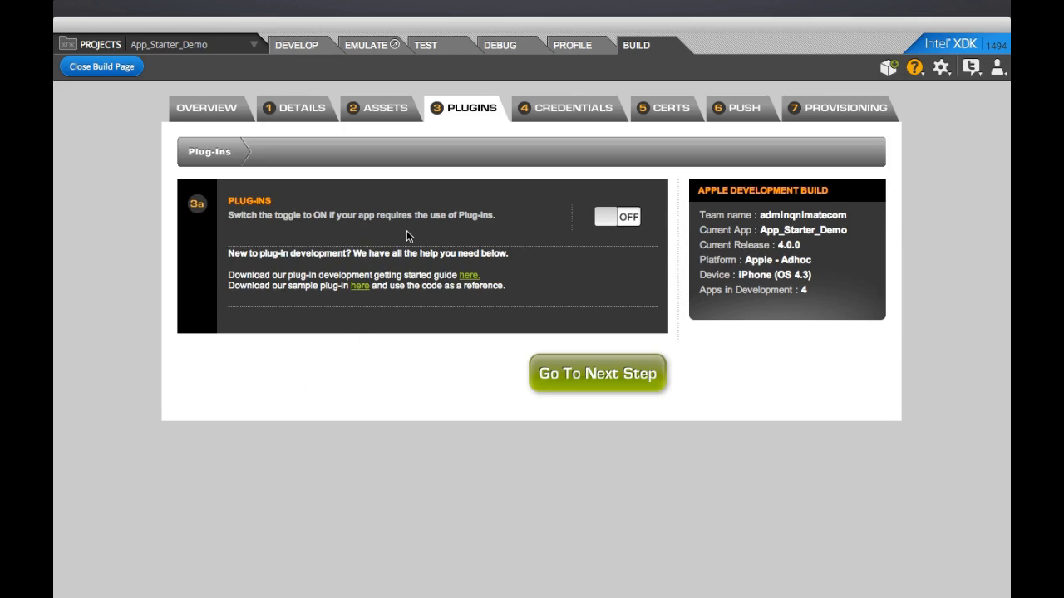
Step: Turn the Plug-Ins toggle ON and advance to the Credentials step
left_click(605, 223)
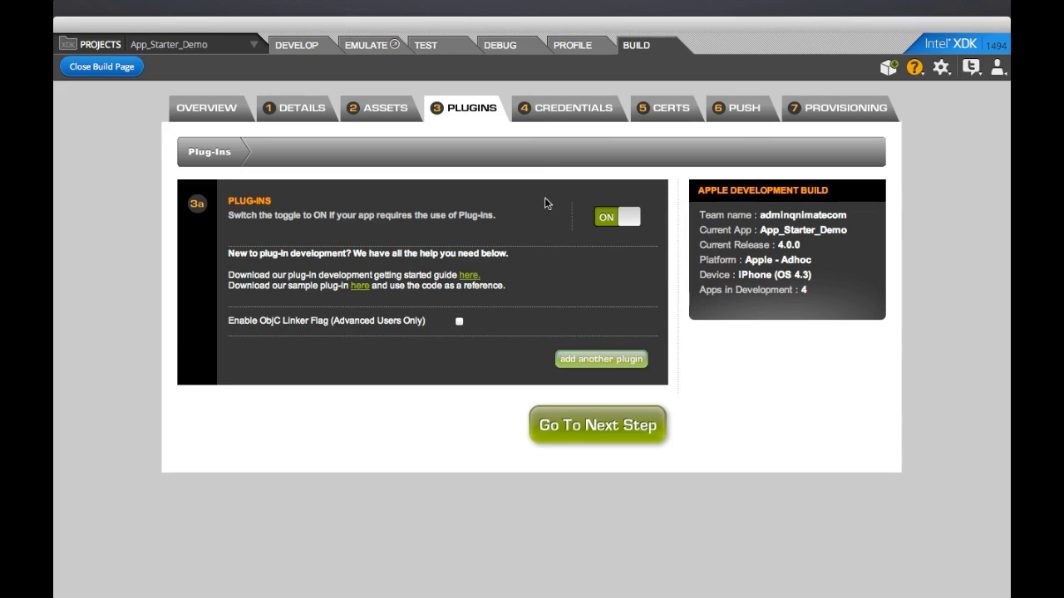
left_click(552, 113)
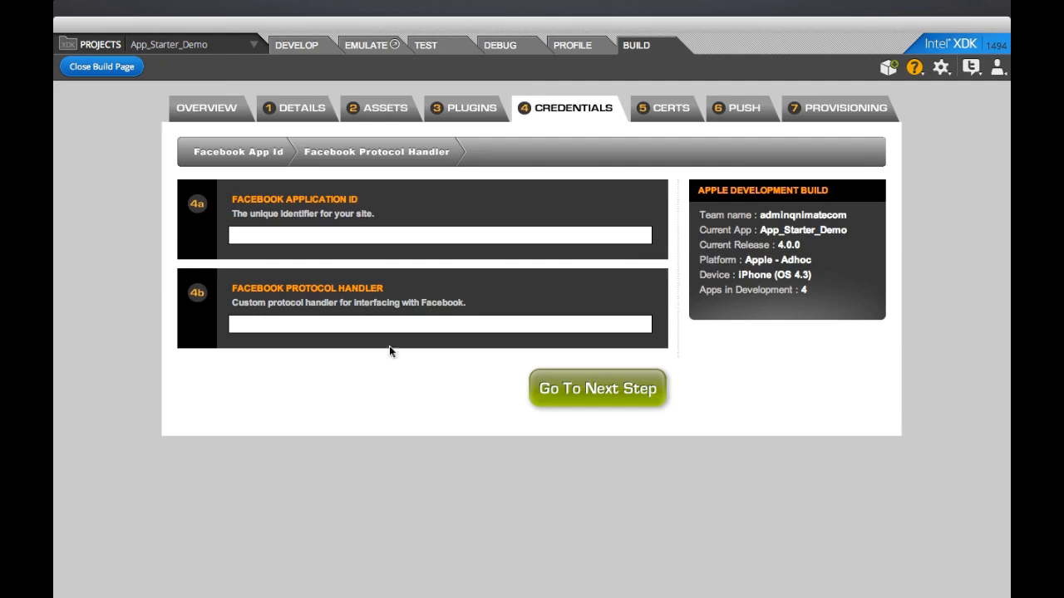
Step: Download the certificate signing request from the CERTS step and save it to the Desktop
left_click(646, 119)
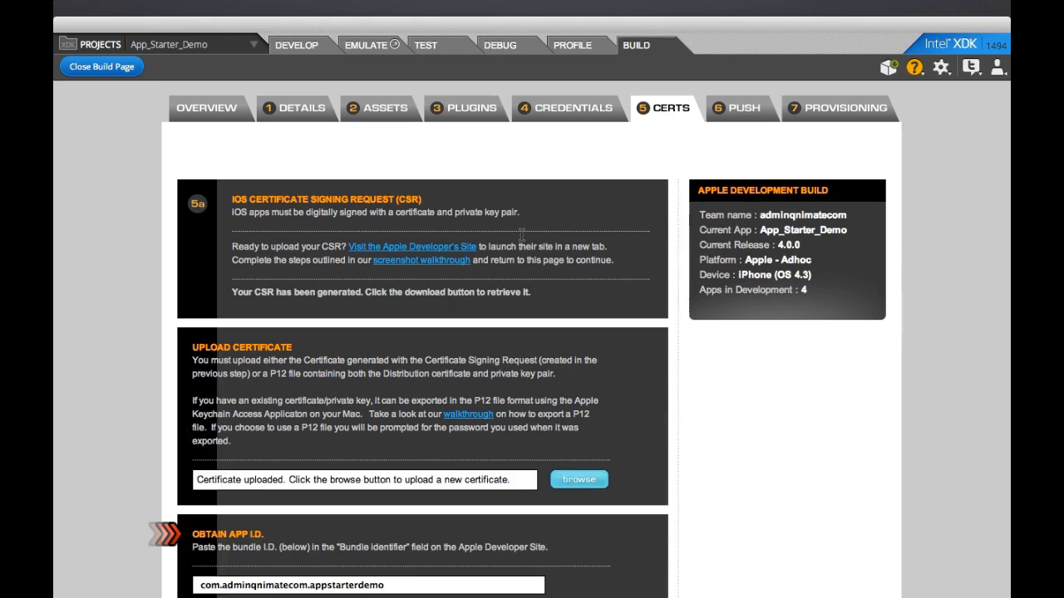
scroll(521, 235, "down", 3)
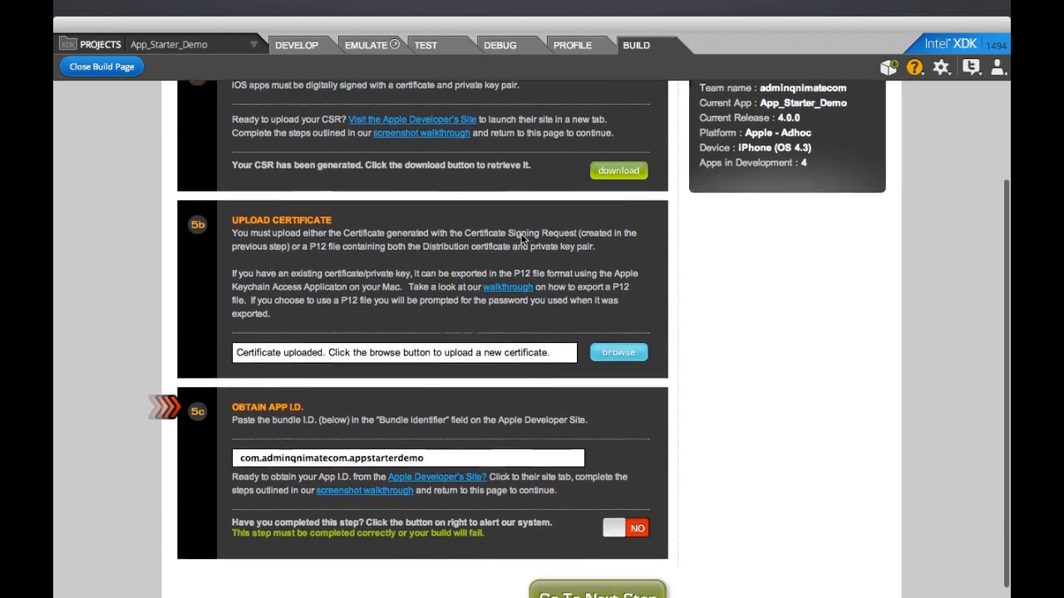
scroll(522, 235, "up", 2)
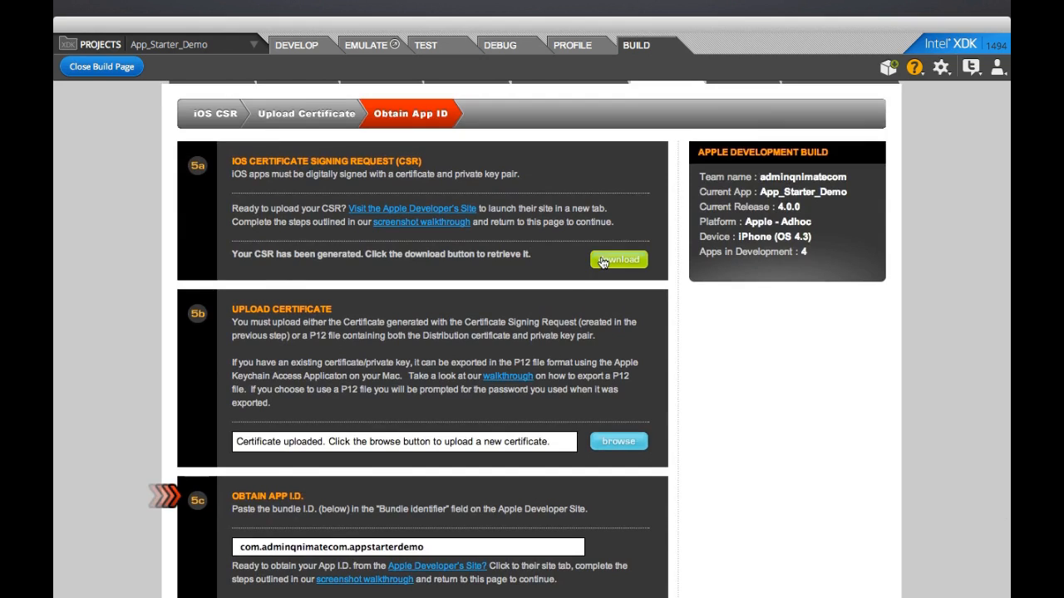
left_click(603, 261)
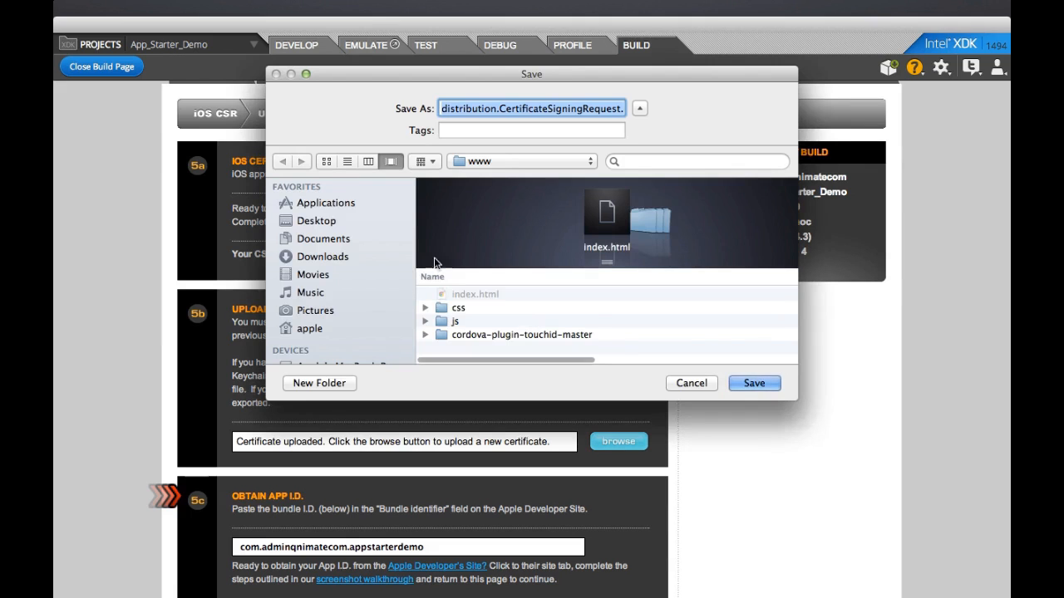
left_click(340, 221)
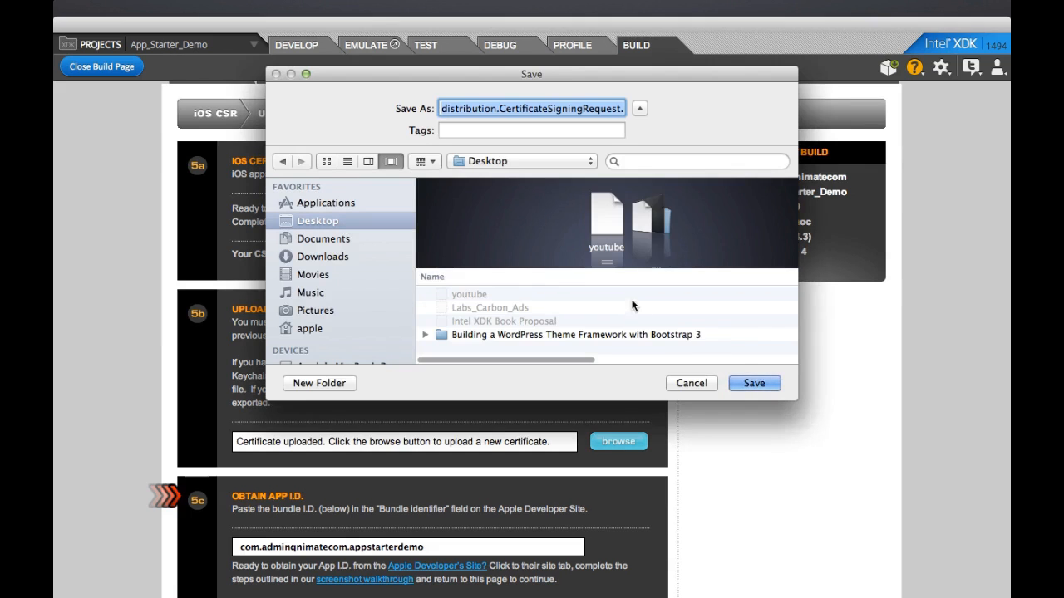
left_click(754, 383)
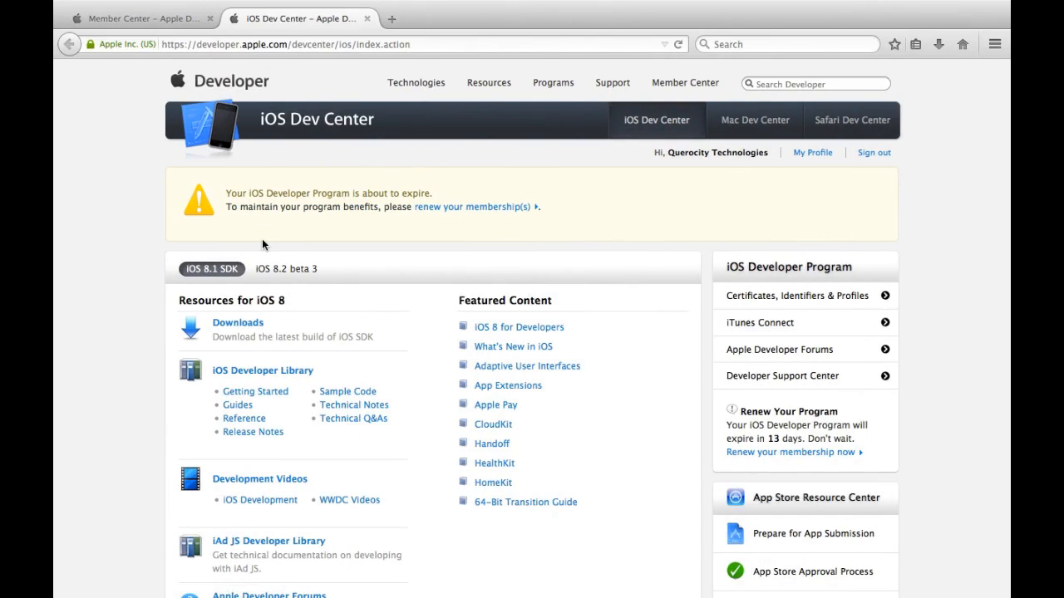
Step: Dismiss the renewal reminder and open a new Register iOS App ID form from the App IDs list
left_click(812, 306)
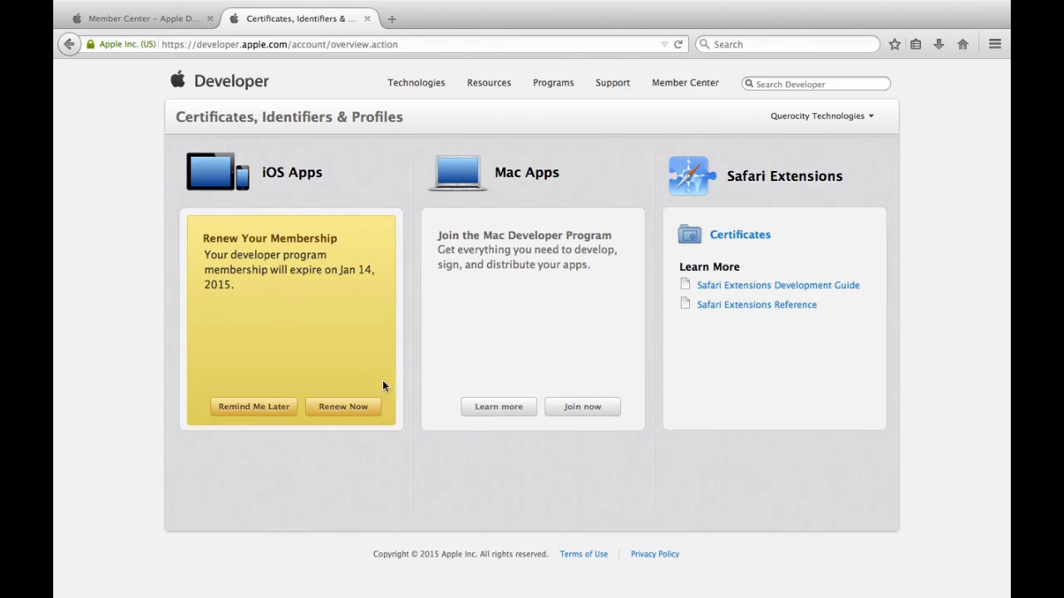
left_click(277, 407)
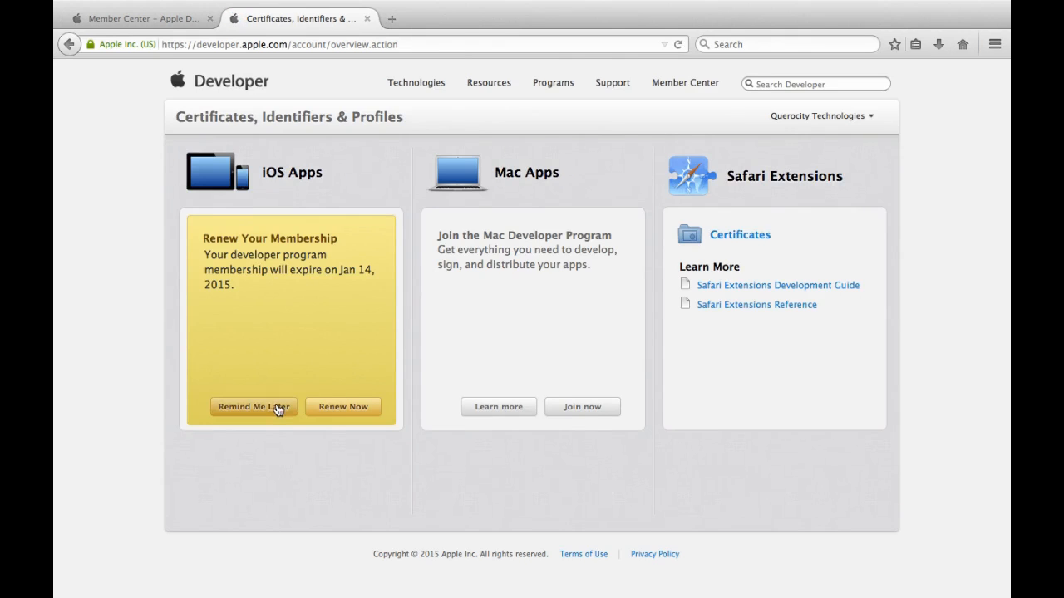
left_click(256, 236)
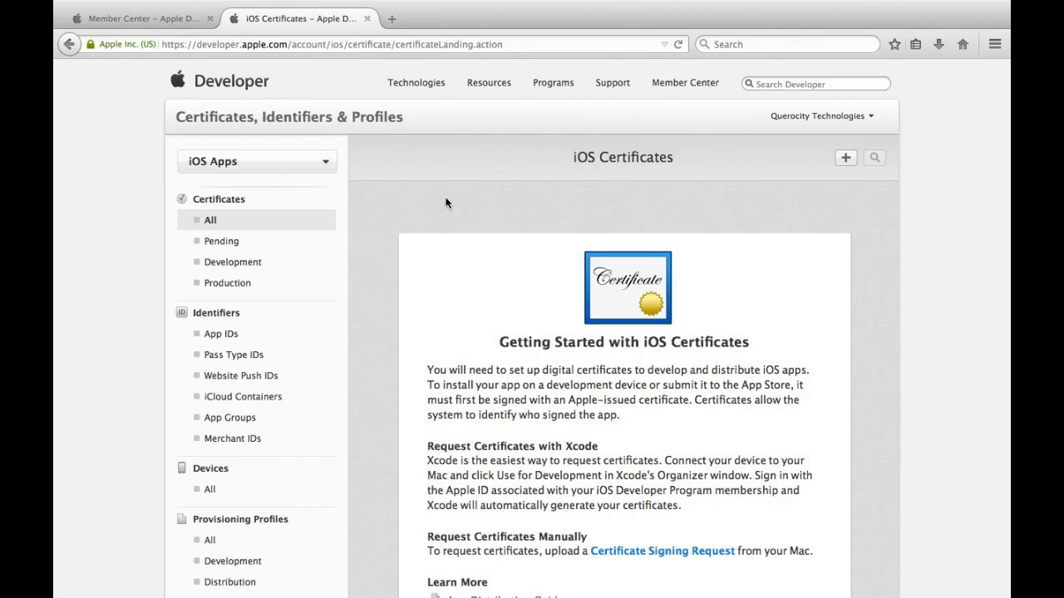
left_click(284, 339)
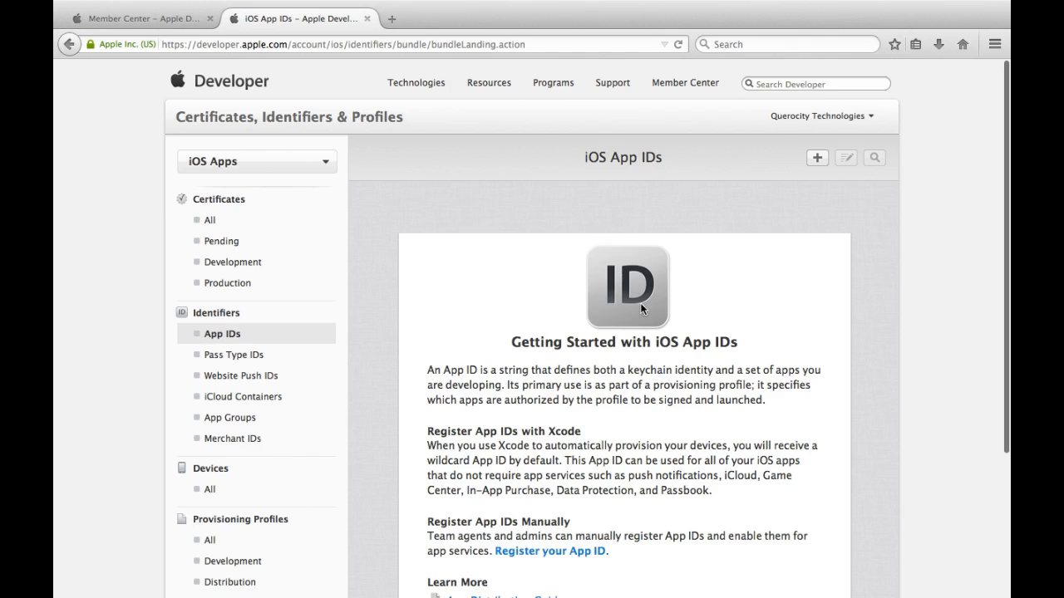
left_click(819, 156)
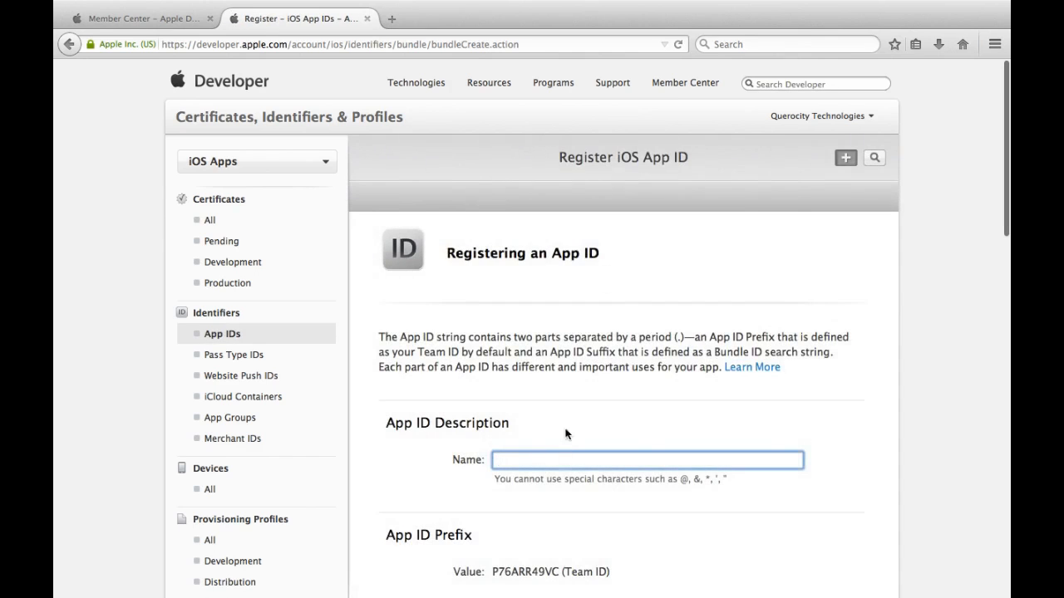
Step: Paste the app name App_Starter_Demo into the App ID Description name field
scroll(570, 464, "down", 5)
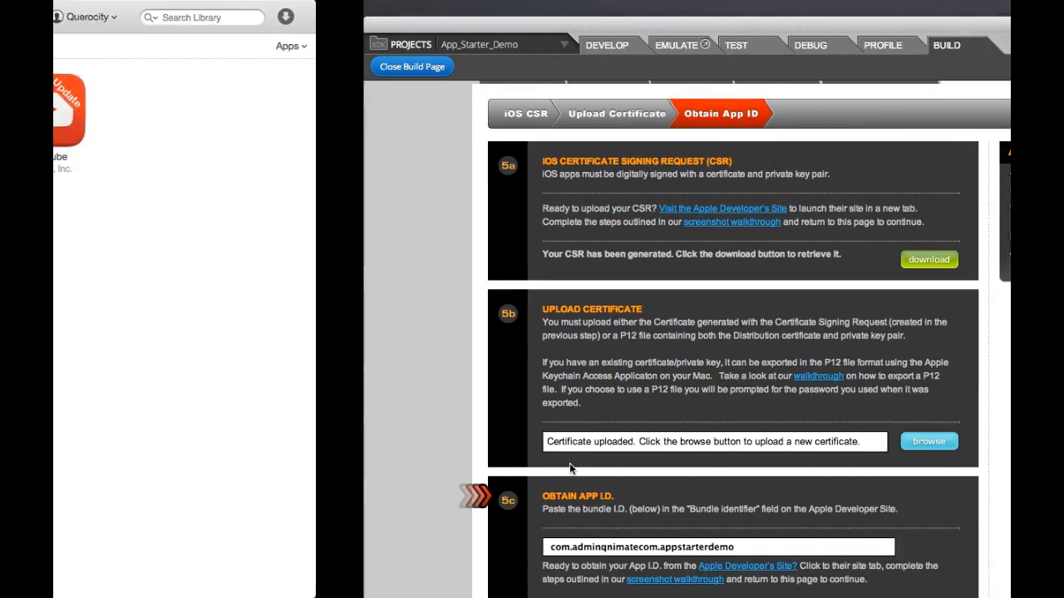
scroll(245, 112, "up", 1)
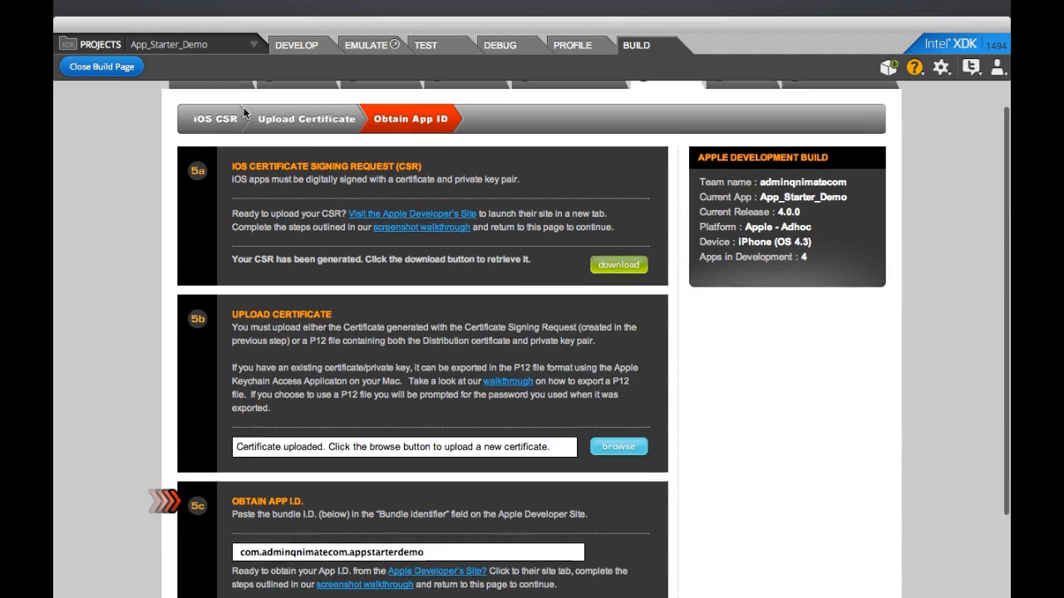
left_click_drag(762, 228, 796, 229)
double_click(787, 227)
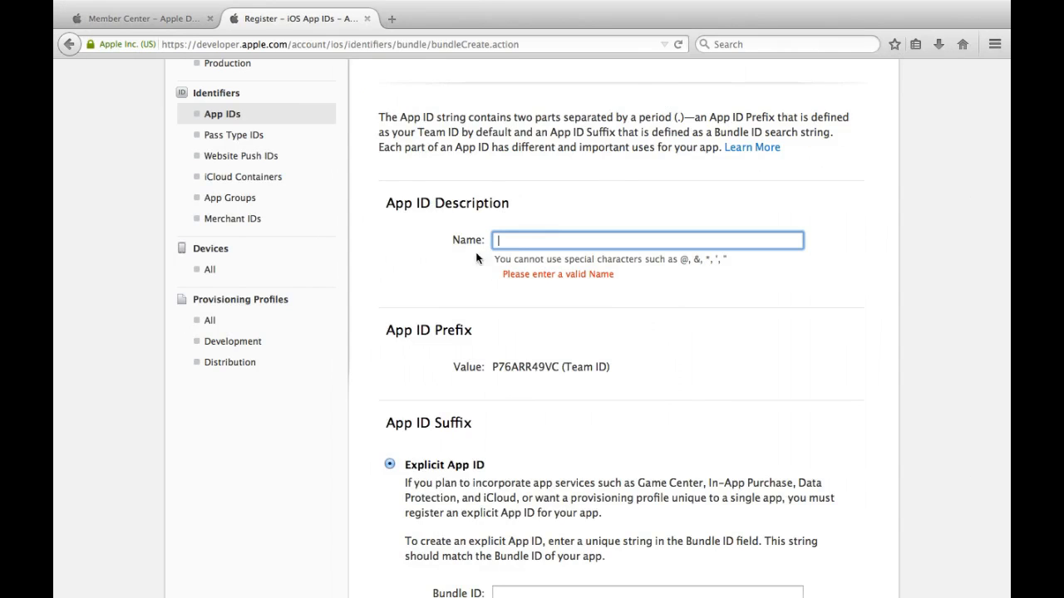
type("App_Starter_Demo")
Step: Remove the underscores so the name reads AppStarterDemo, then scroll to the Explicit App ID suffix
left_click(515, 316)
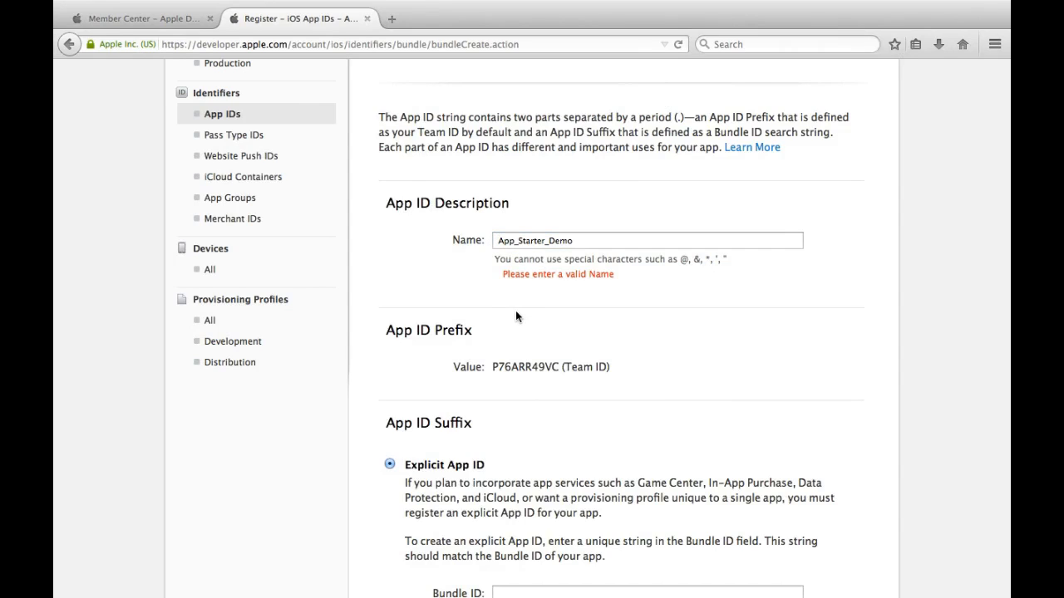
left_click(547, 241)
key("BackSpace")
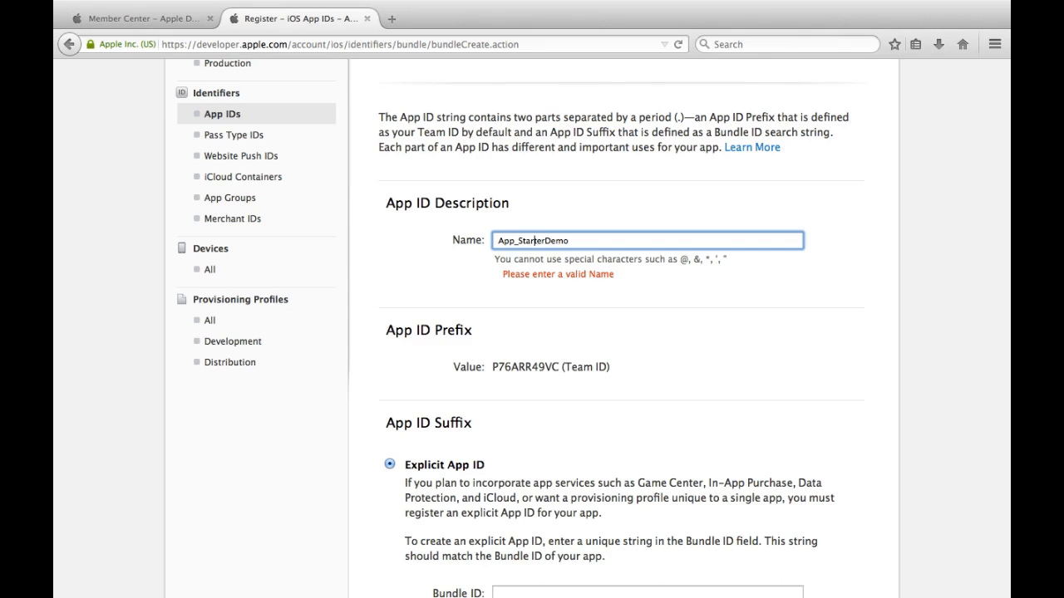
key("BackSpace")
left_click(605, 307)
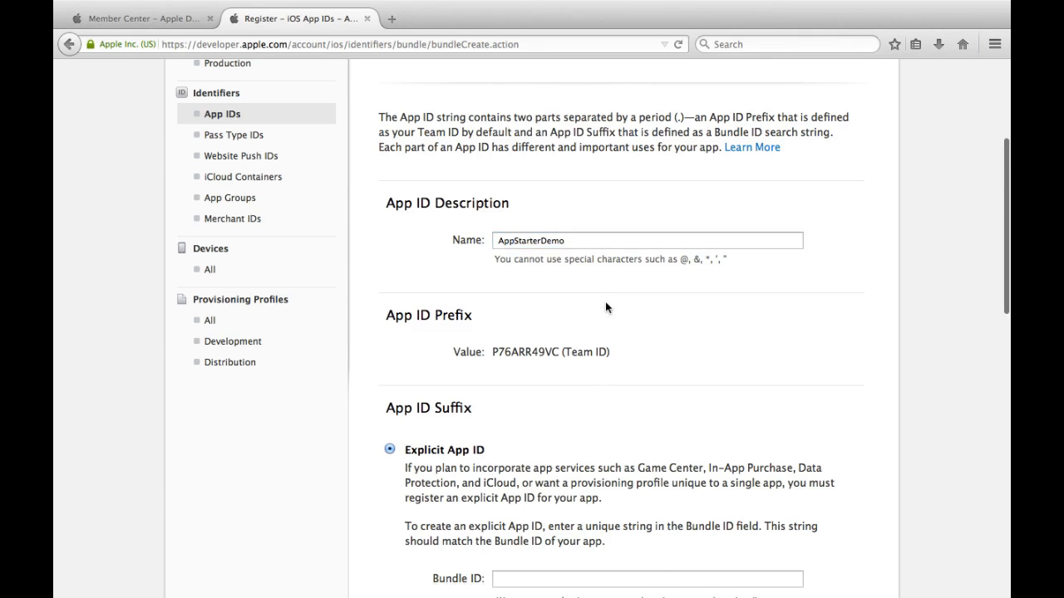
scroll(605, 308, "down", 3)
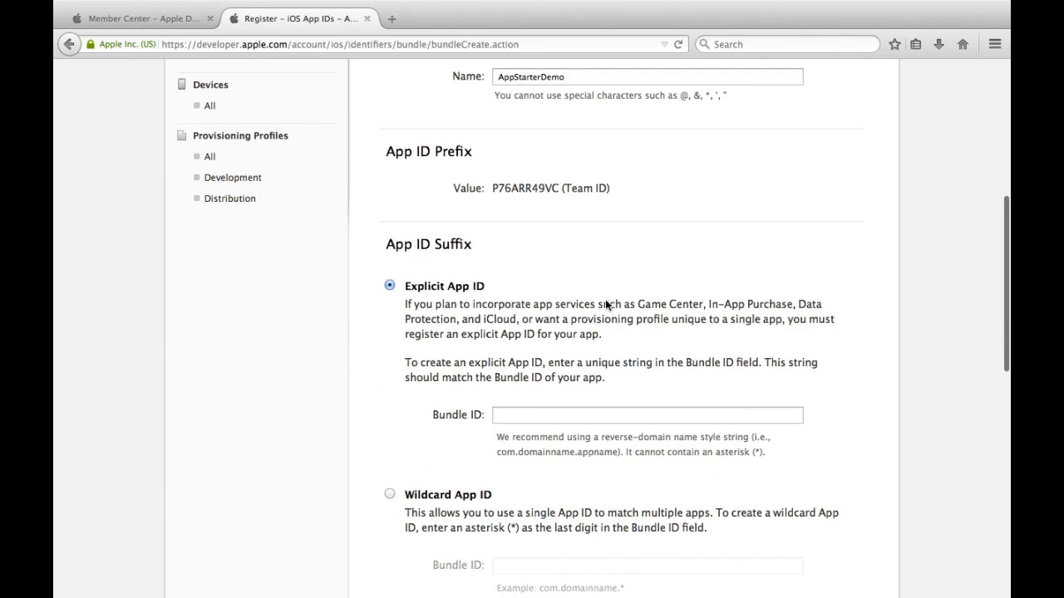
scroll(551, 314, "down", 2)
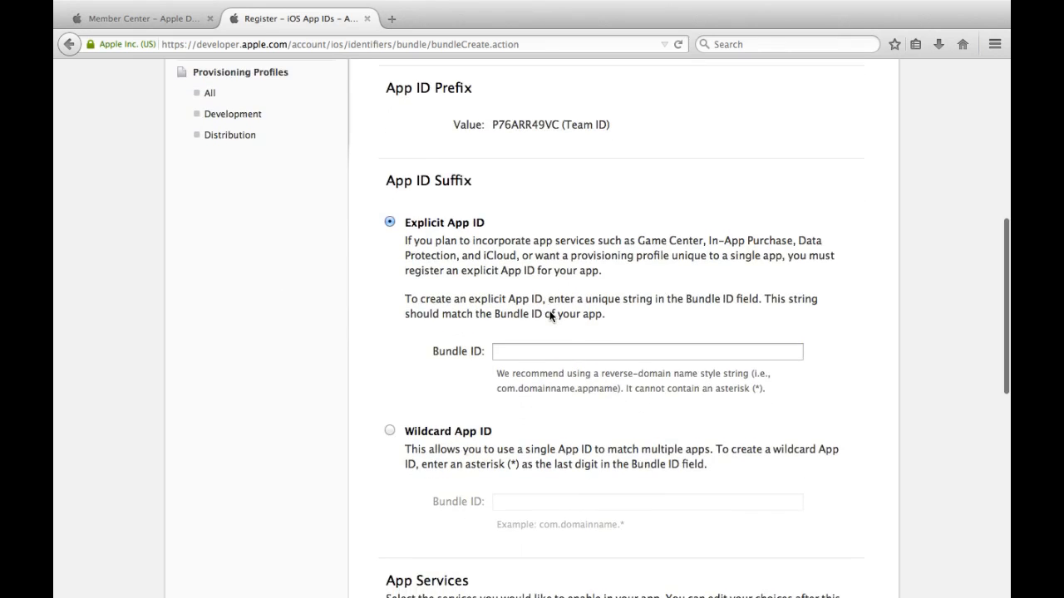
scroll(549, 315, "up", 5)
scroll(553, 308, "down", 8)
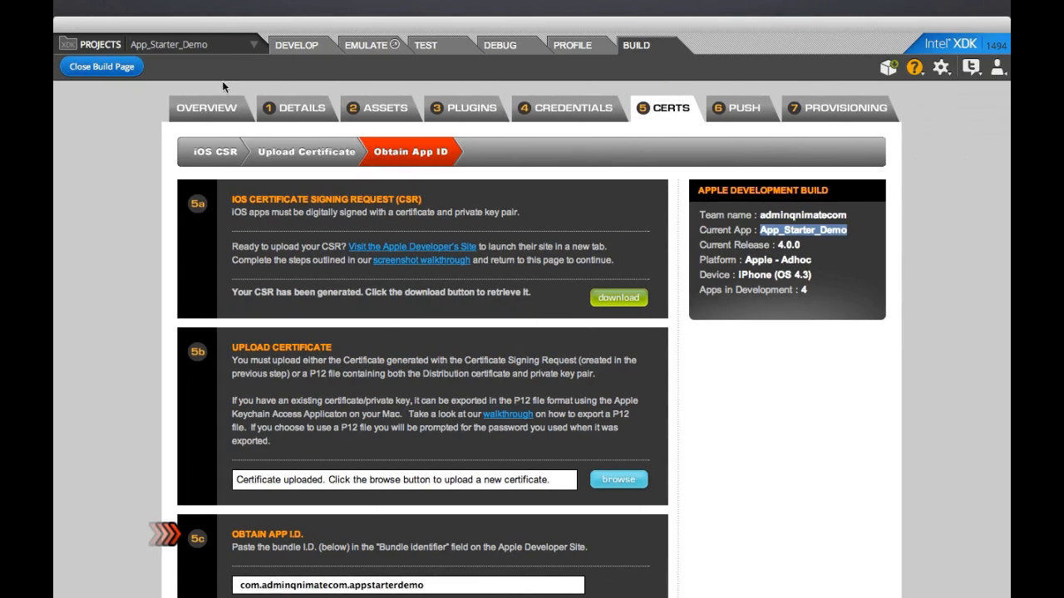
Step: Copy App_Starter_Demo's bundle identifier from its App Details in Intel XDK's Overview
left_click(187, 109)
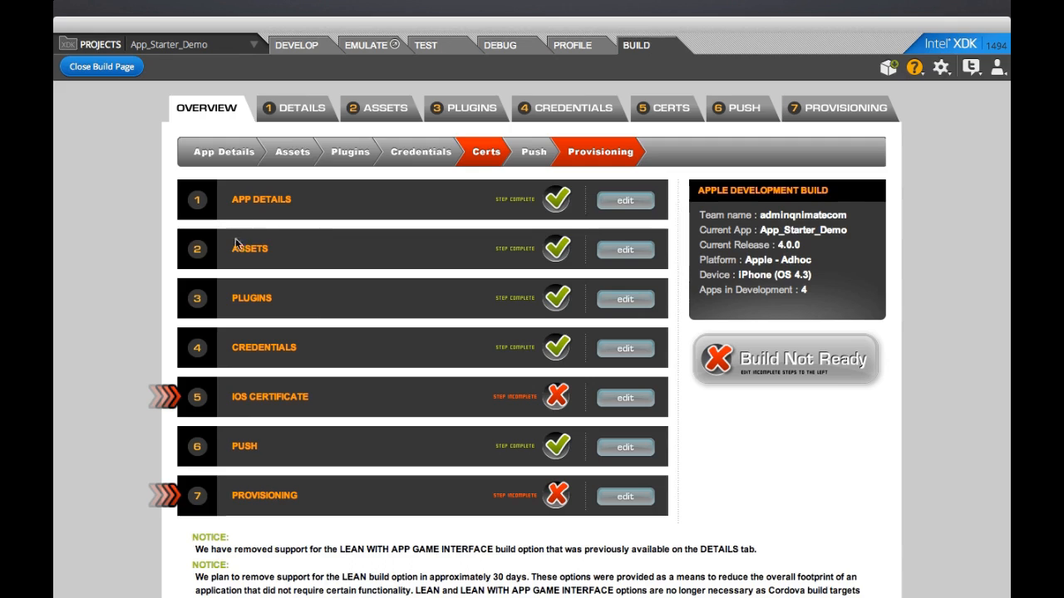
left_click(380, 109)
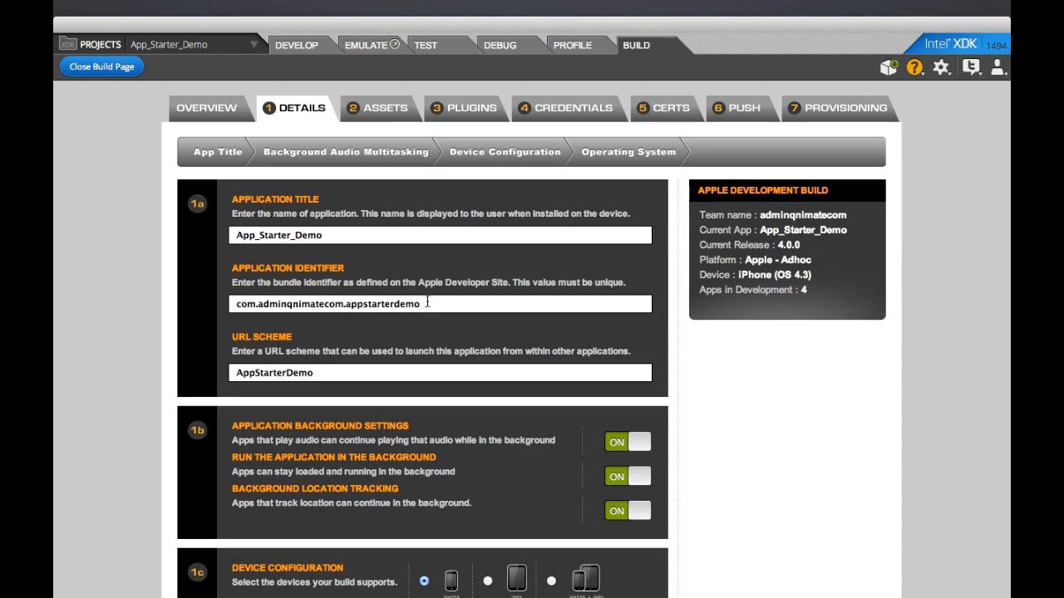
triple_click(427, 303)
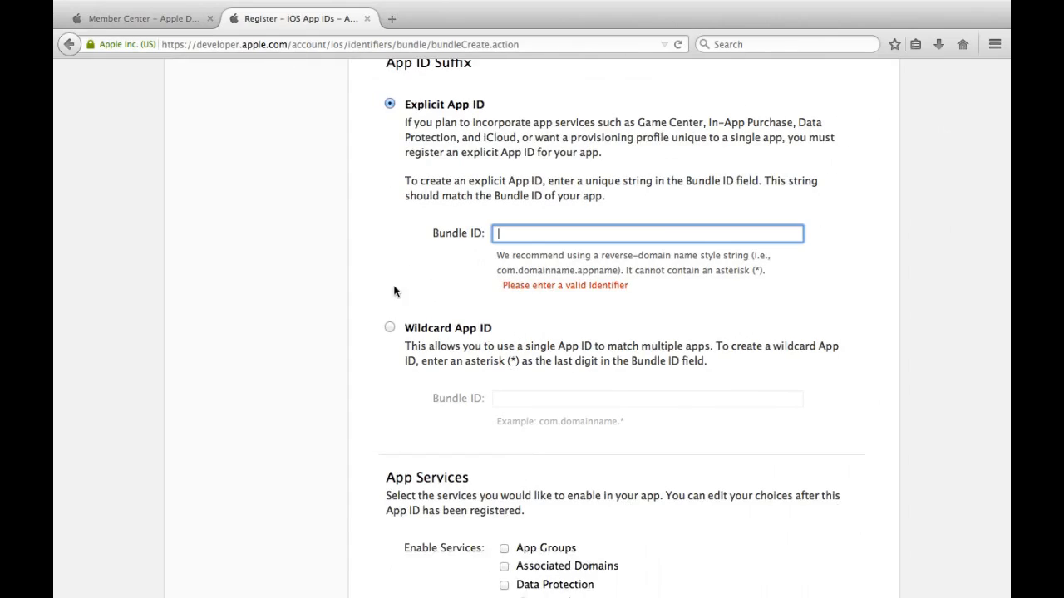
Step: Paste the copied bundle ID as the Bundle ID and enable Push Notifications
type("com.adminqnimatecom.appstarterdemo")
scroll(591, 314, "down", 5)
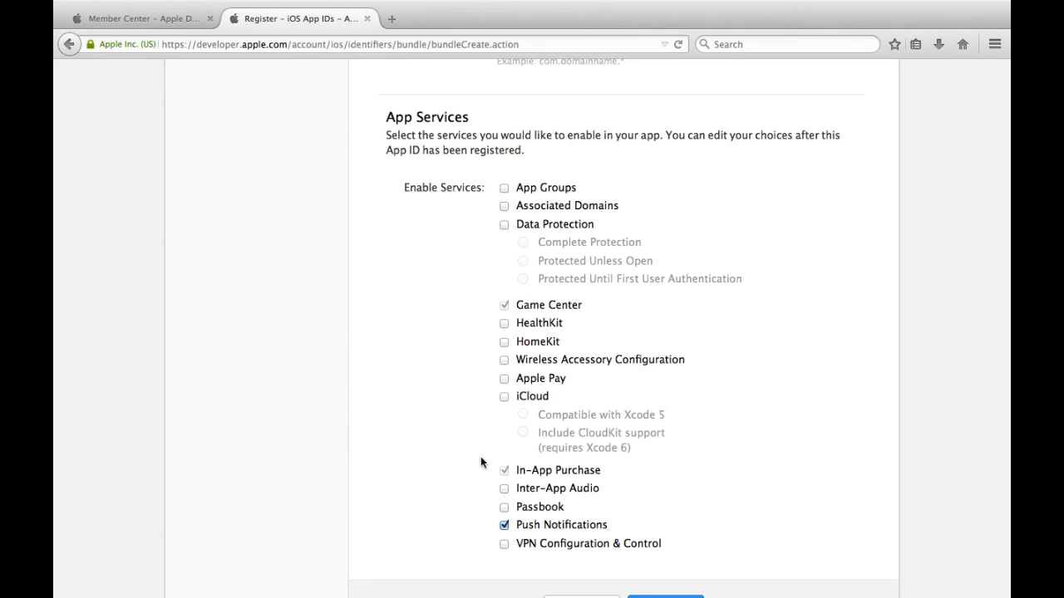
scroll(488, 563, "down", 2)
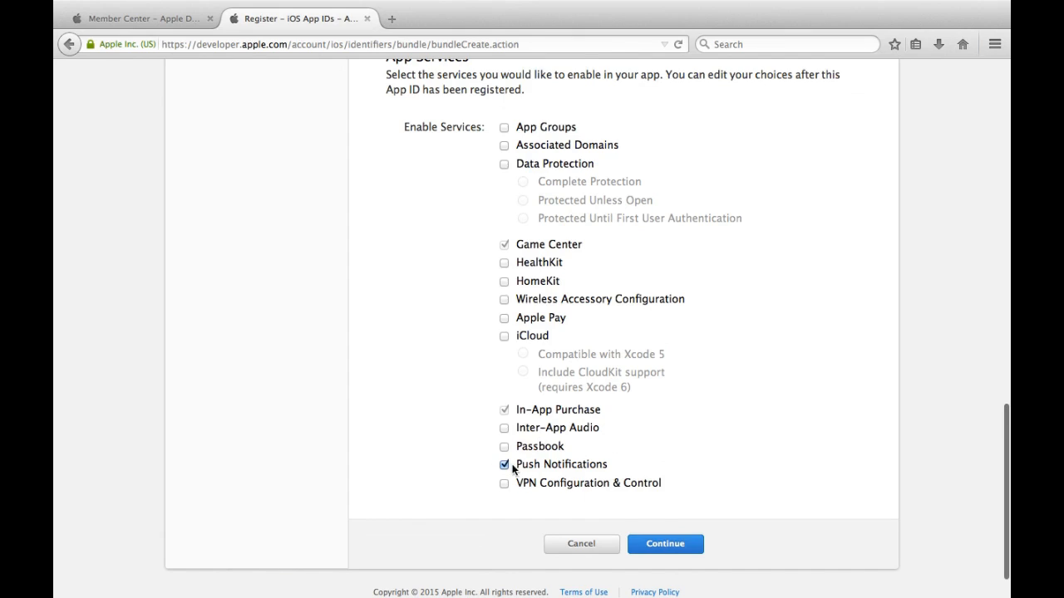
left_click_drag(514, 466, 633, 471)
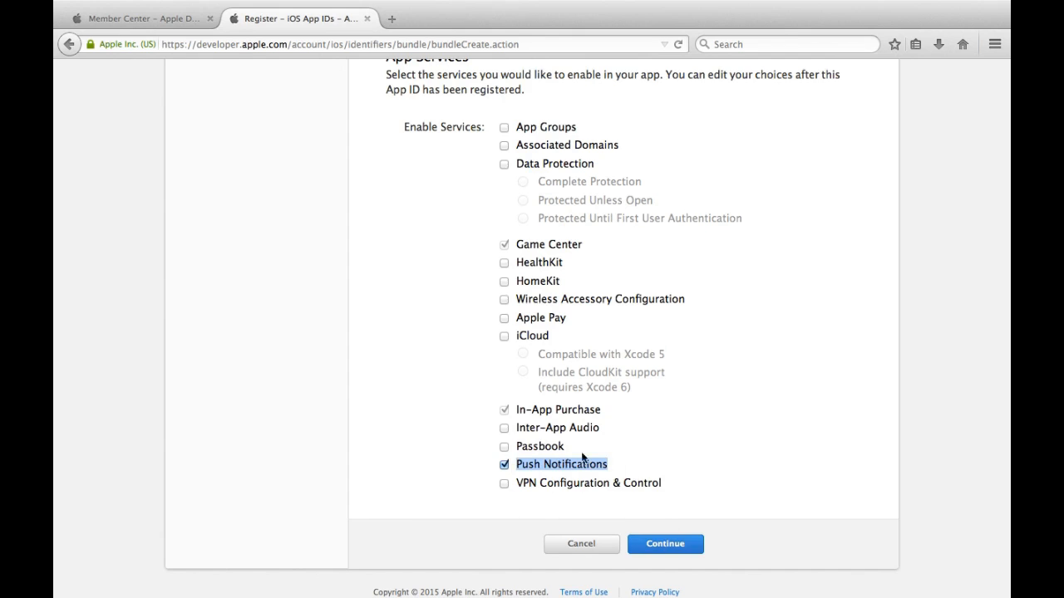
left_click(695, 547)
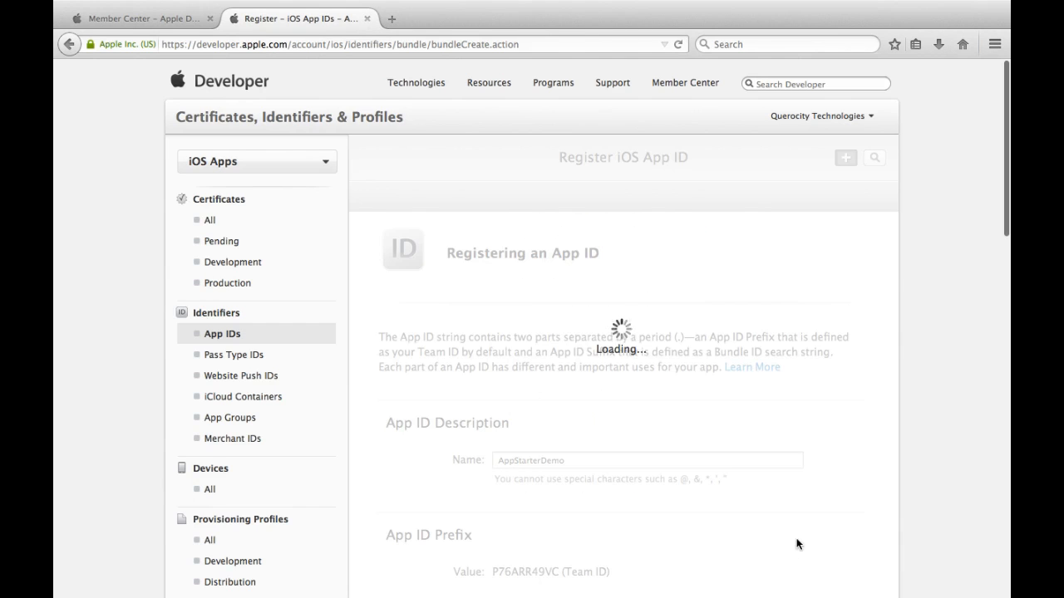
Step: Submit the AppStarterDemo App ID registration, then go to Certificates > All
scroll(662, 459, "down", 10)
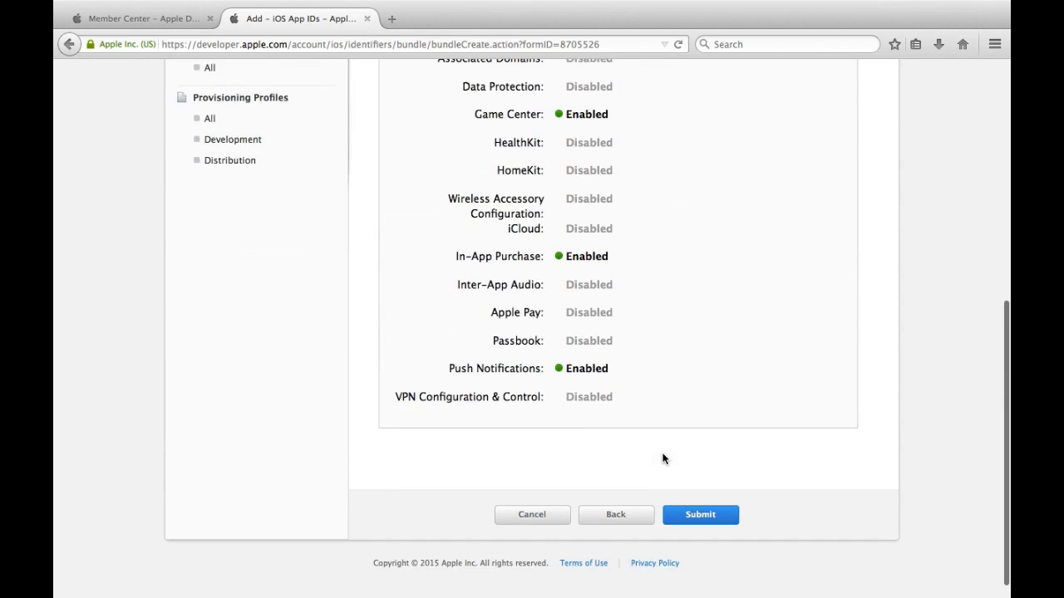
scroll(662, 459, "up", 3)
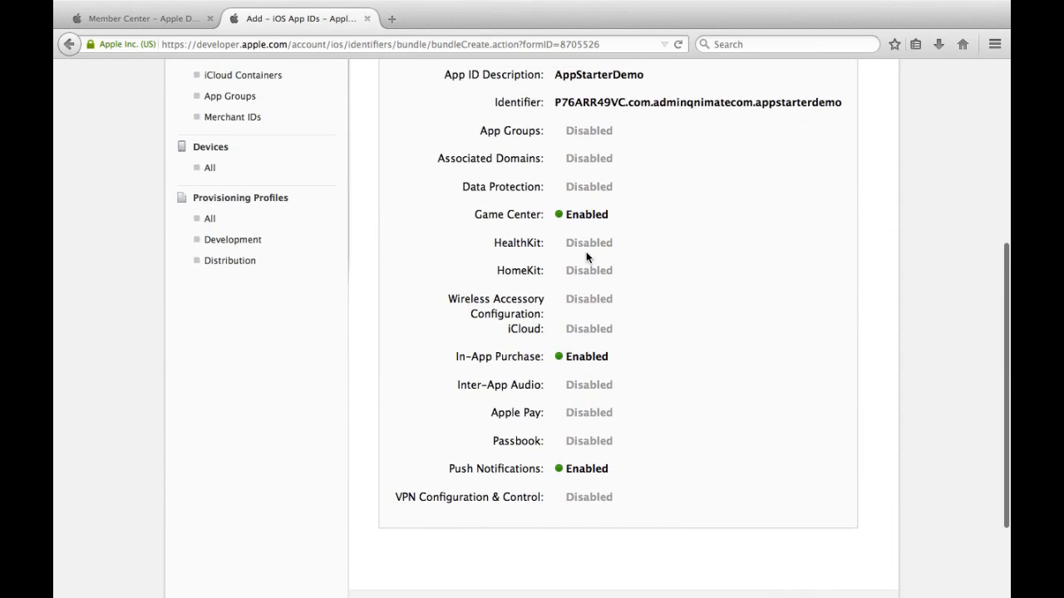
scroll(587, 258, "up", 3)
scroll(587, 252, "down", 2)
scroll(657, 315, "down", 5)
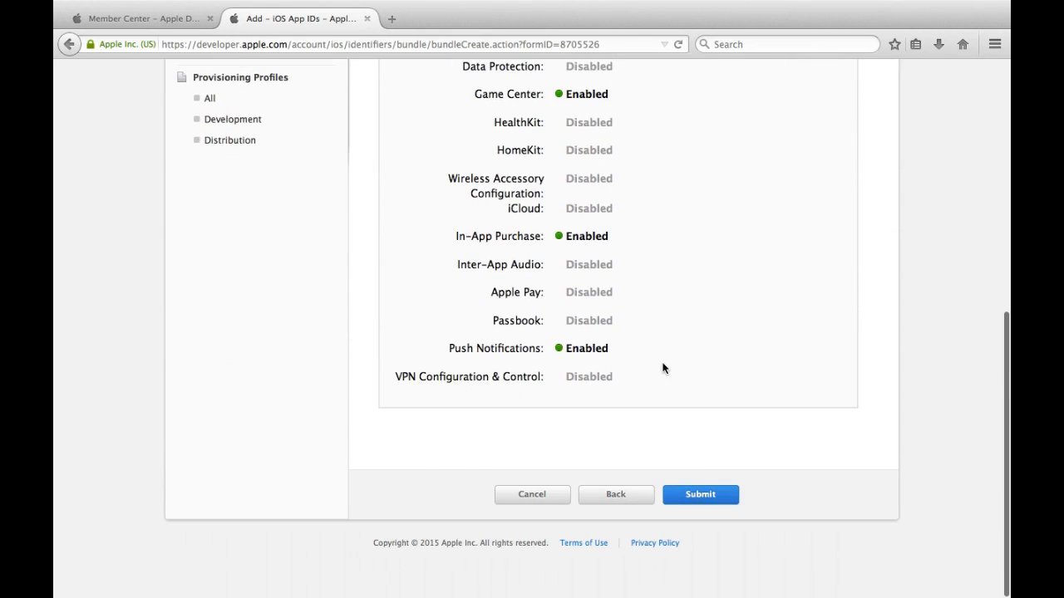
left_click(698, 496)
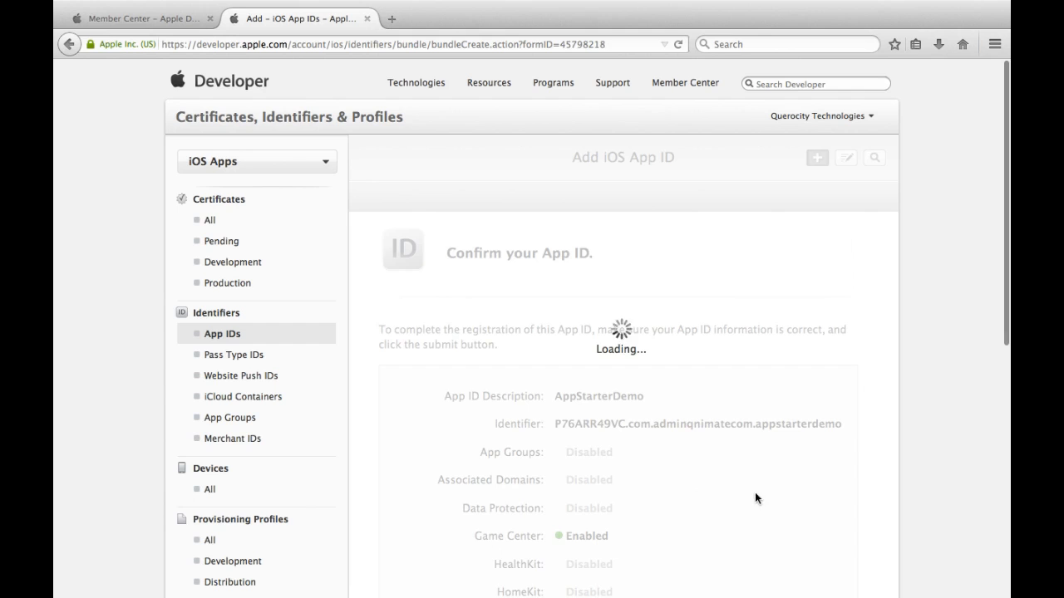
scroll(754, 497, "down", 5)
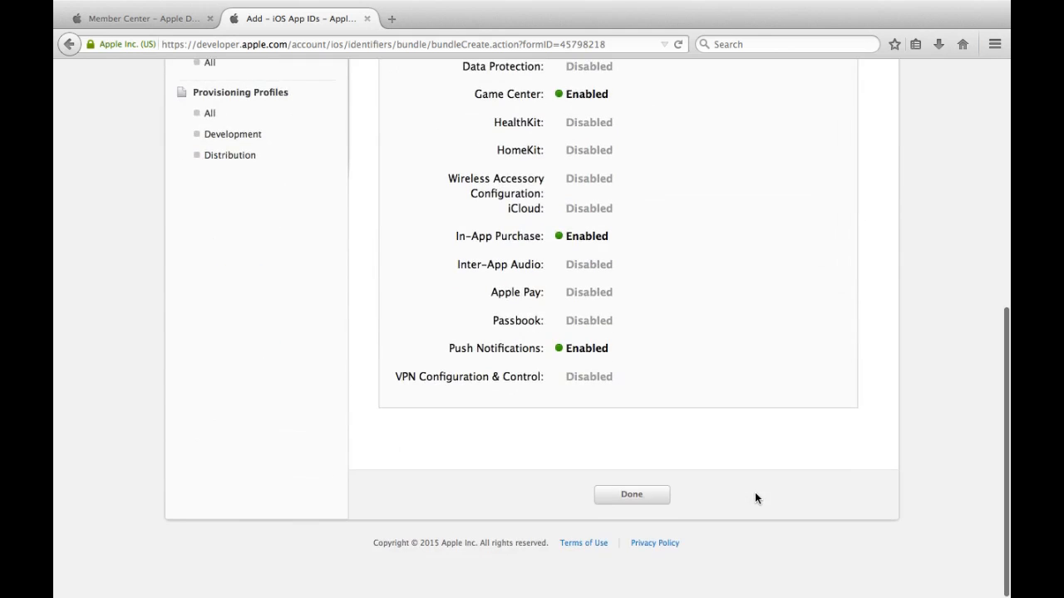
left_click(663, 505)
left_click(253, 218)
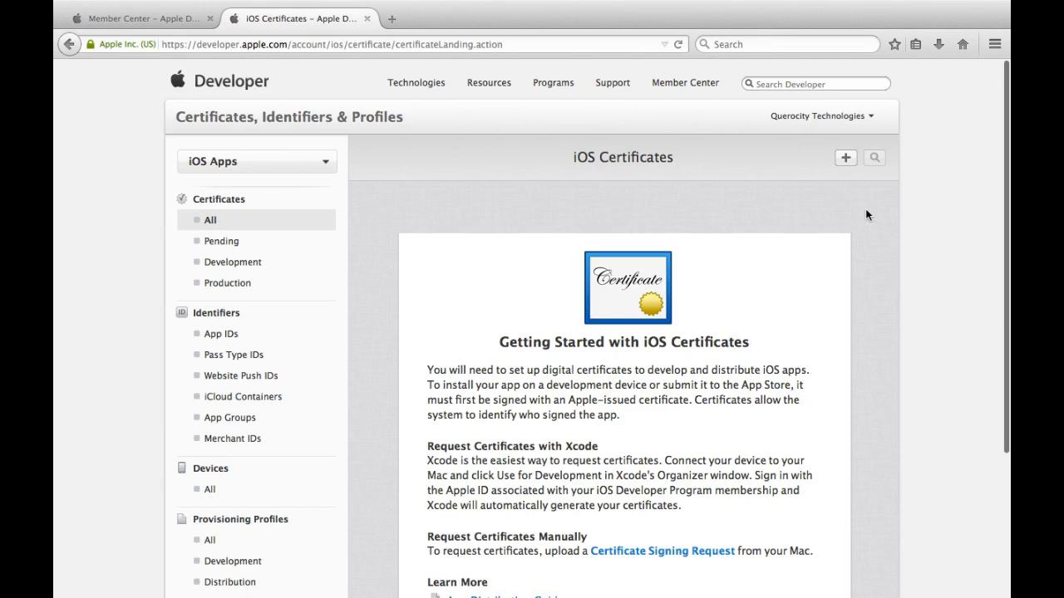
Step: Start a new App Store and Ad Hoc production certificate and get past the CSR instructions
left_click(846, 158)
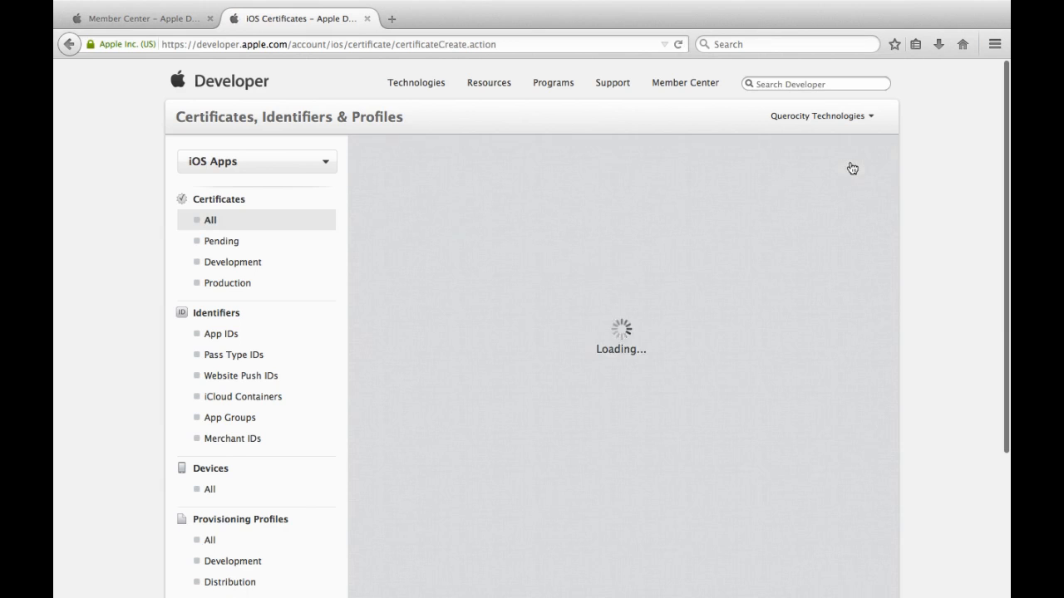
scroll(679, 270, "down", 5)
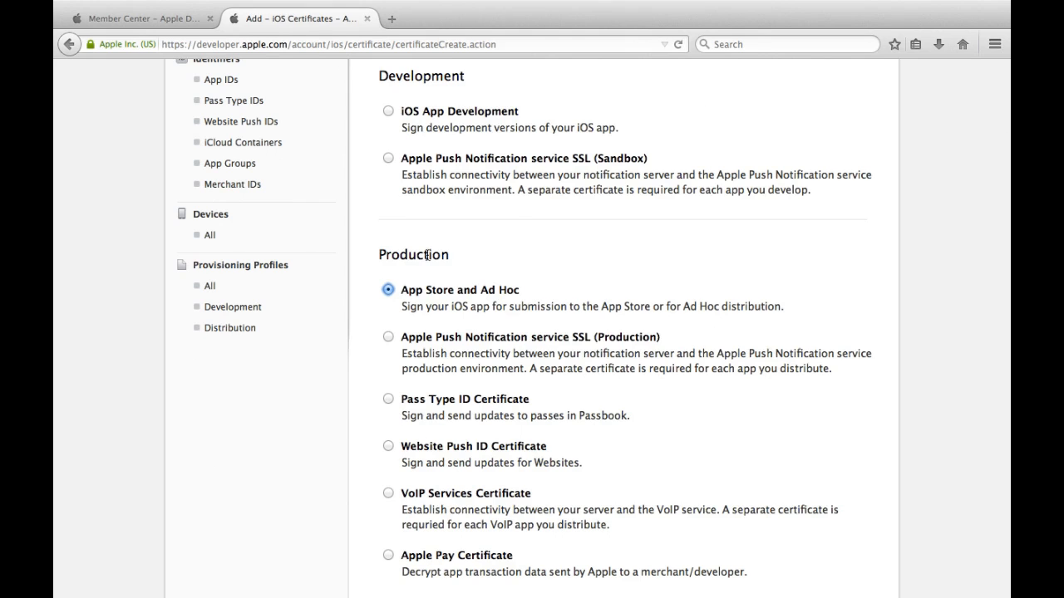
scroll(478, 306, "down", 4)
scroll(478, 305, "down", 2)
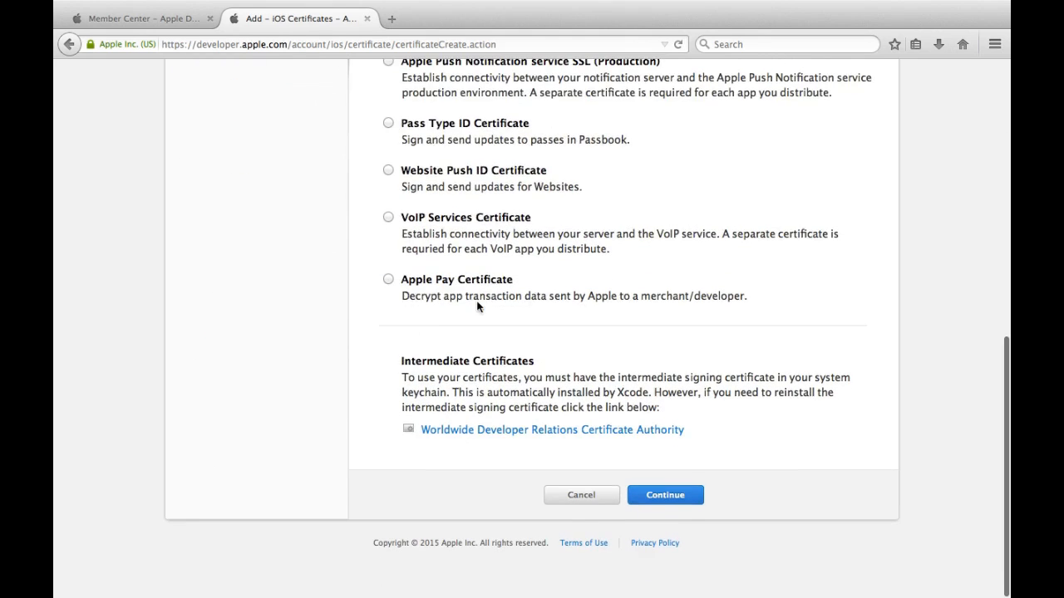
left_click(665, 495)
scroll(671, 436, "down", 3)
left_click(705, 500)
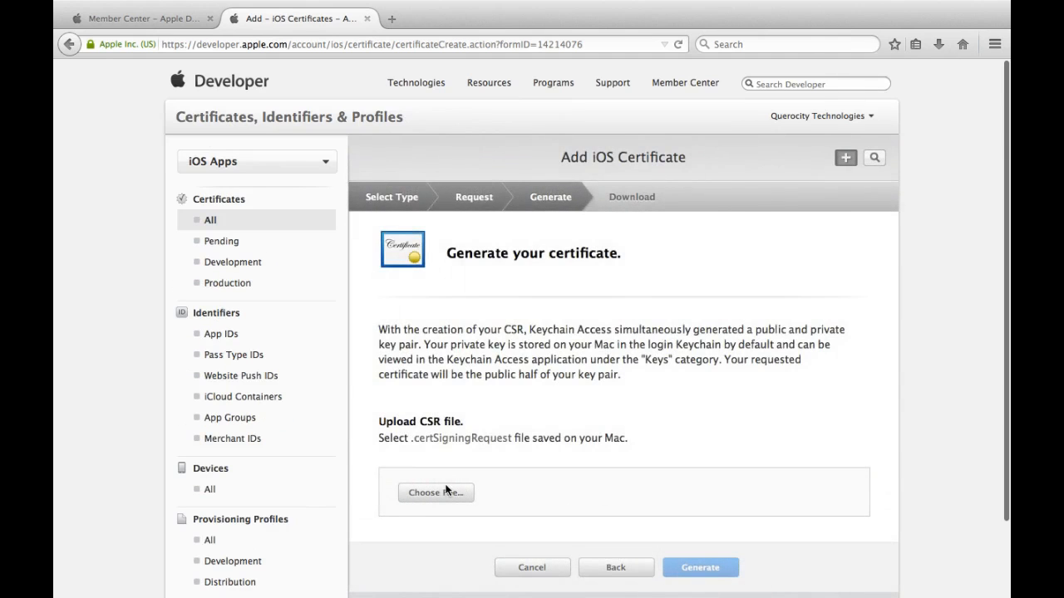
Step: Upload distribution.CertificateSigningRequest.csr and generate the iOS Distribution certificate
left_click(446, 493)
left_click(559, 275)
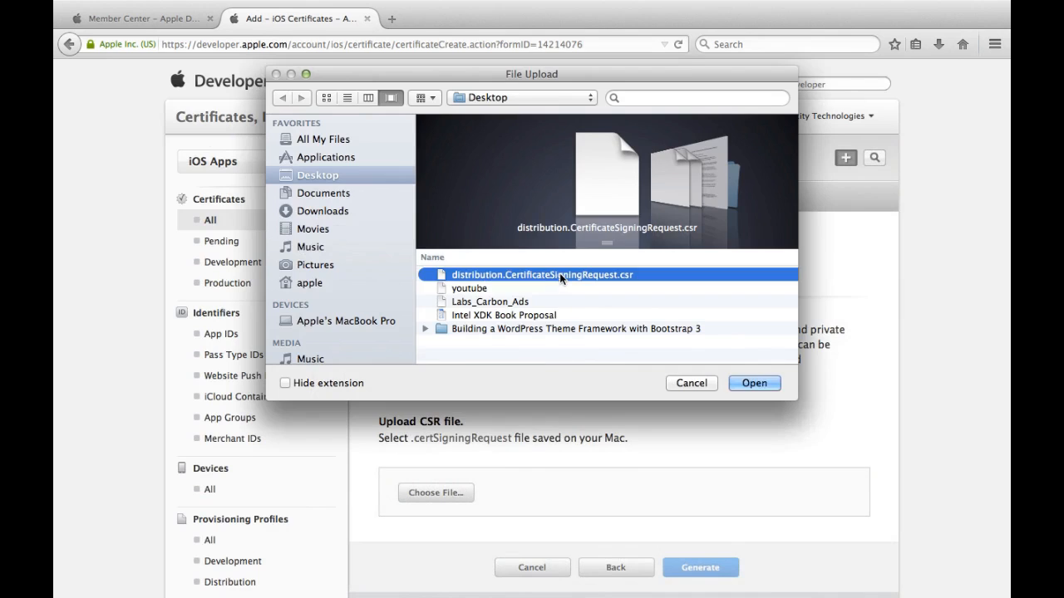
double_click(560, 275)
left_click(706, 576)
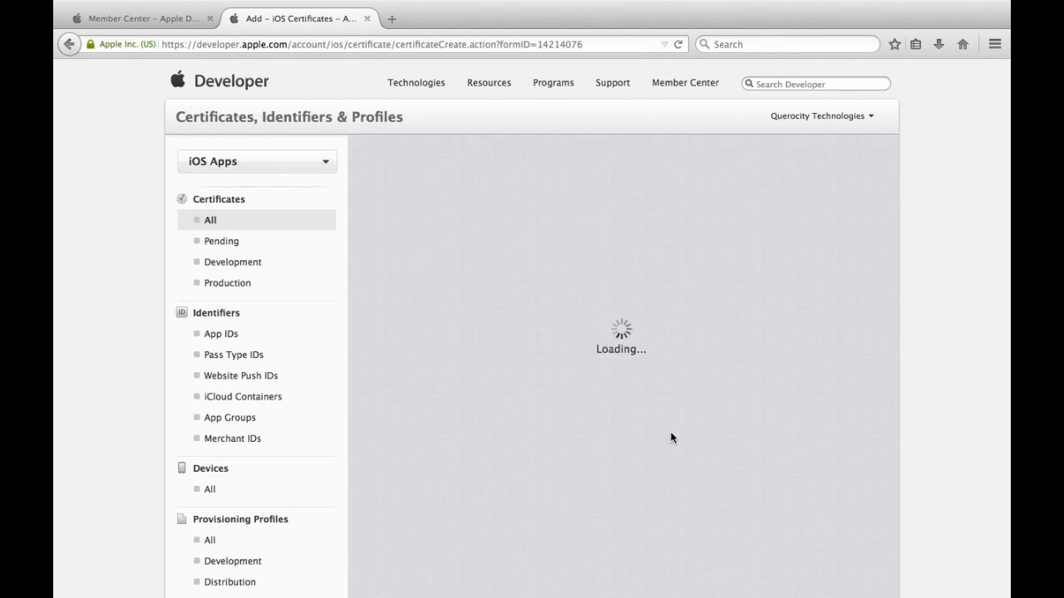
scroll(671, 433, "down", 2)
scroll(670, 433, "up", 2)
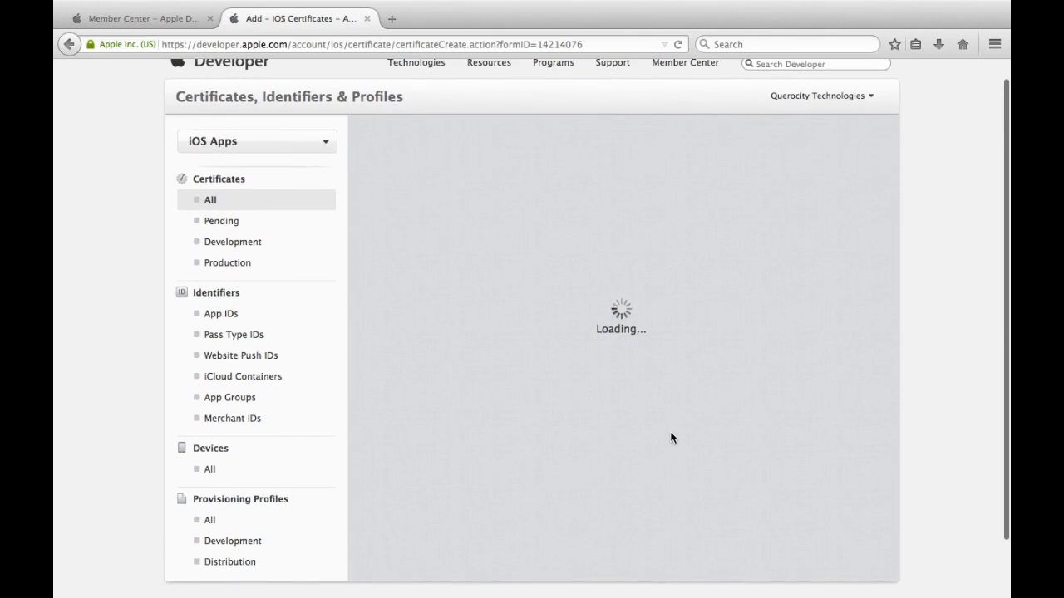
scroll(671, 438, "up", 1)
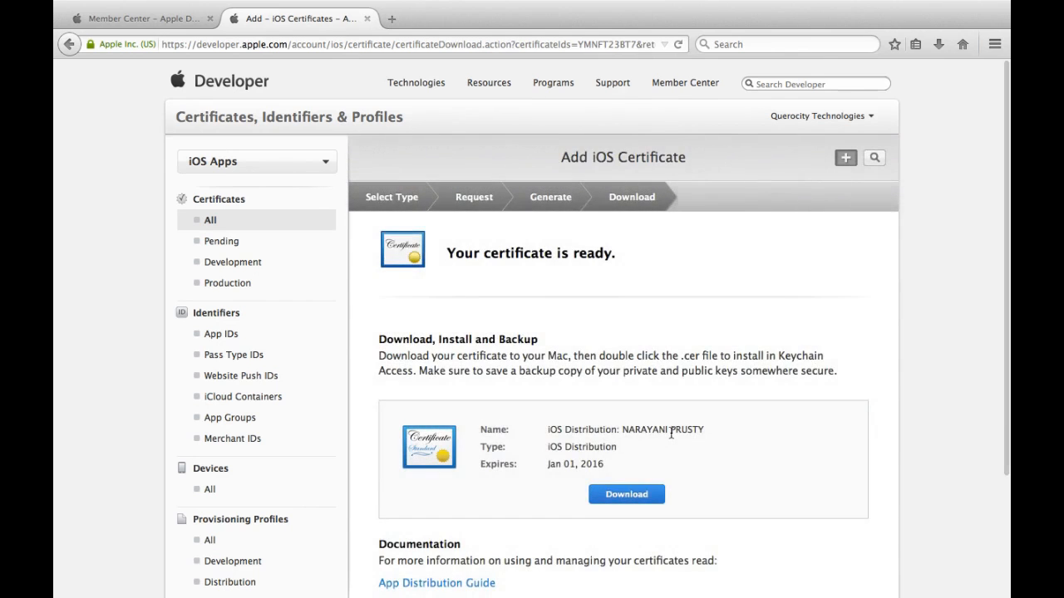
Step: Download ios_distribution.cer, locate it in Finder, then go to Provisioning Profiles > All
scroll(671, 434, "down", 3)
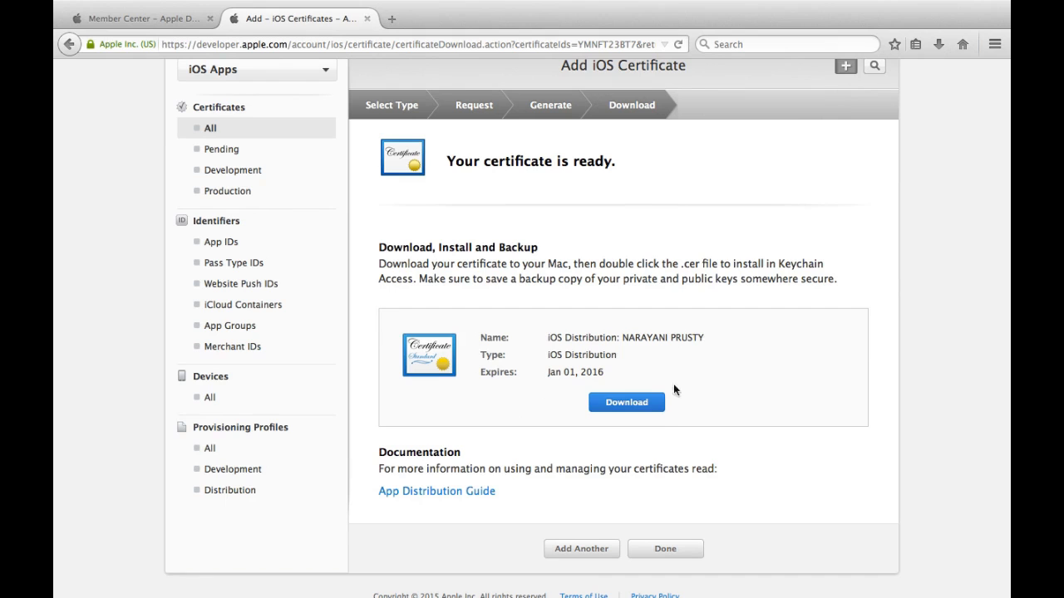
left_click(632, 404)
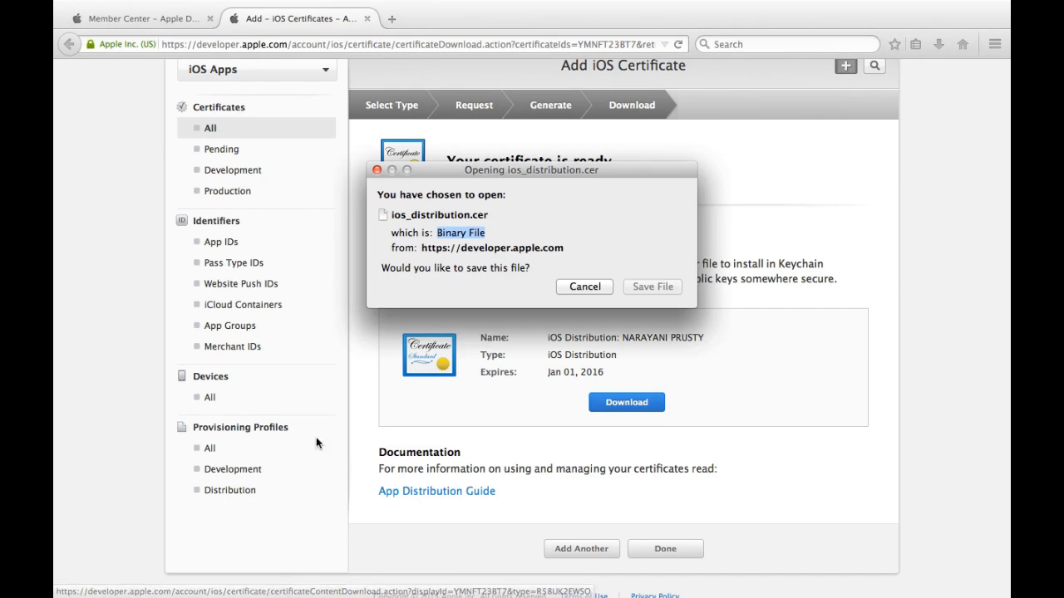
left_click(652, 286)
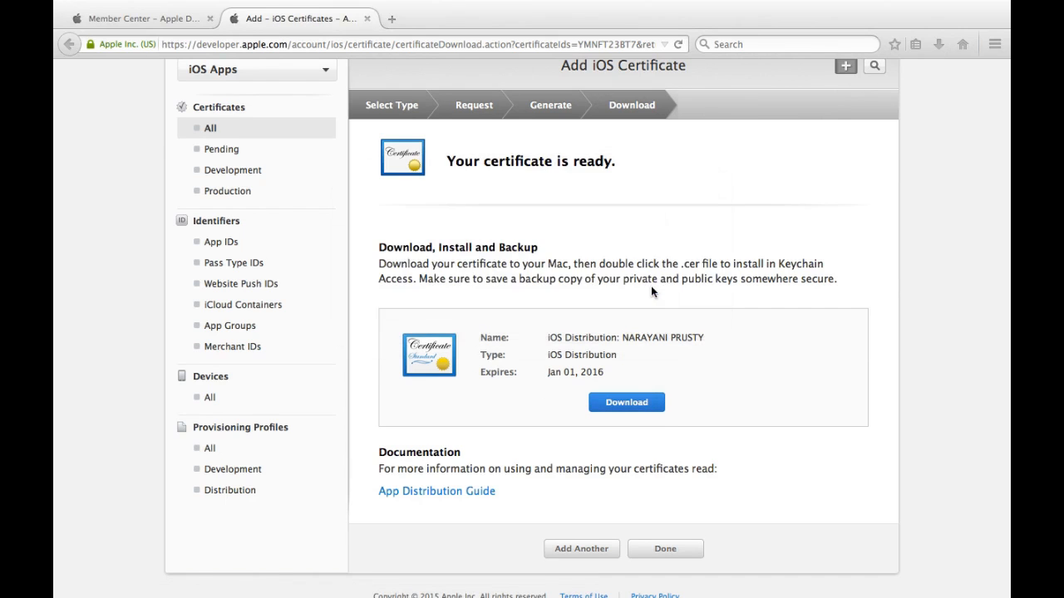
left_click(939, 46)
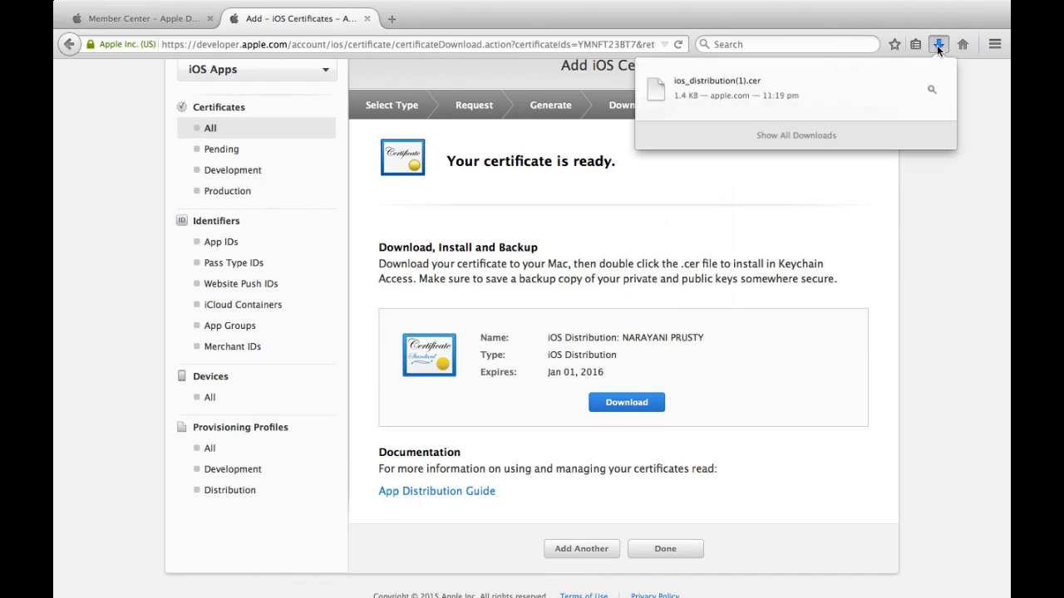
left_click(931, 92)
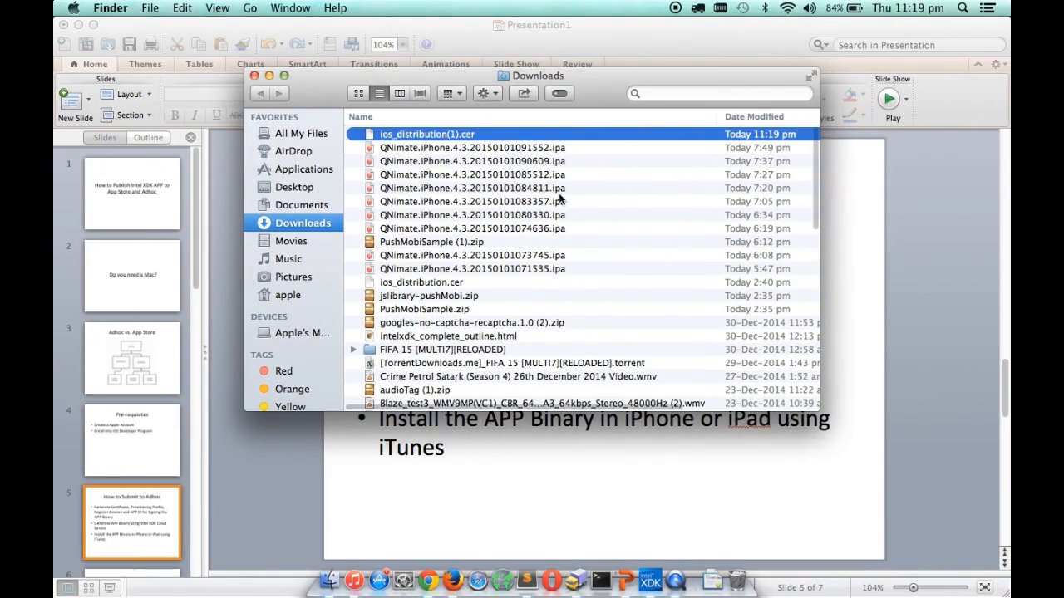
left_click_drag(405, 136, 305, 171)
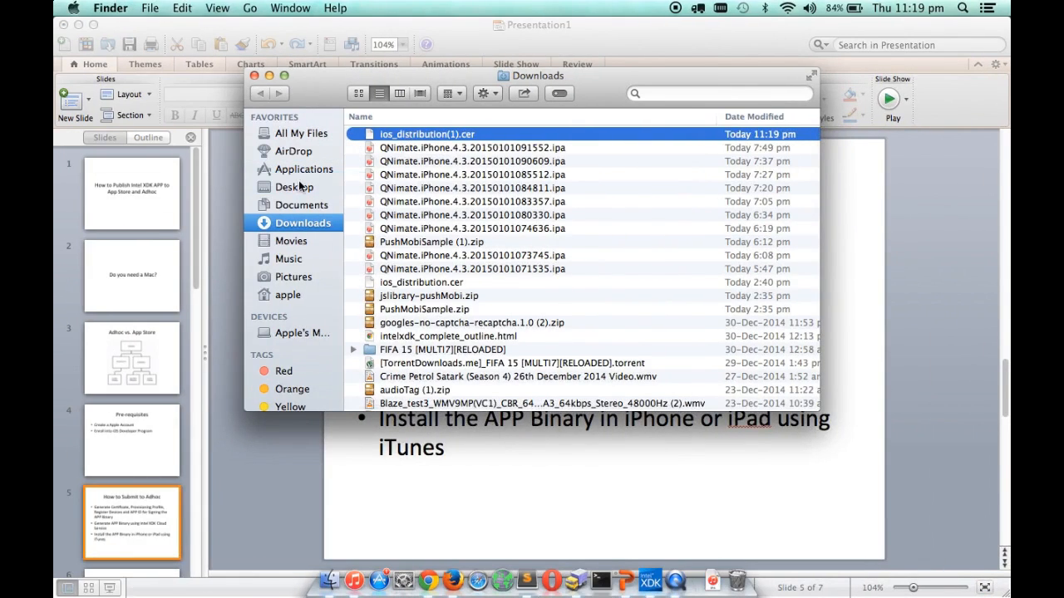
left_click(255, 76)
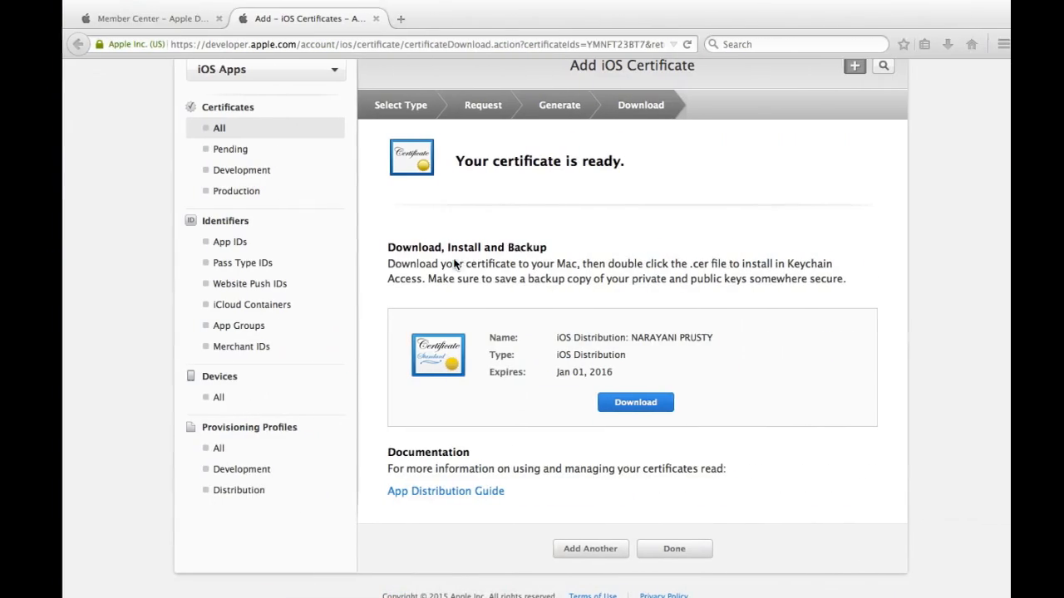
left_click(246, 448)
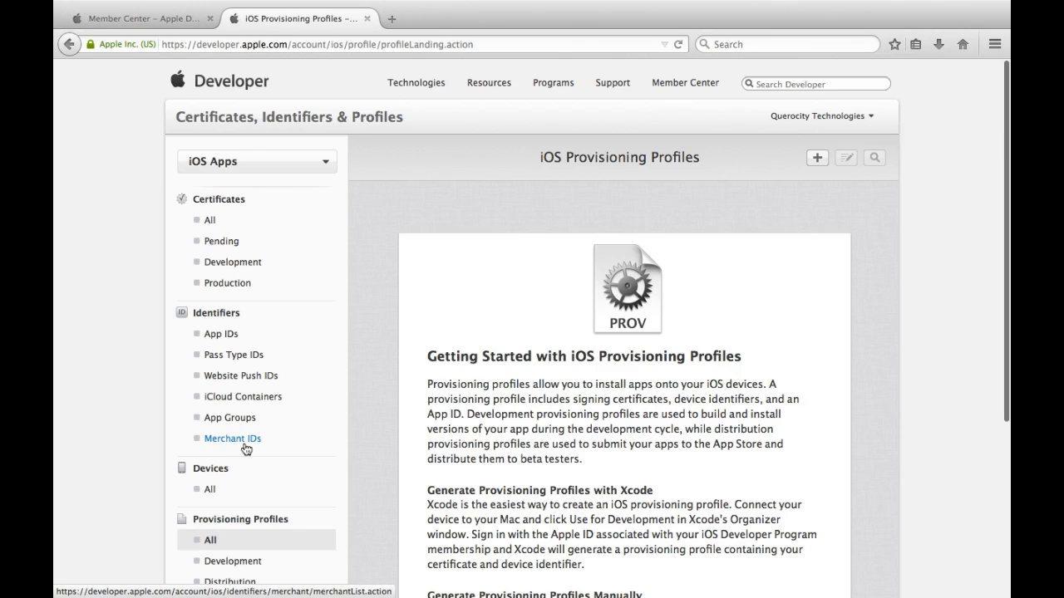
Step: Start a new Ad Hoc distribution provisioning profile
left_click(816, 160)
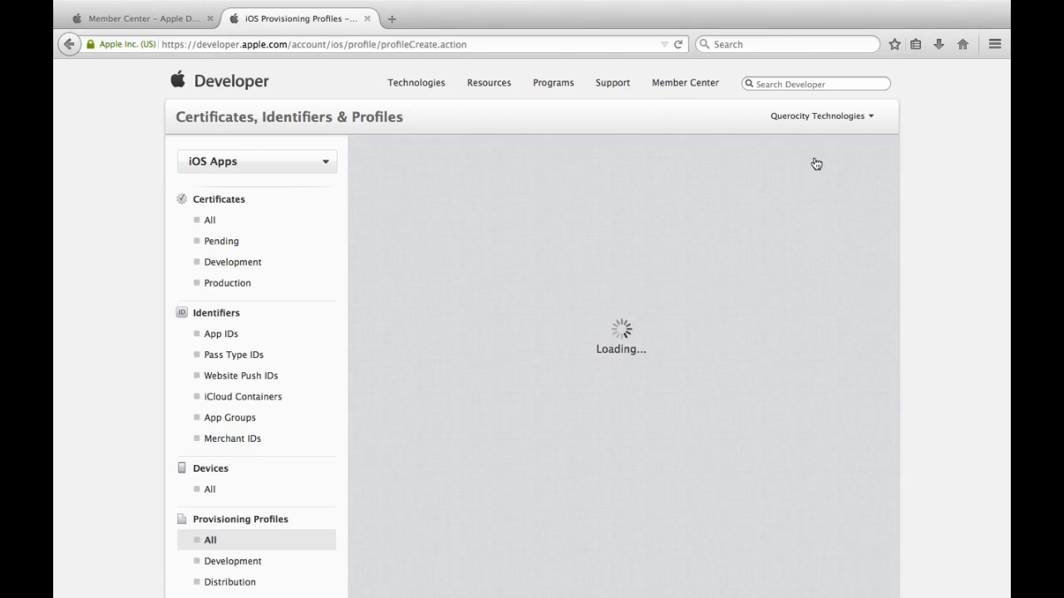
scroll(672, 350, "down", 3)
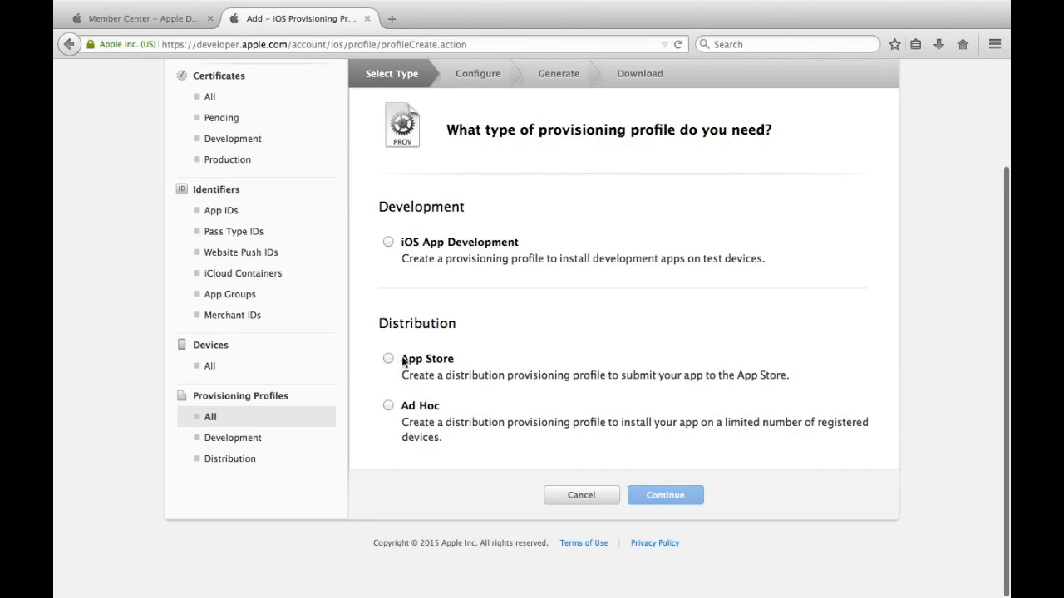
left_click(413, 408)
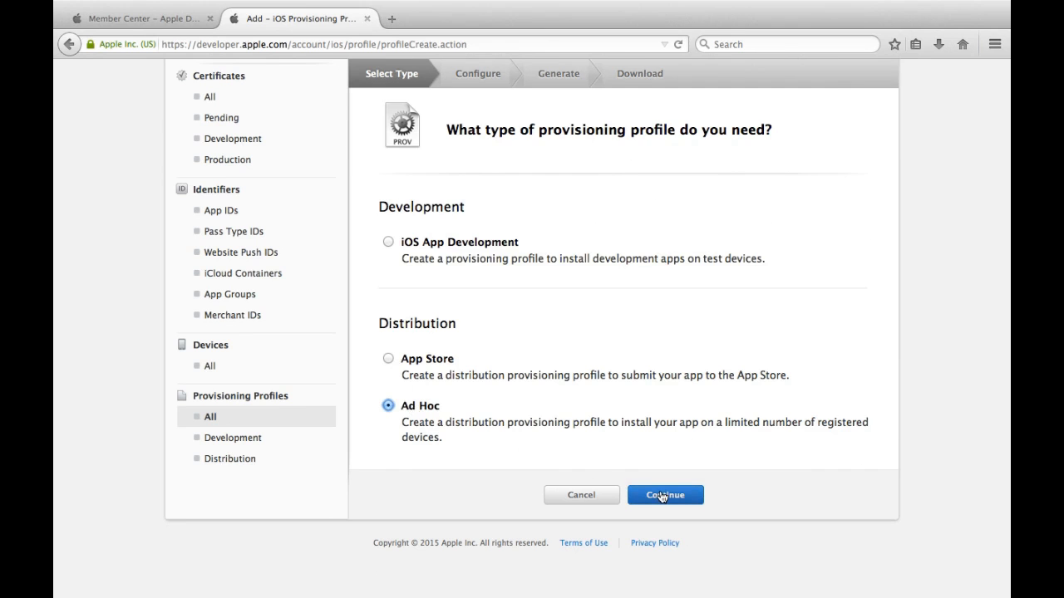
left_click(661, 497)
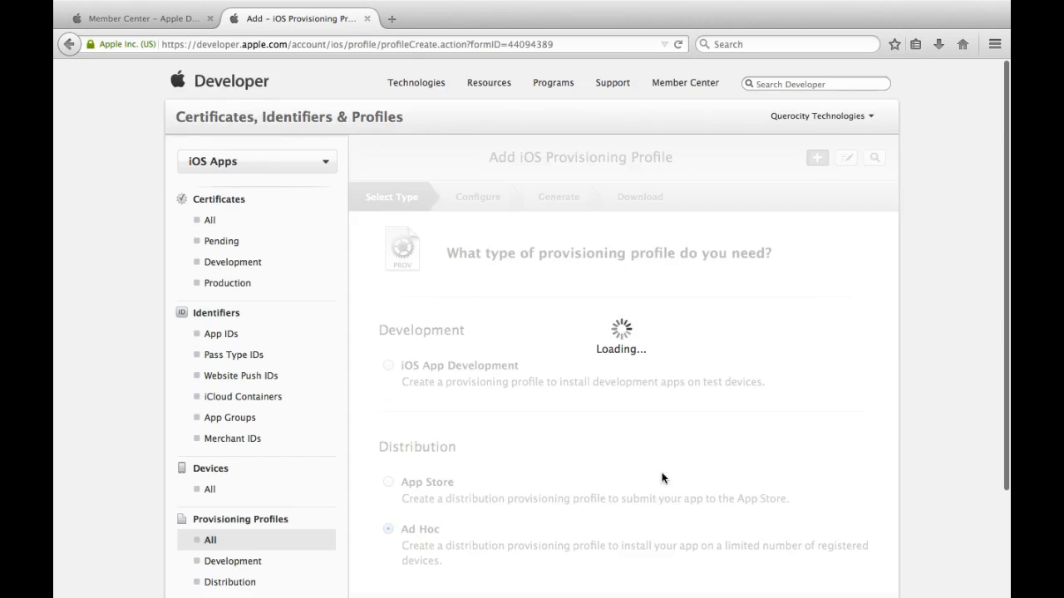
Step: Choose the AppStarterDemo App ID and the iOS Distribution certificate for the profile
scroll(577, 442, "down", 2)
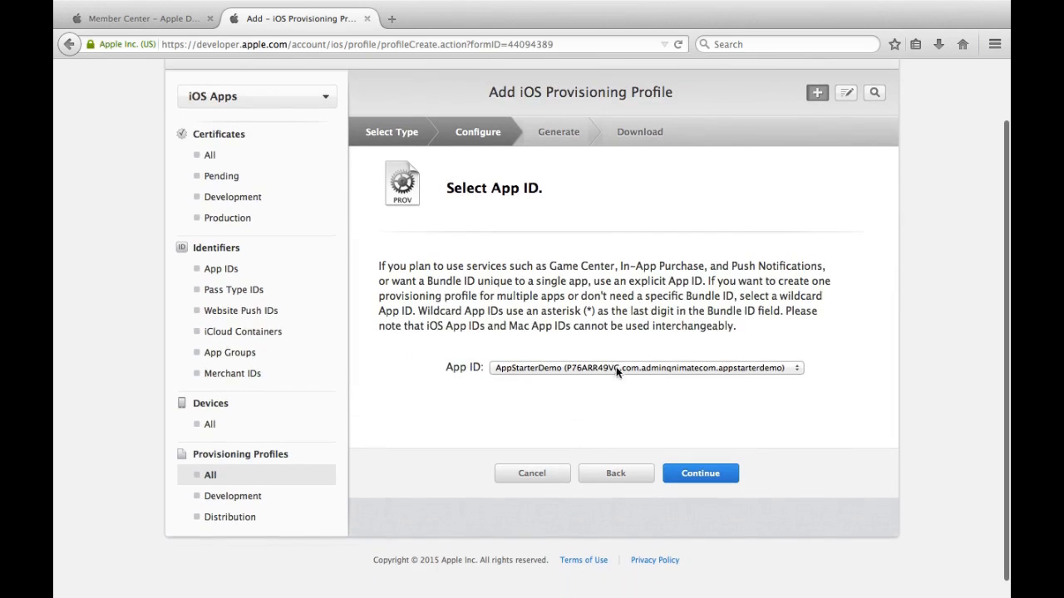
left_click(510, 369)
left_click(515, 379)
left_click(691, 473)
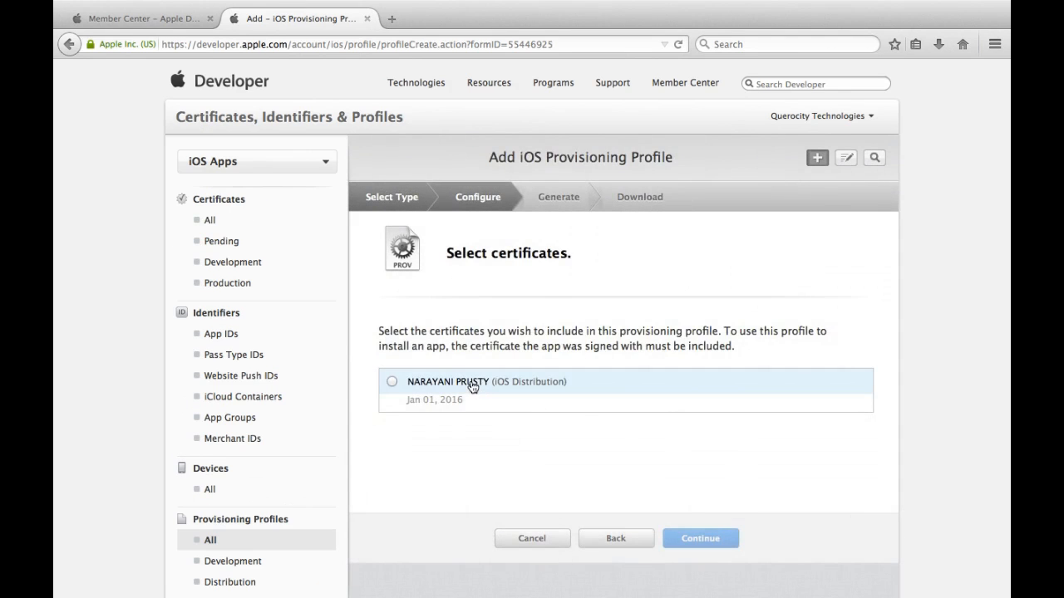
left_click(471, 386)
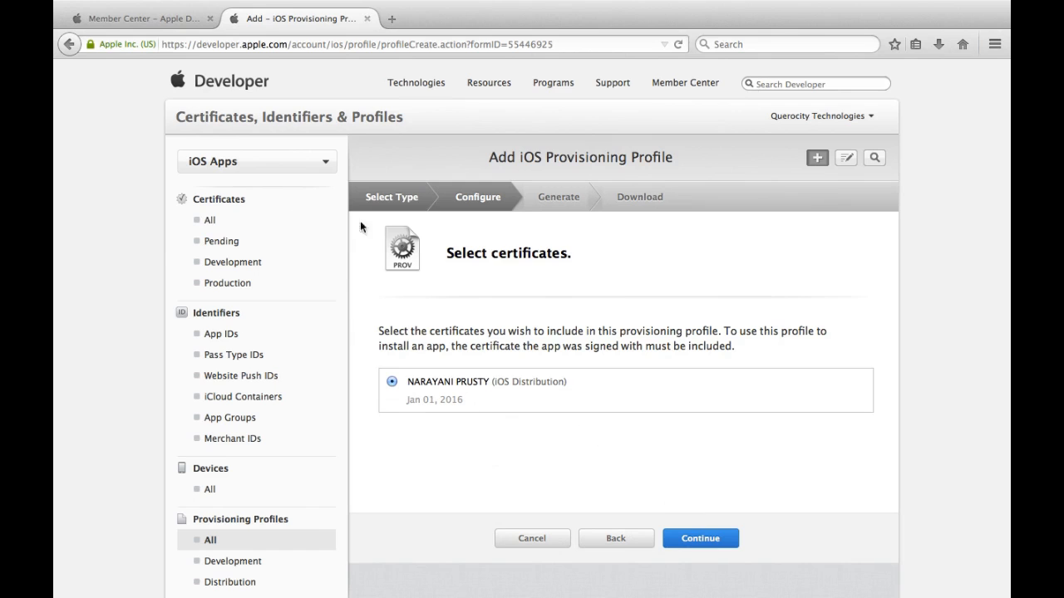
left_click(716, 539)
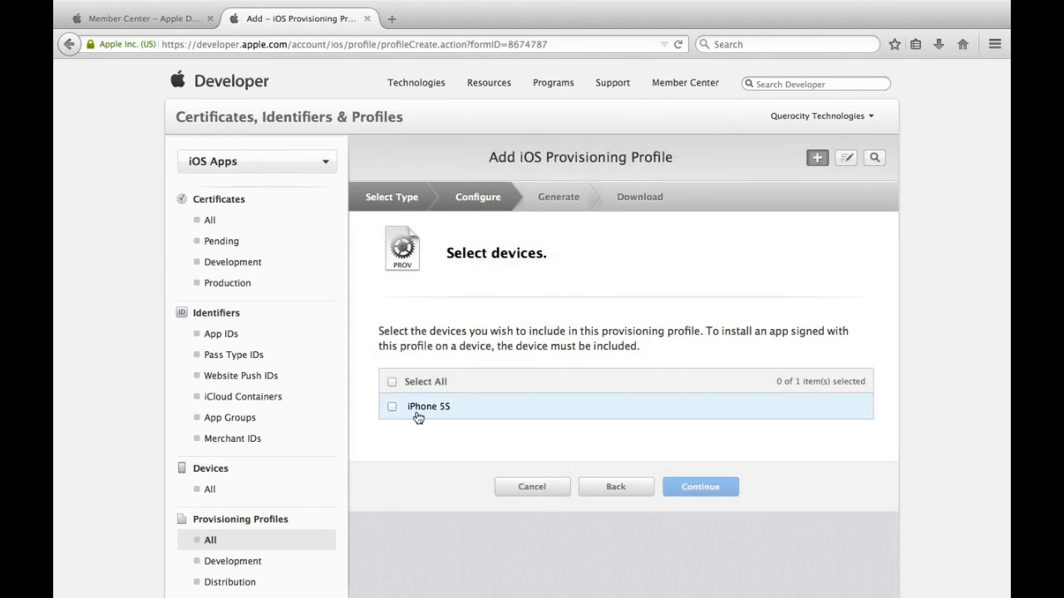
Step: Generate the Ad Hoc profile named AppStarterDemo for the iPhone 5S
left_click(424, 411)
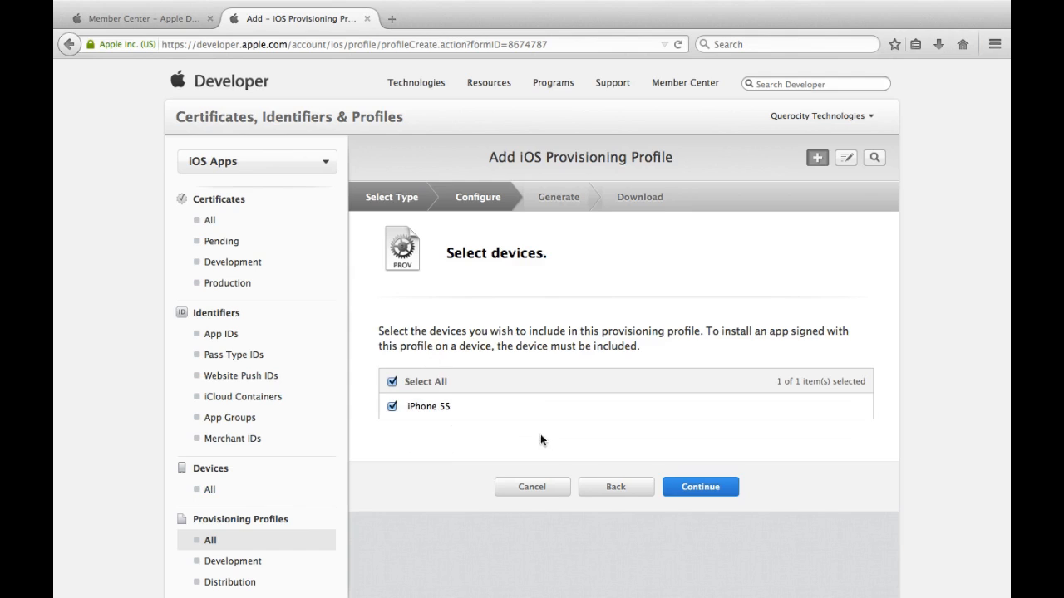
left_click(689, 492)
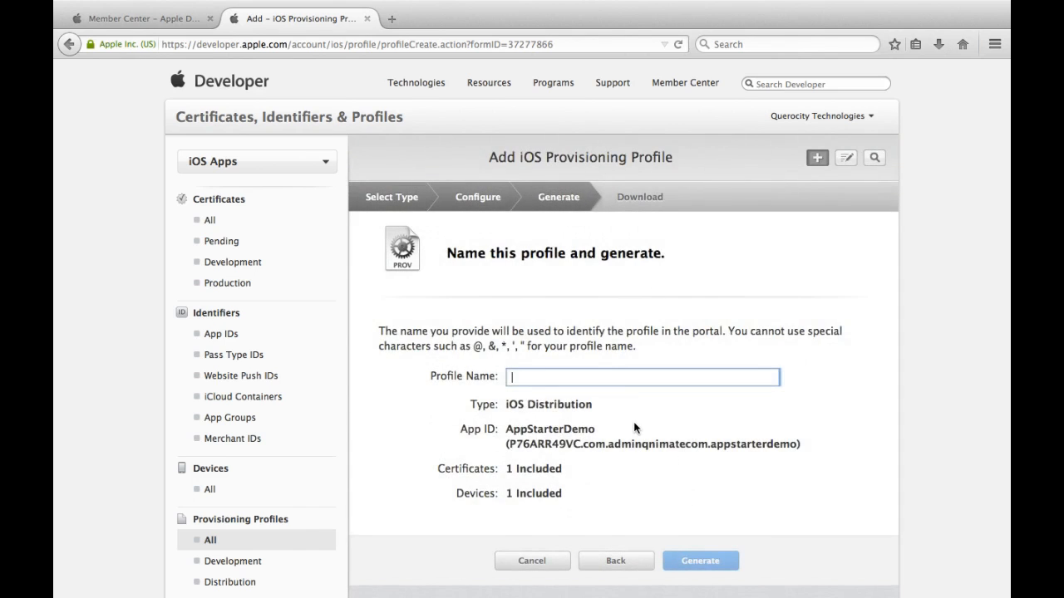
type("AppStarterDemo")
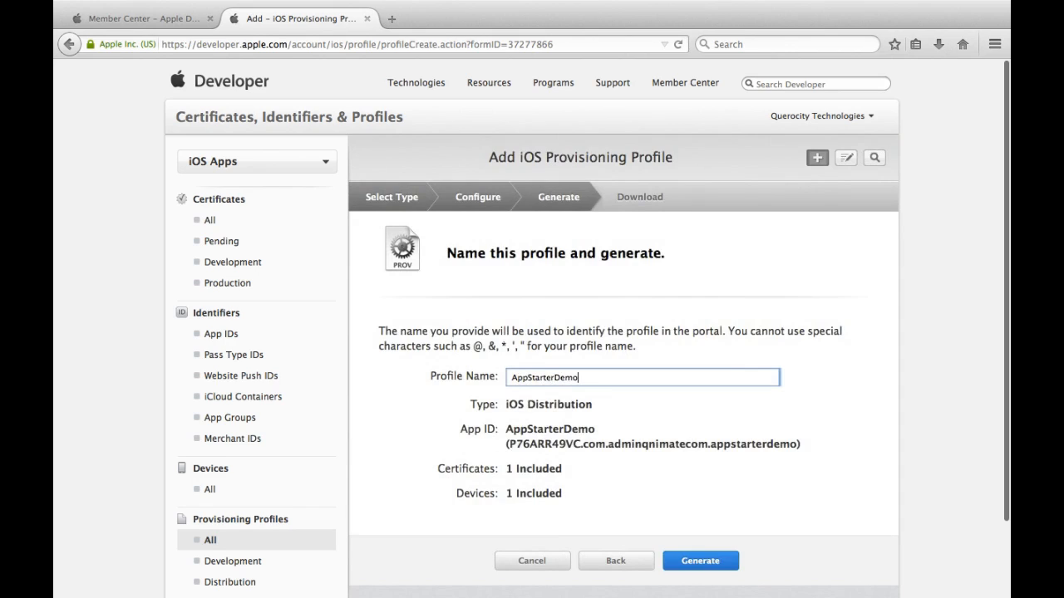
left_click(711, 564)
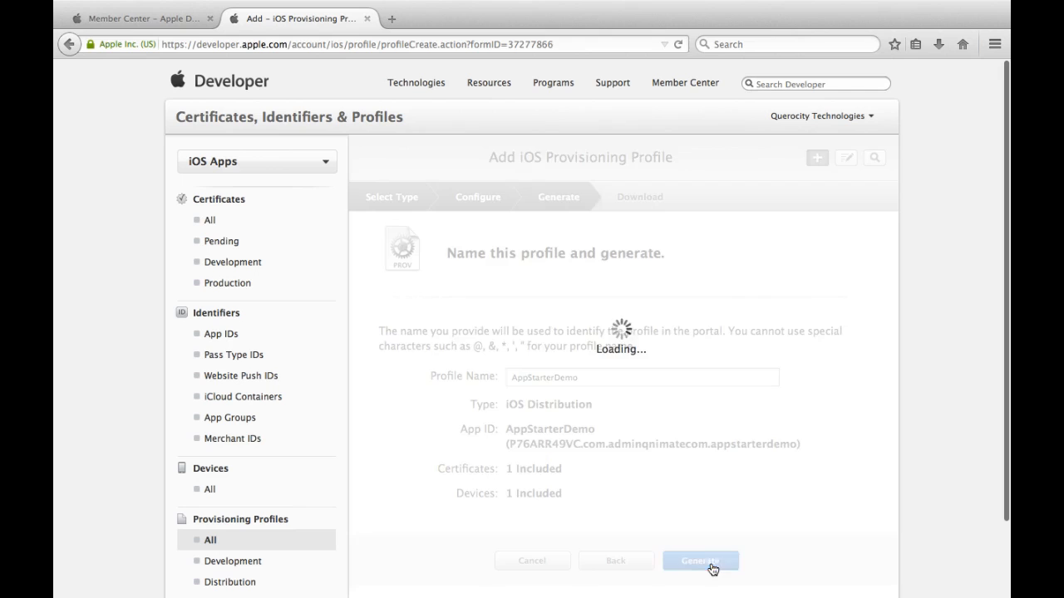
Step: Download AppStarterDemo.mobileprovision, move it to the Desktop, then open Devices > All
scroll(701, 513, "down", 3)
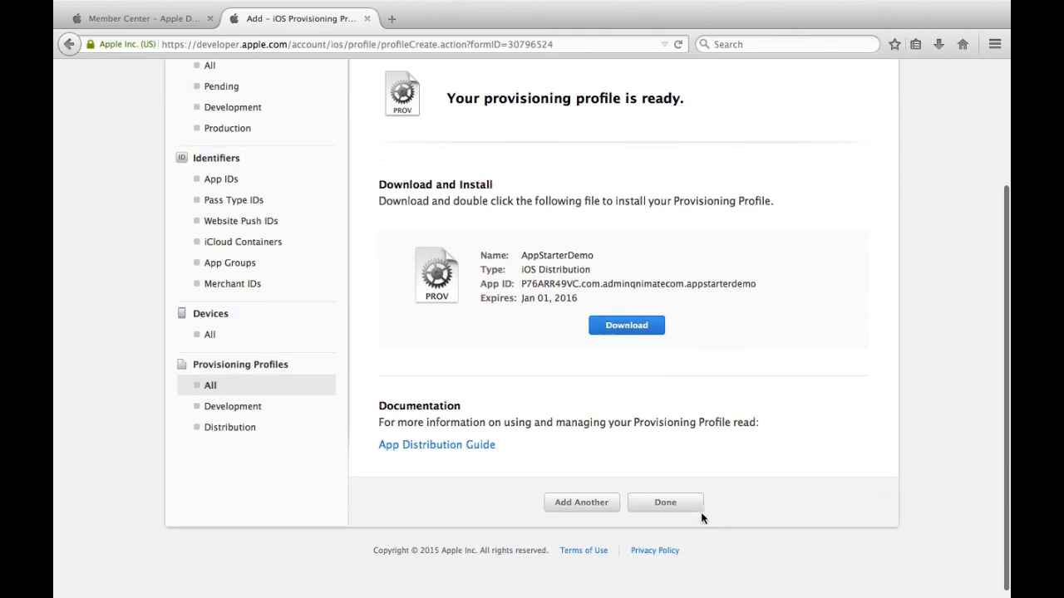
left_click(631, 327)
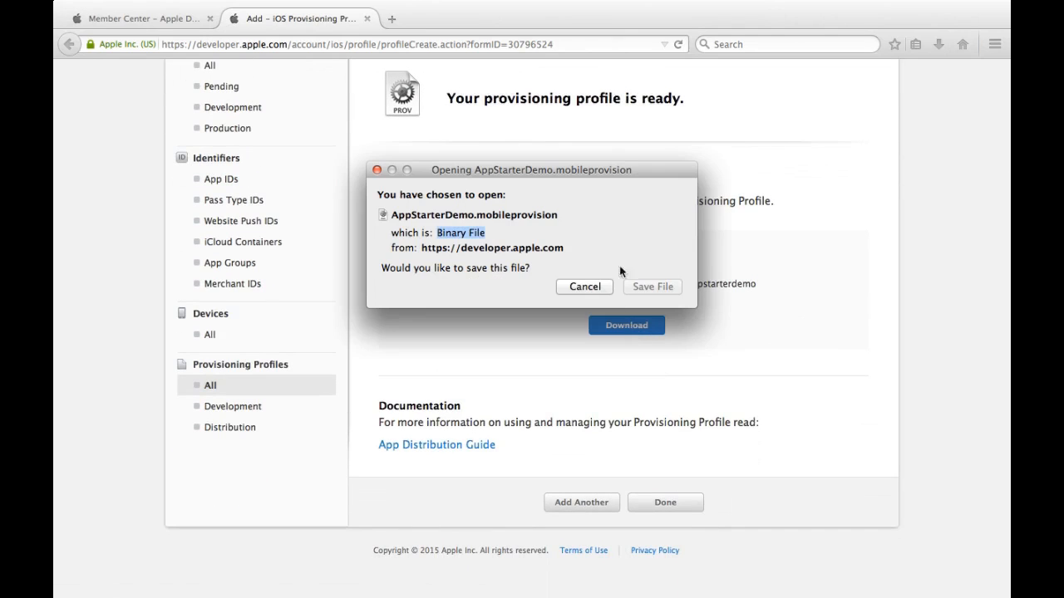
left_click(652, 286)
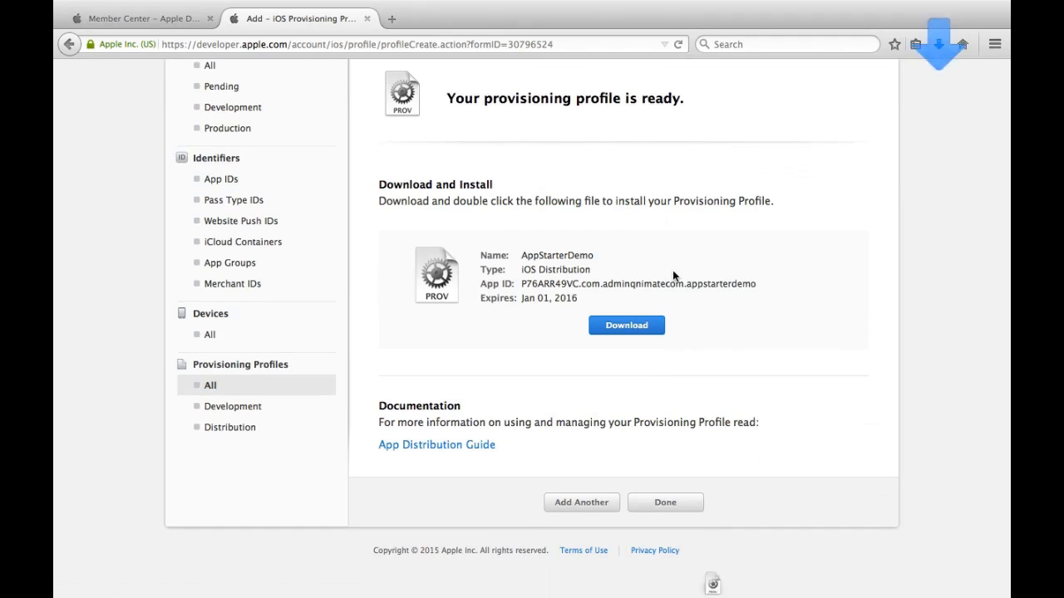
left_click(942, 45)
left_click(932, 87)
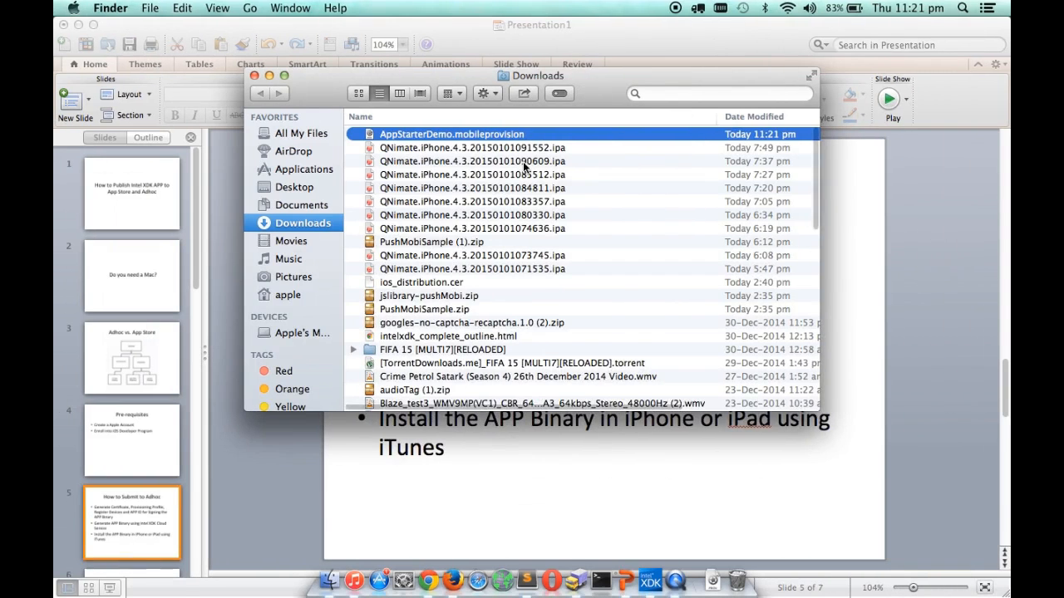
left_click_drag(441, 138, 286, 187)
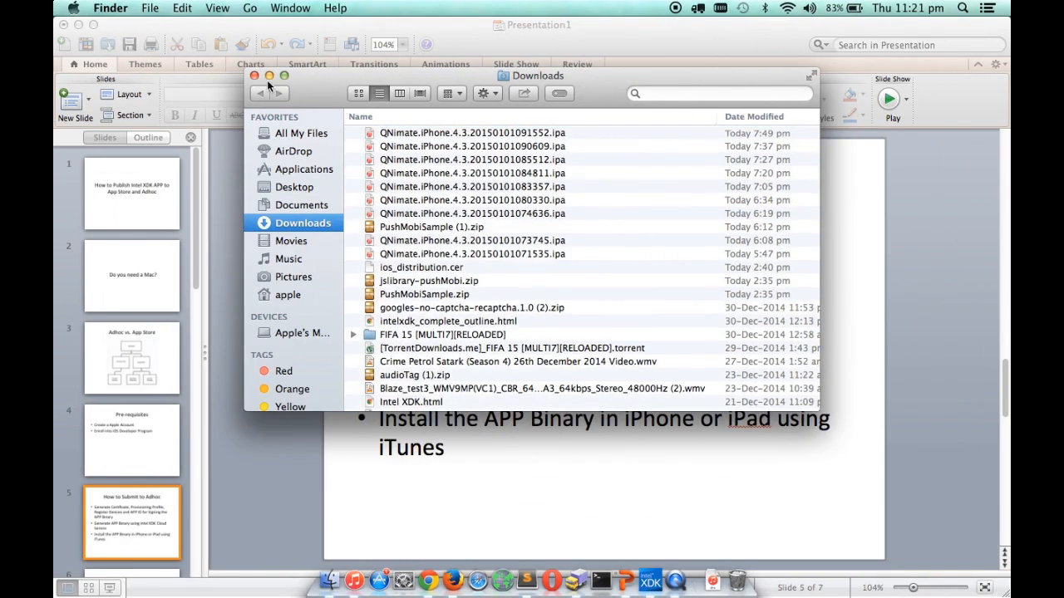
left_click(255, 76)
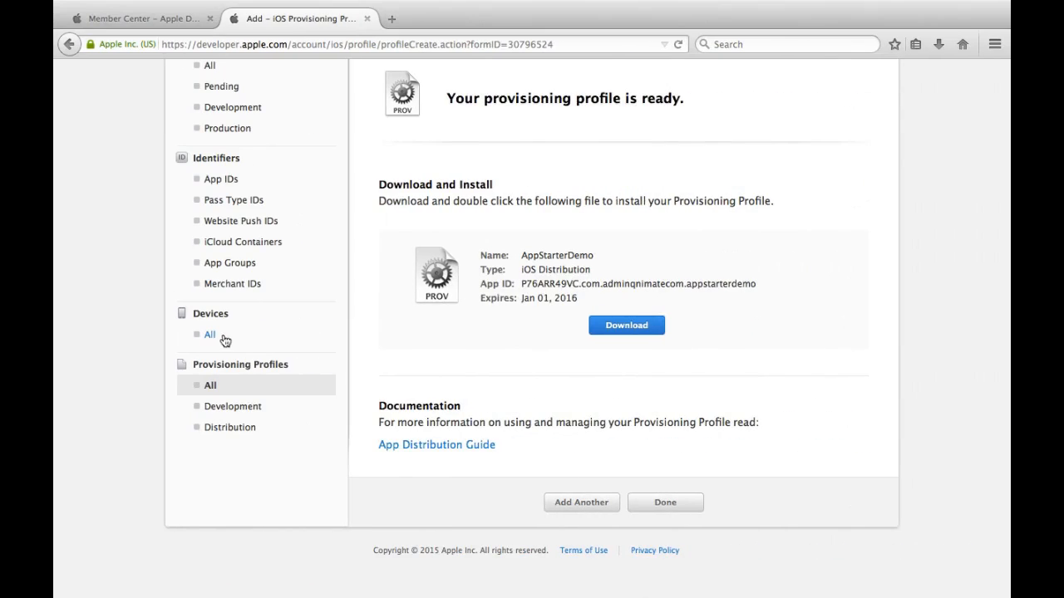
left_click(218, 337)
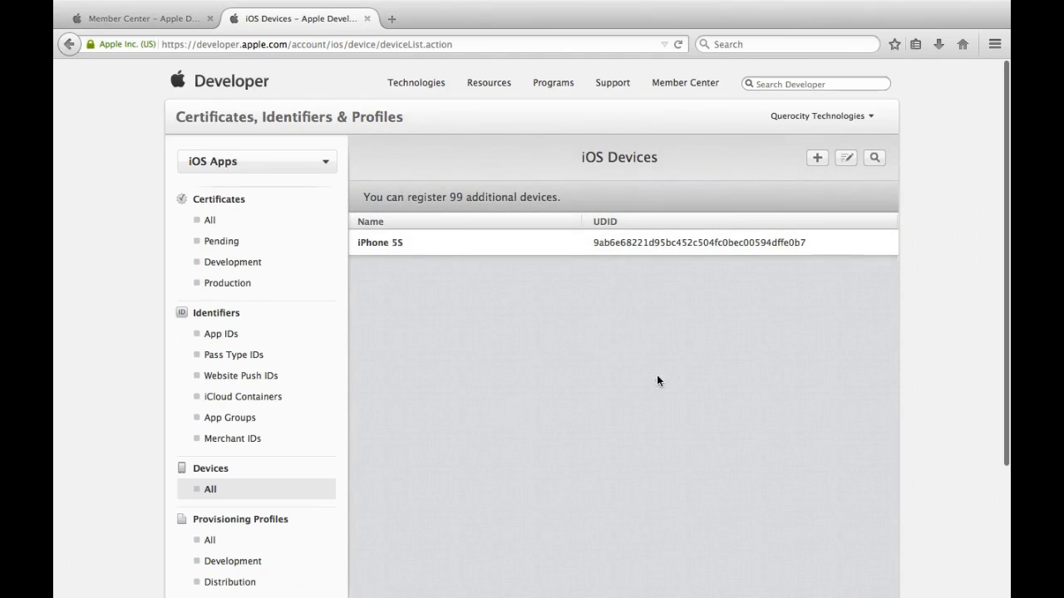
Step: Open the new device form's Name and UDID fields, then switch to the PowerPoint slides
left_click(817, 158)
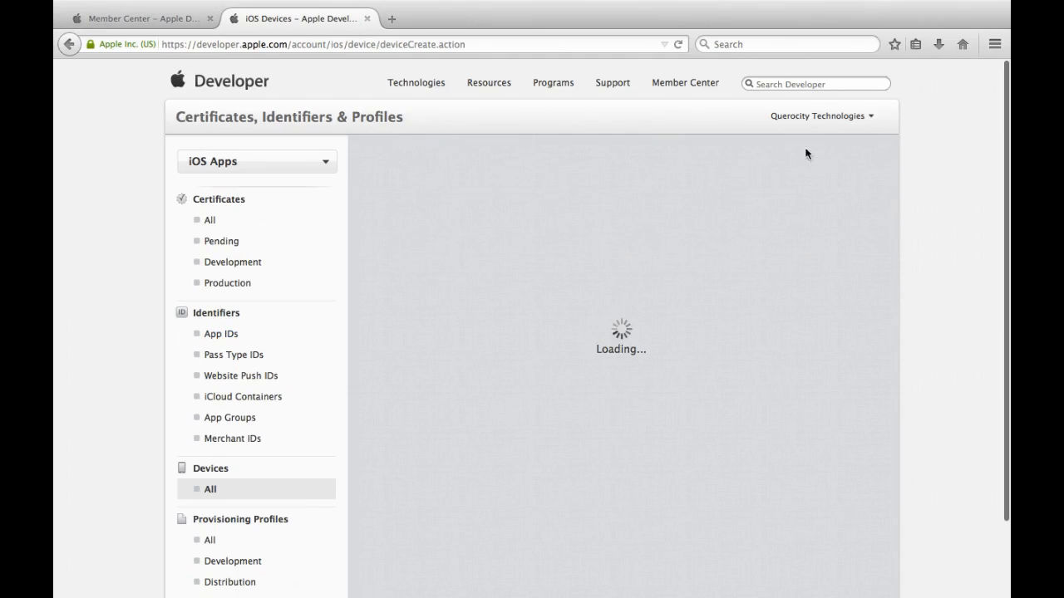
scroll(651, 312, "down", 4)
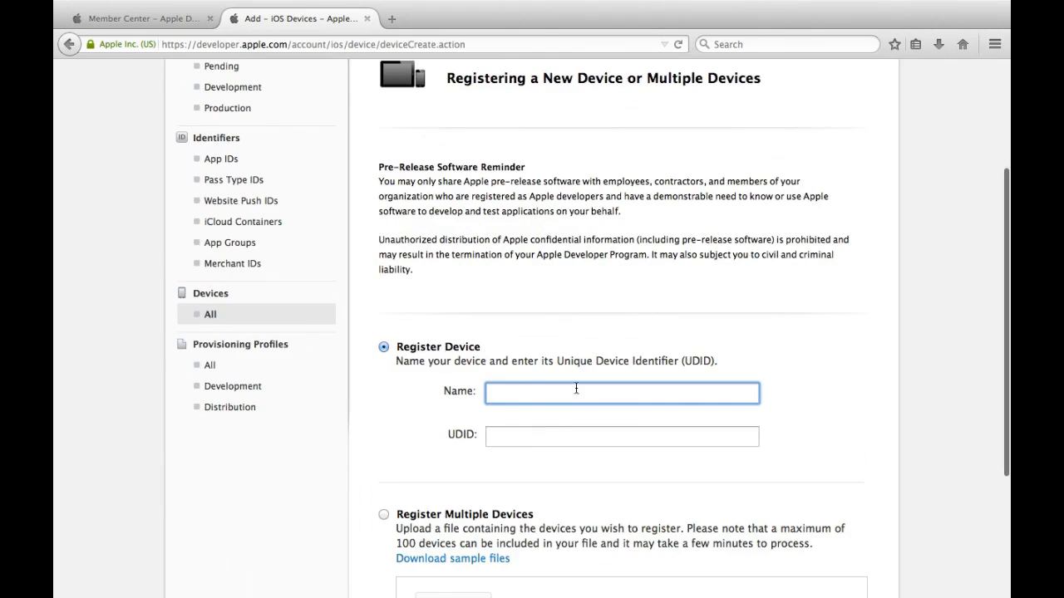
left_click(550, 435)
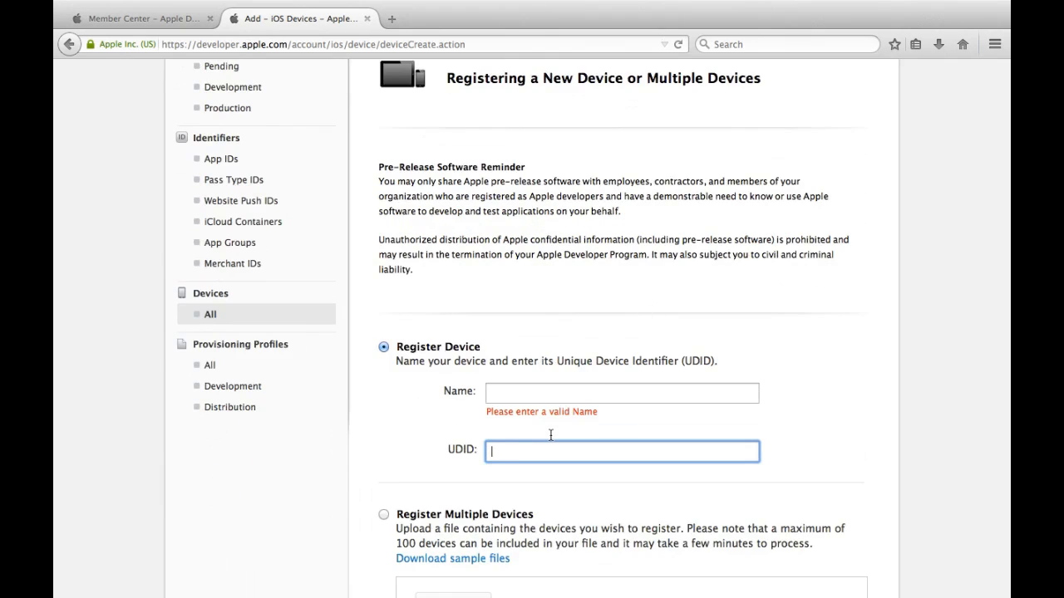
left_click(416, 446)
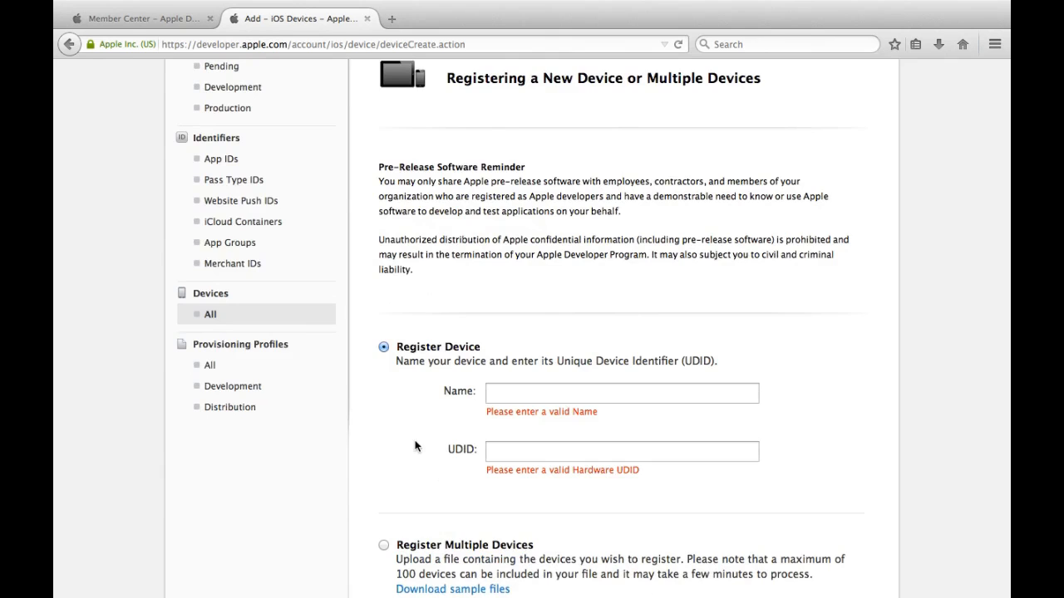
key("ctrl+Left")
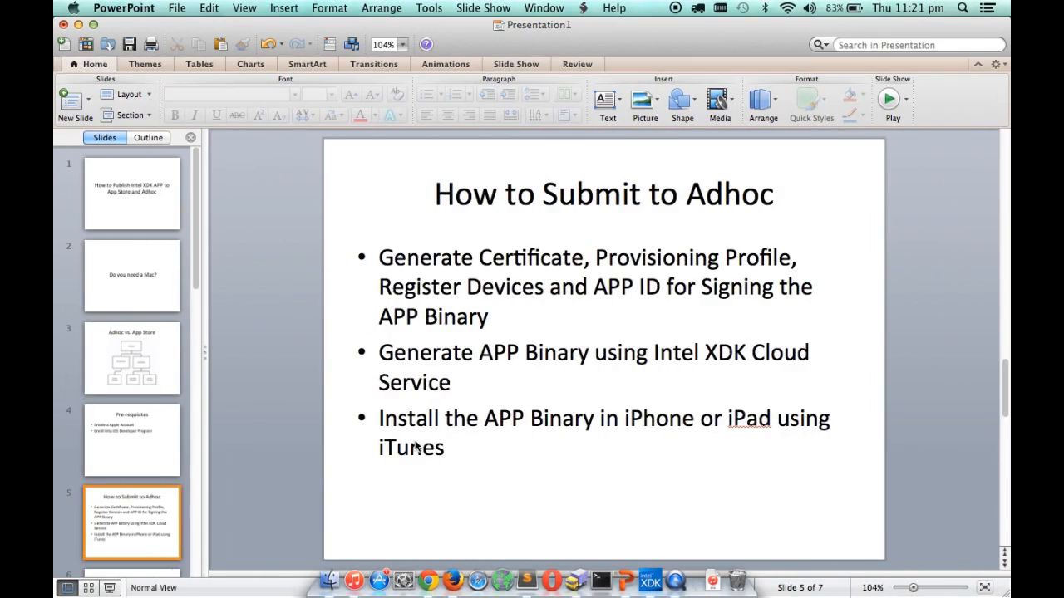
Step: Show the UUID slide pointing to whatsmyudid.com, then return to the How to Submit to Adhoc slide
scroll(173, 482, "down", 4)
left_click(155, 517)
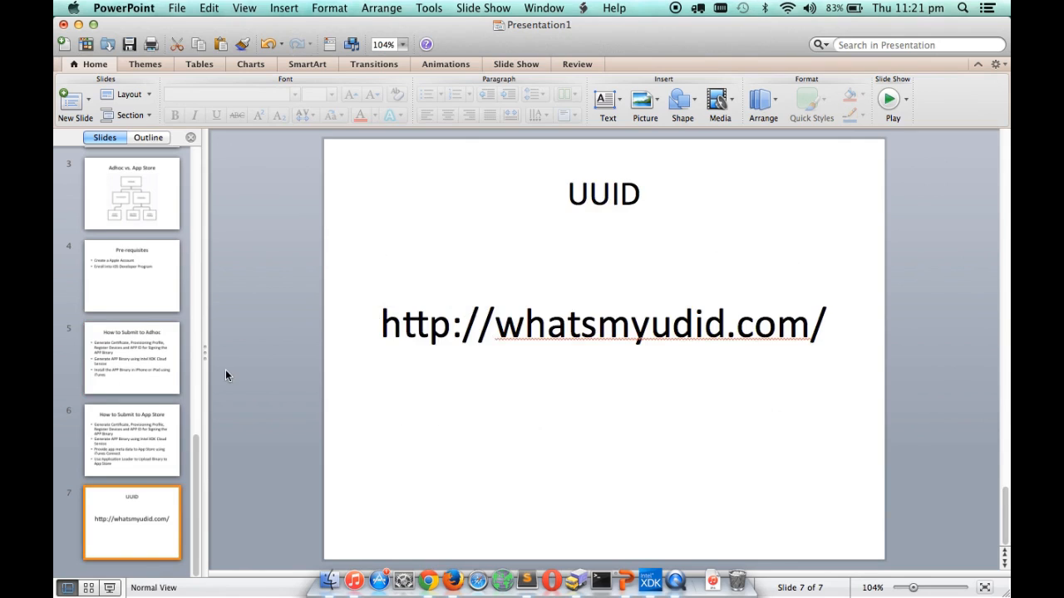
scroll(150, 373, "up", 4)
scroll(150, 373, "down", 2)
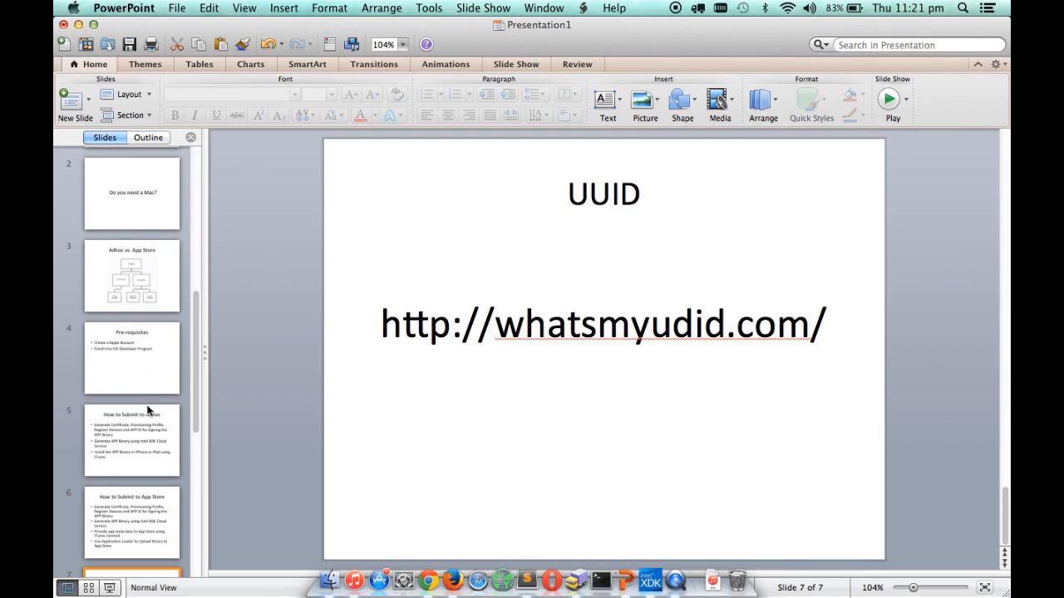
left_click(148, 410)
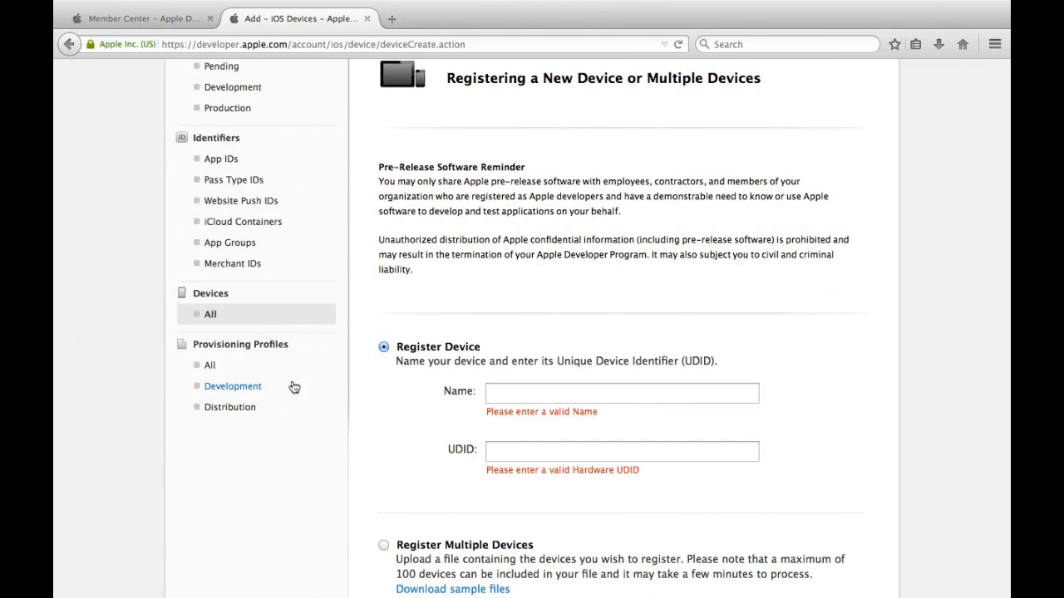
Step: Show the All provisioning profiles list on Apple Developer, then move on to the Intel XDK build page
left_click(273, 367)
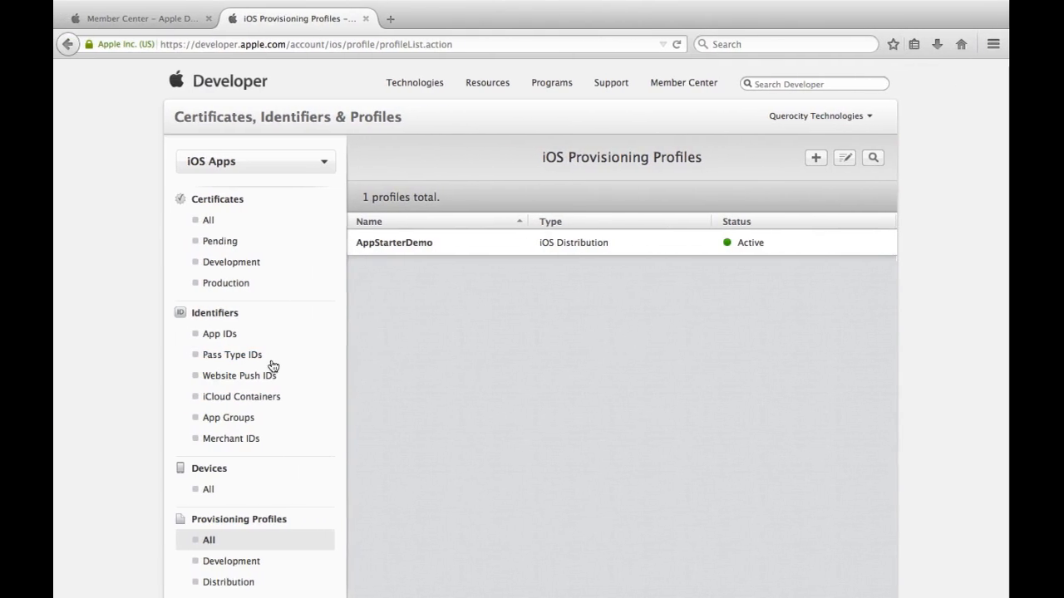
key("ctrl+Right")
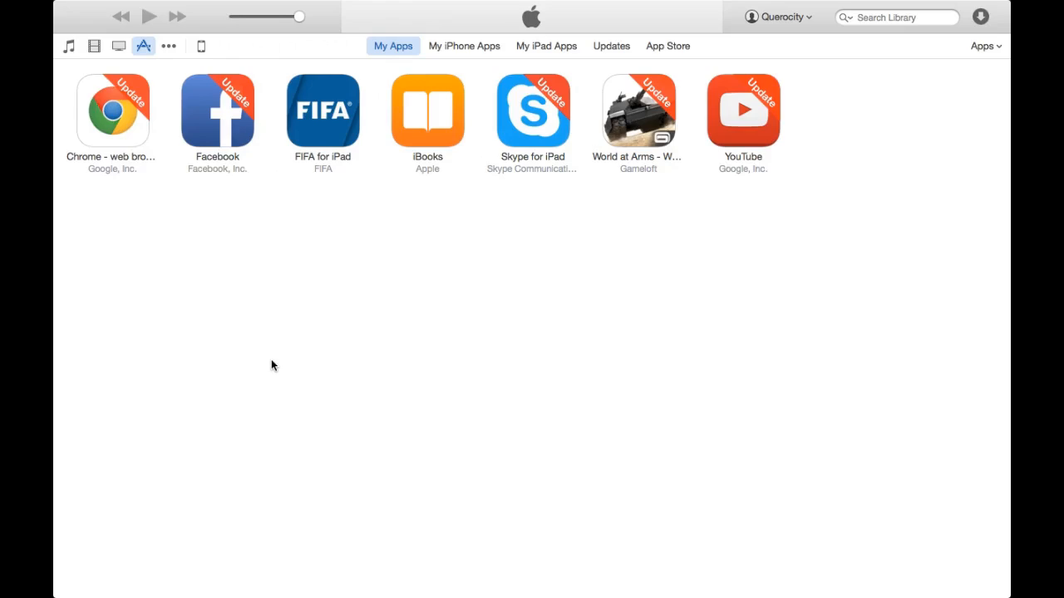
key("ctrl+Right")
scroll(371, 293, "down", 5)
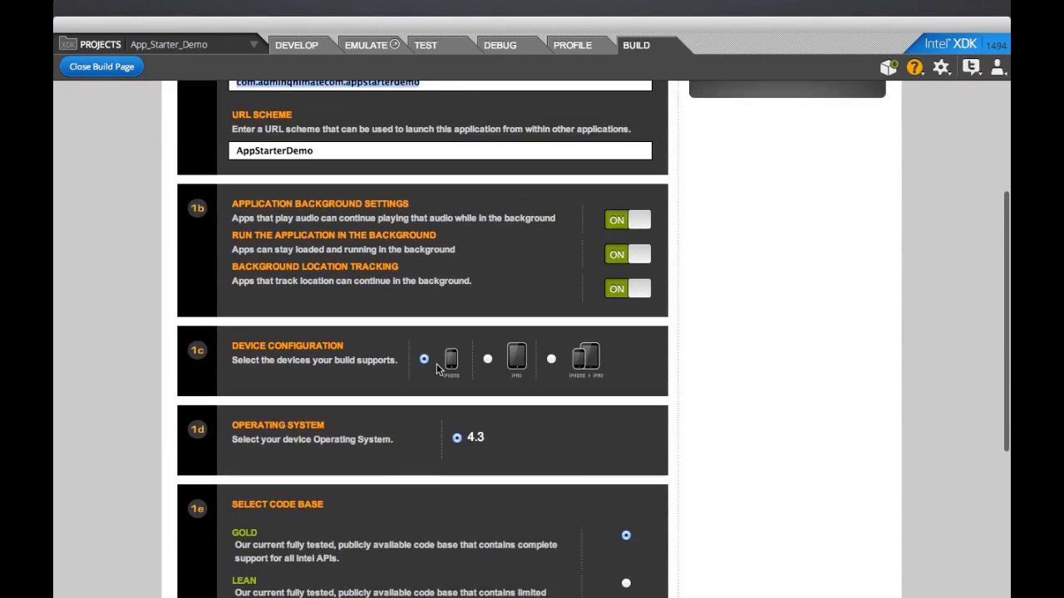
Step: Upload ios_distribution(1).cer on the Certificates step and mark the App ID step as completed
scroll(486, 292, "up", 5)
left_click(670, 112)
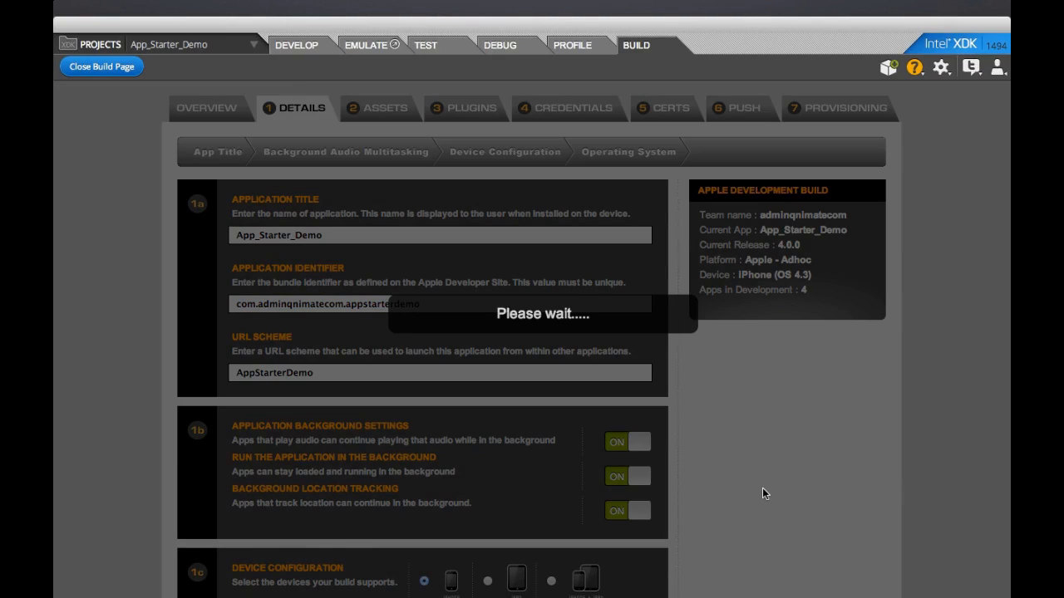
scroll(763, 490, "down", 3)
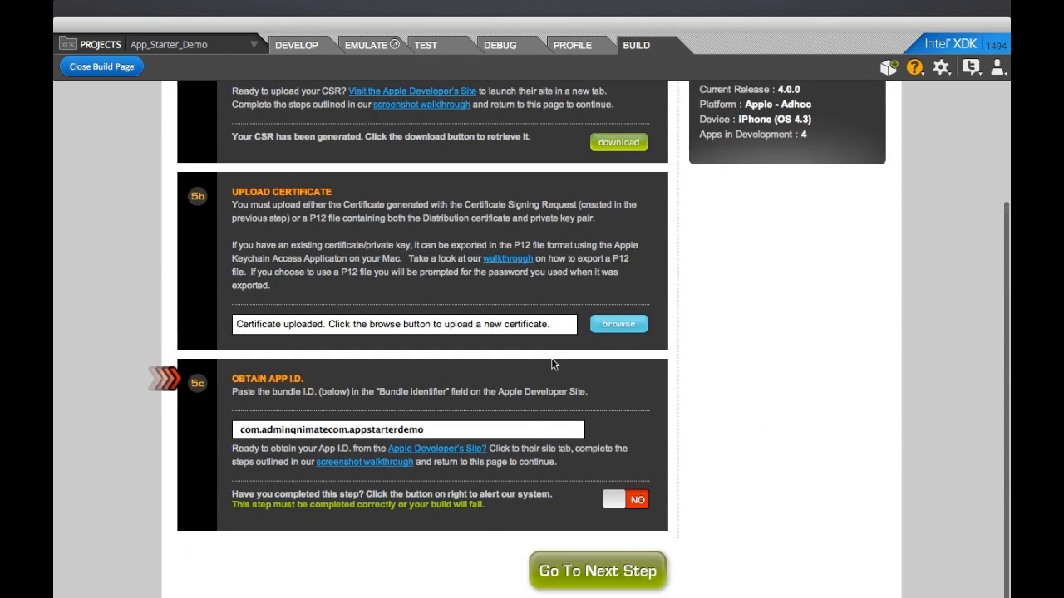
left_click(611, 327)
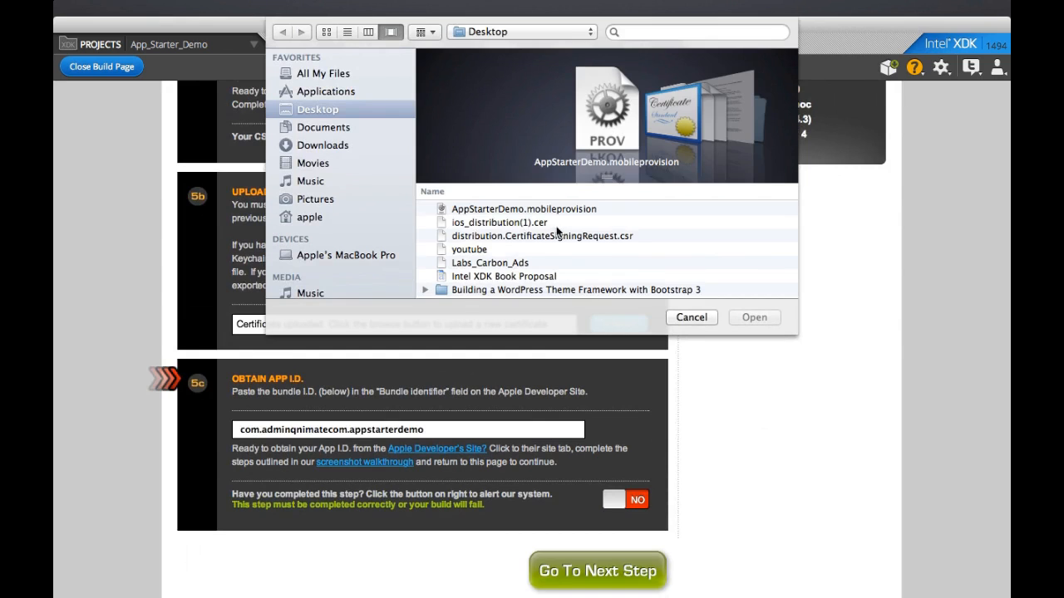
double_click(565, 223)
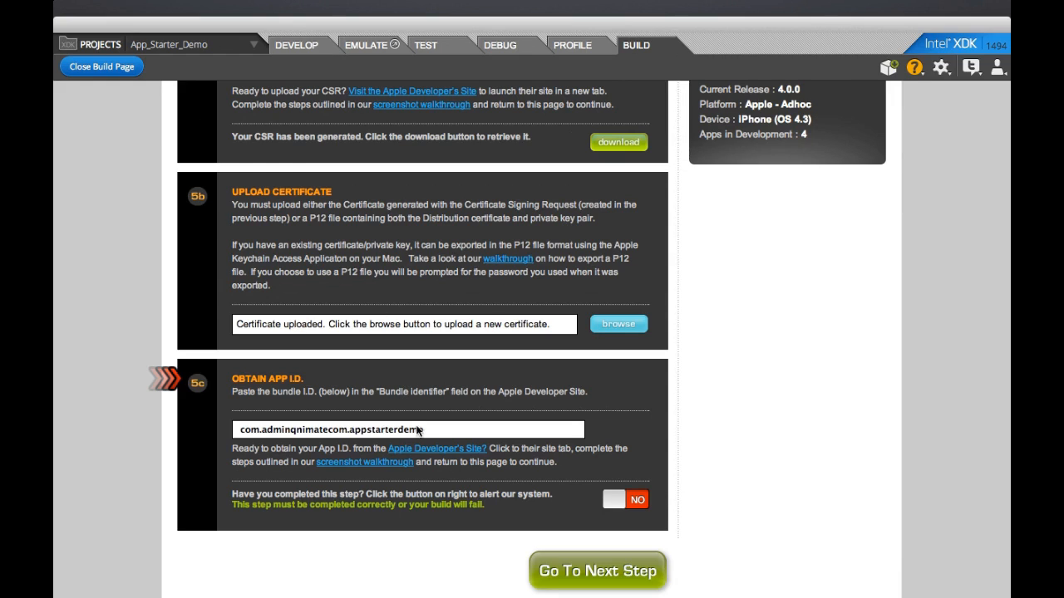
left_click(615, 501)
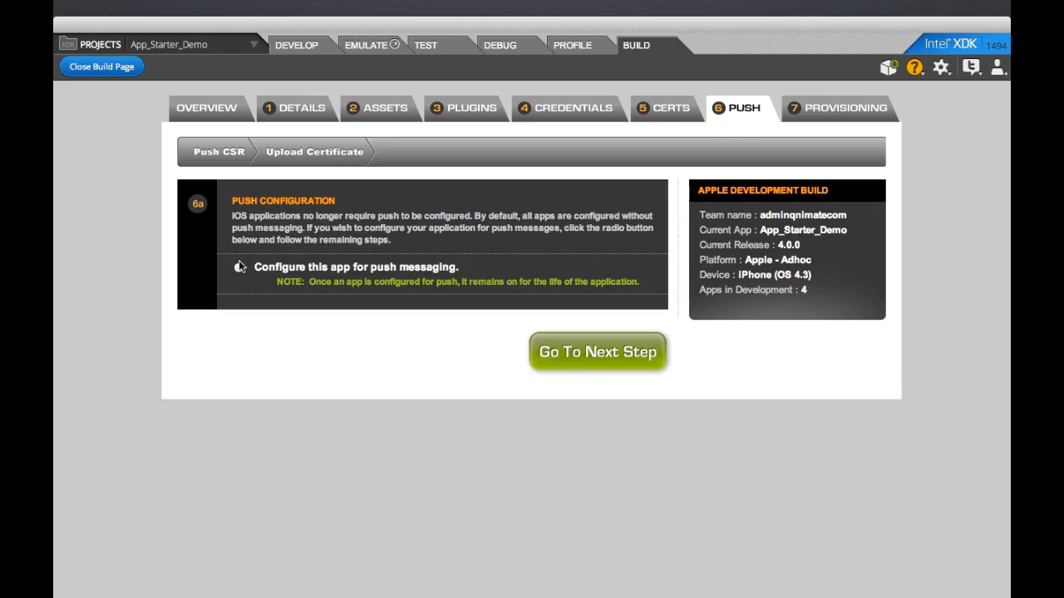
Step: Enable push messaging for the app and start adding a new iOS certificate on Apple Developer
left_click(239, 267)
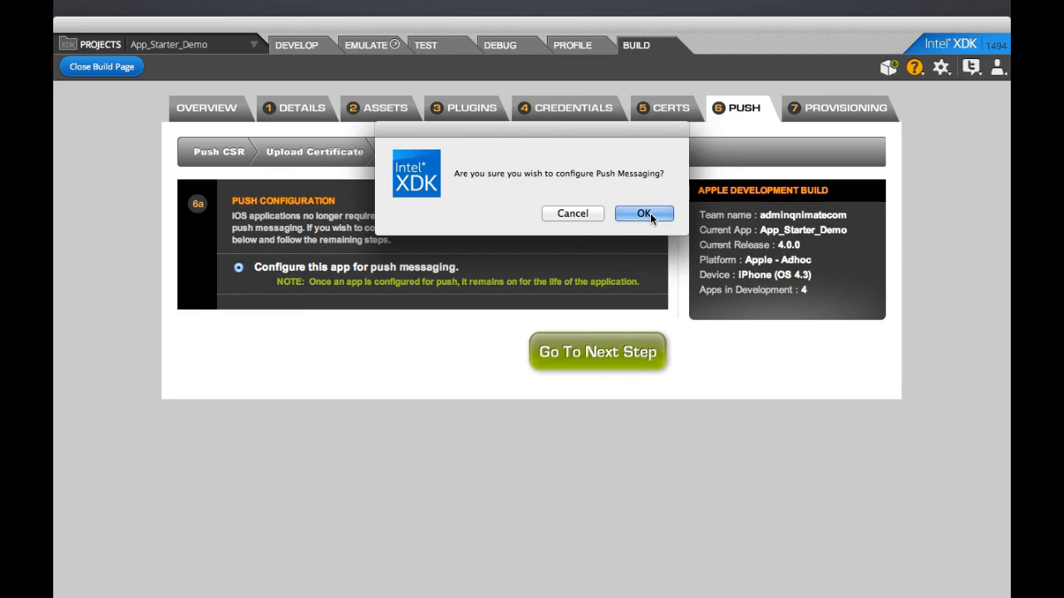
left_click(644, 213)
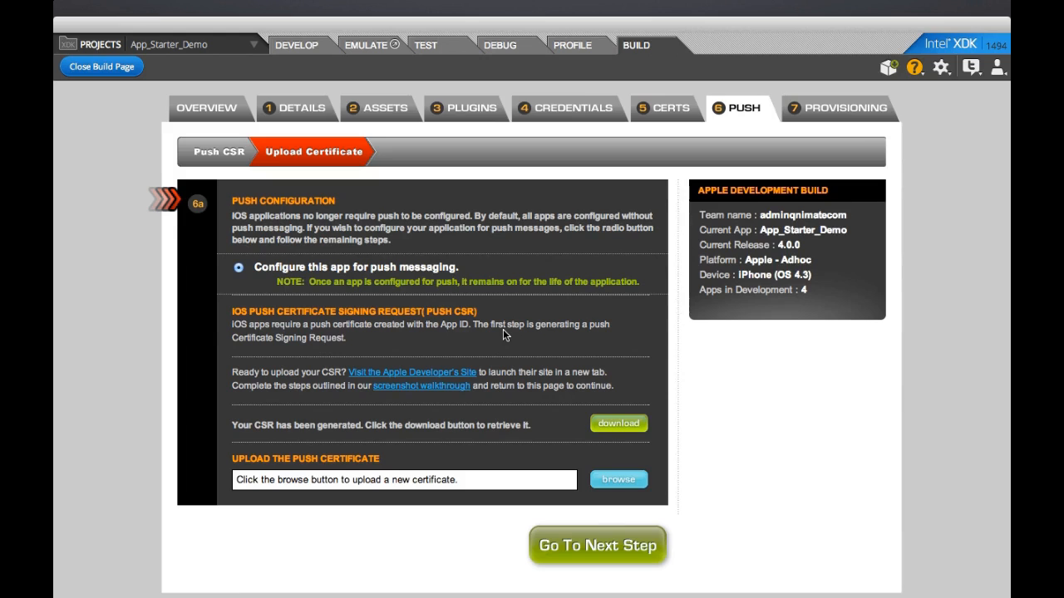
key("ctrl+Left")
key("ctrl+Left")
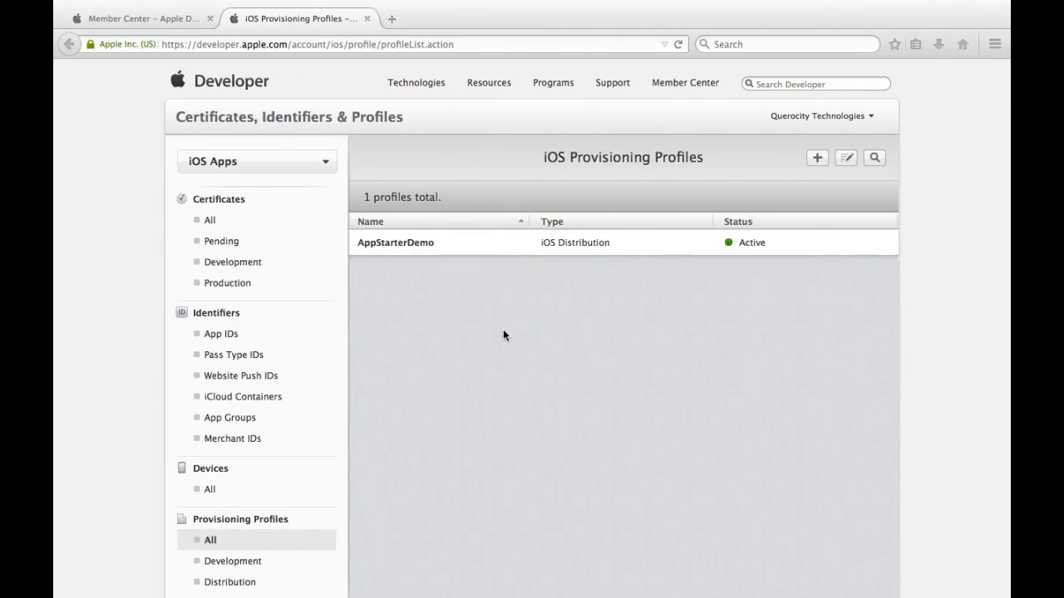
left_click(256, 222)
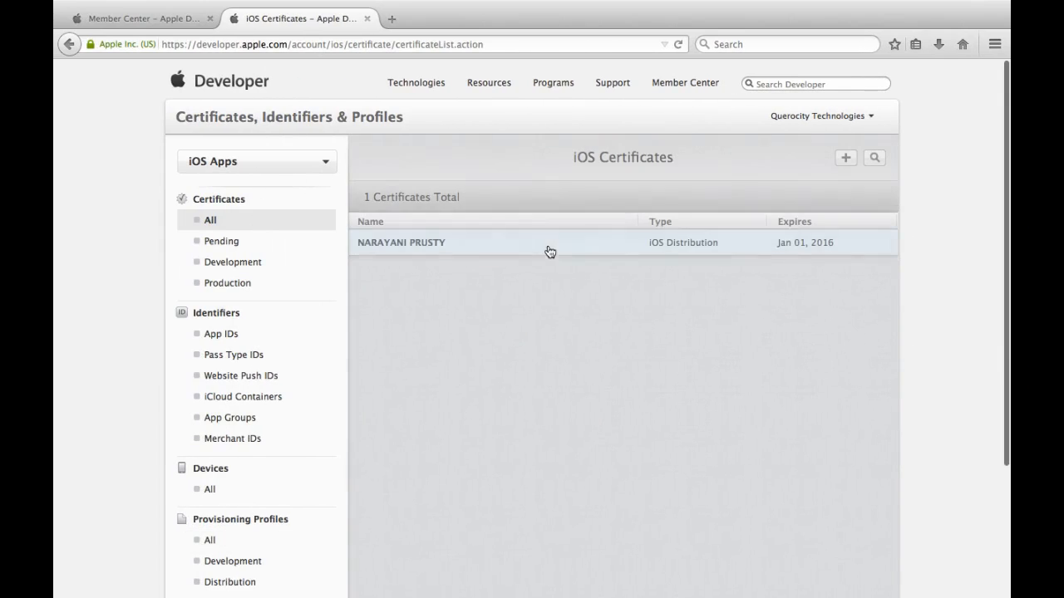
left_click(845, 158)
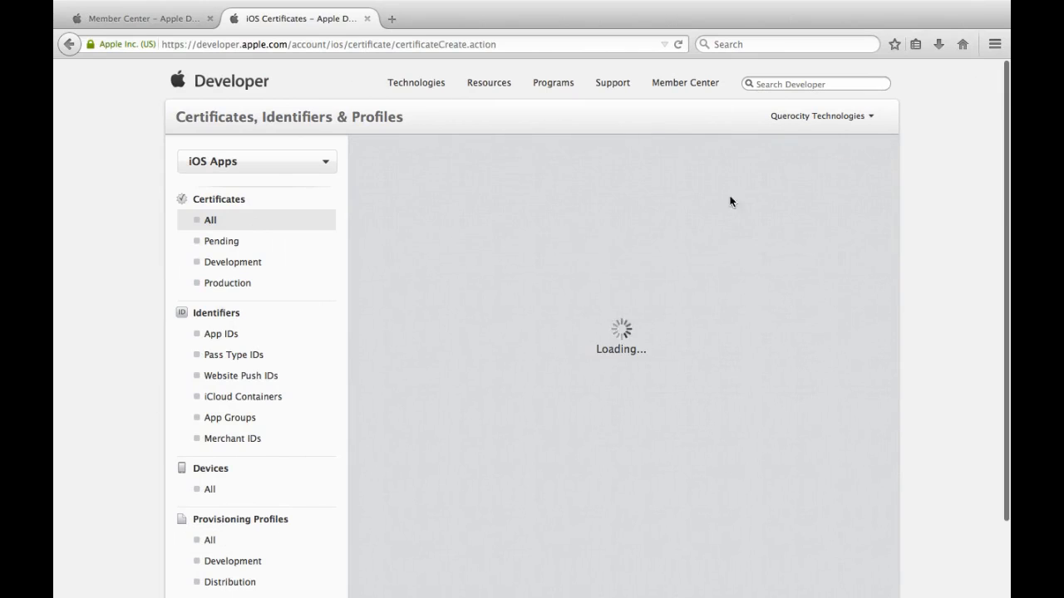
Step: Download the generated push CSR from Intel XDK and save it to the Desktop
key("ctrl+Right")
key("ctrl+Right")
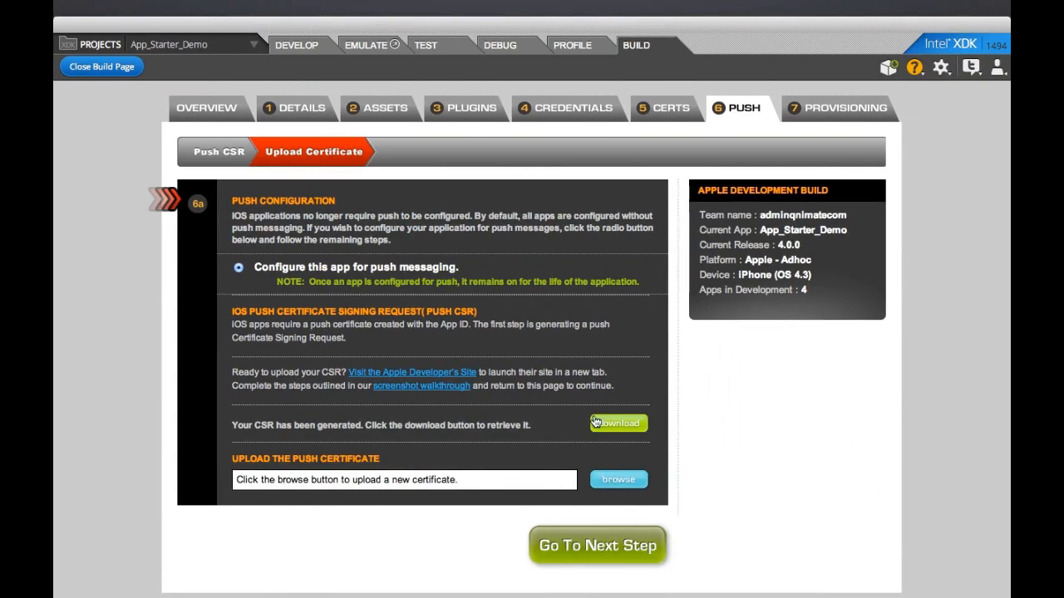
left_click(615, 424)
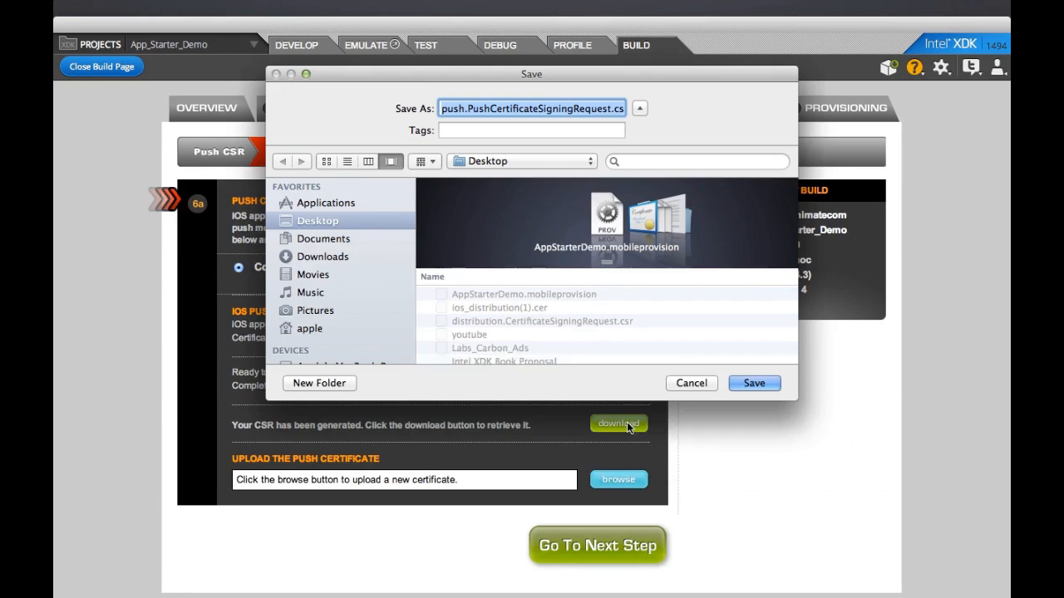
left_click(752, 383)
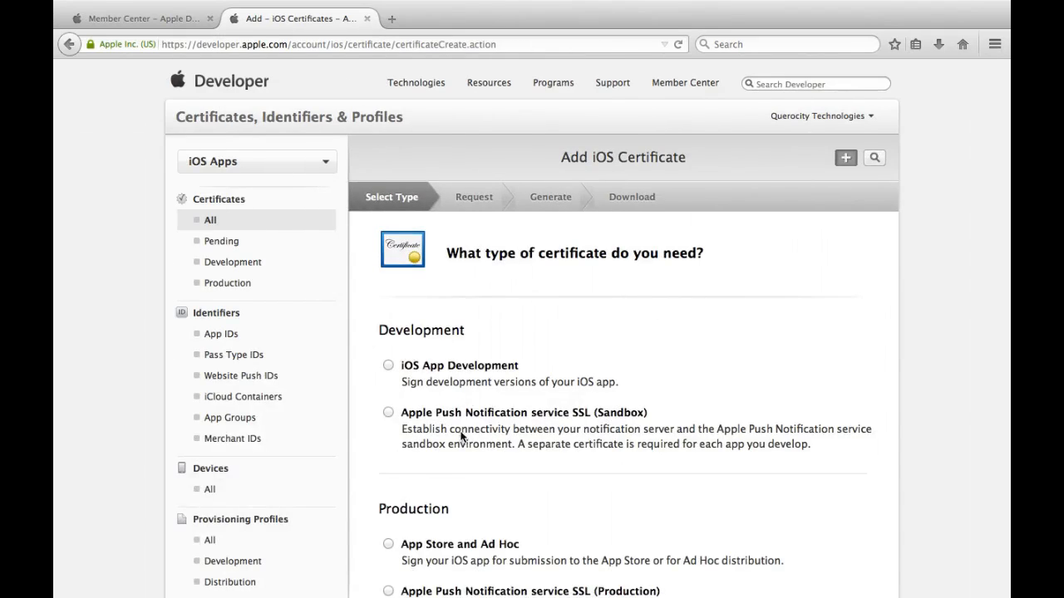
Step: Choose the Apple Push Notification service SSL (Production) certificate type for the appstarterdemo App ID
scroll(461, 437, "down", 5)
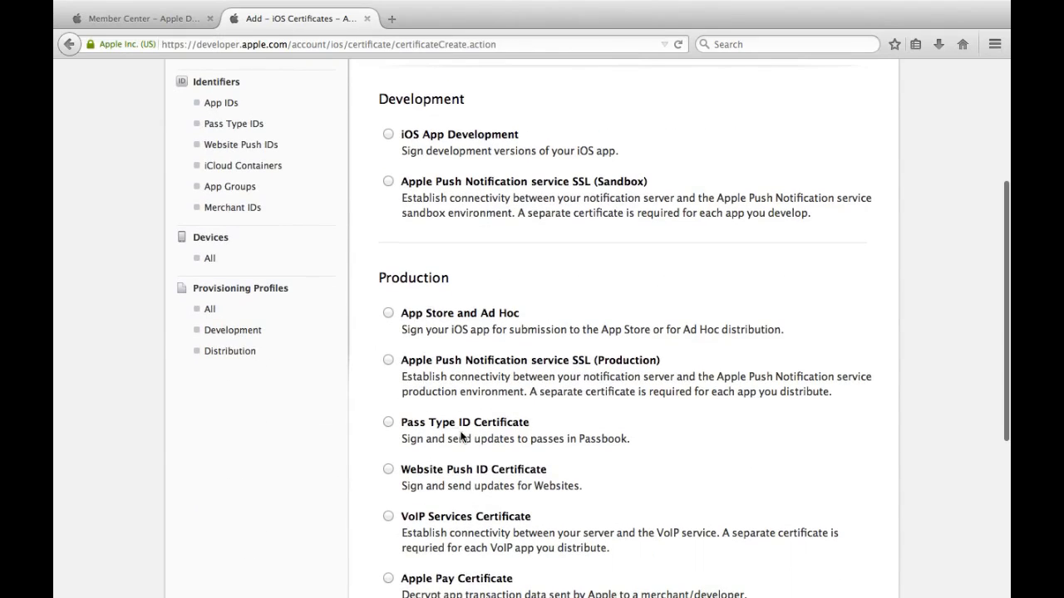
left_click(409, 366)
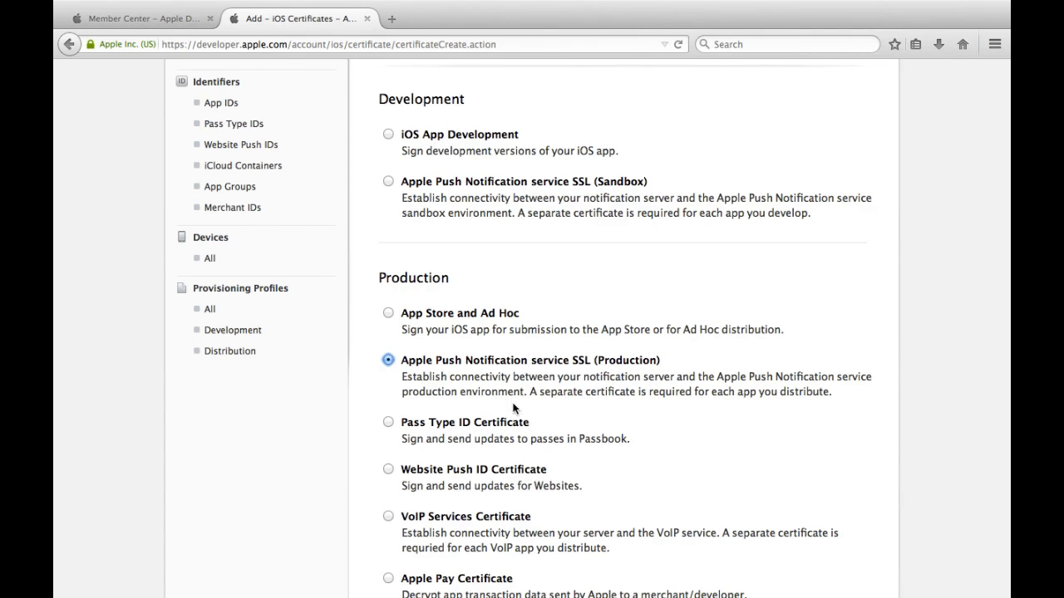
scroll(513, 408, "down", 5)
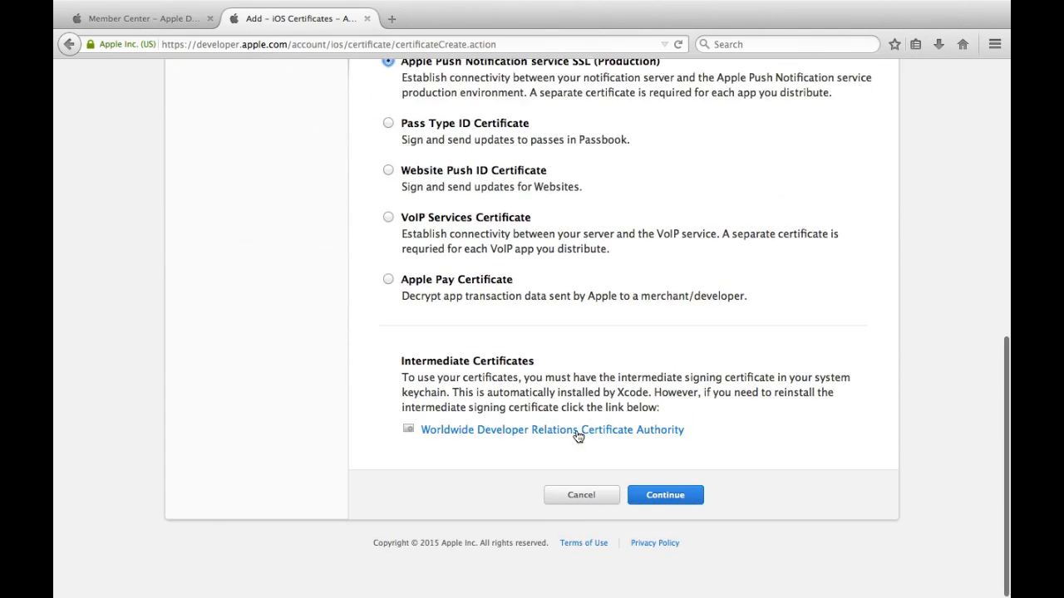
left_click(683, 499)
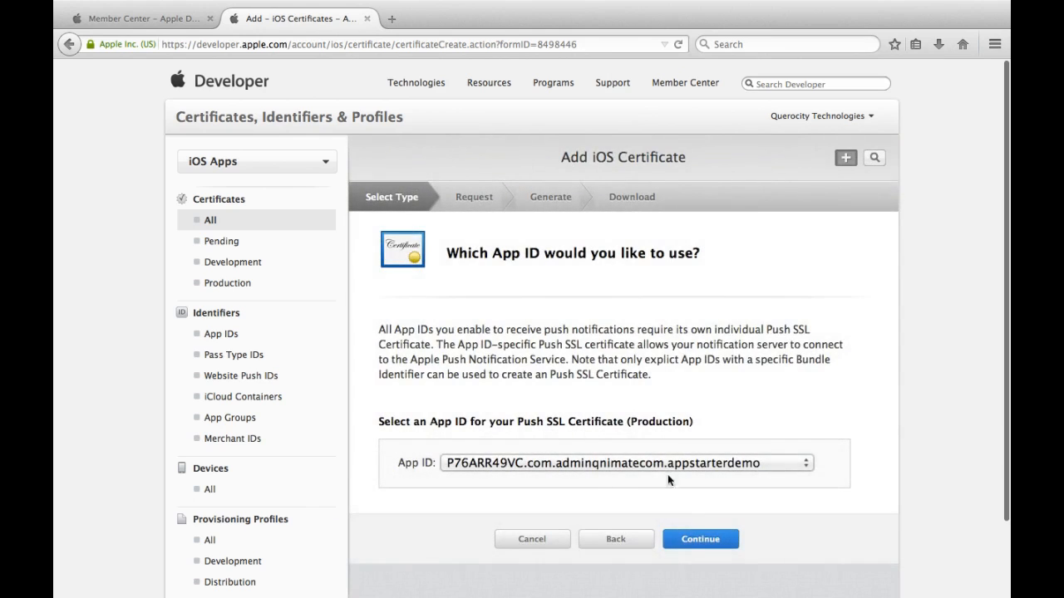
left_click(698, 536)
scroll(700, 529, "down", 2)
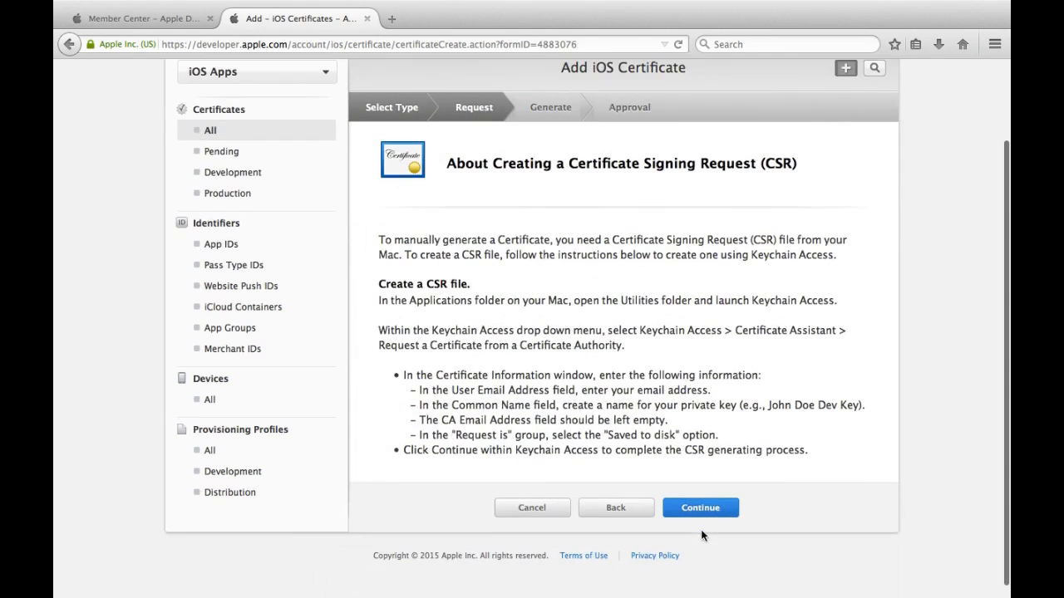
left_click(701, 509)
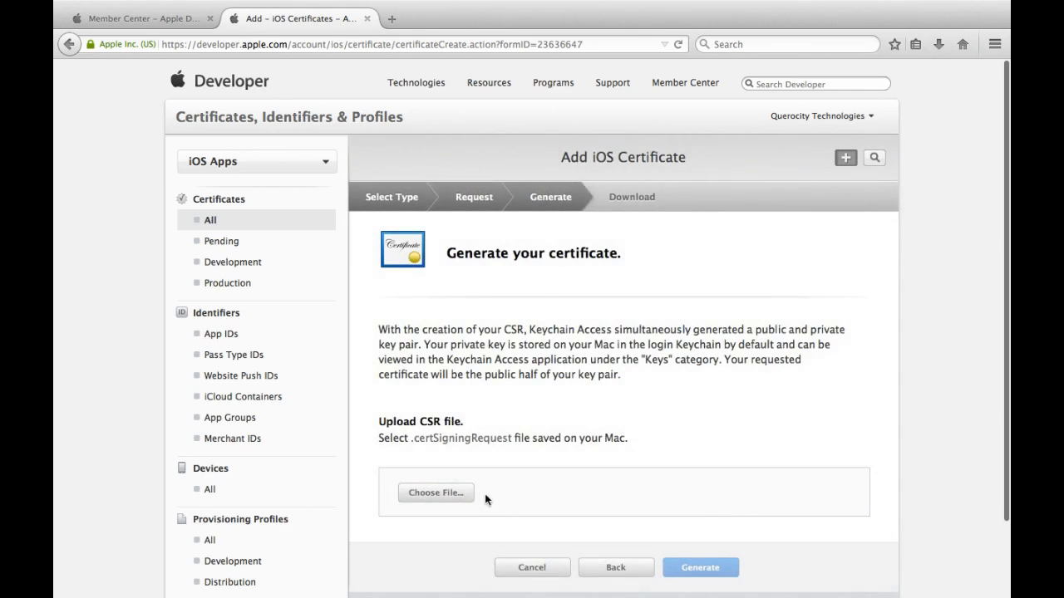
Step: Upload push.PushCertificateSigningRequest.csr and generate the push certificate
left_click(463, 493)
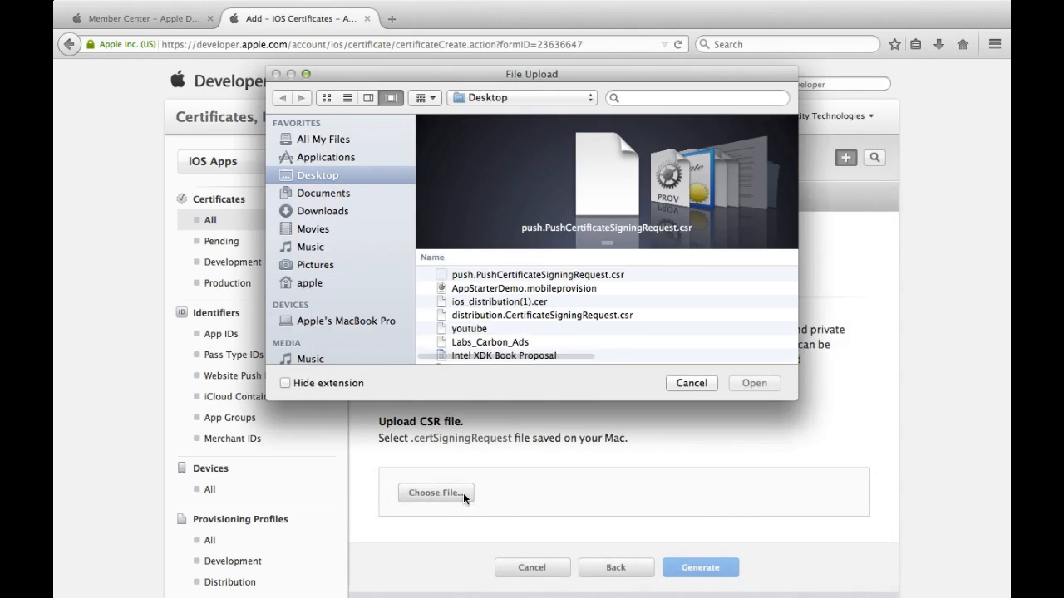
left_click(537, 277)
double_click(536, 276)
left_click(701, 567)
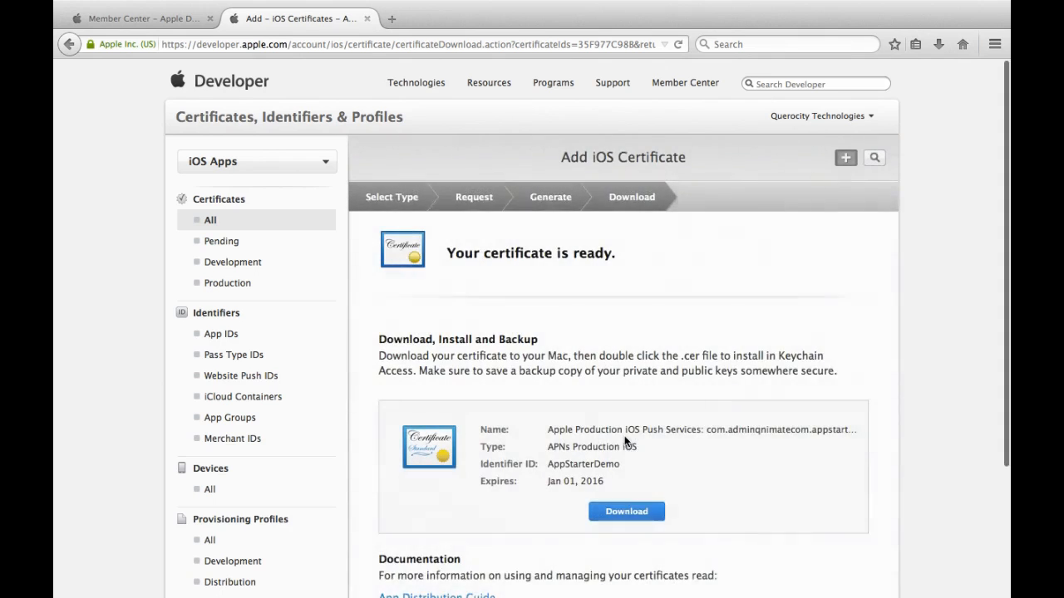
Step: Download aps_production.cer and move it from Downloads to the Desktop
scroll(626, 438, "down", 1)
scroll(626, 441, "down", 2)
left_click(627, 453)
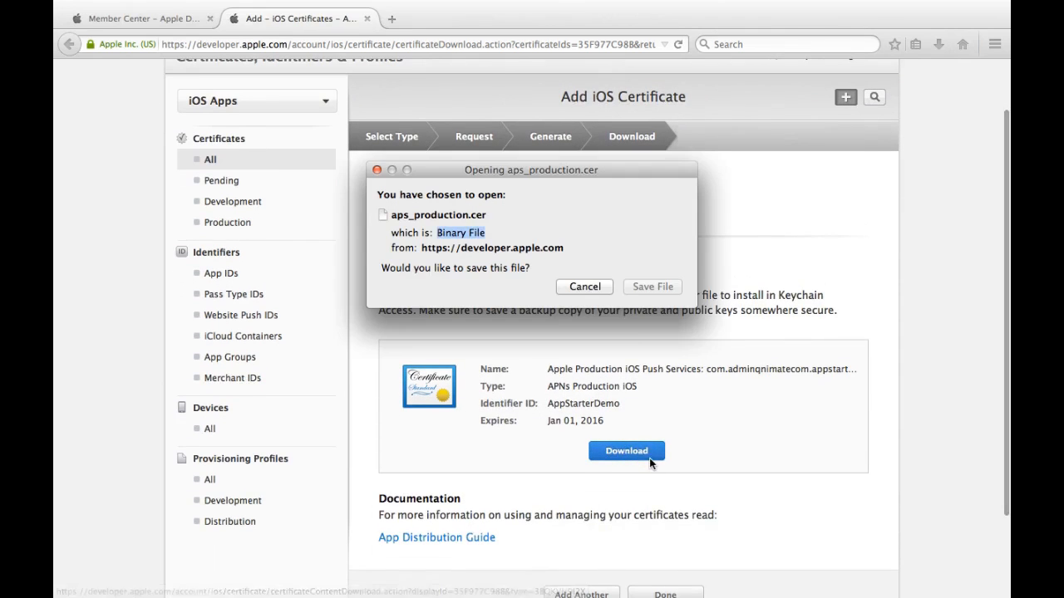
left_click(647, 286)
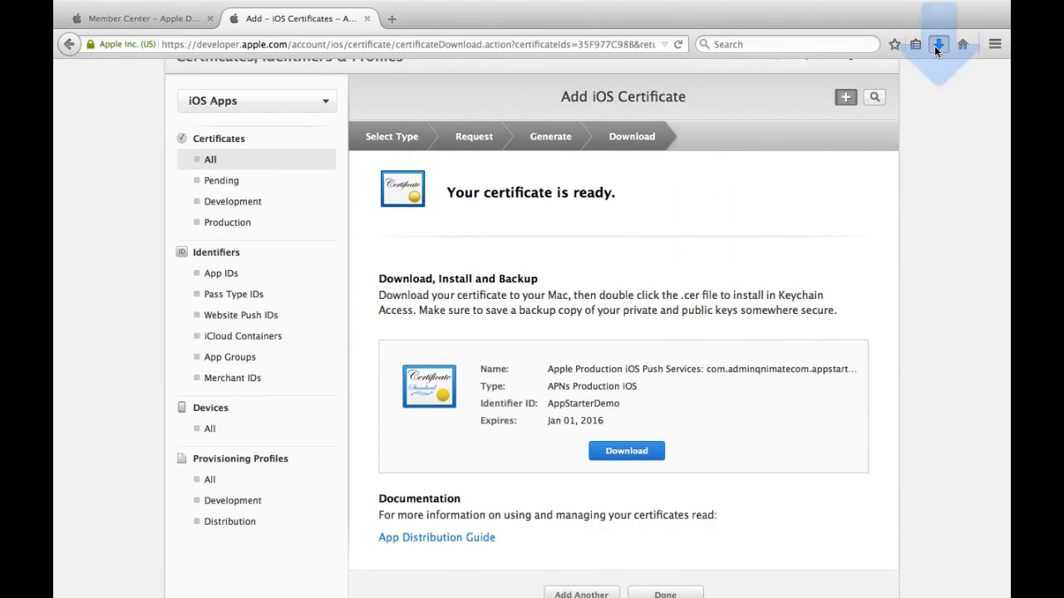
left_click(937, 44)
left_click(932, 89)
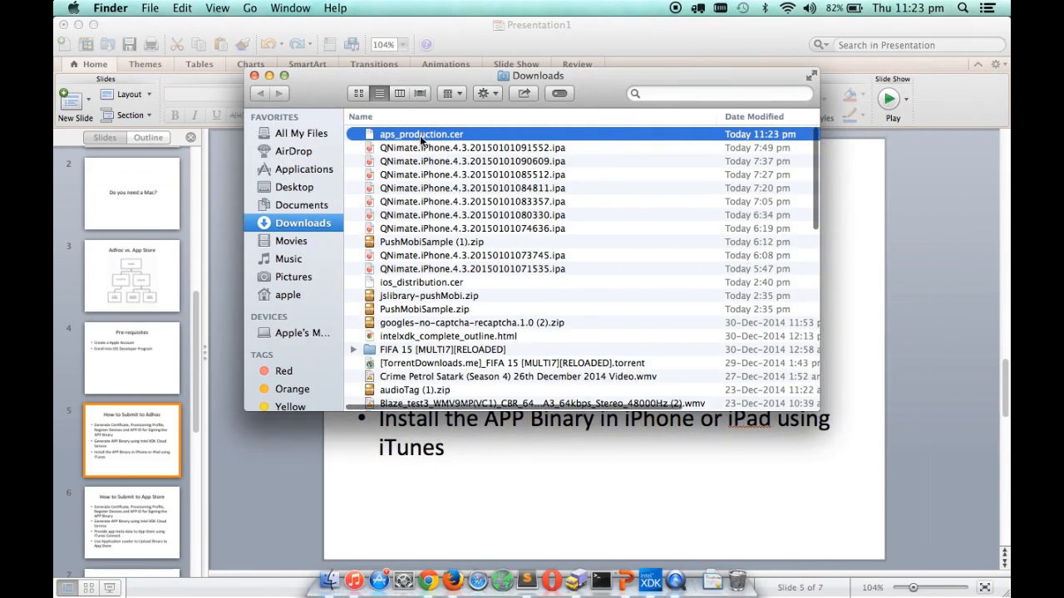
left_click_drag(406, 144, 317, 189)
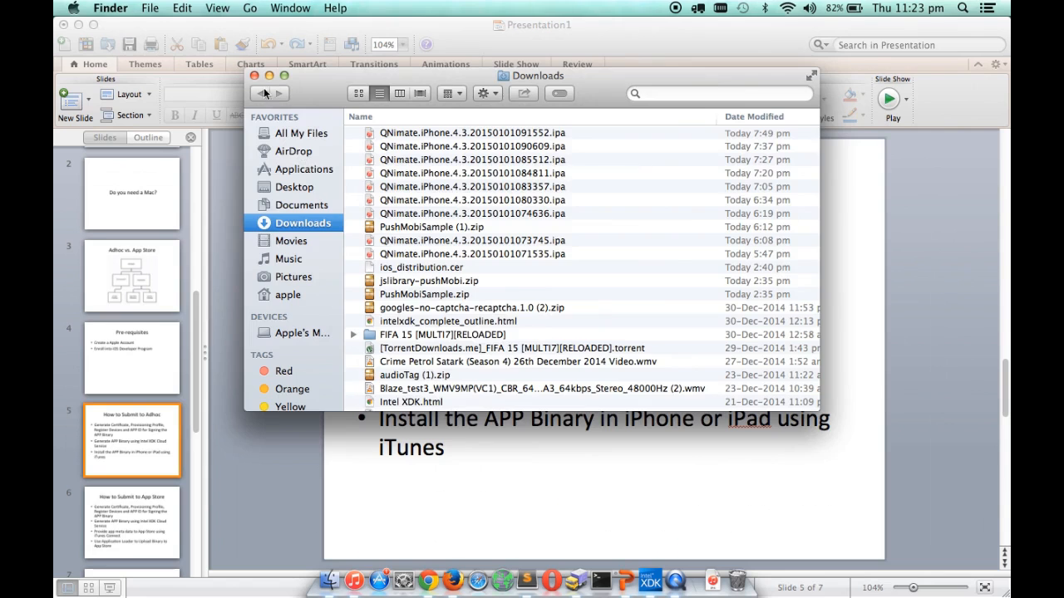
left_click(254, 76)
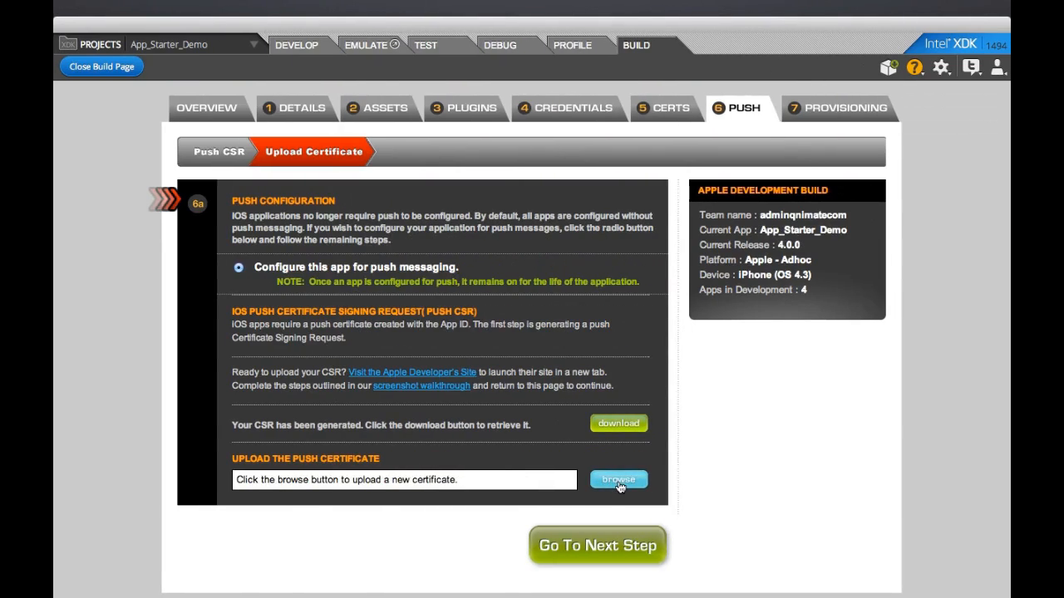
Step: Upload aps_production.cer as the push certificate and continue to the provisioning step
left_click(620, 480)
left_click(494, 210)
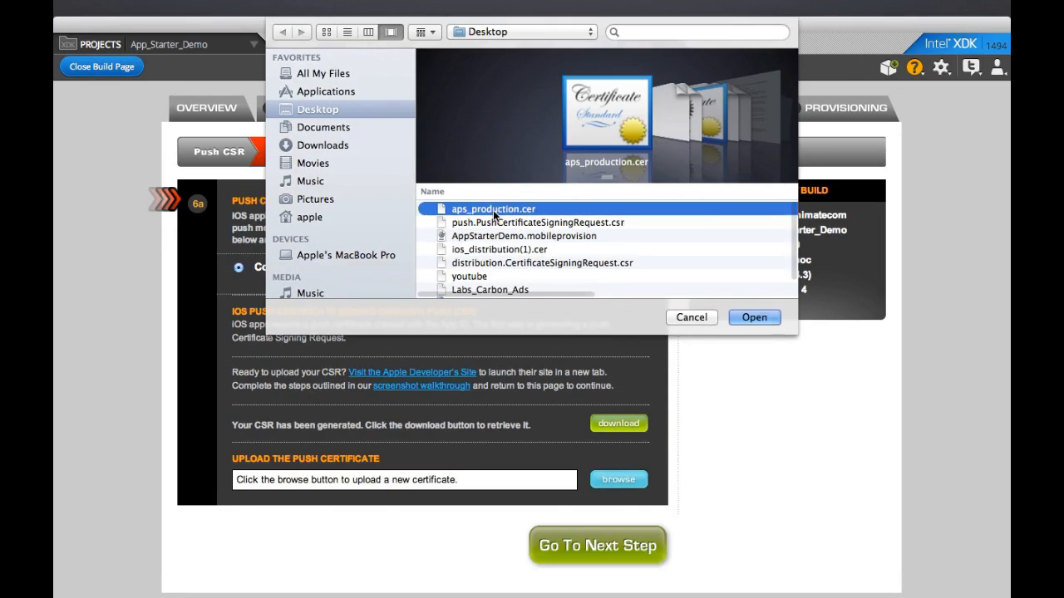
double_click(495, 212)
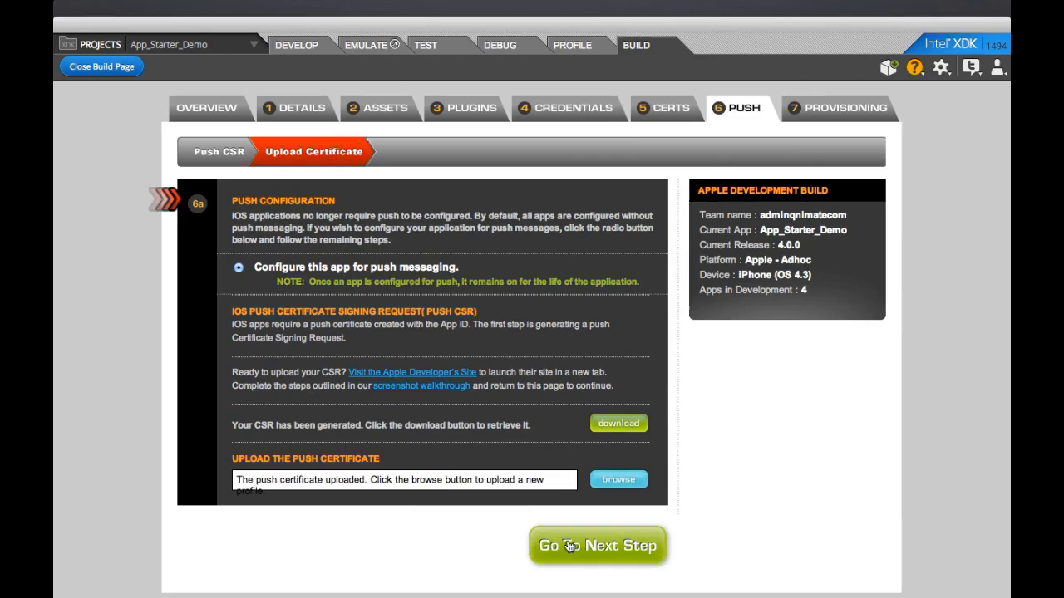
left_click(570, 546)
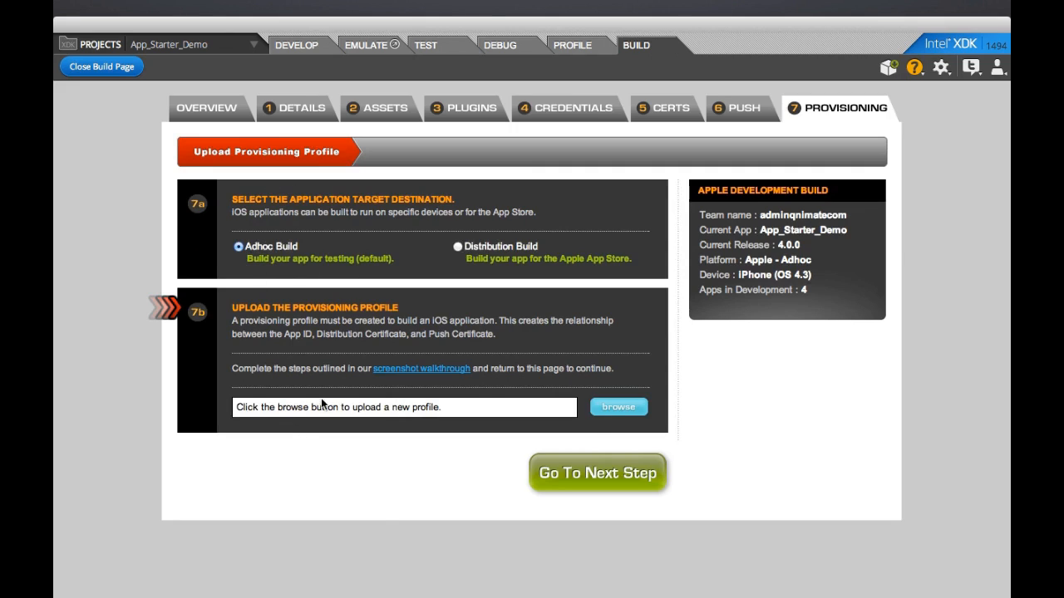
Step: Upload AppStarterDemo.mobileprovision from the Desktop as the provisioning profile
left_click(613, 412)
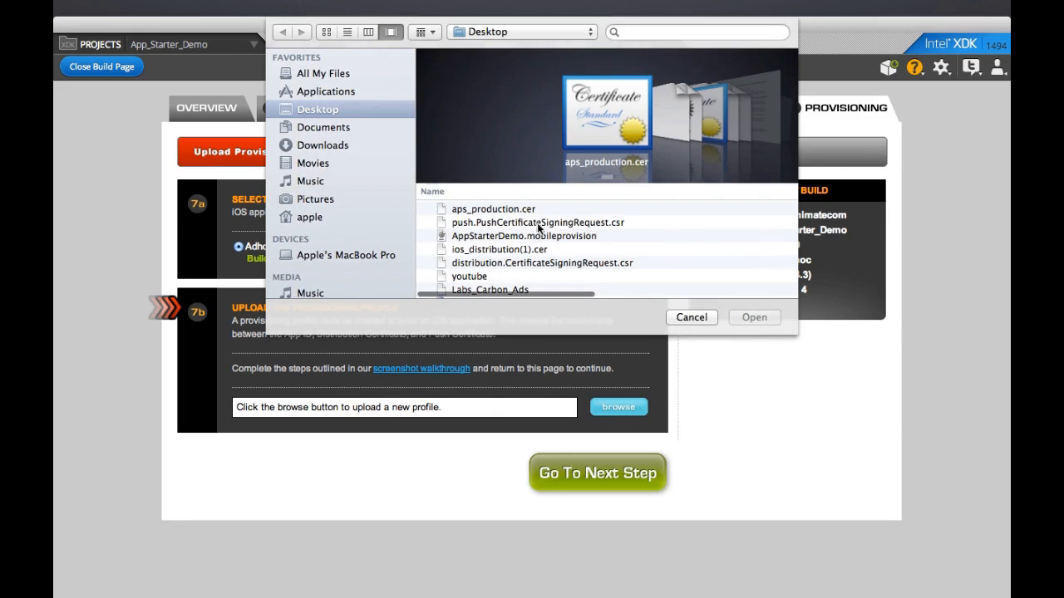
left_click(566, 236)
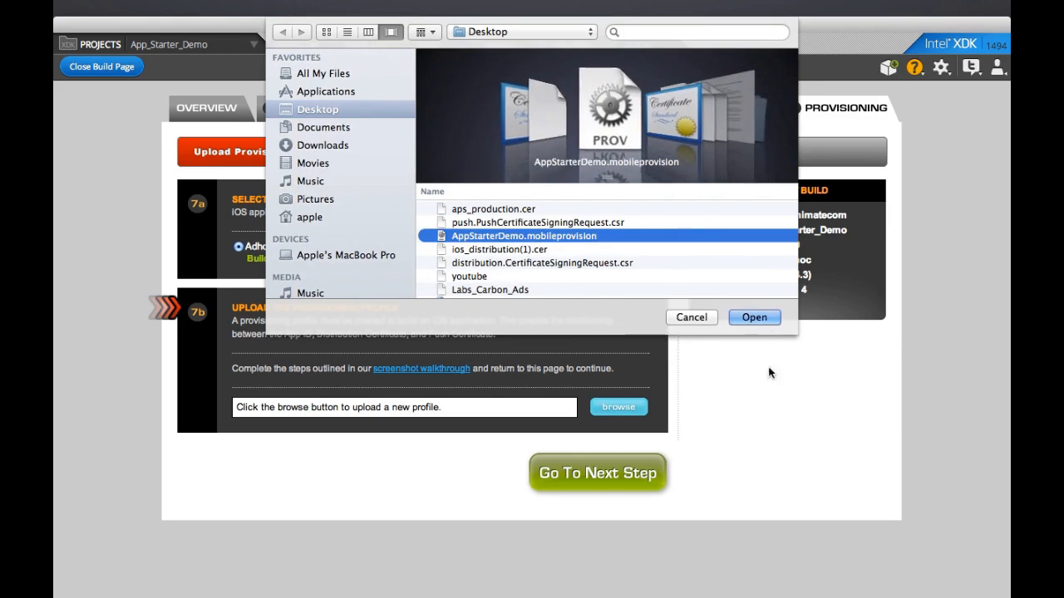
left_click(765, 319)
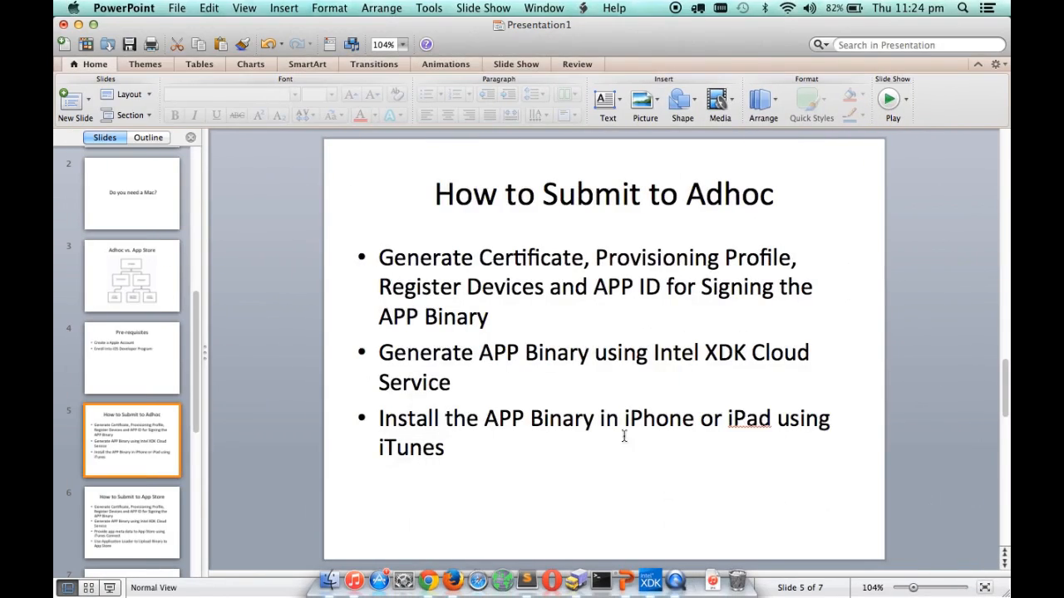
Step: Highlight the certificates-and-profiles bullet, then the bullet on generating the binary with Intel XDK
left_click(509, 265)
left_click_drag(382, 256, 512, 315)
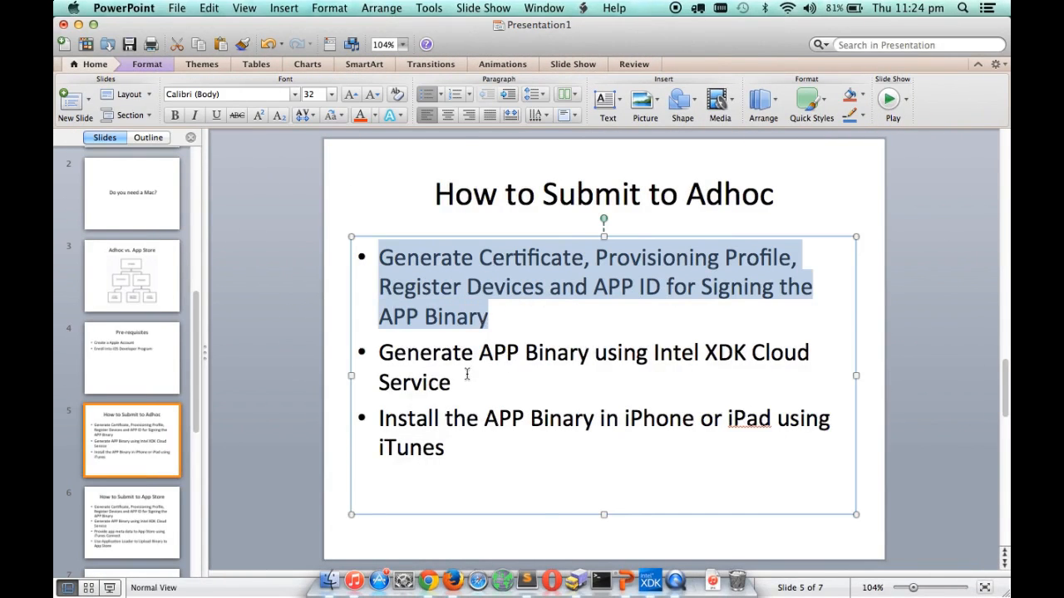
left_click_drag(466, 374, 382, 354)
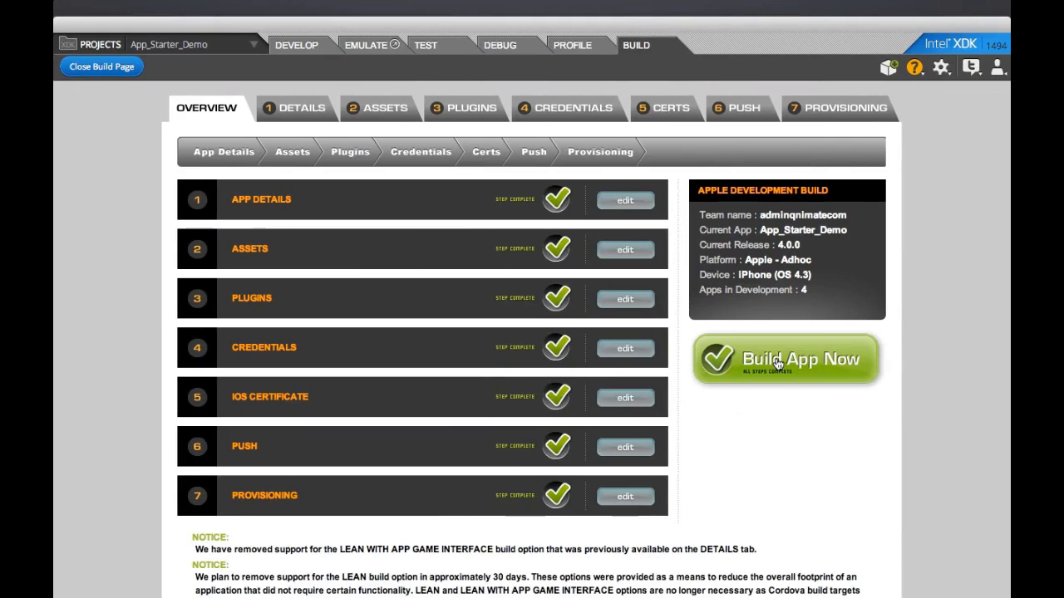
Step: Start the Adhoc cloud build of App_Starter_Demo with Build App Now
left_click(778, 362)
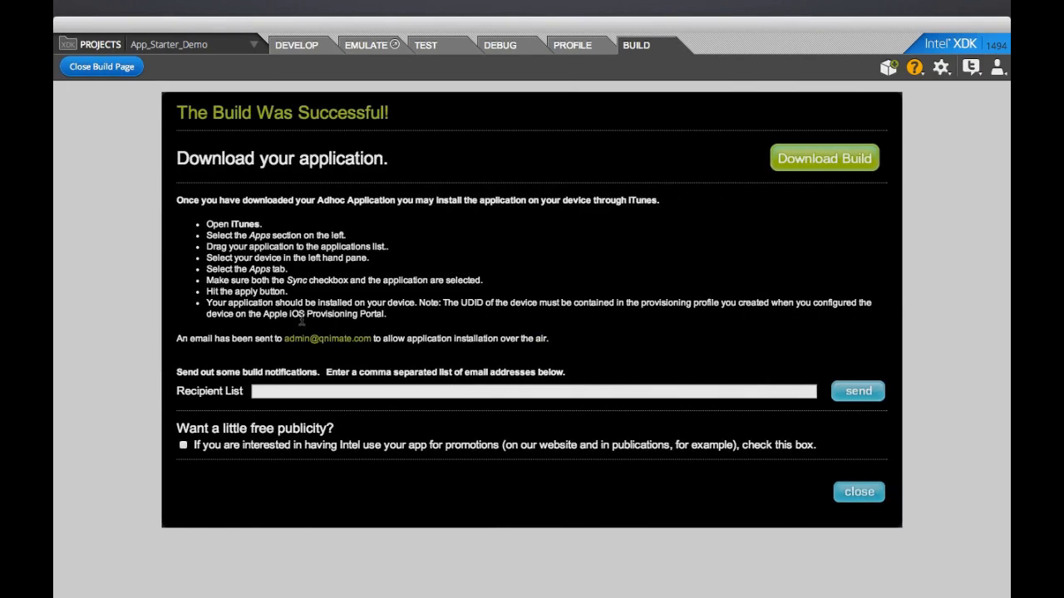
Step: Highlight the e-mail address the install link was sent to, then clear the selection
left_click_drag(286, 342, 365, 339)
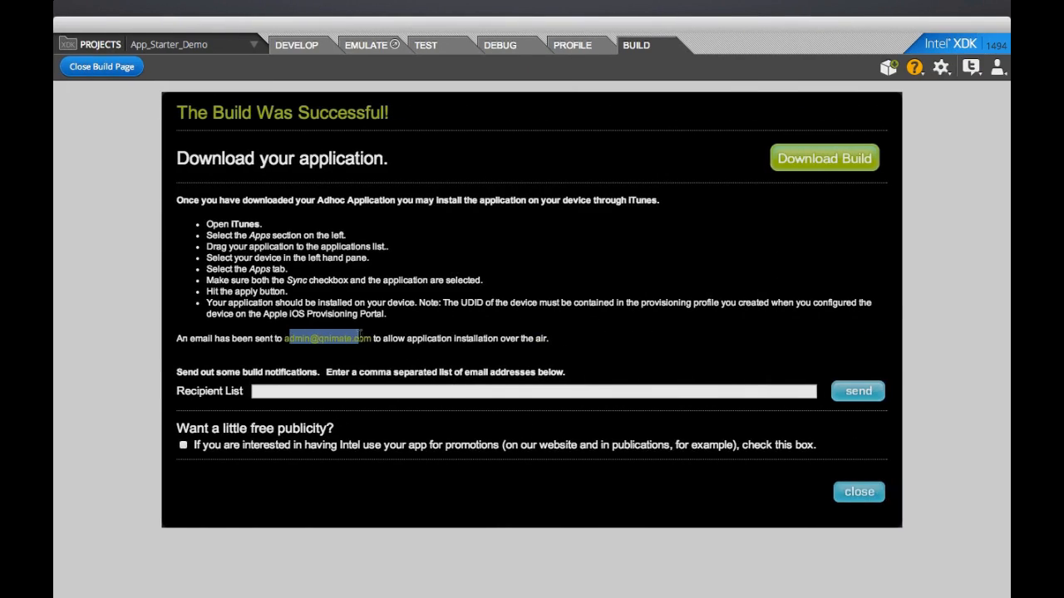
left_click(378, 351)
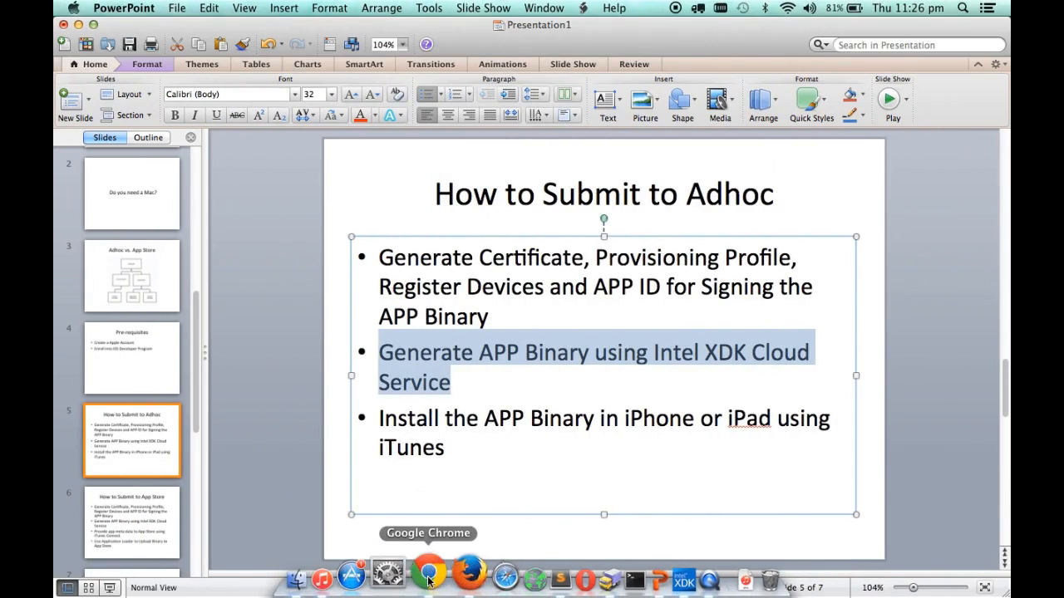
Step: Open the App_Starter_Demo iOS Adhoc build email in 1&1 Webmail and start the .ipa download
left_click(428, 580)
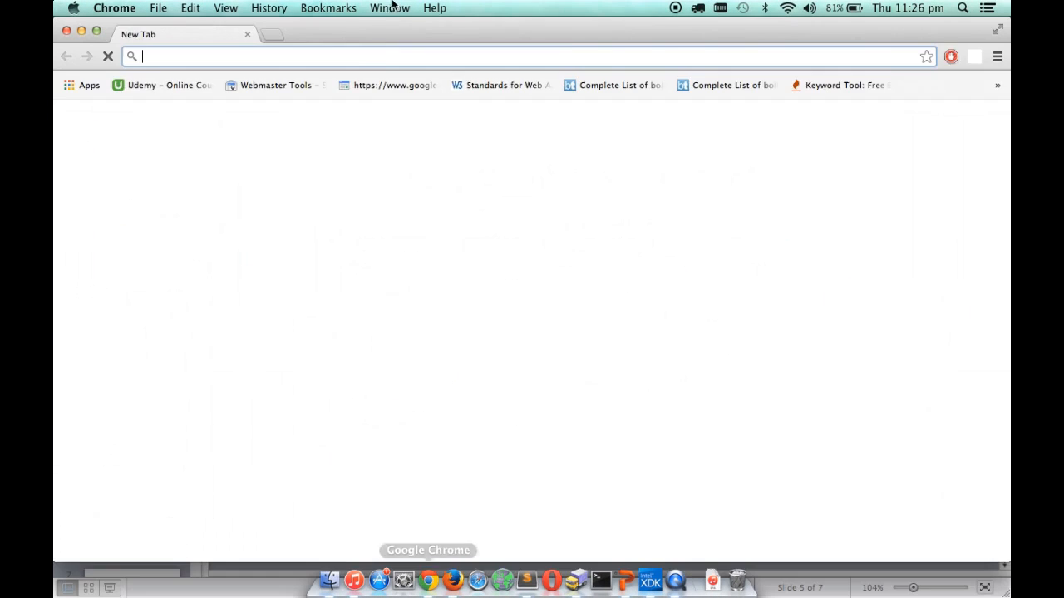
type("em")
key("Return")
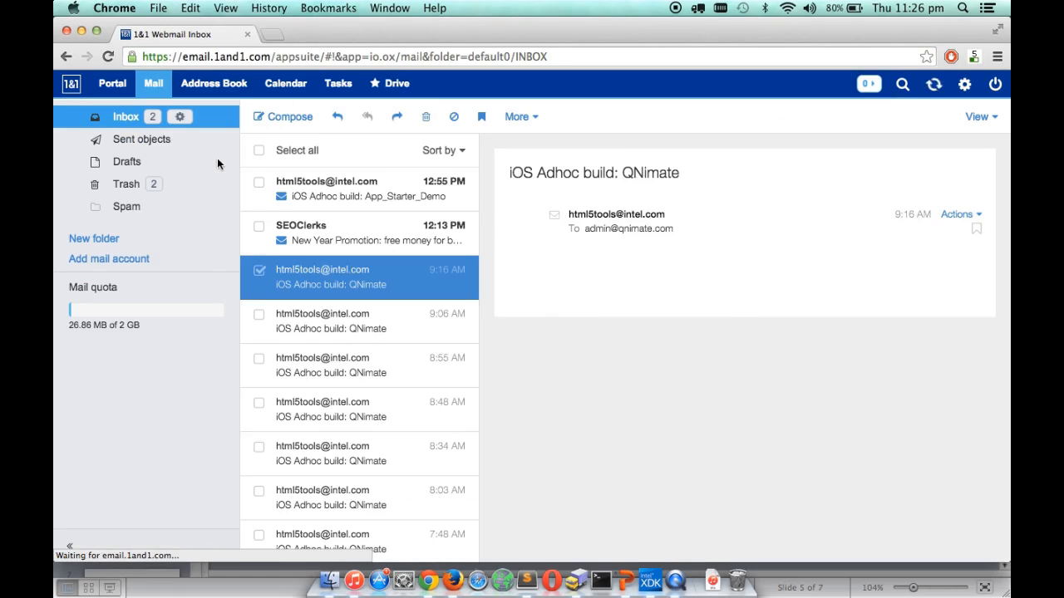
left_click(366, 190)
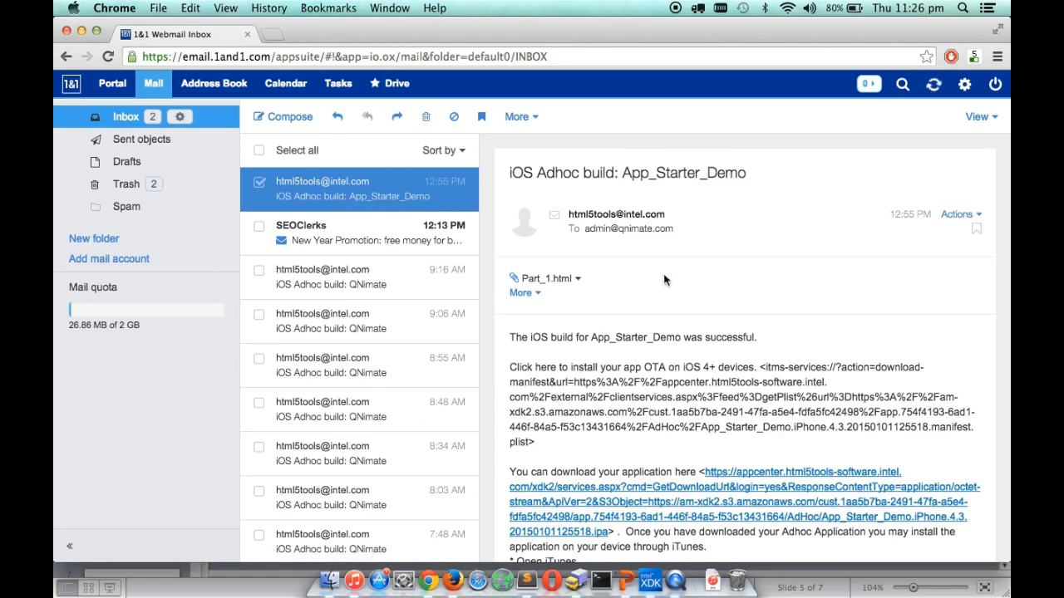
scroll(599, 453, "down", 3)
left_click(656, 416)
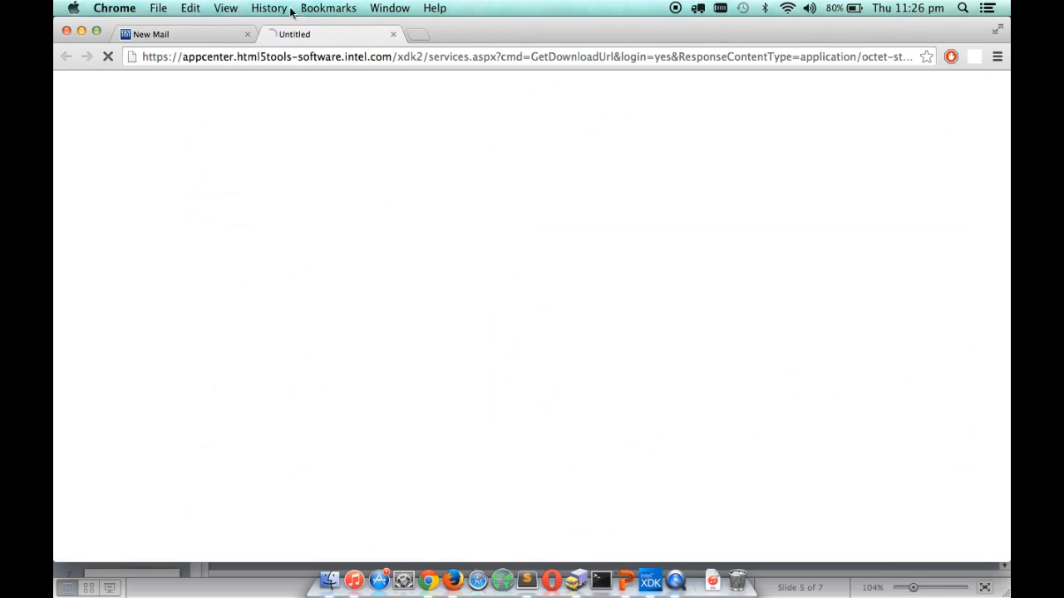
left_click(247, 34)
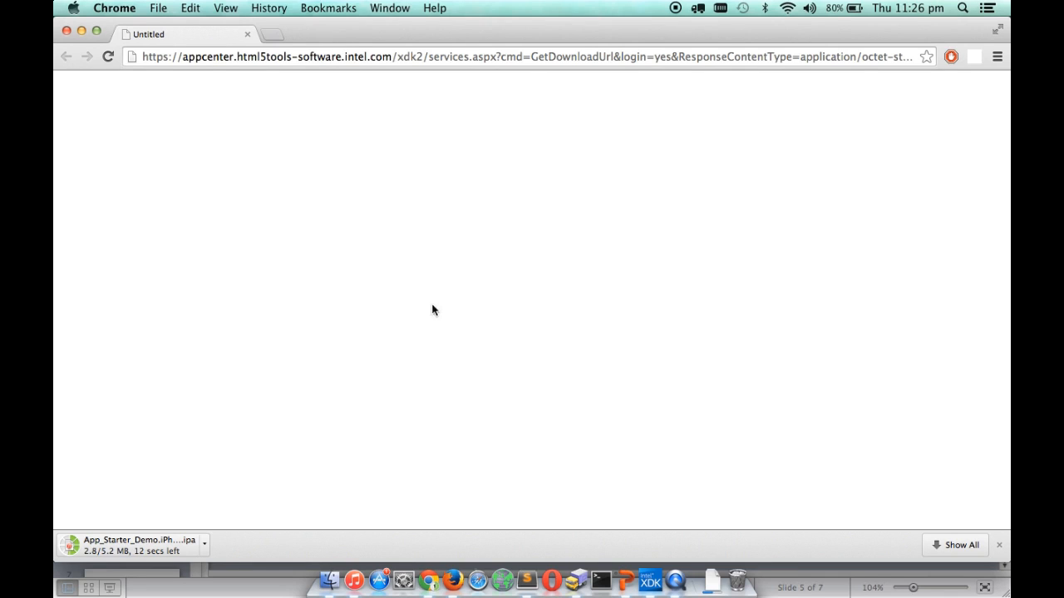
Step: Highlight the bullet about installing the app via iTunes on the Adhoc slide
left_click(625, 582)
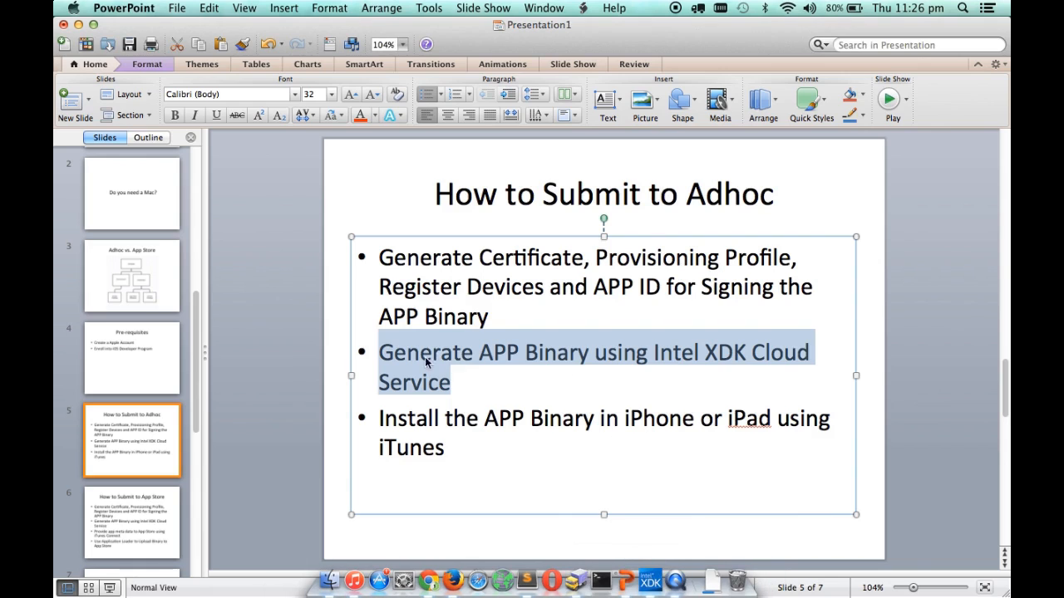
left_click(494, 370)
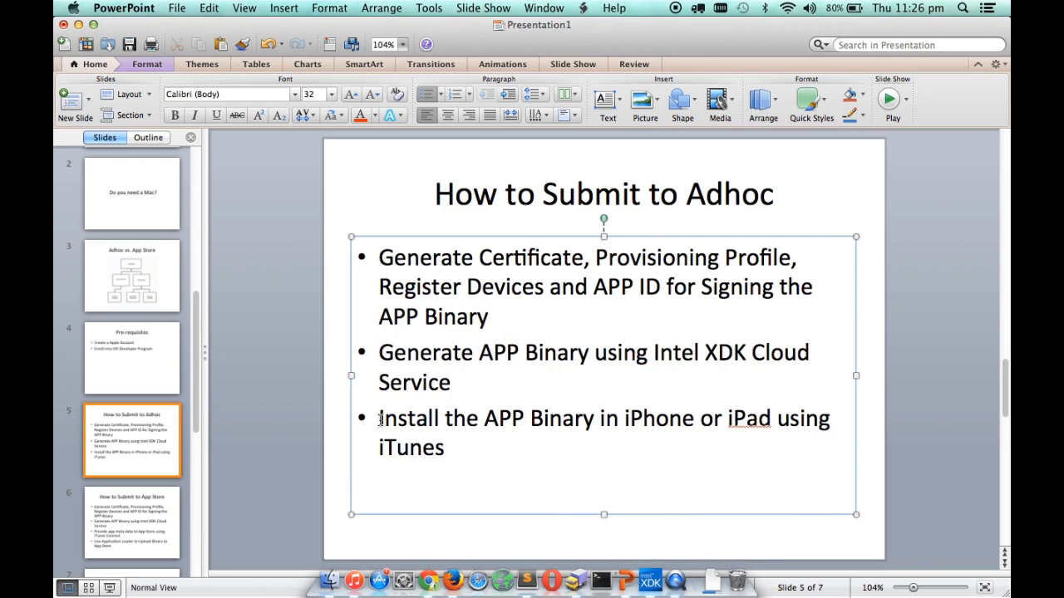
left_click_drag(380, 419, 551, 449)
left_click(548, 449)
left_click(284, 382)
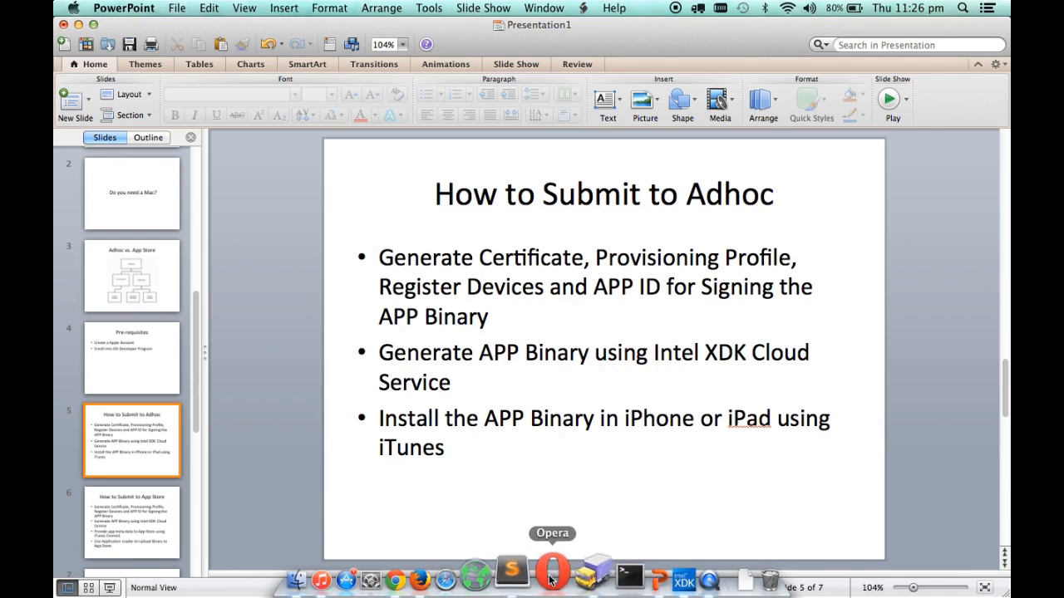
Step: Move the downloaded App_Starter_Demo .ipa file from Downloads to the Desktop
left_click(422, 580)
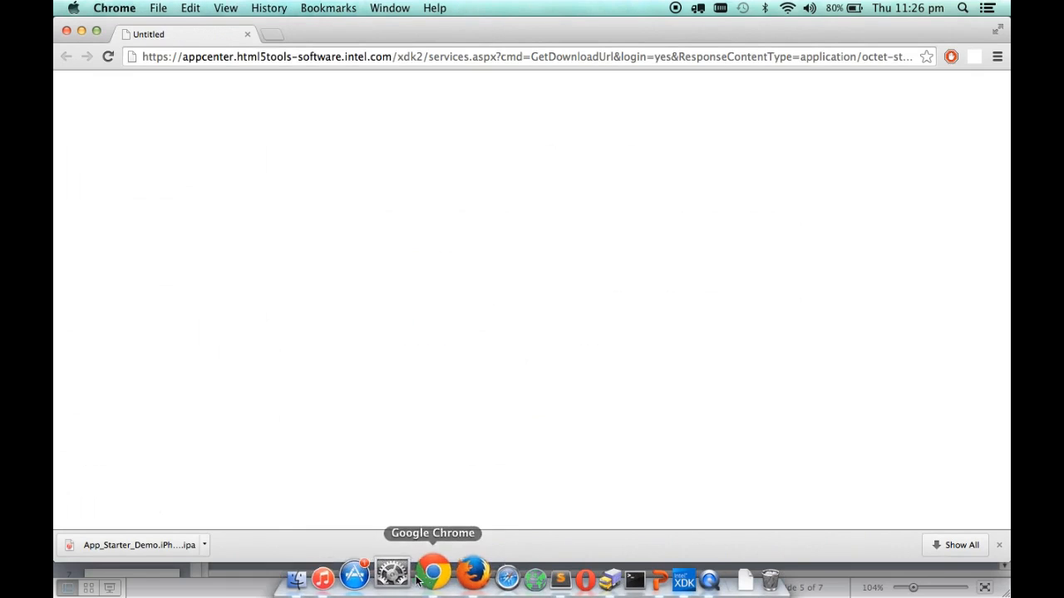
left_click(204, 546)
left_click(260, 525)
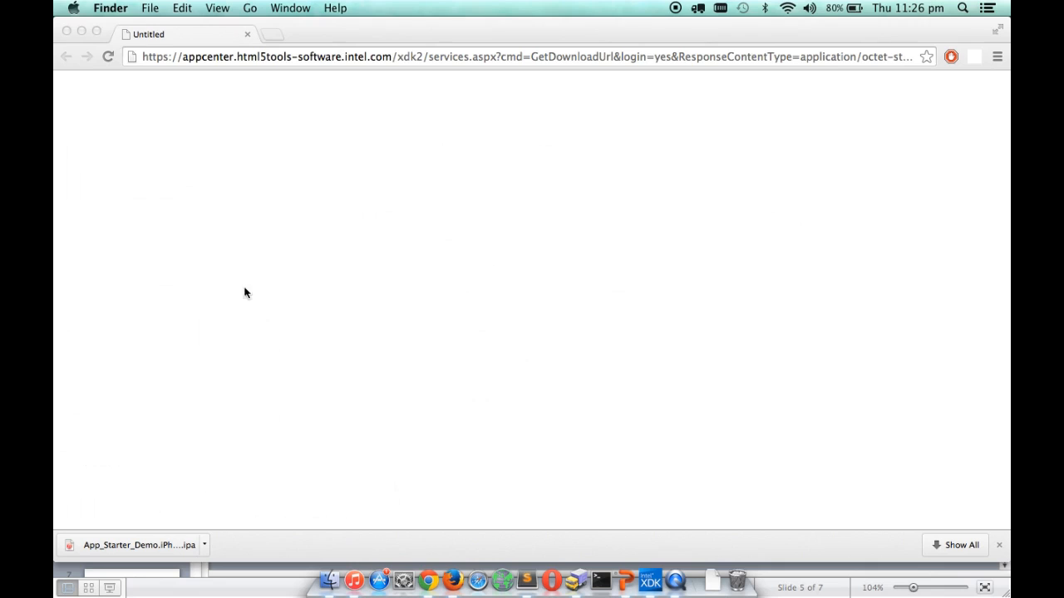
left_click_drag(377, 138, 287, 187)
left_click(255, 76)
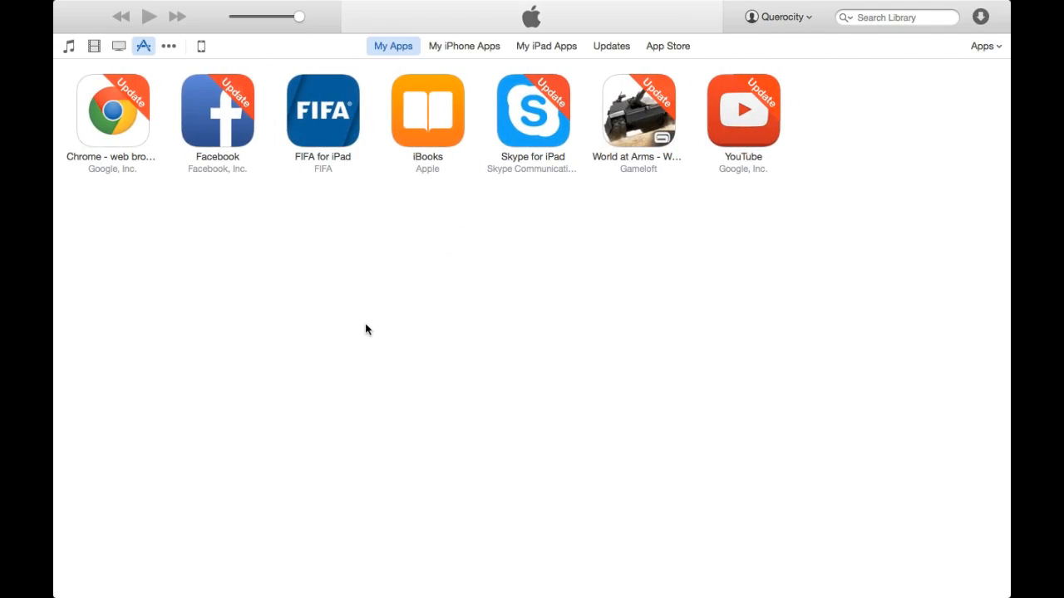
Step: Add the App_Starter_Demo .ipa from the Desktop to iTunes' Apps library
left_click(202, 46)
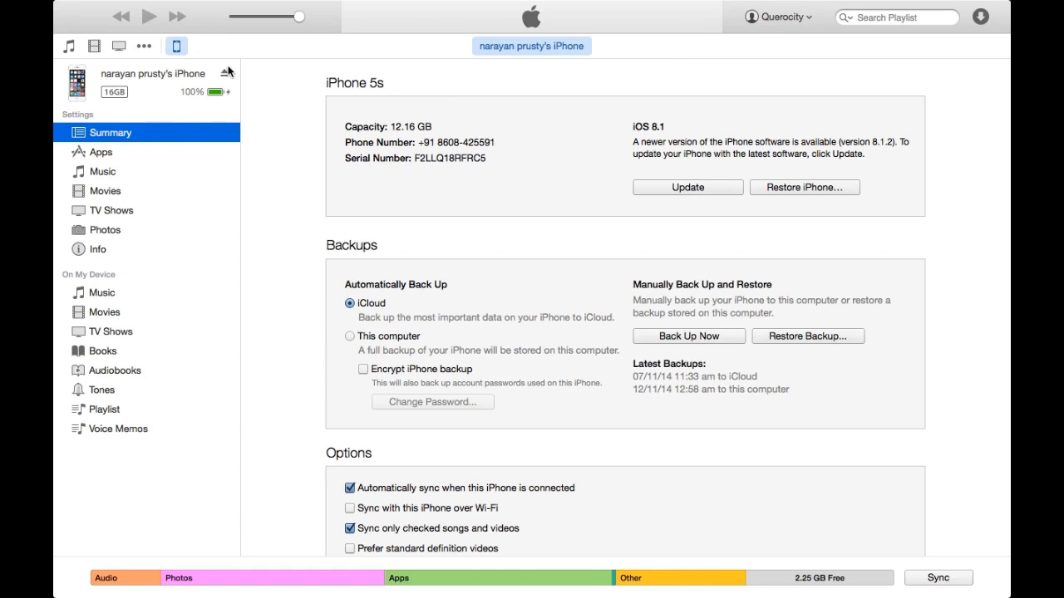
left_click(156, 46)
left_click(167, 133)
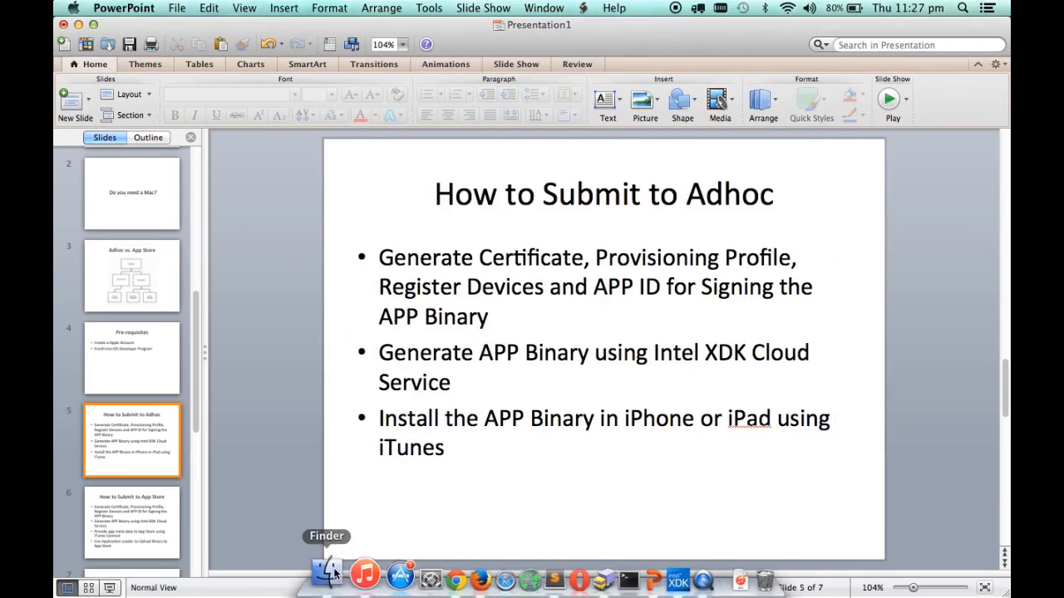
left_click(331, 572)
left_click(310, 184)
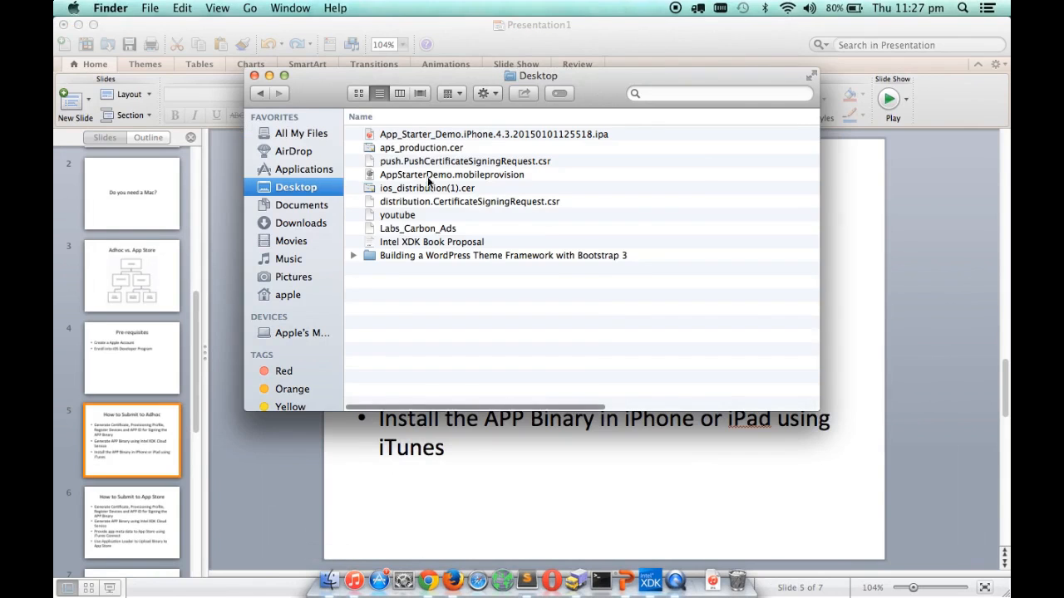
left_click_drag(428, 135, 540, 243)
Step: Copy App_Starter_Demo onto the connected iPhone, then bring up the How to Submit slide in PowerPoint
key("ctrl+Right")
key("ctrl+Right")
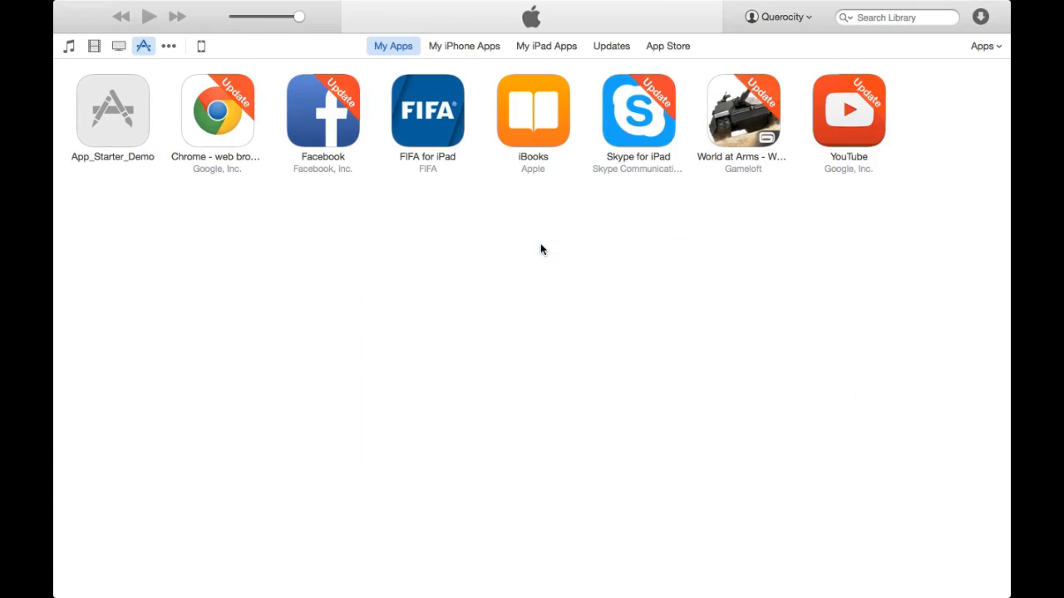
left_click_drag(117, 126, 142, 88)
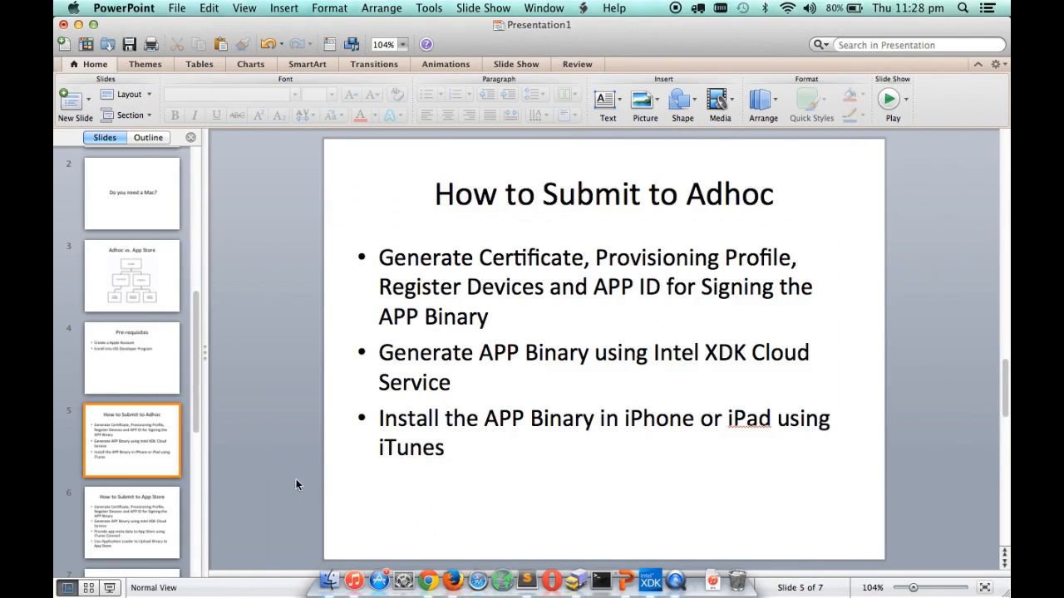
left_click(142, 506)
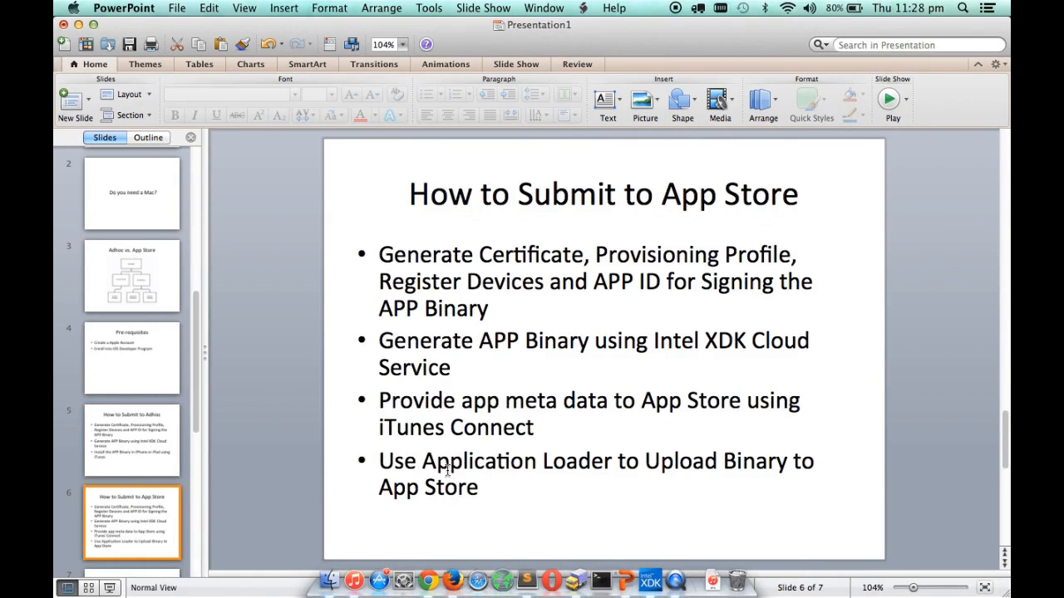
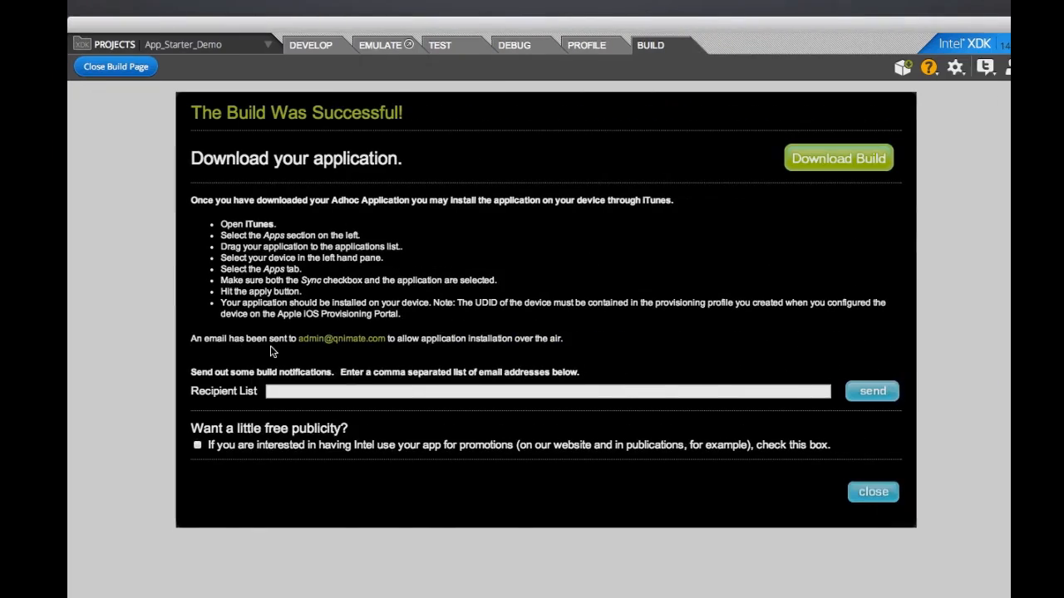
Step: Close the iOS ad hoc build-success page to return to the Build tab's platform list
left_click(124, 71)
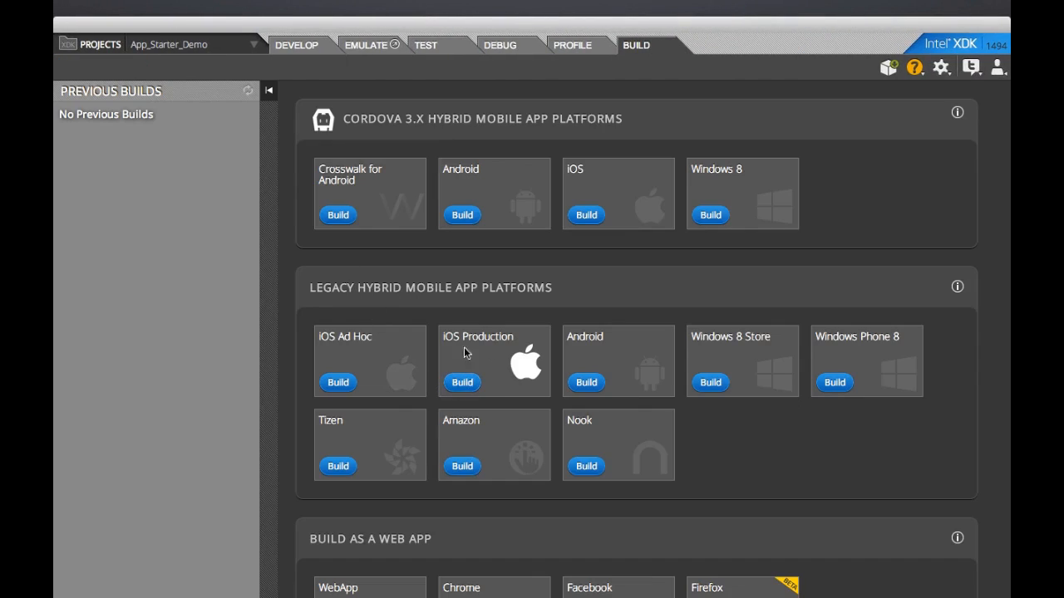
Step: Start an iOS Production build, uploading the latest project assets
left_click(464, 384)
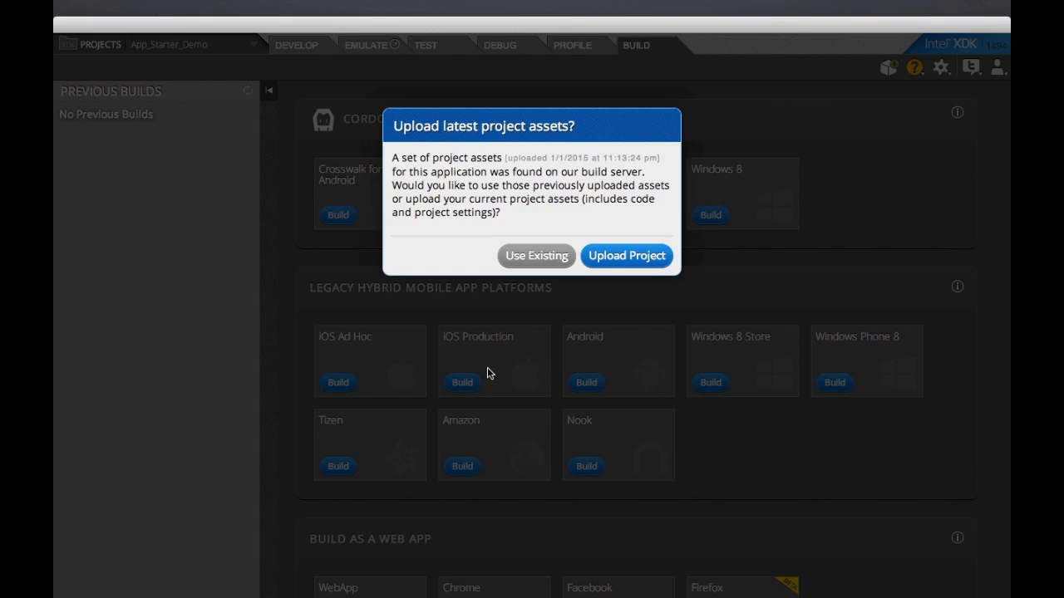
left_click(645, 260)
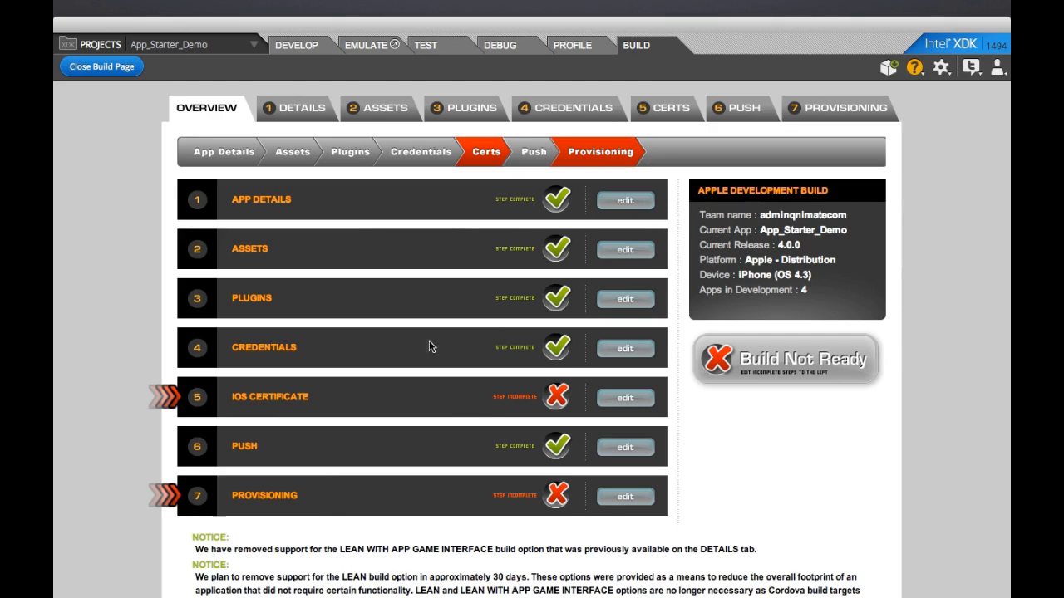
Step: In the iOS Certificate step, set the 5c App ID toggle to YES and advance to Push
left_click(606, 405)
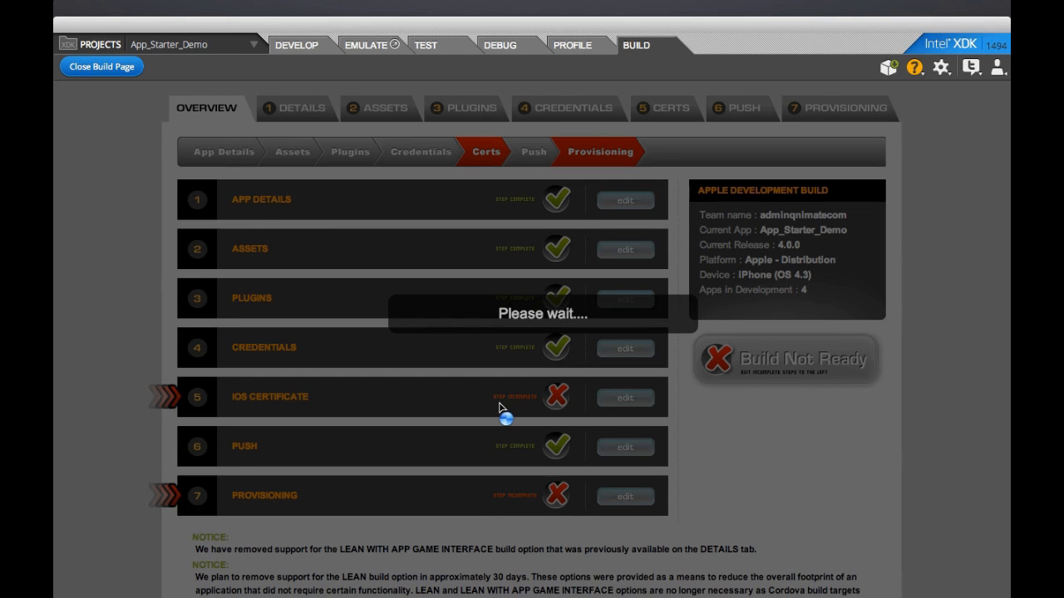
scroll(499, 405, "down", 4)
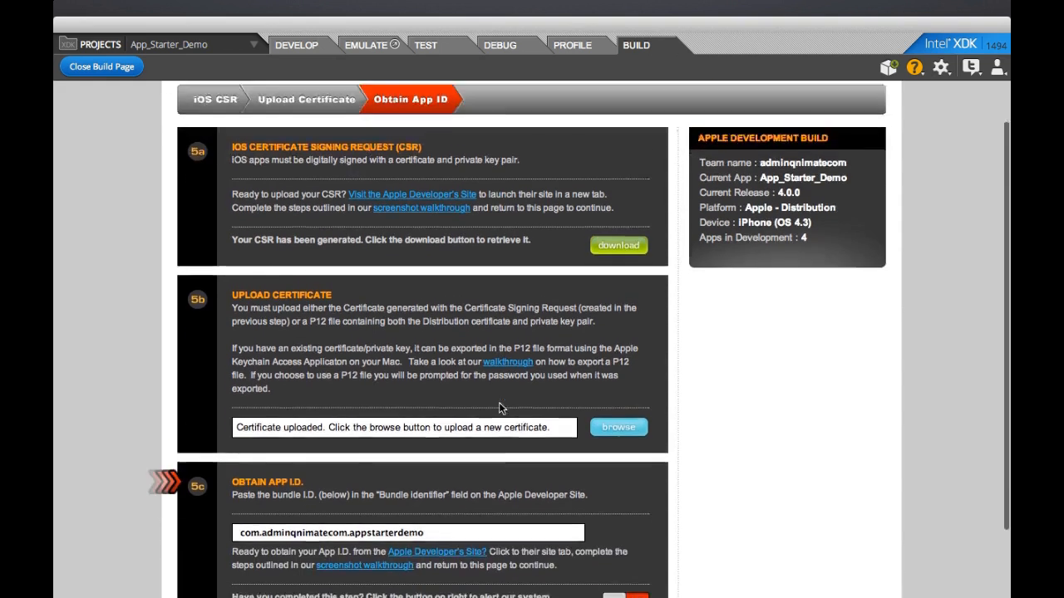
scroll(500, 406, "up", 2)
scroll(501, 407, "up", 1)
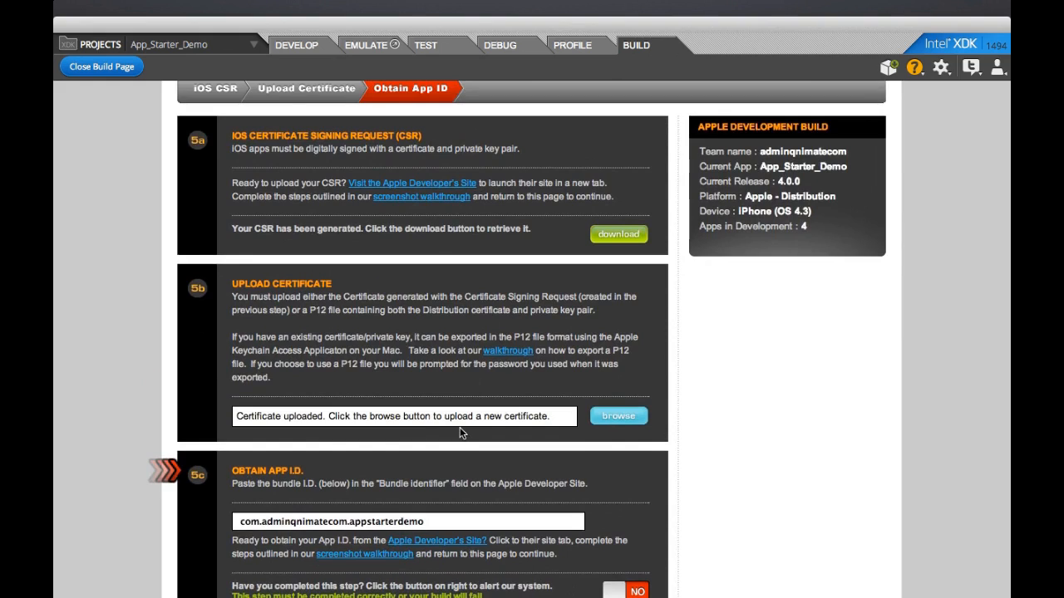
scroll(460, 428, "down", 3)
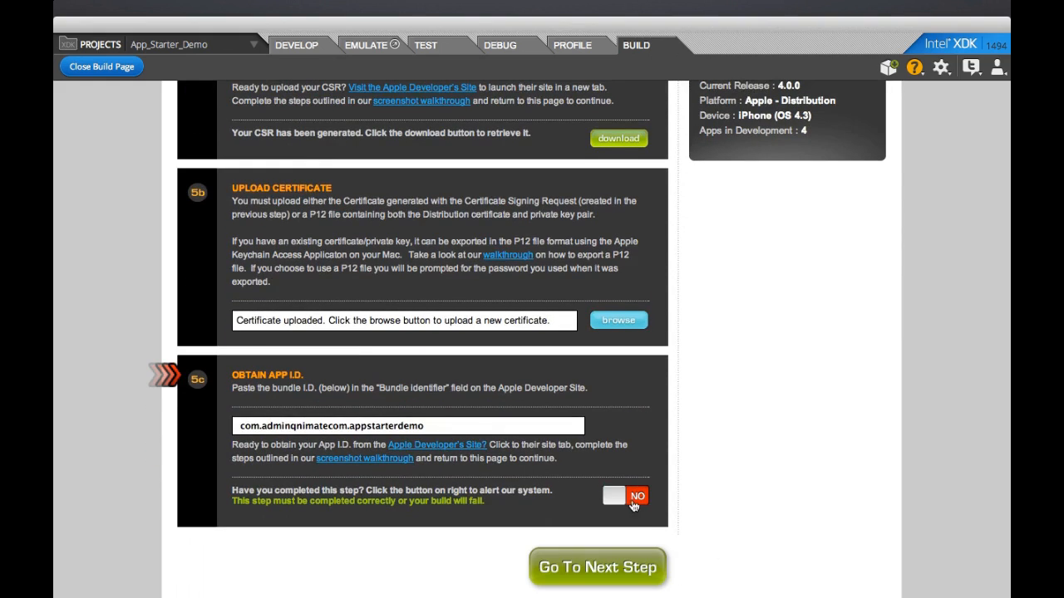
left_click(633, 505)
scroll(364, 282, "up", 2)
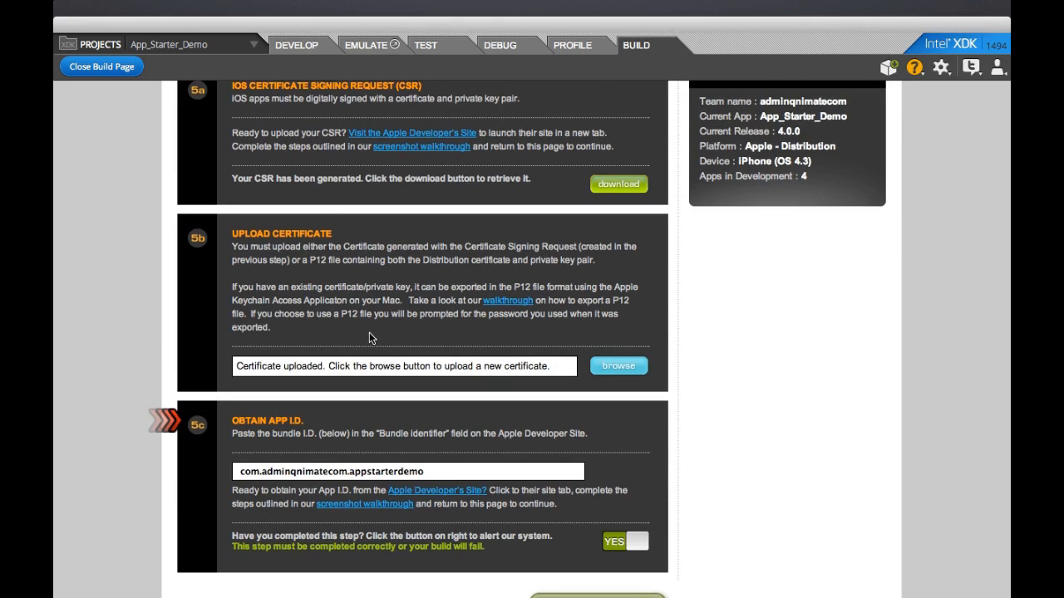
scroll(371, 337, "down", 1)
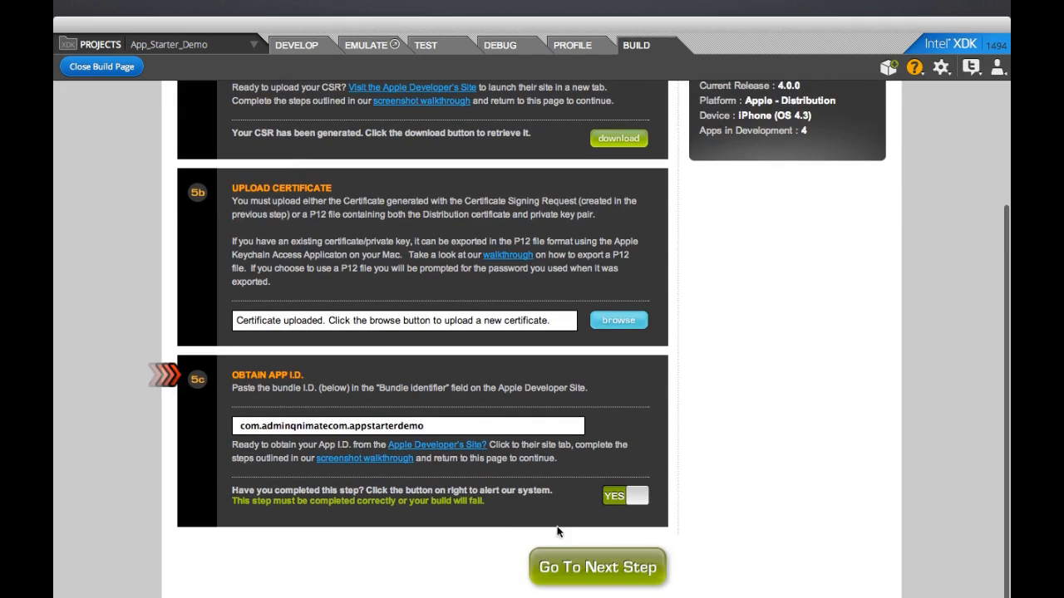
left_click(565, 567)
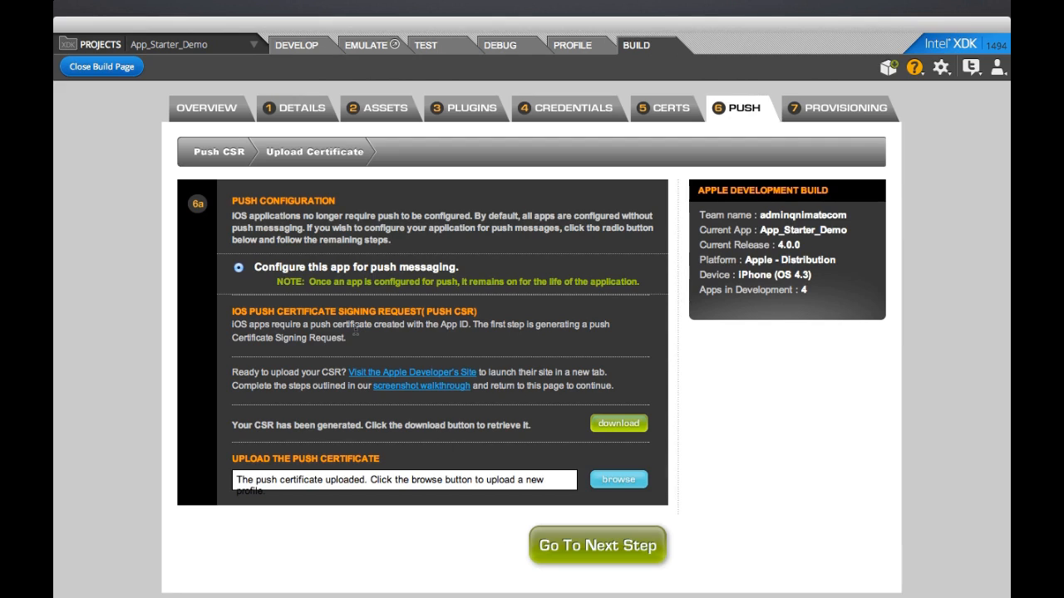
Step: Move past the push step and list all distribution provisioning profiles in the Developer Portal
left_click(616, 555)
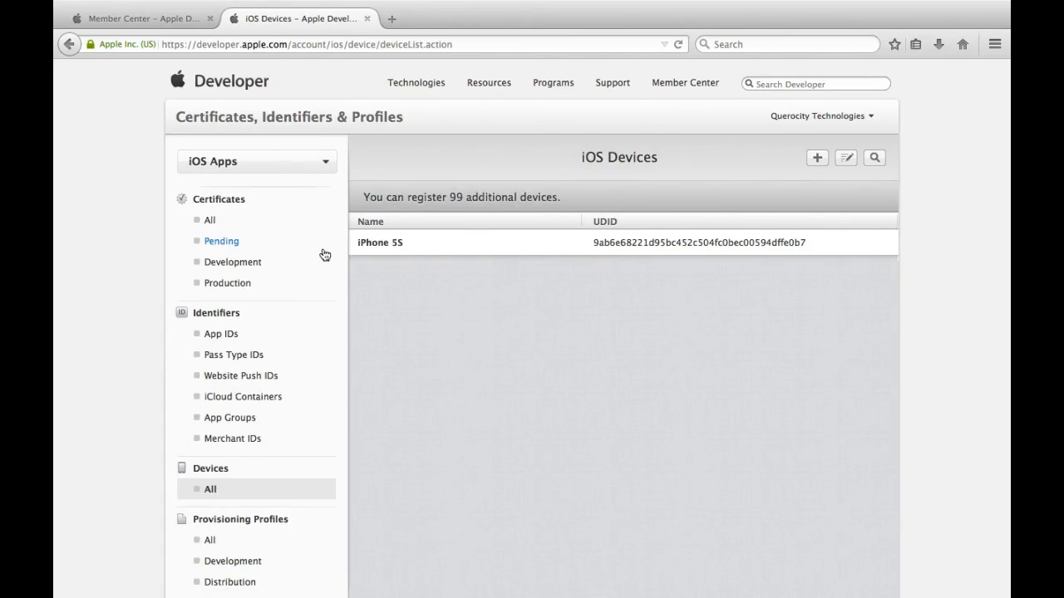
scroll(305, 510, "down", 1)
scroll(306, 510, "down", 1)
left_click(242, 500)
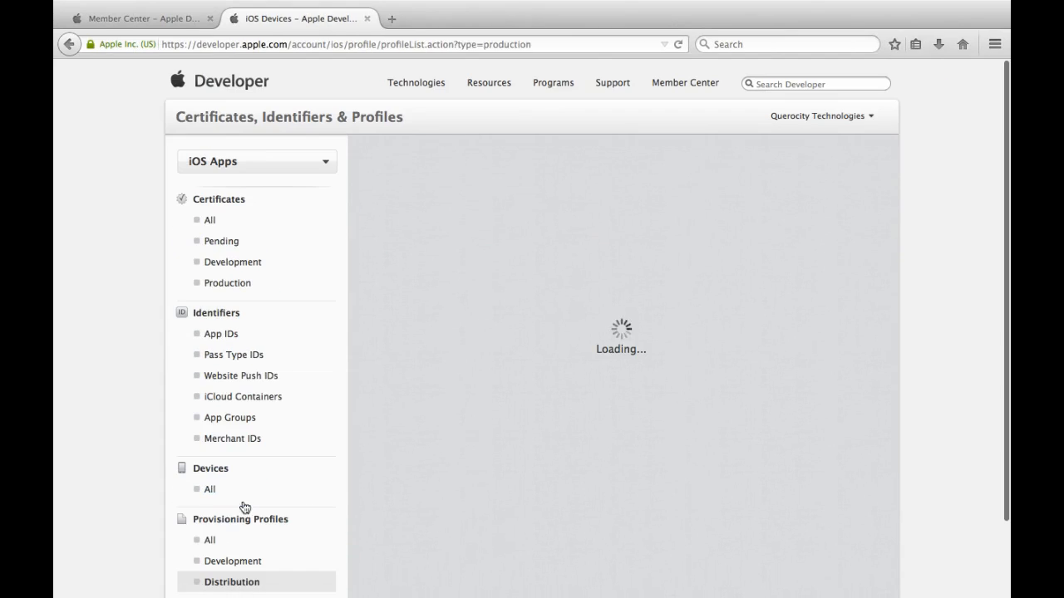
left_click(220, 541)
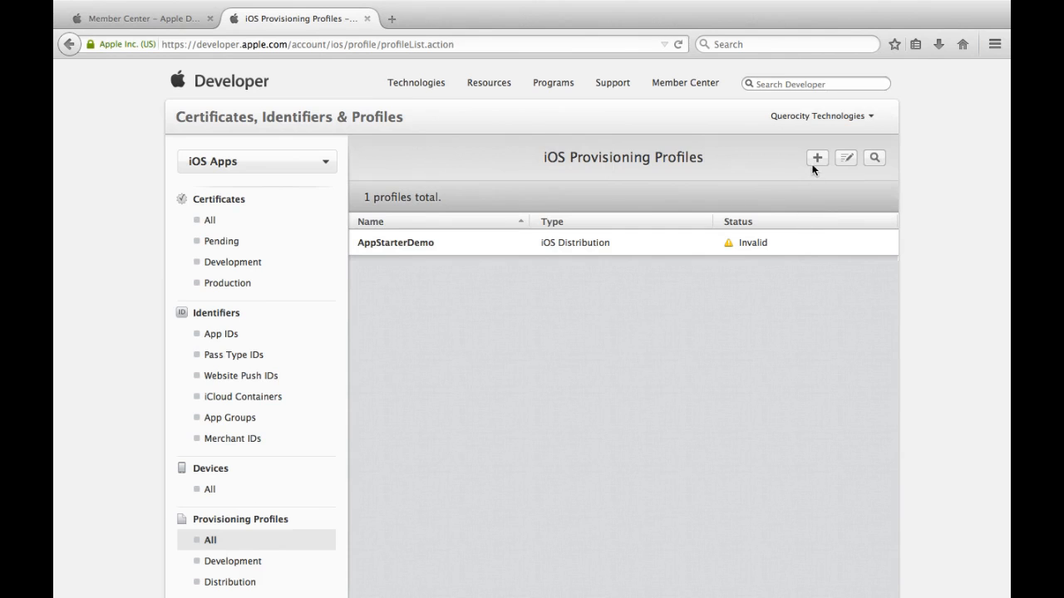
Step: Begin a new App Store profile for the AppStarterDemo App ID with the iOS Distribution certificate
left_click(814, 163)
scroll(690, 322, "down", 3)
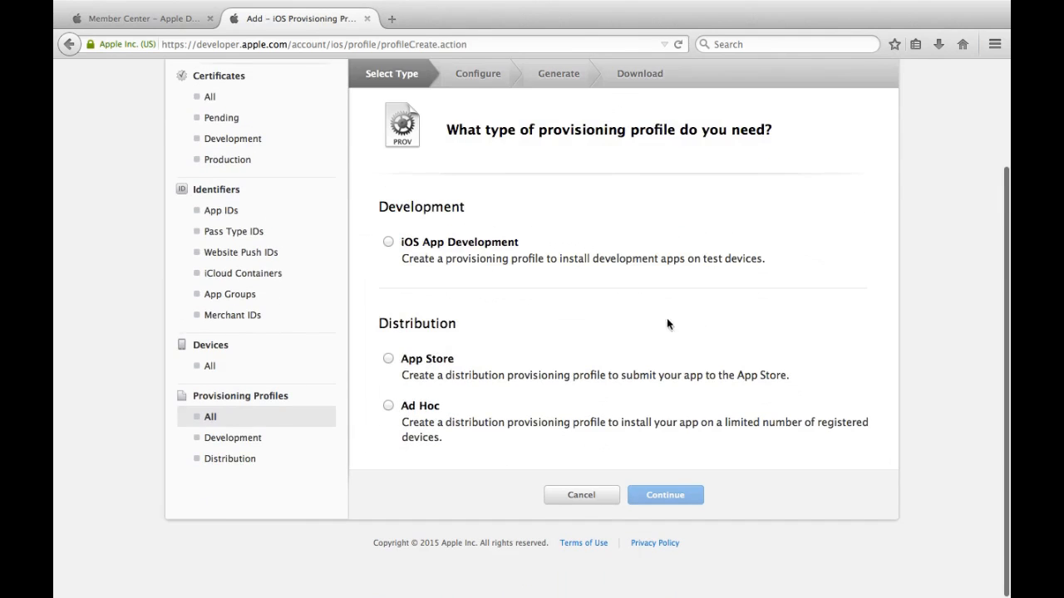
left_click(429, 361)
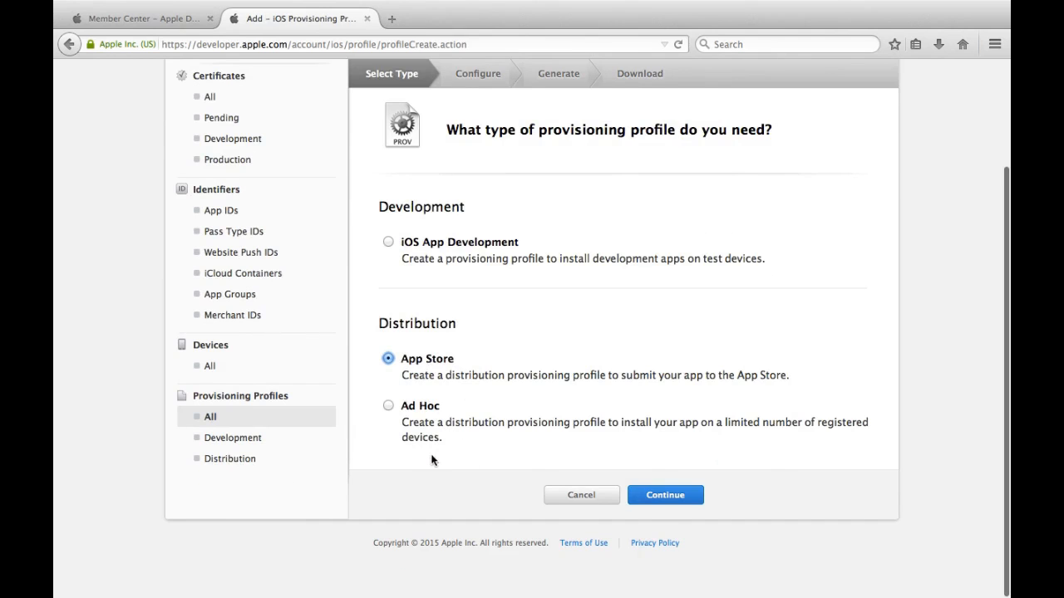
left_click(672, 495)
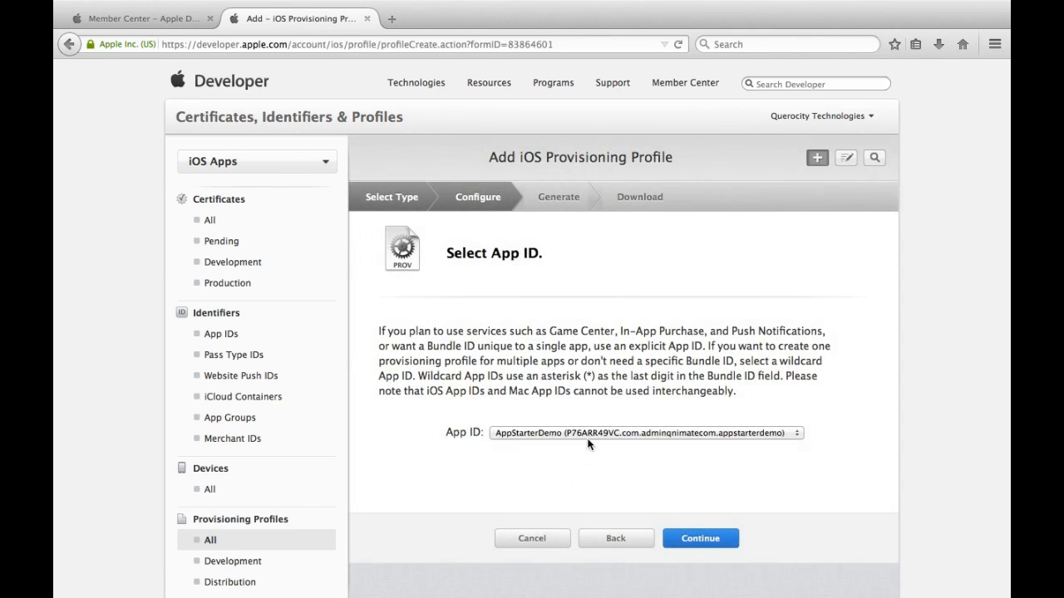
left_click(589, 438)
left_click(590, 447)
left_click(683, 536)
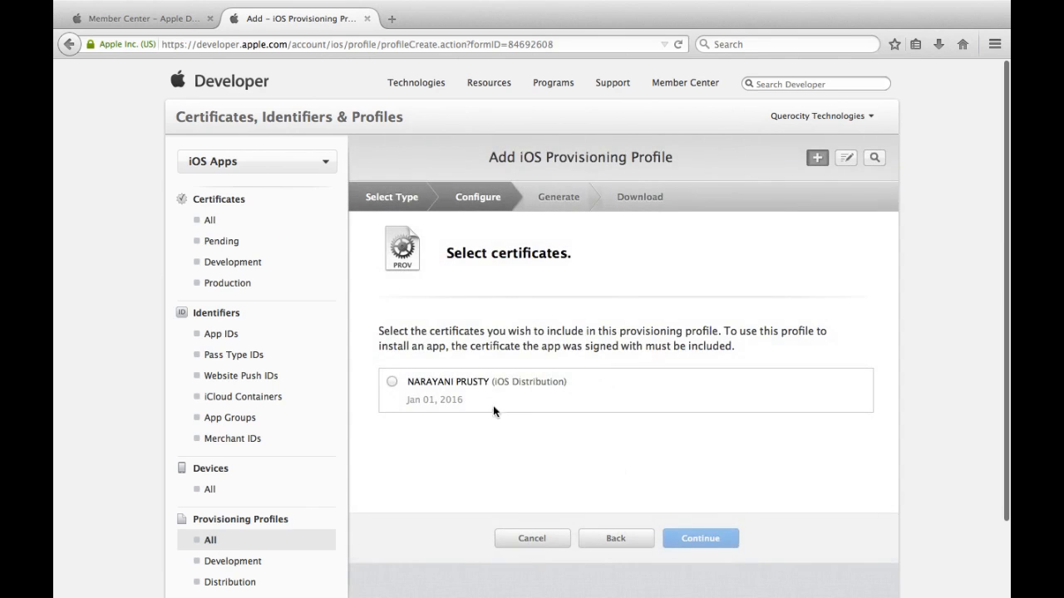
left_click(475, 385)
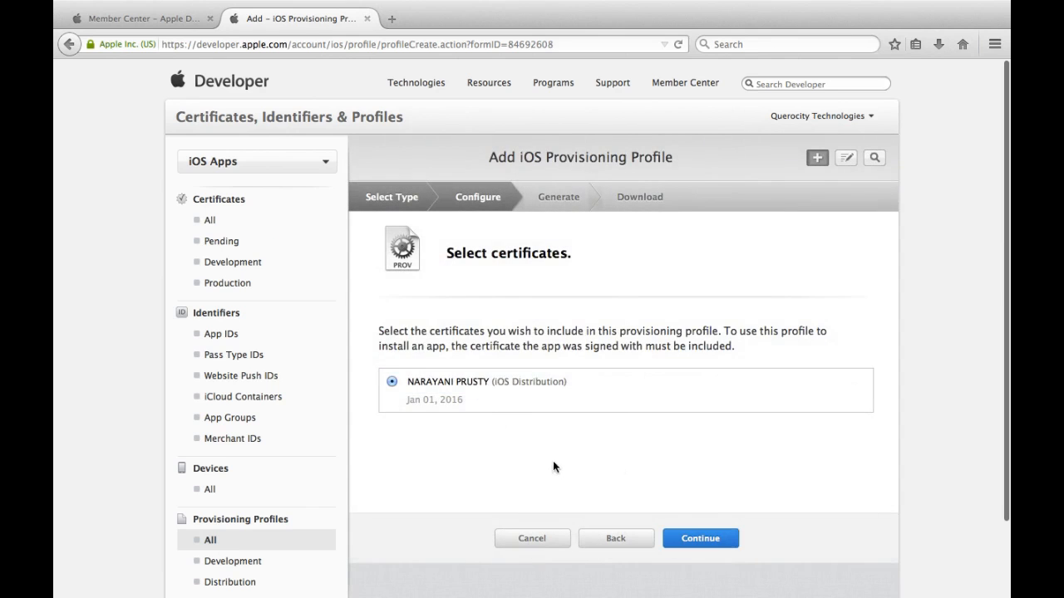
left_click(717, 540)
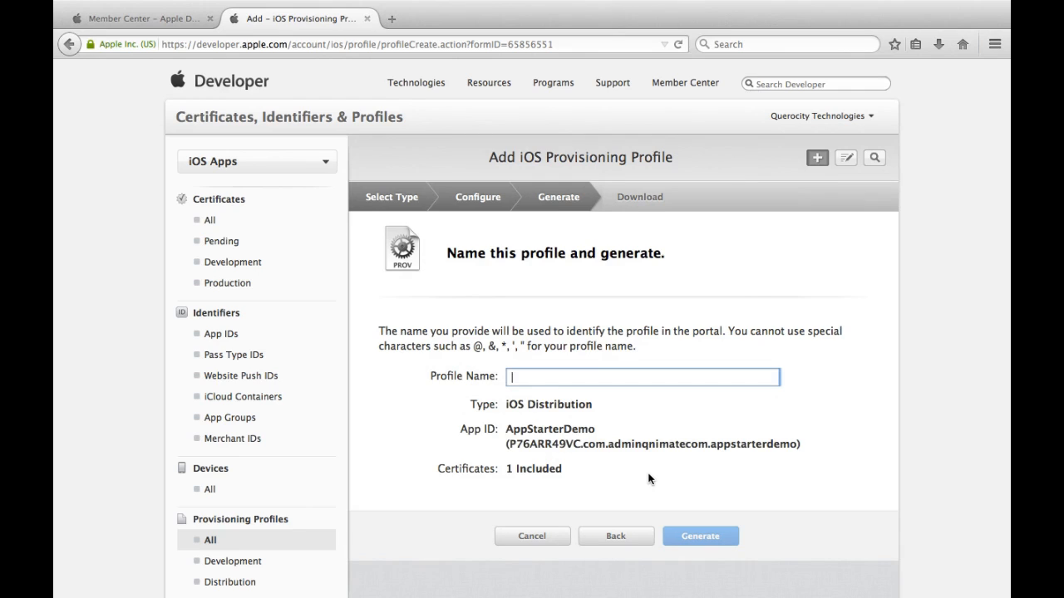
Step: Name the provisioning profile AppStarterDemo1 and generate it
scroll(648, 479, "down", 2)
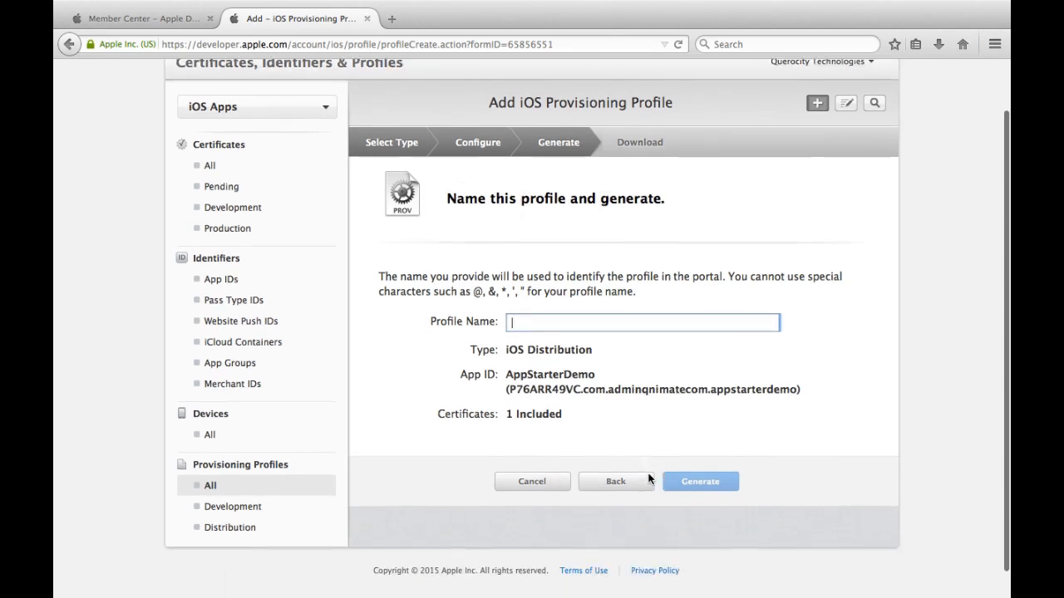
left_click(506, 366)
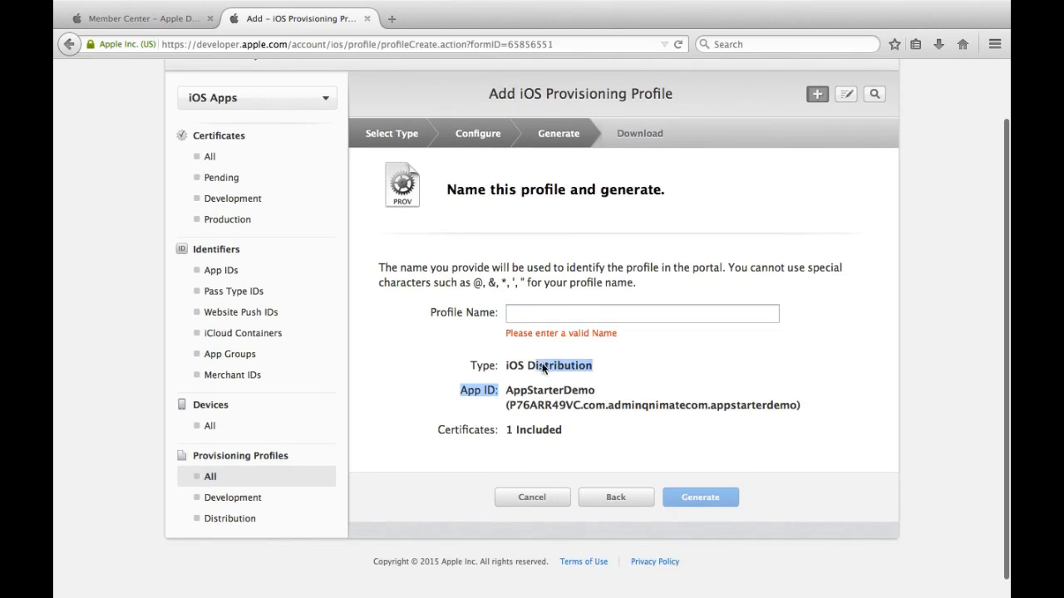
left_click(565, 314)
type("A")
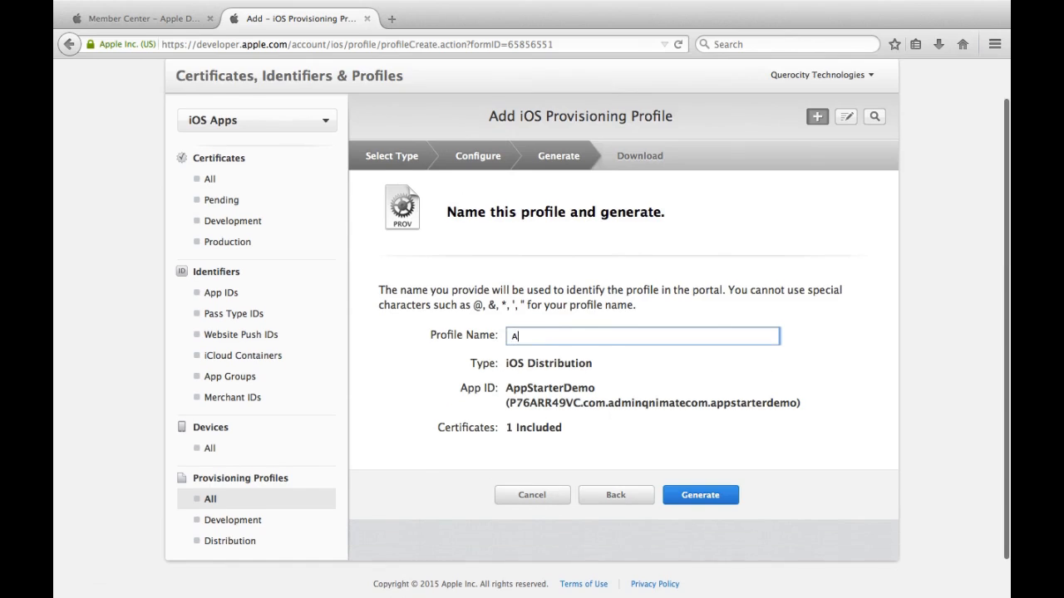
type("ppStarterDemo")
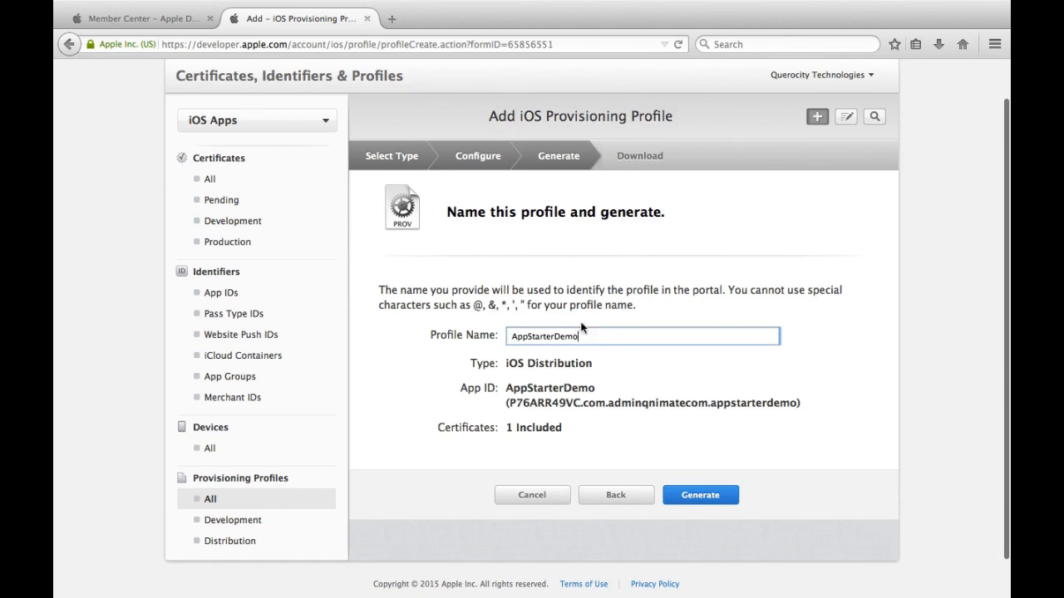
left_click(710, 494)
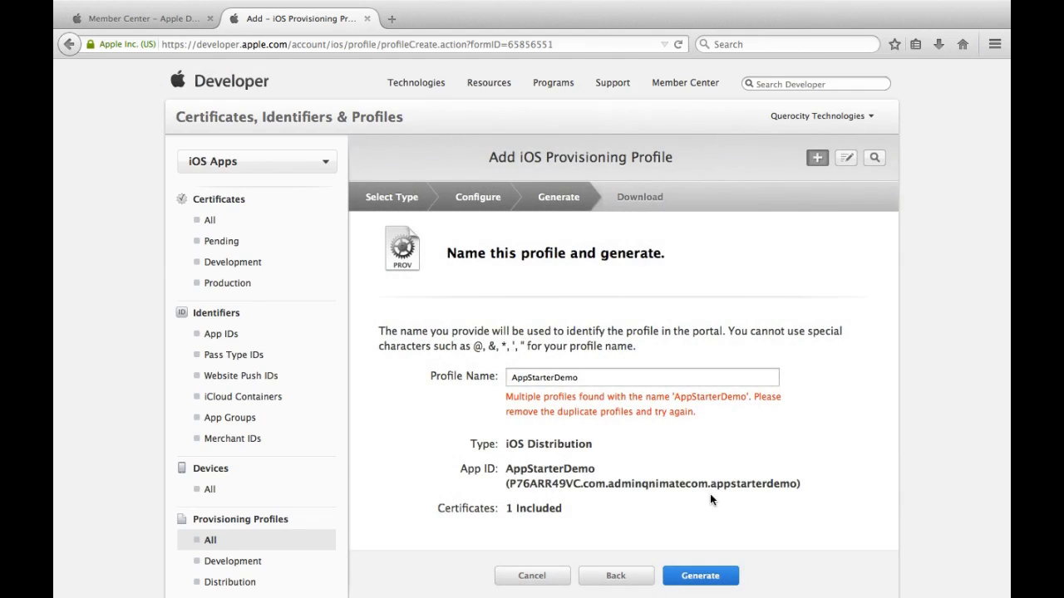
left_click(622, 377)
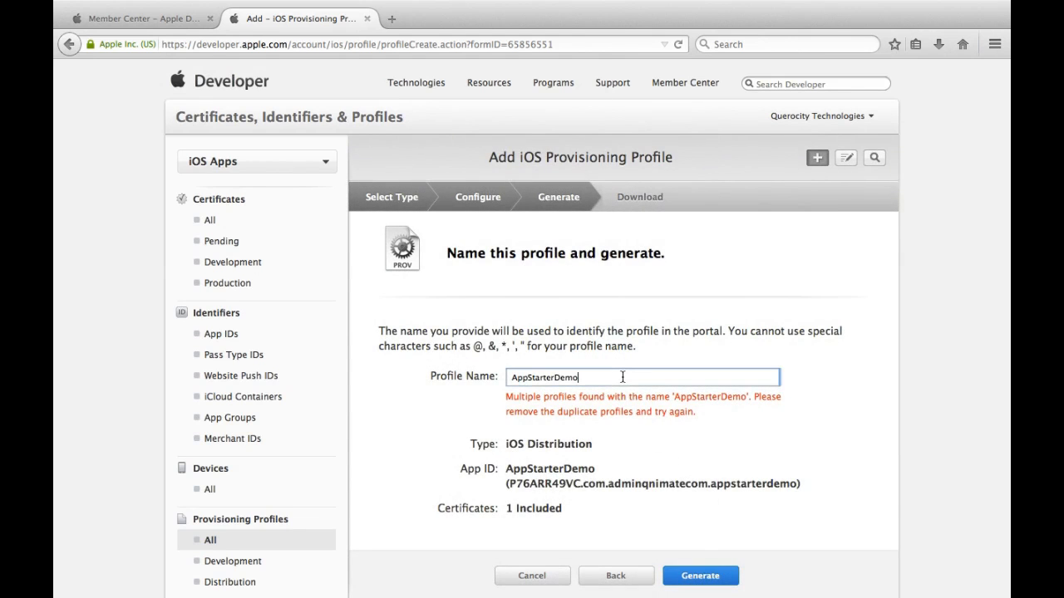
type("1")
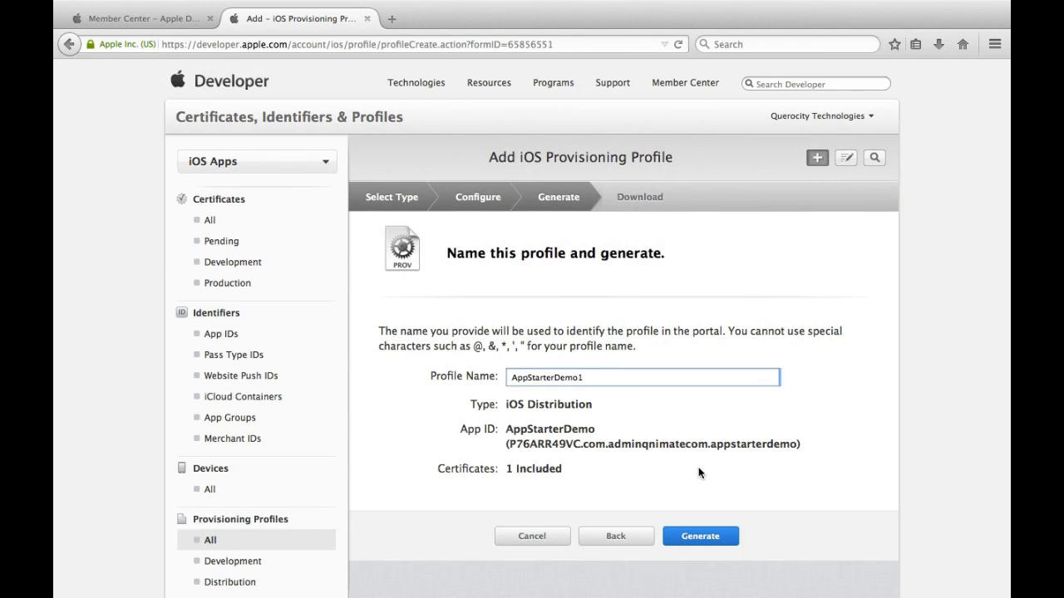
left_click(717, 542)
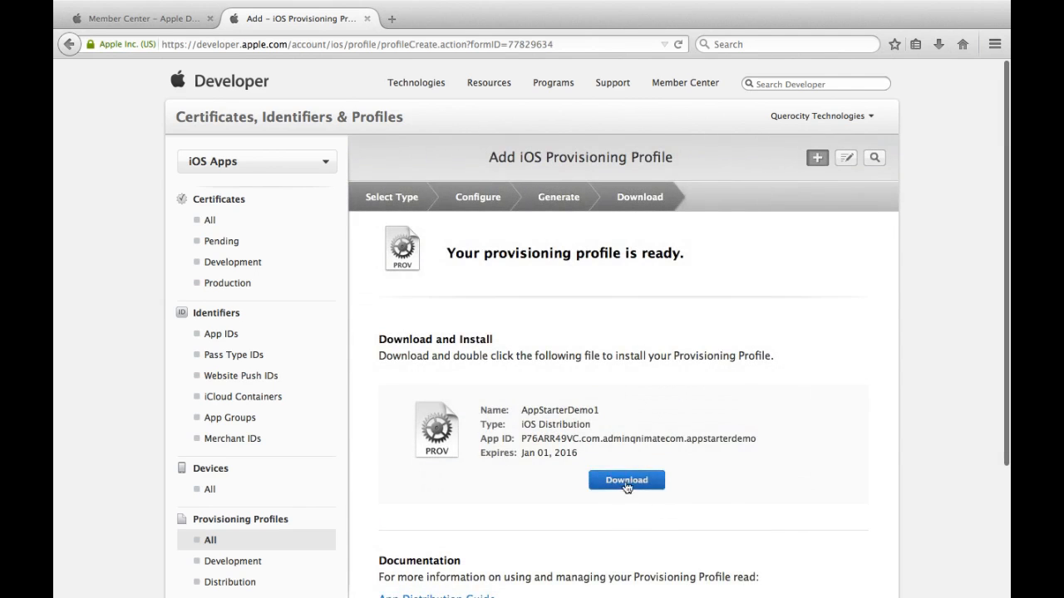
Step: Download AppStarterDemo1.mobileprovision and move the file to the Desktop
left_click(626, 483)
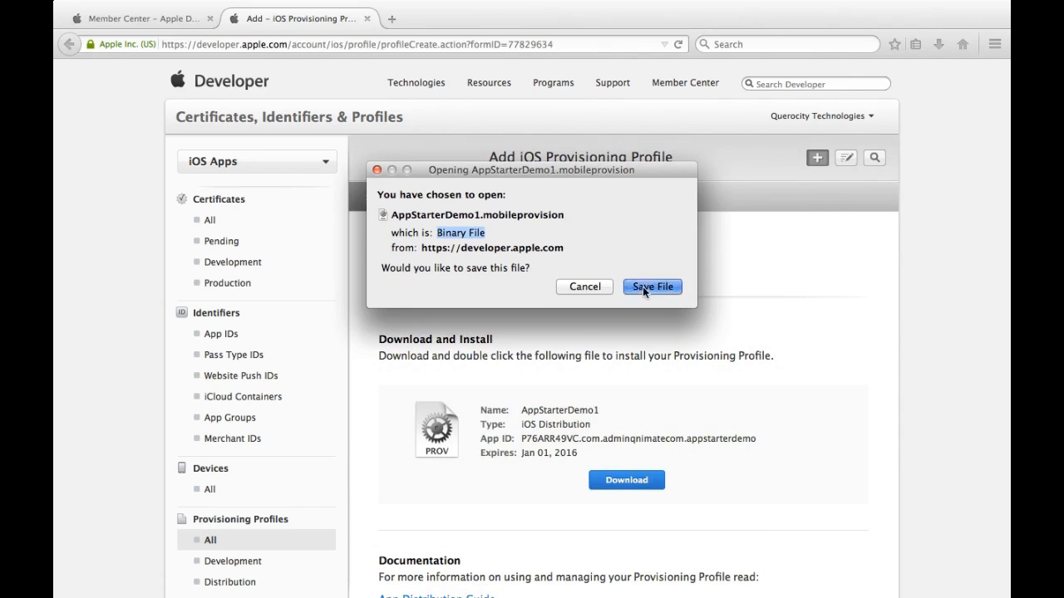
left_click(645, 291)
left_click(938, 44)
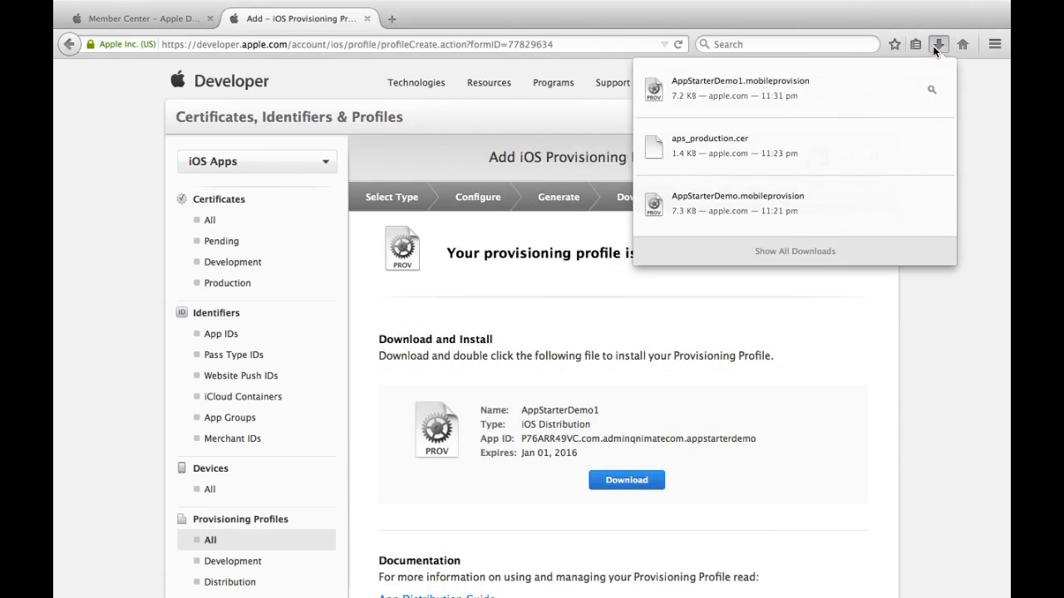
left_click(931, 89)
left_click_drag(464, 138, 295, 187)
left_click(294, 187)
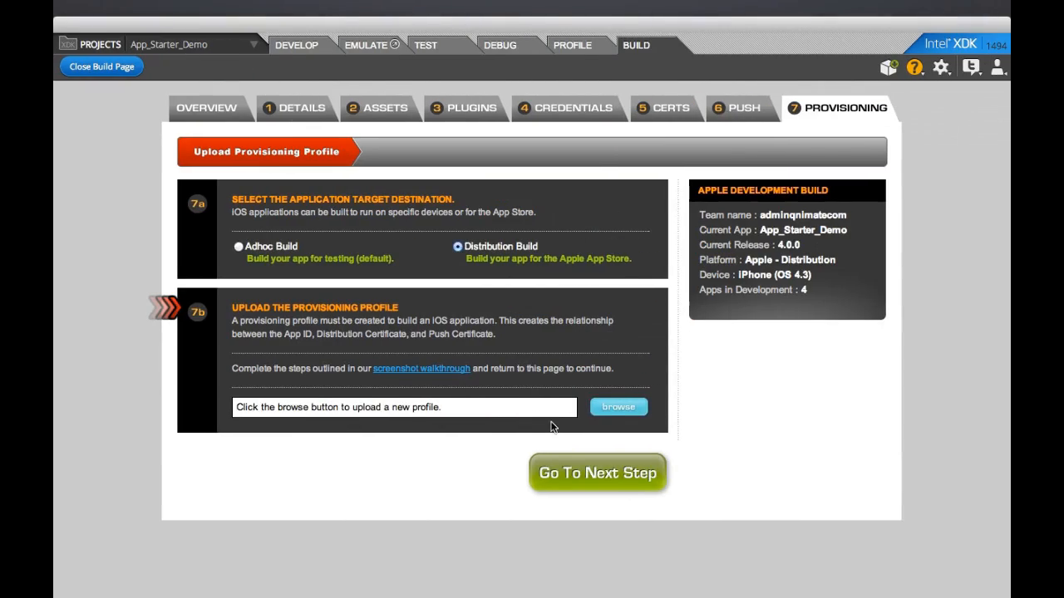
Step: Upload AppStarterDemo1.mobileprovision from the Desktop as the provisioning profile and build the app
left_click(614, 409)
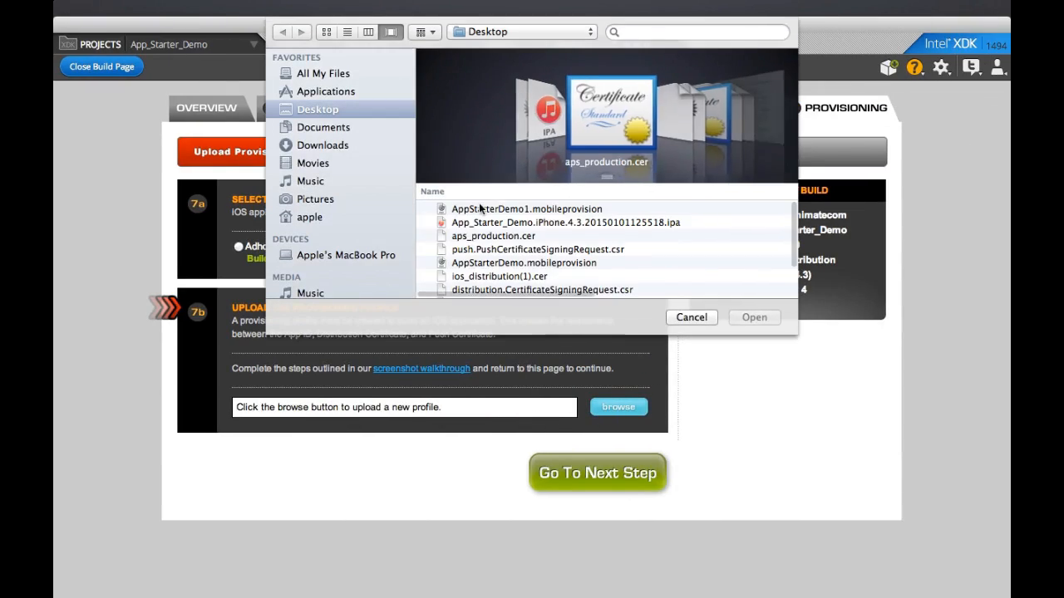
double_click(526, 209)
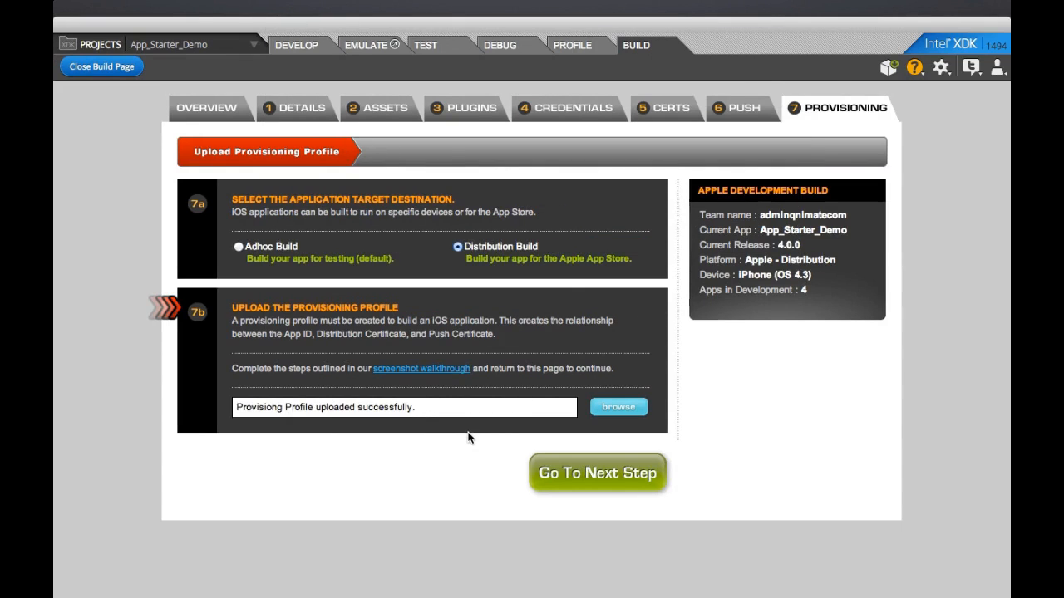
left_click(561, 471)
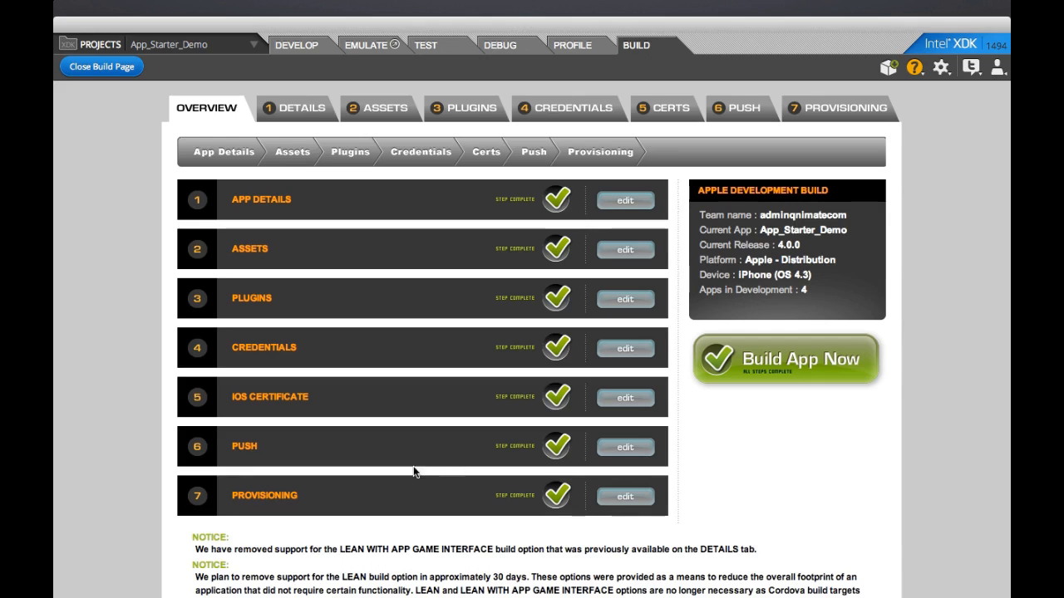
left_click(842, 372)
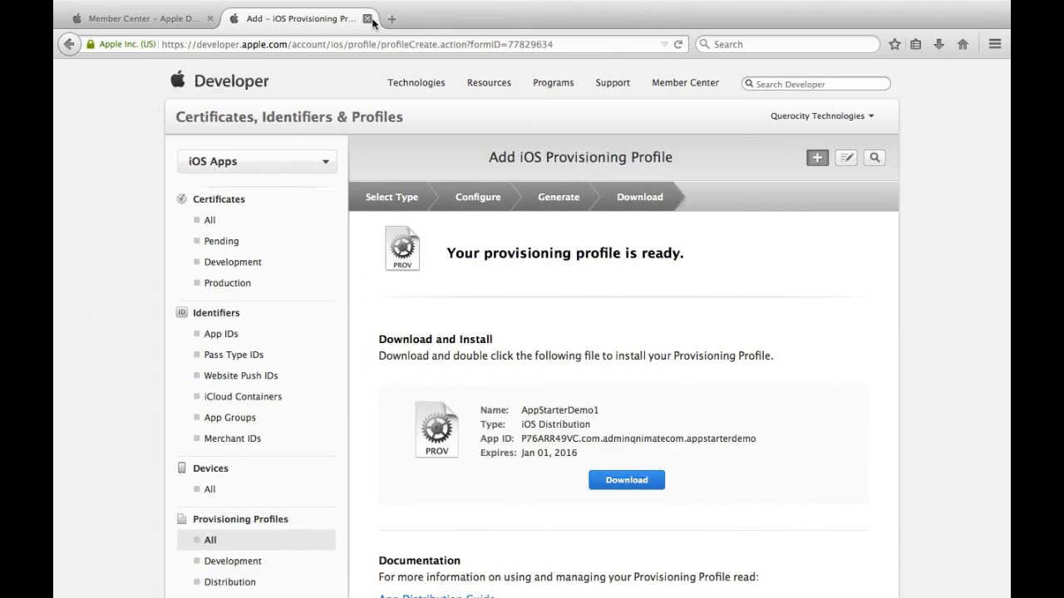
Step: Search Google for 'itunes connect' in a new tab and open the iTunes Connect site
left_click(379, 18)
left_click(237, 19)
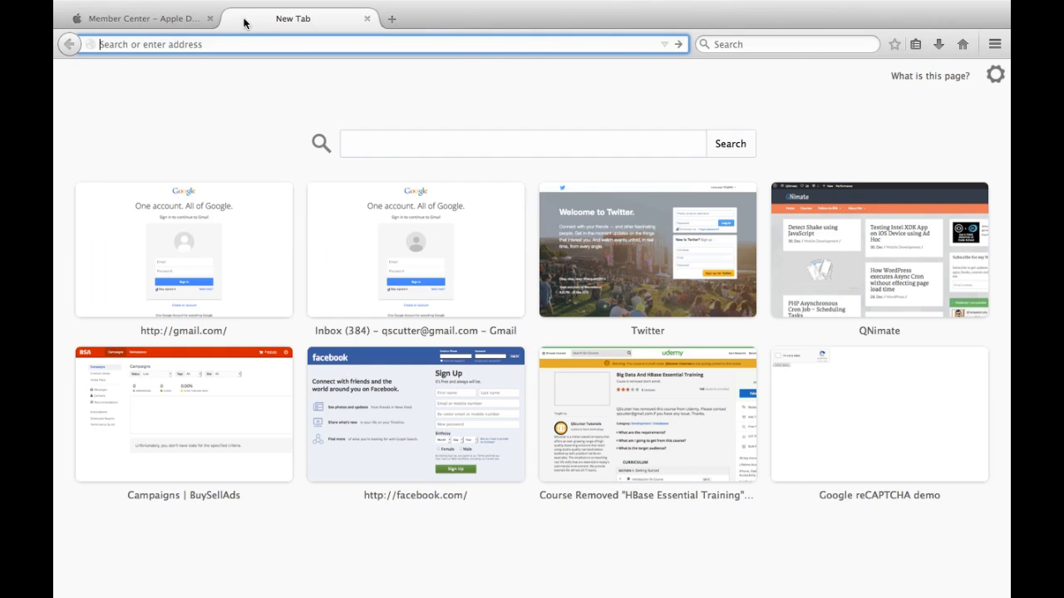
type("google.co.in/?gfe_rd=cr&ei=joulVJ7VMejV8gfCgoCgDg&gws_rd=ssl")
key("Return")
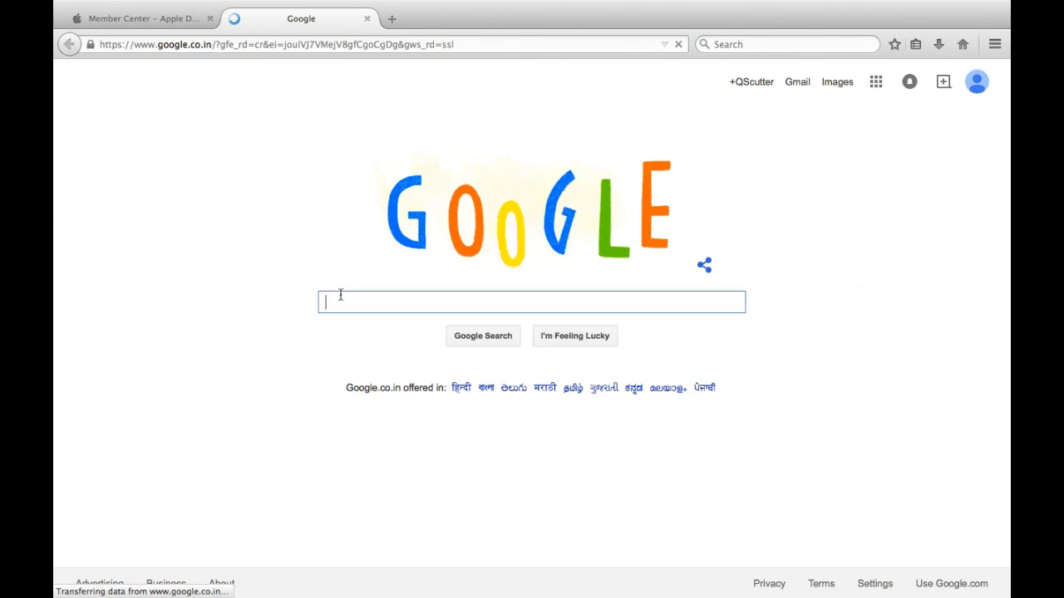
type("itunes connect")
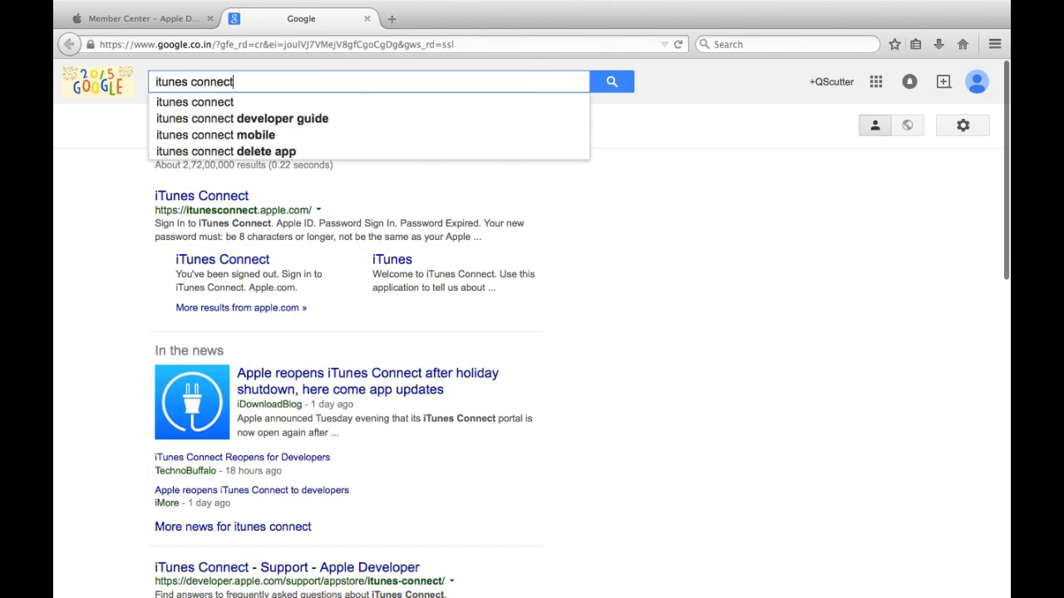
key("Return")
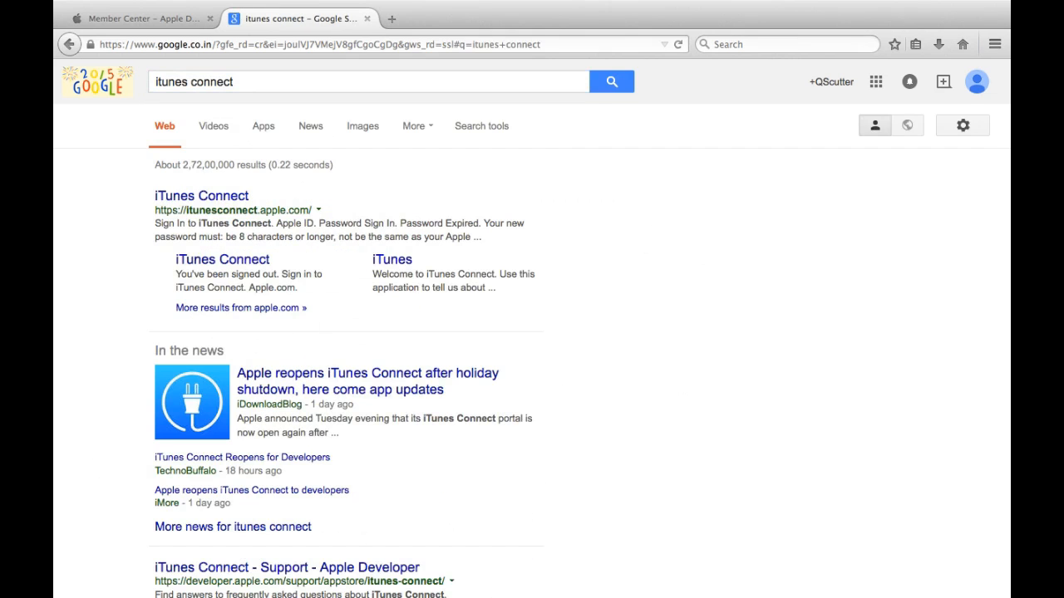
left_click(240, 199)
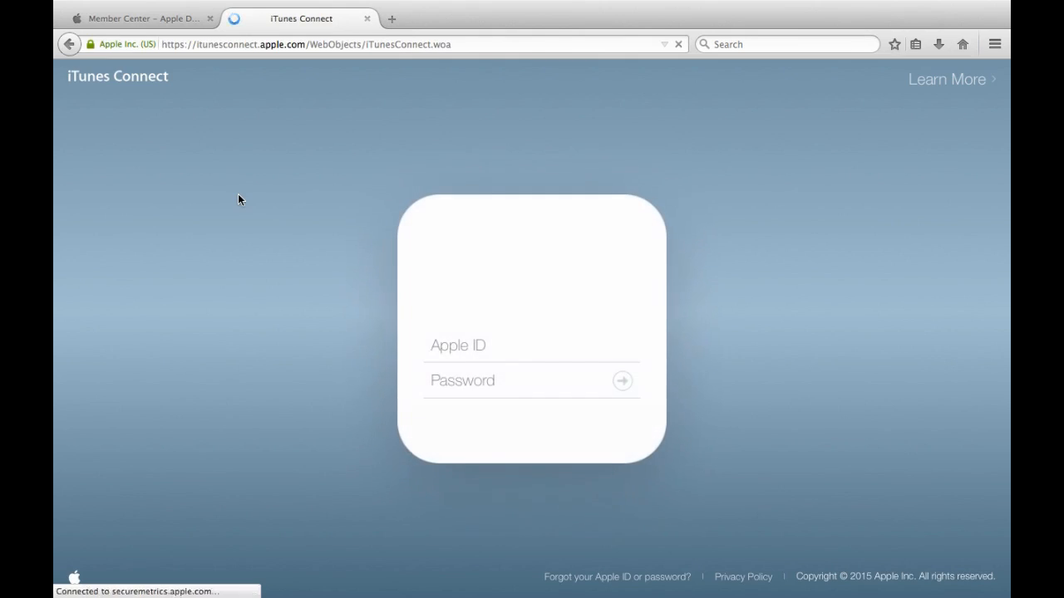
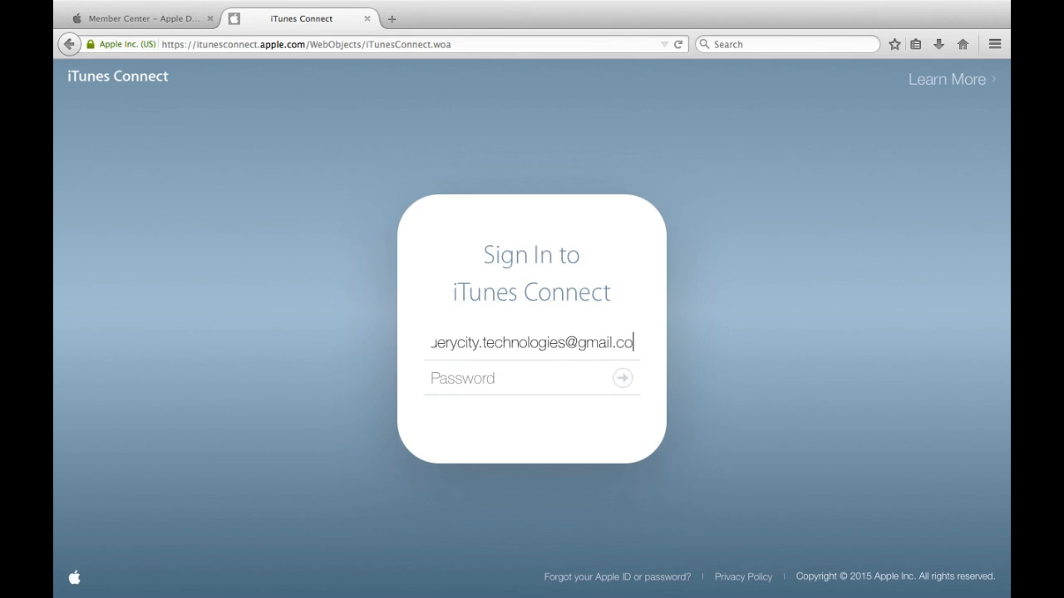
Step: Sign in with the developer's Apple ID and password, correcting a typo, and let Firefox save the password
key("Tab")
type("**************")
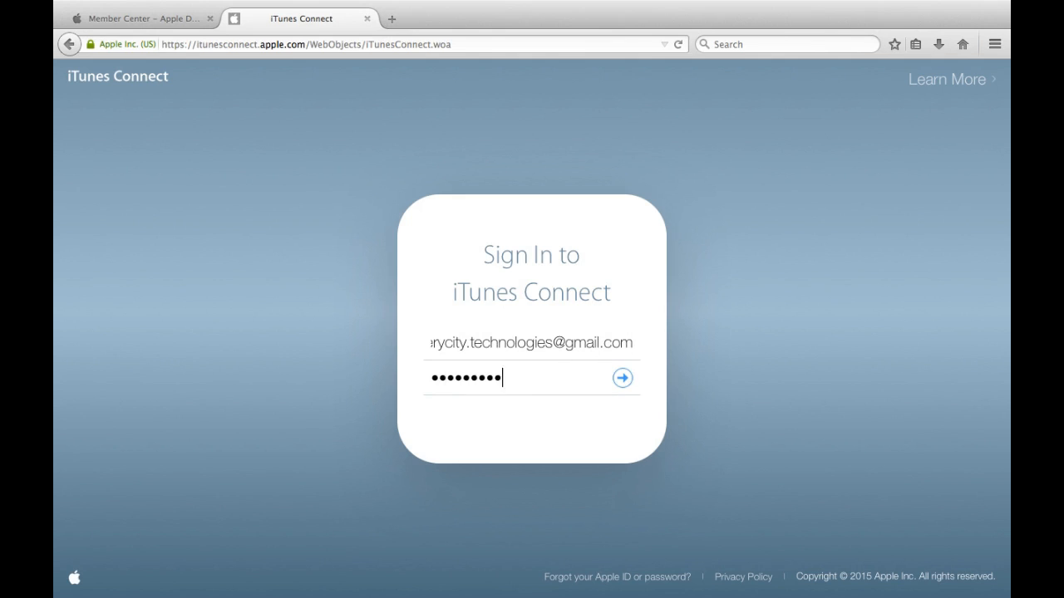
key("Return")
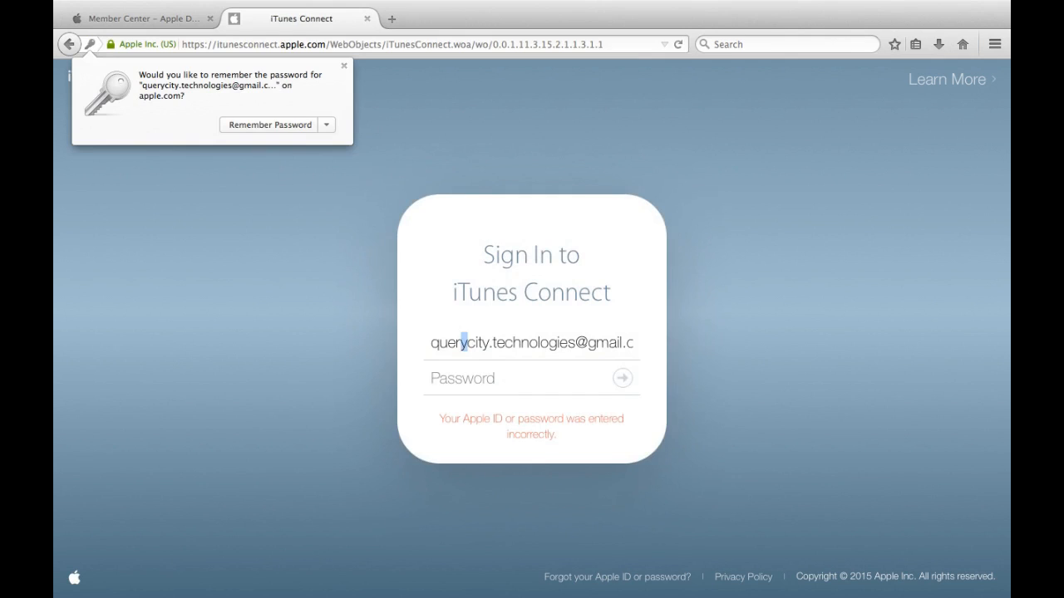
type("o")
key("Tab")
type("*************")
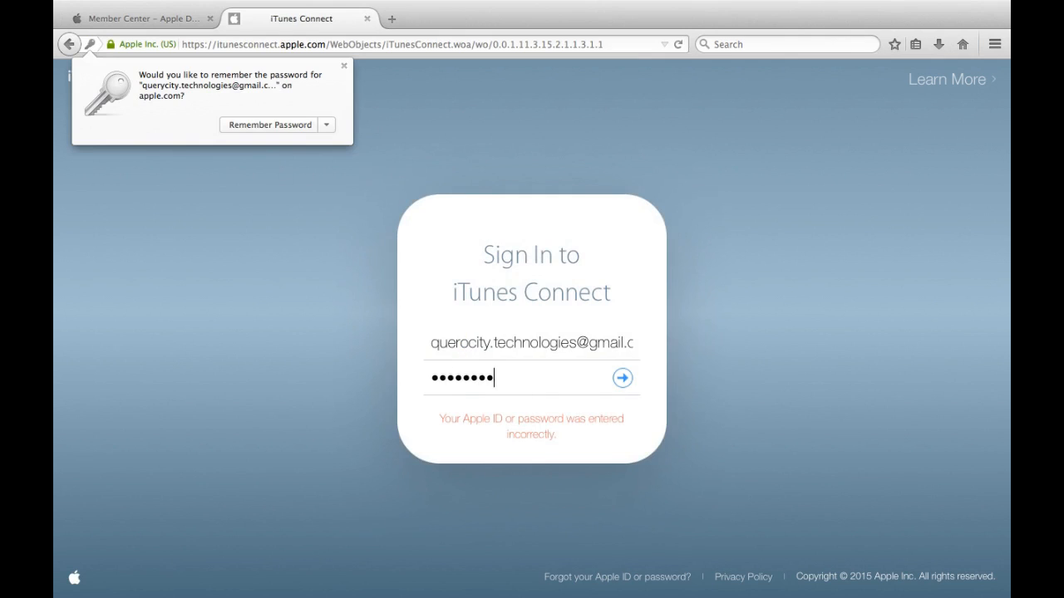
type("*****")
key("Return")
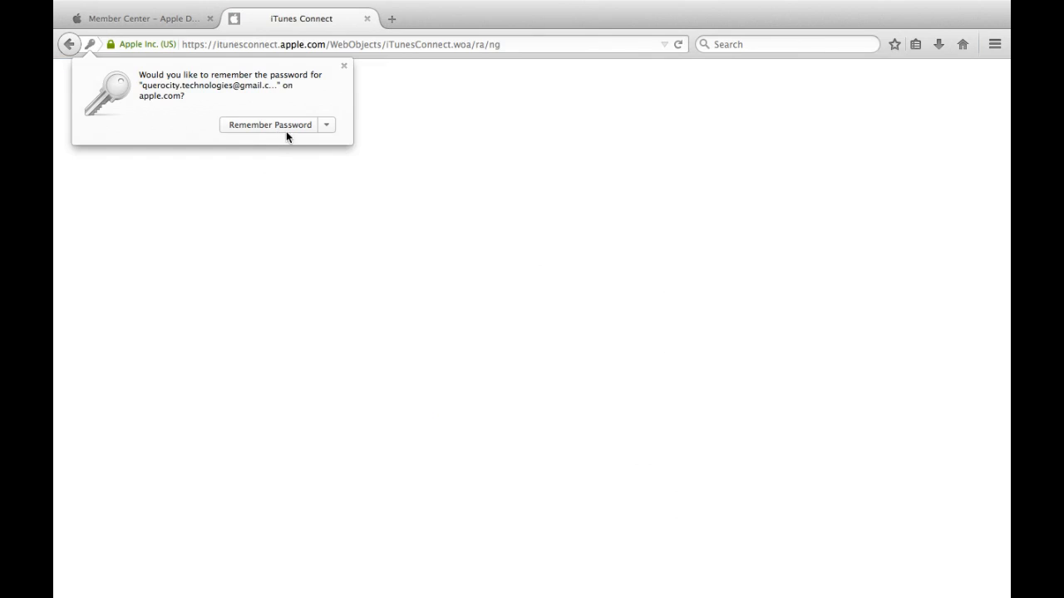
left_click(286, 131)
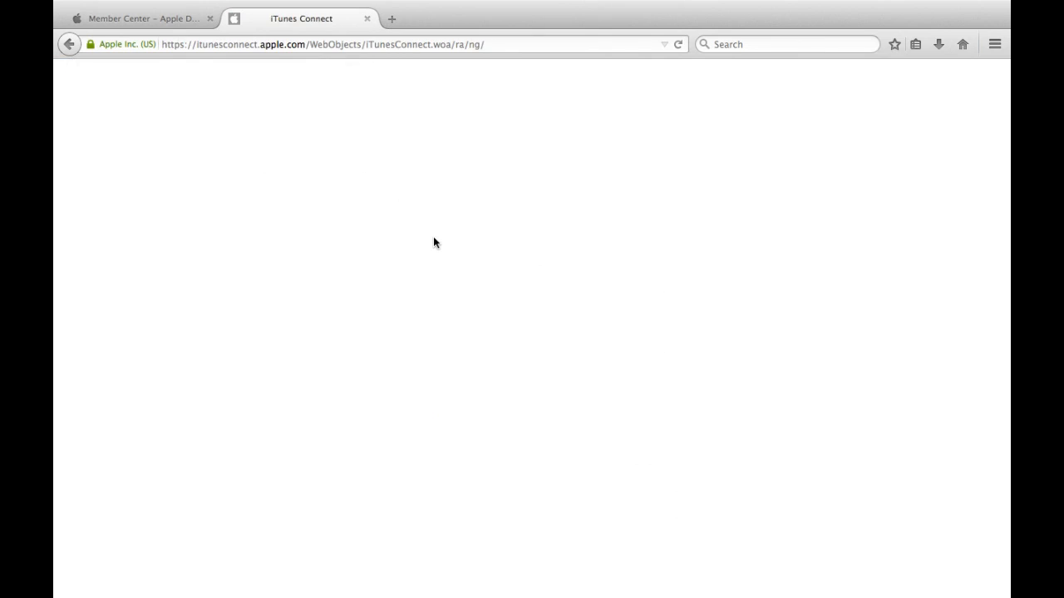
Step: Return to the iTunes Connect home page and scroll through its sections
key("ctrl+Right")
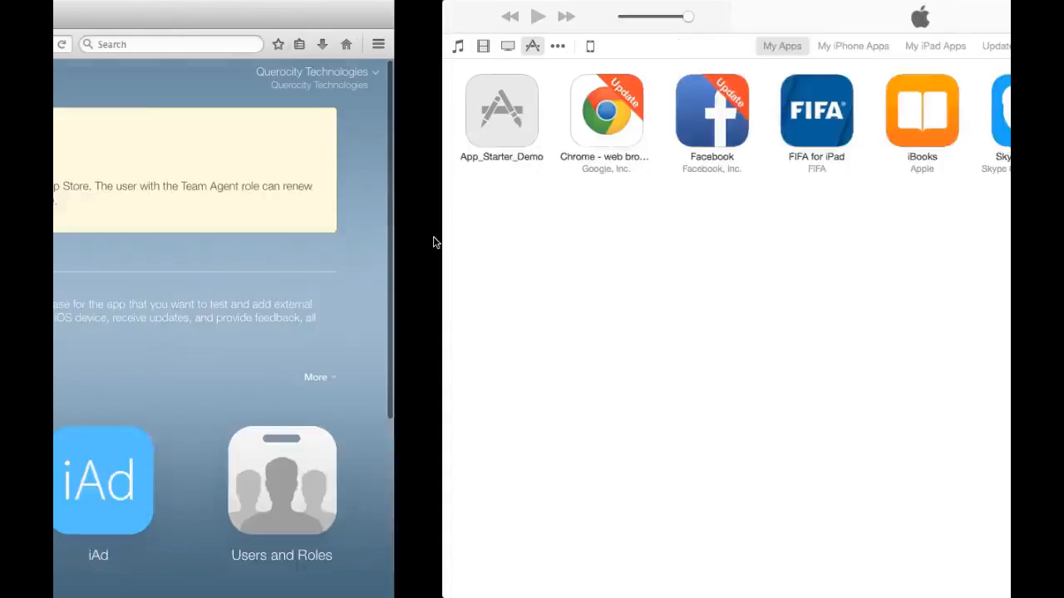
key("ctrl+Right")
key("ctrl+Left")
key("ctrl+Left")
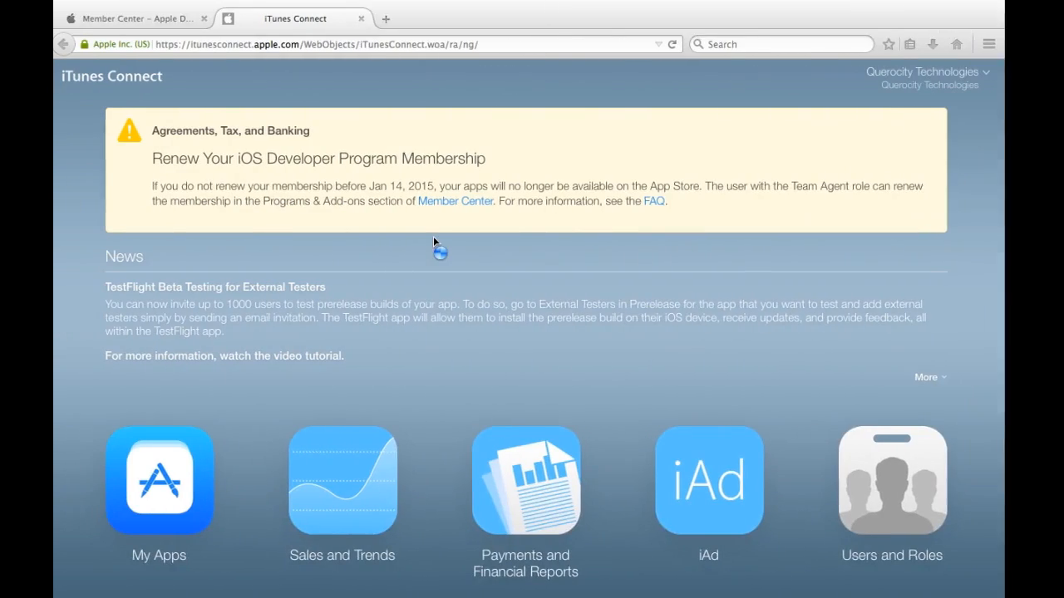
scroll(293, 304, "down", 3)
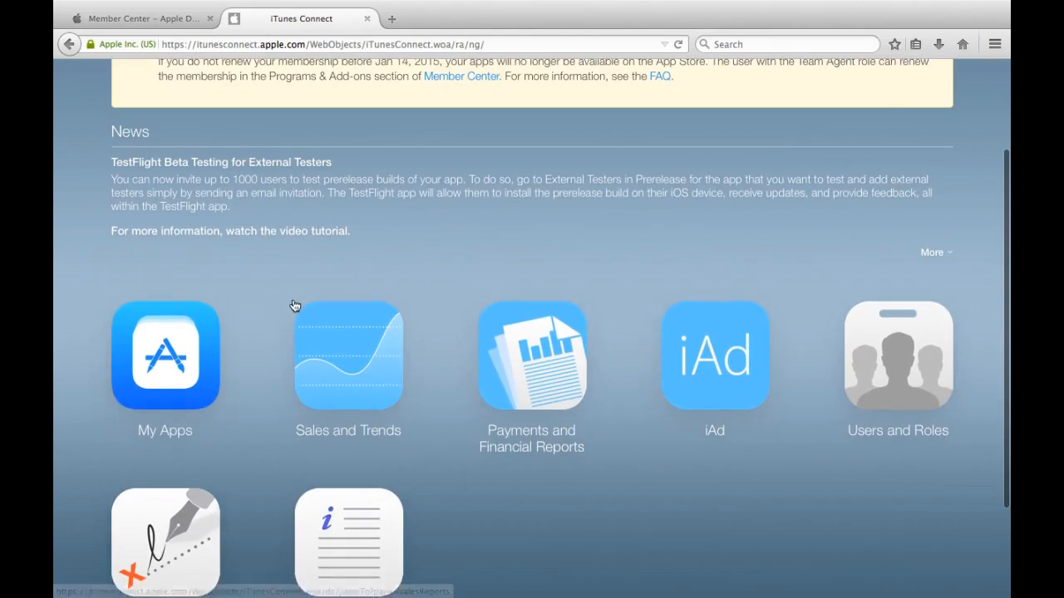
scroll(271, 452, "down", 2)
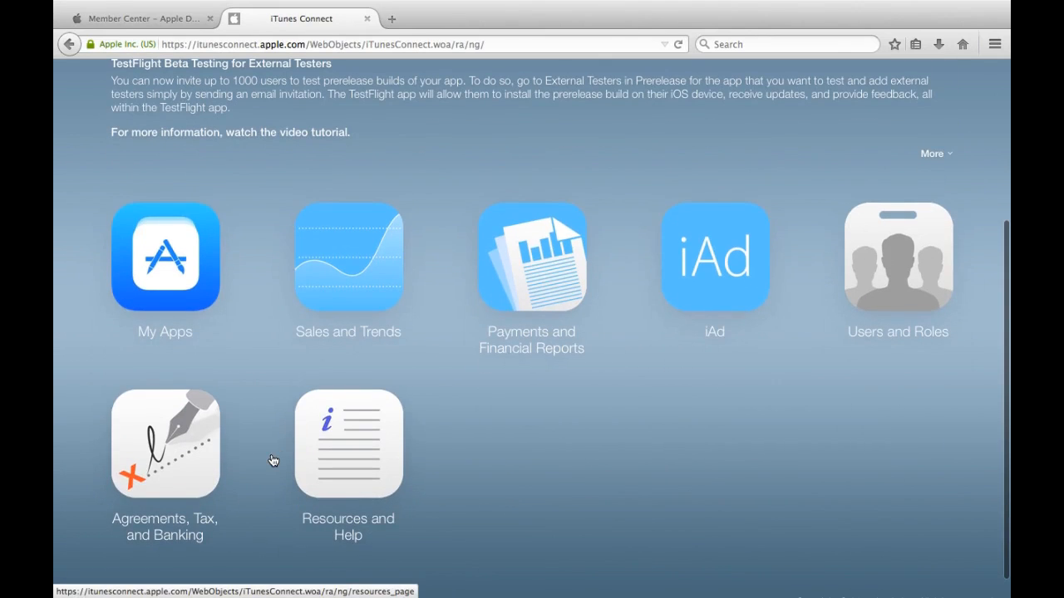
Step: Start a New iOS App named 'App Started Demo' with English language and the AppStarterDemo bundle ID
left_click(181, 253)
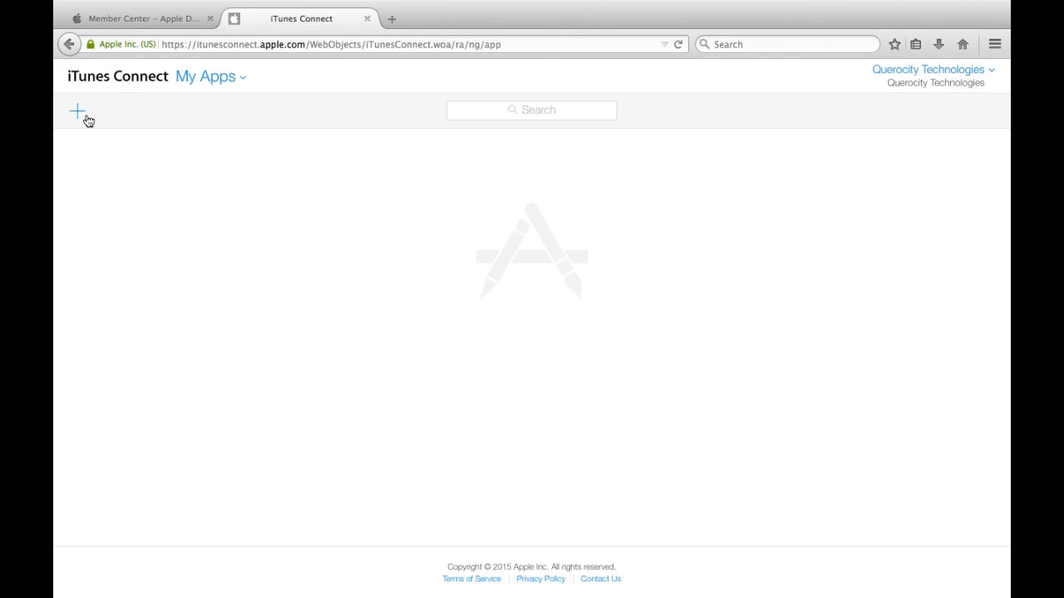
left_click(83, 116)
left_click(91, 151)
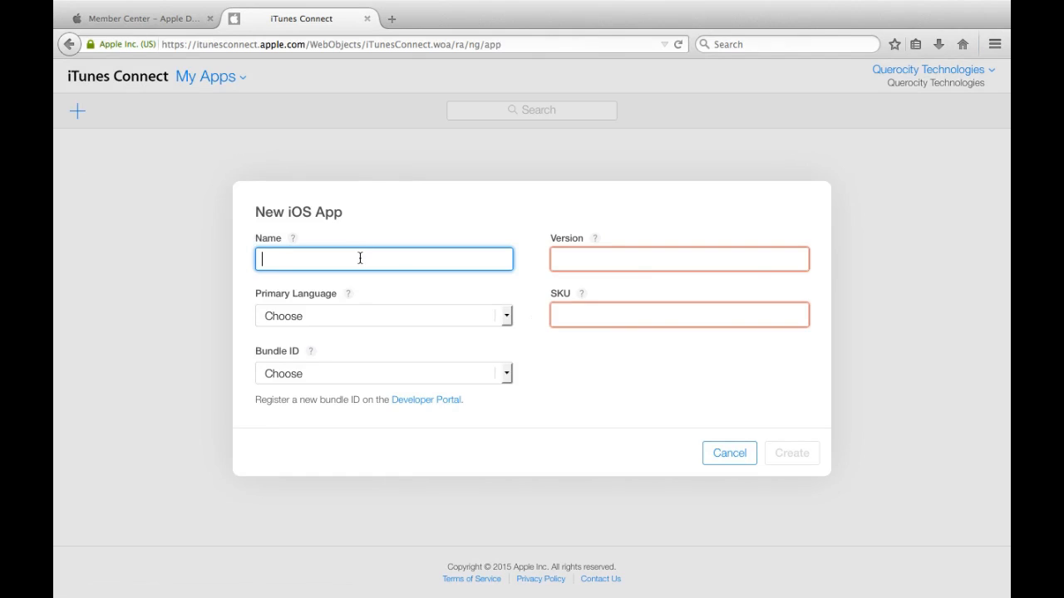
type("App Started Demo")
key("Tab")
left_click(363, 315)
key("e")
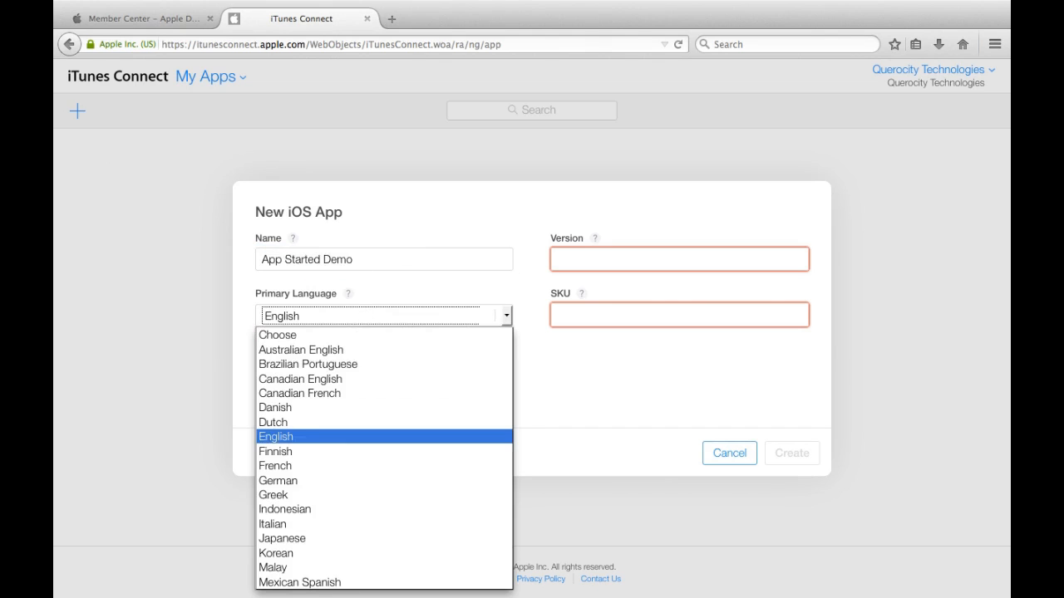
key("Return")
left_click(363, 381)
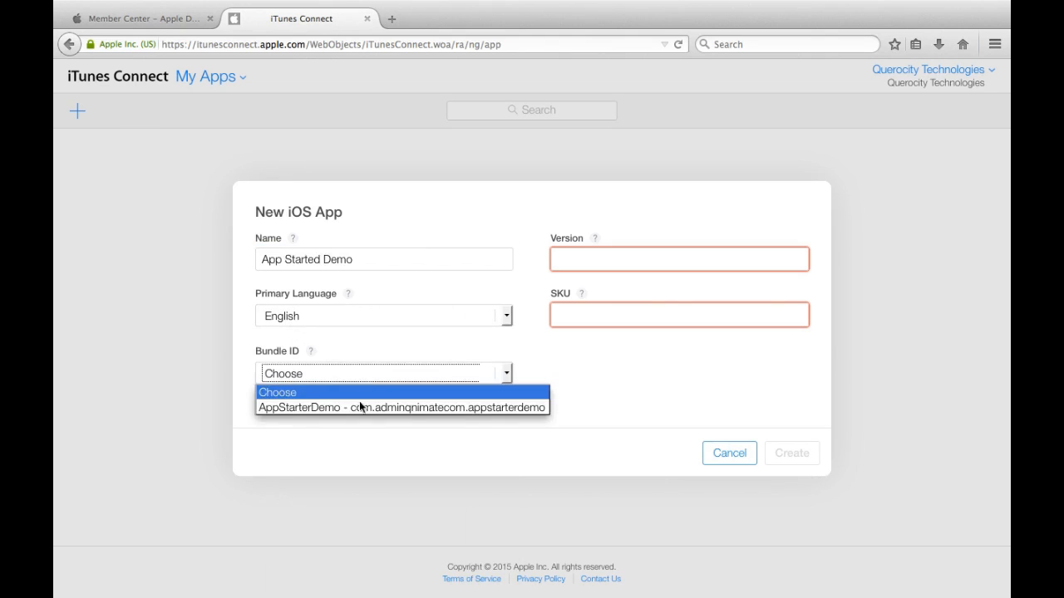
left_click(360, 409)
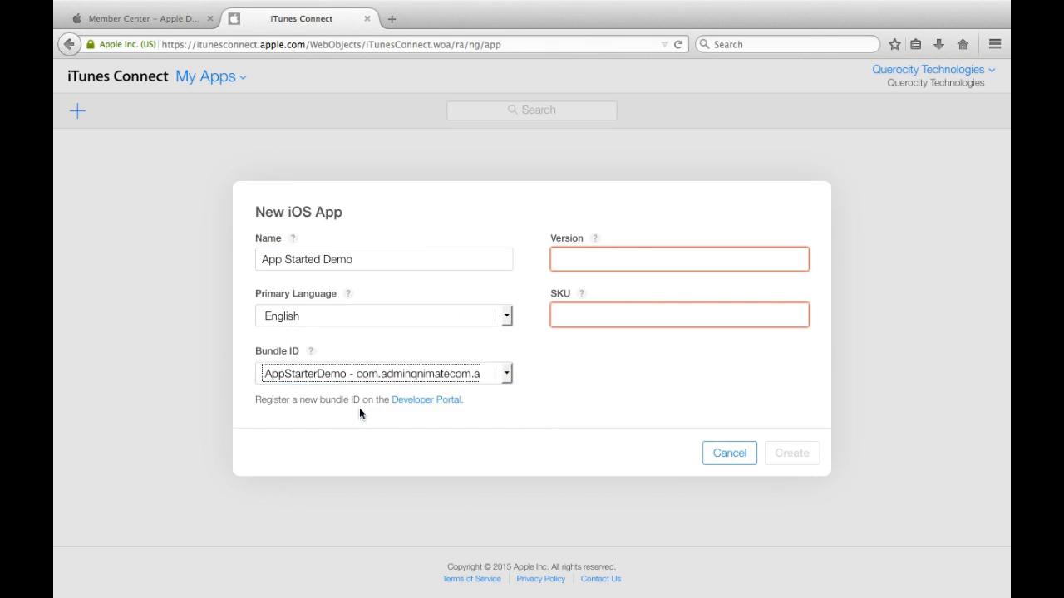
Step: Enter version 1.0 and the SKU AppStarterDemo
left_click(625, 256)
type("1.0")
key("Tab")
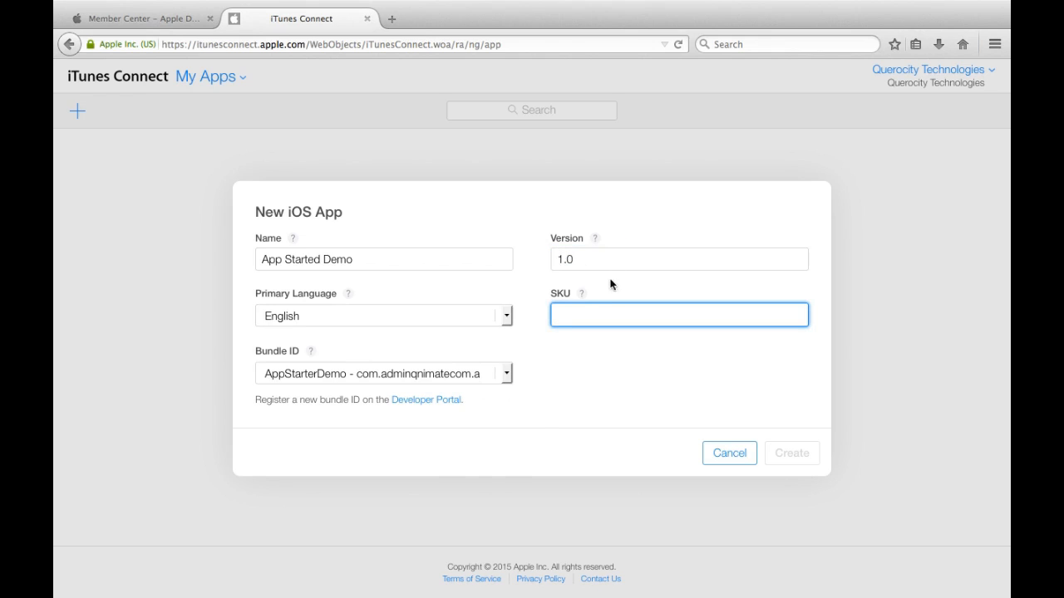
left_click(579, 298)
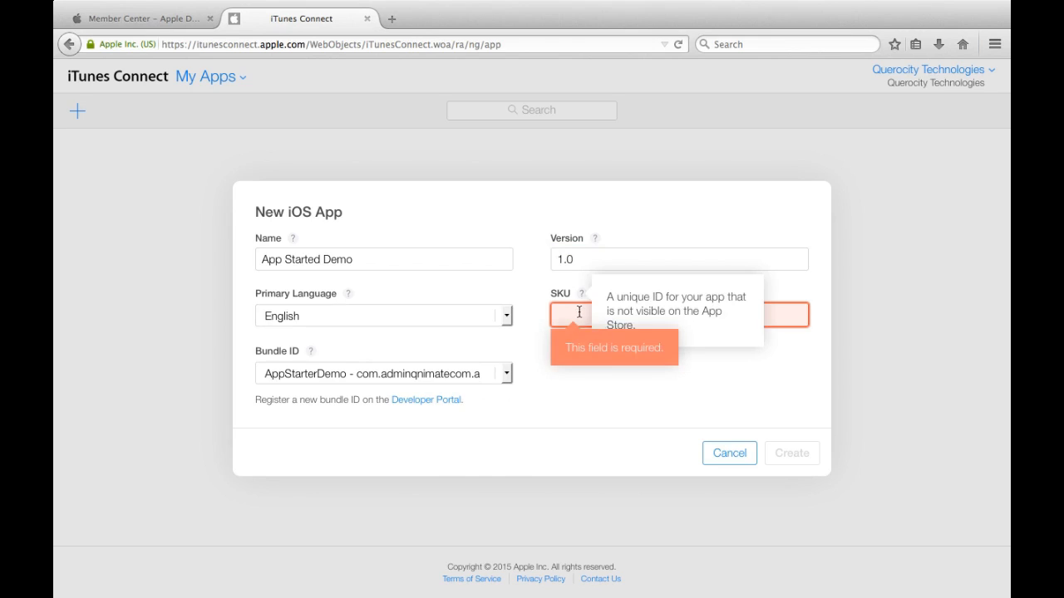
left_click(579, 314)
type("AppStarte")
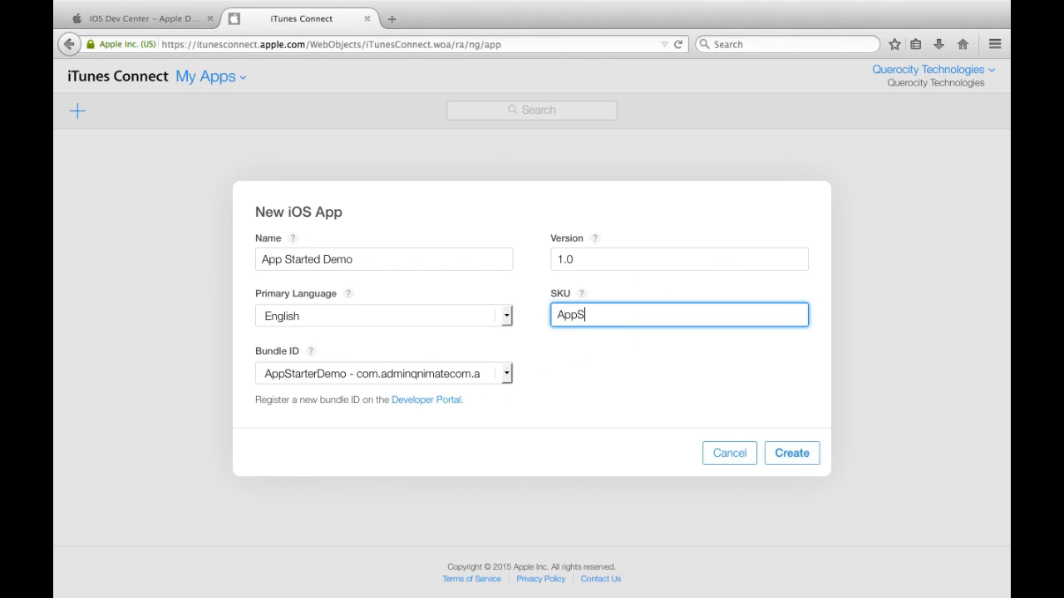
type("ren")
key("BackSpace")
key("BackSpace")
key("BackSpace")
type("r")
Step: Create the App Started Demo record, look over its keywords, URL and description fields, then view Prerelease Builds
left_click(798, 459)
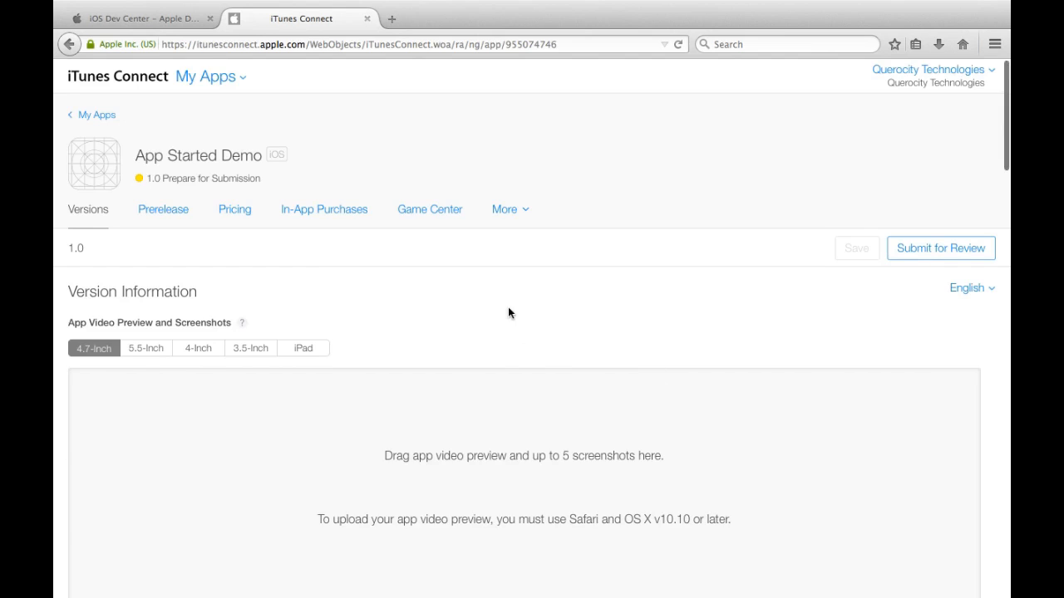
scroll(508, 311, "down", 5)
scroll(510, 312, "down", 2)
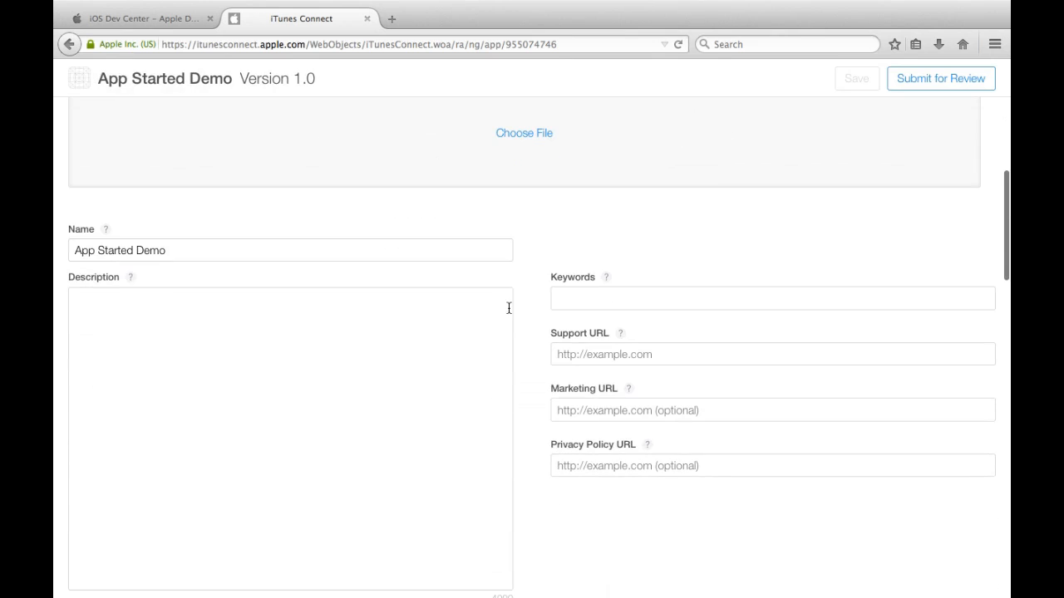
left_click(613, 310)
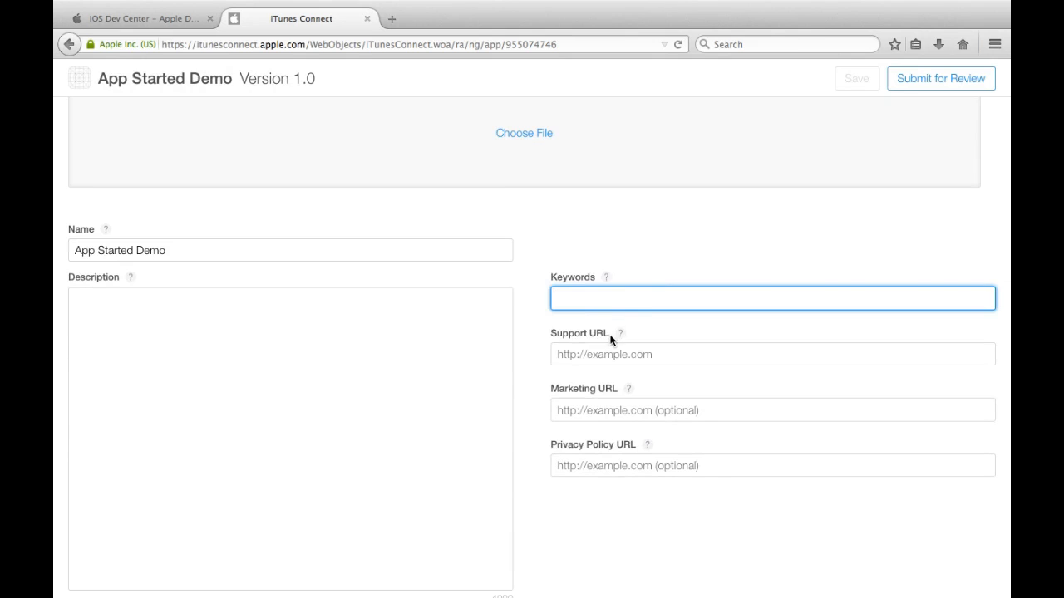
left_click(611, 341)
left_click(611, 411)
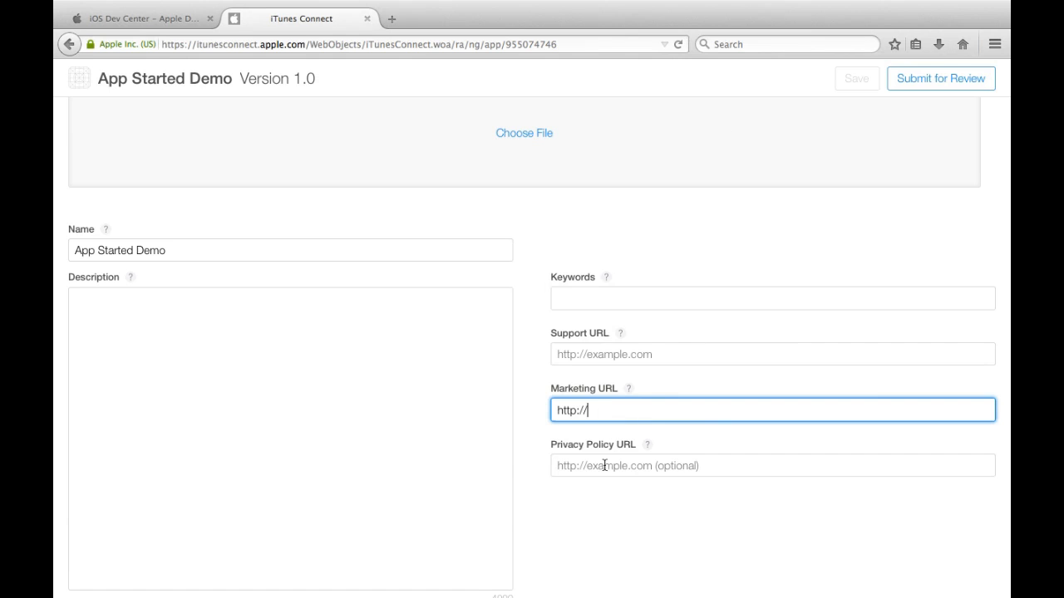
left_click(605, 465)
left_click(335, 385)
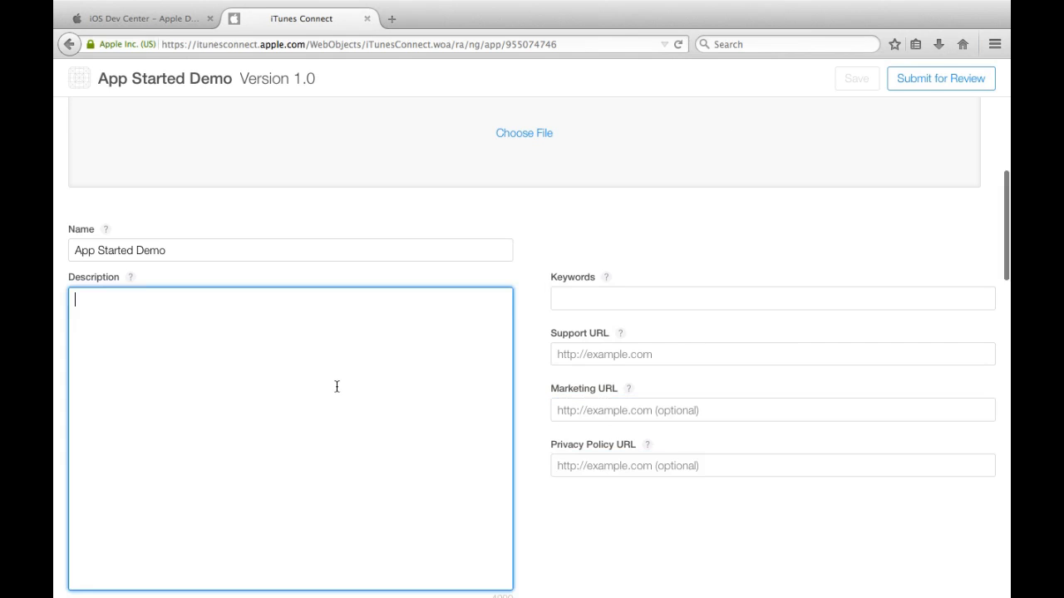
scroll(336, 387, "up", 10)
scroll(387, 415, "down", 3)
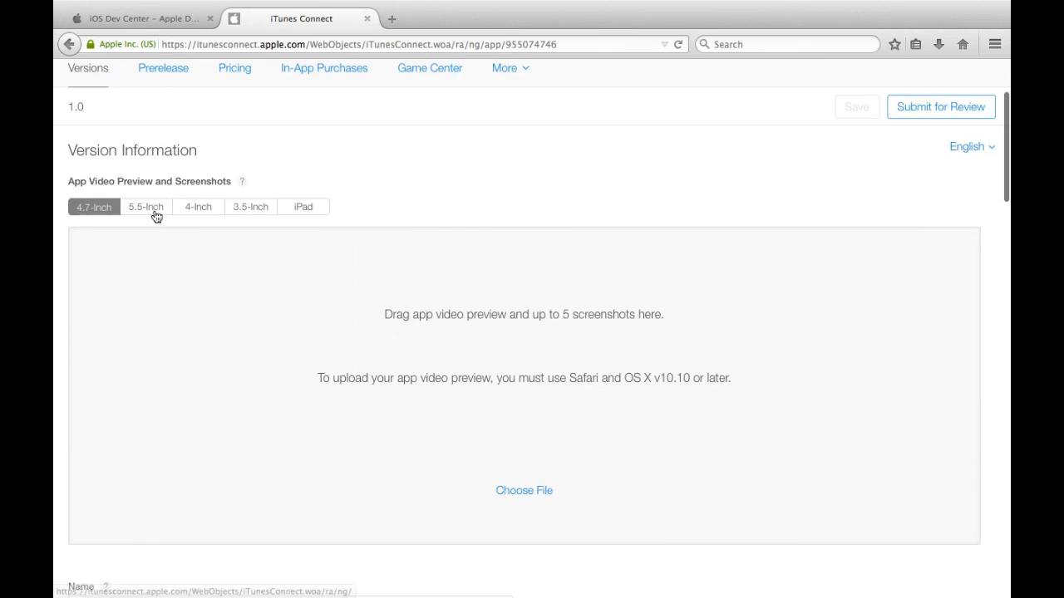
scroll(192, 177, "up", 2)
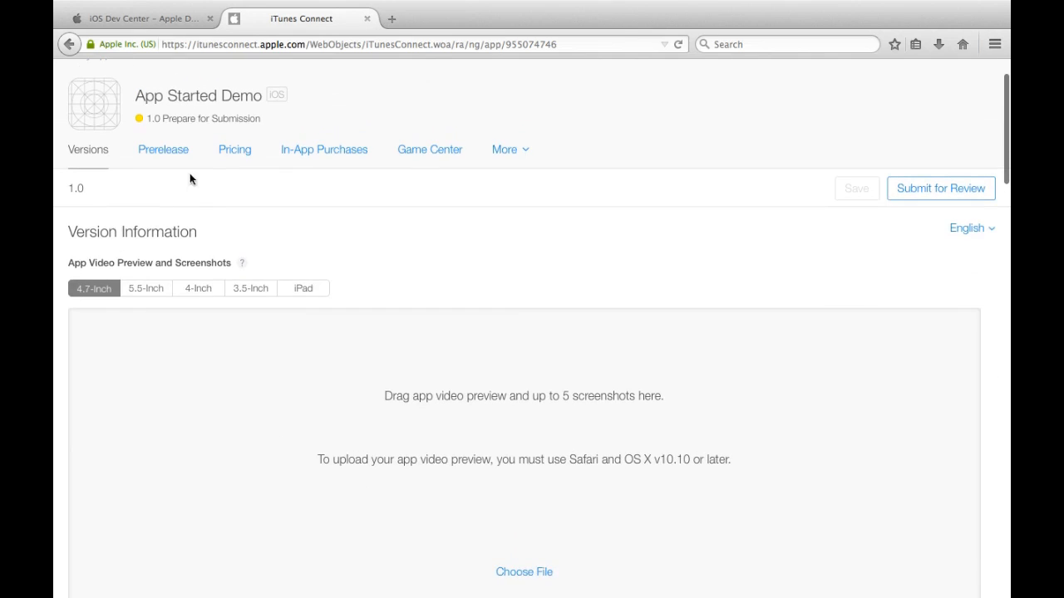
left_click(173, 157)
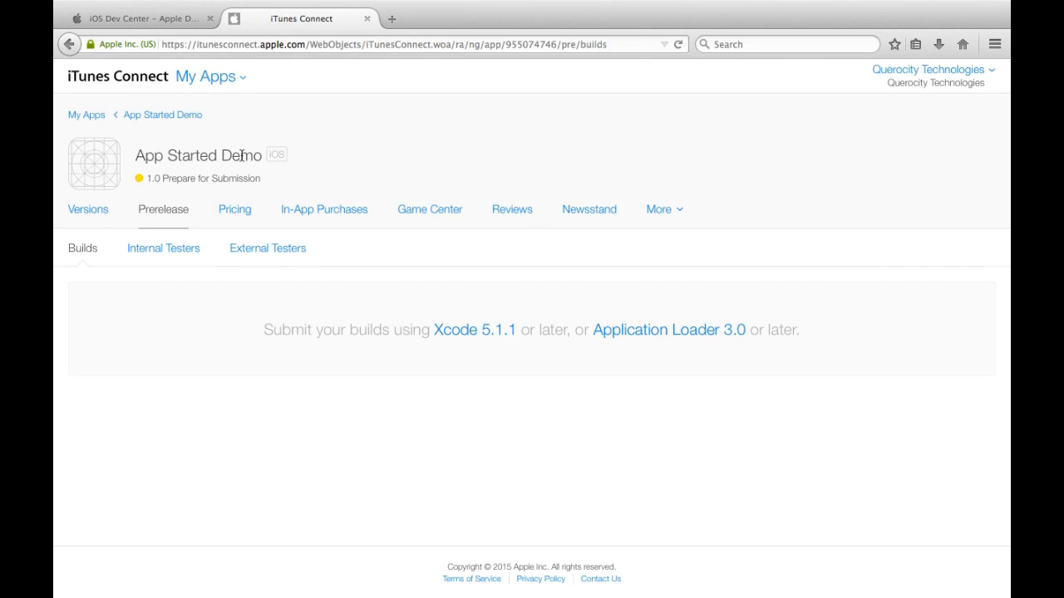
Step: Look at Pricing, In-App Purchases and the More menu without changes, ending on version 1.0
left_click(250, 218)
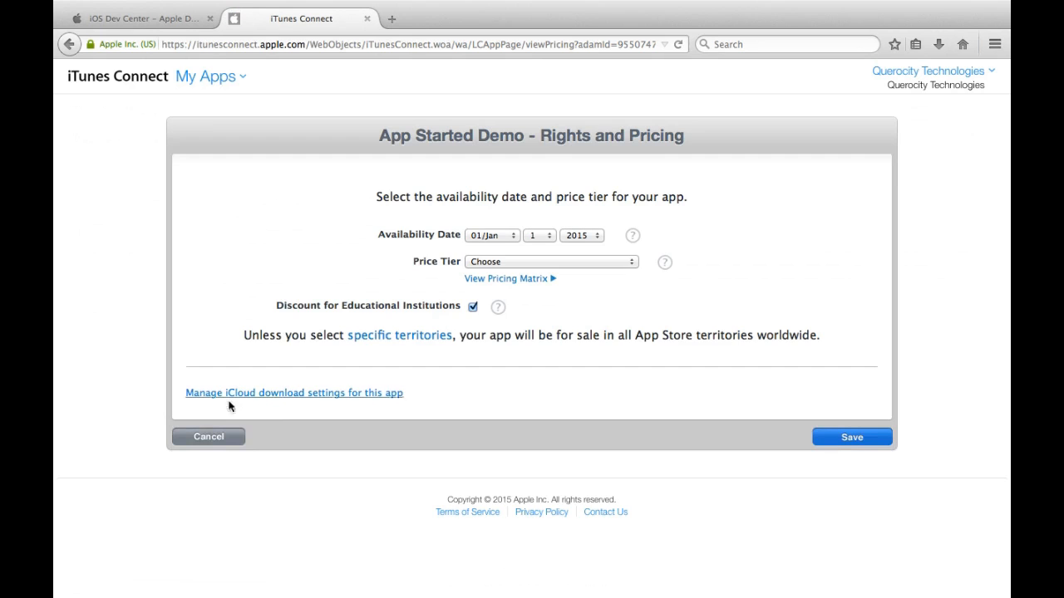
left_click(213, 440)
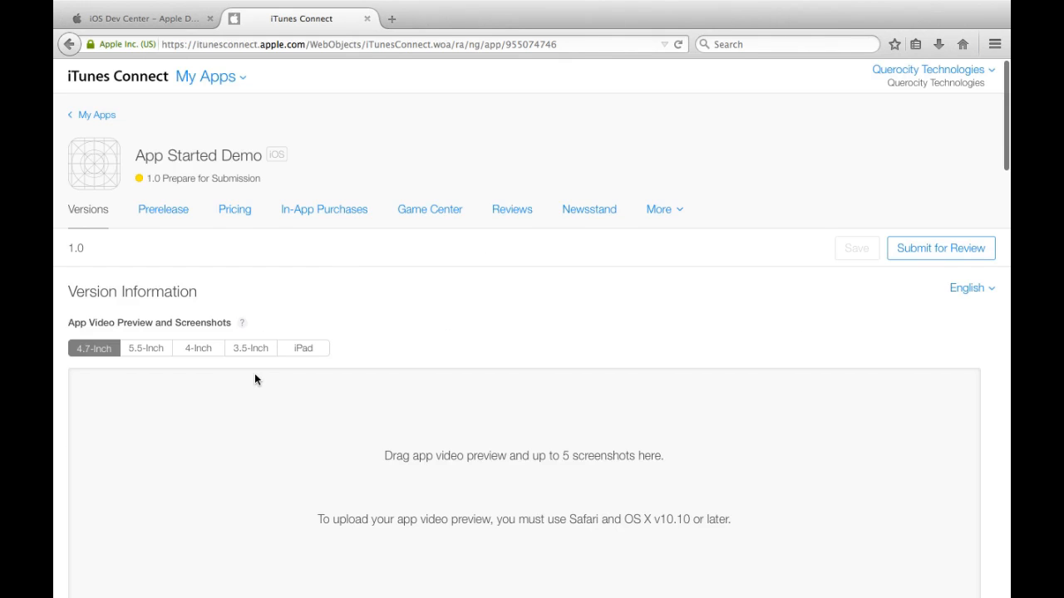
left_click(339, 214)
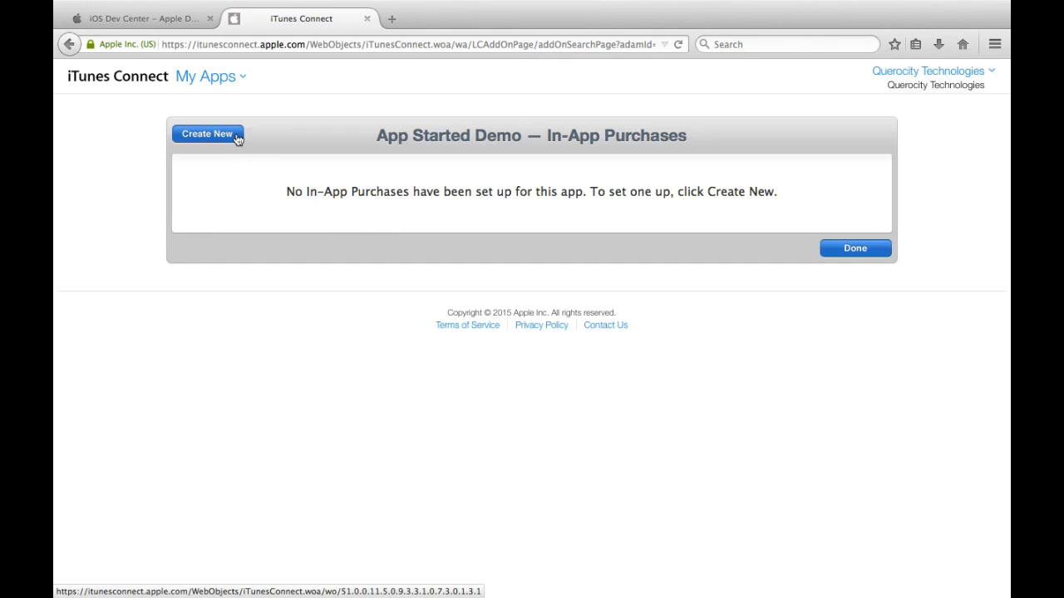
left_click(833, 251)
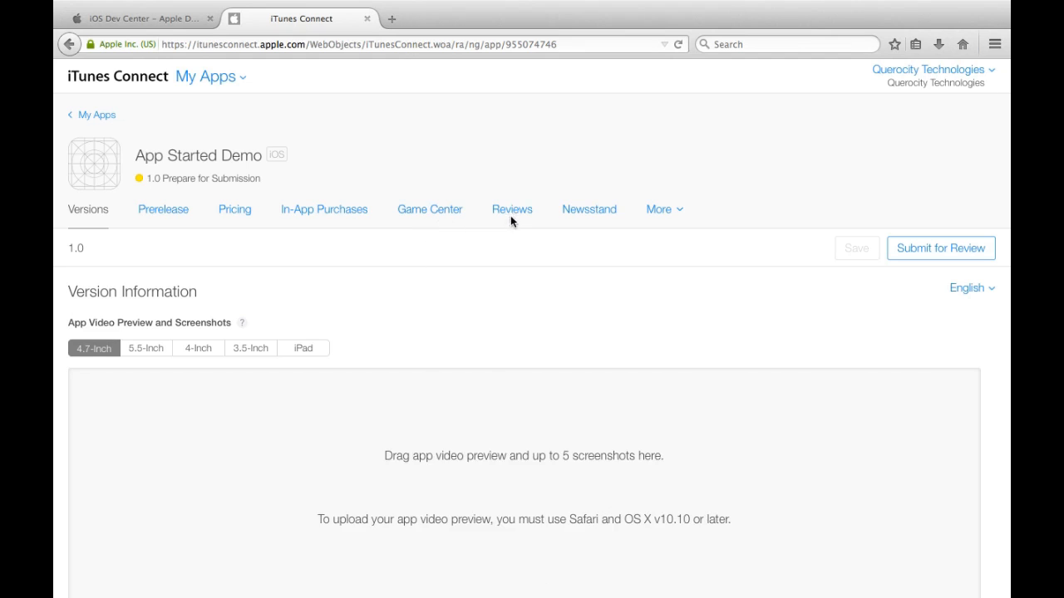
left_click(660, 218)
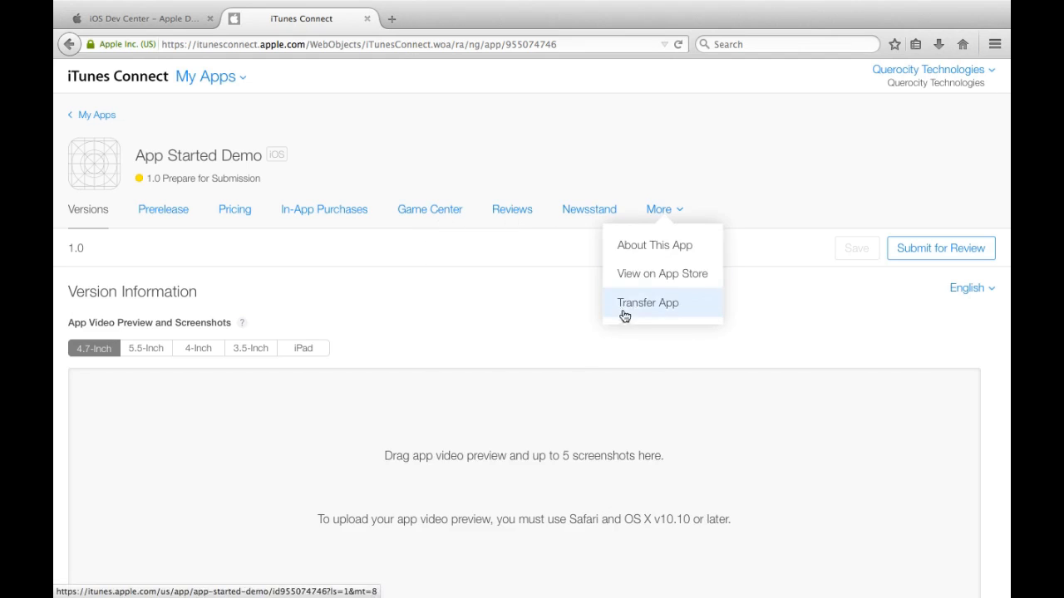
left_click(557, 291)
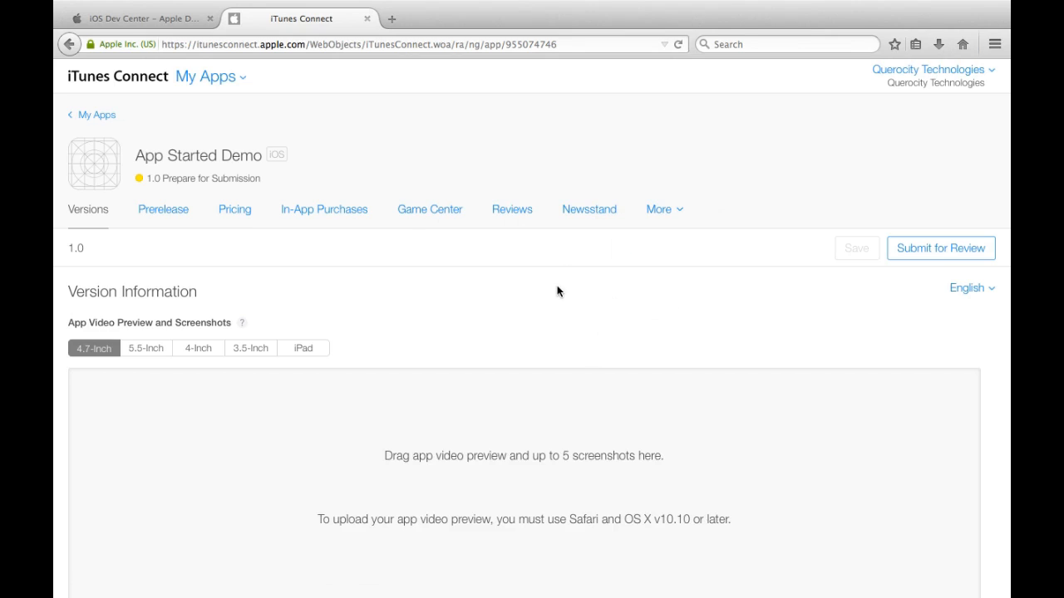
Step: Try Submit for Review, then write the app description 'This is an awesome app.'
left_click(907, 254)
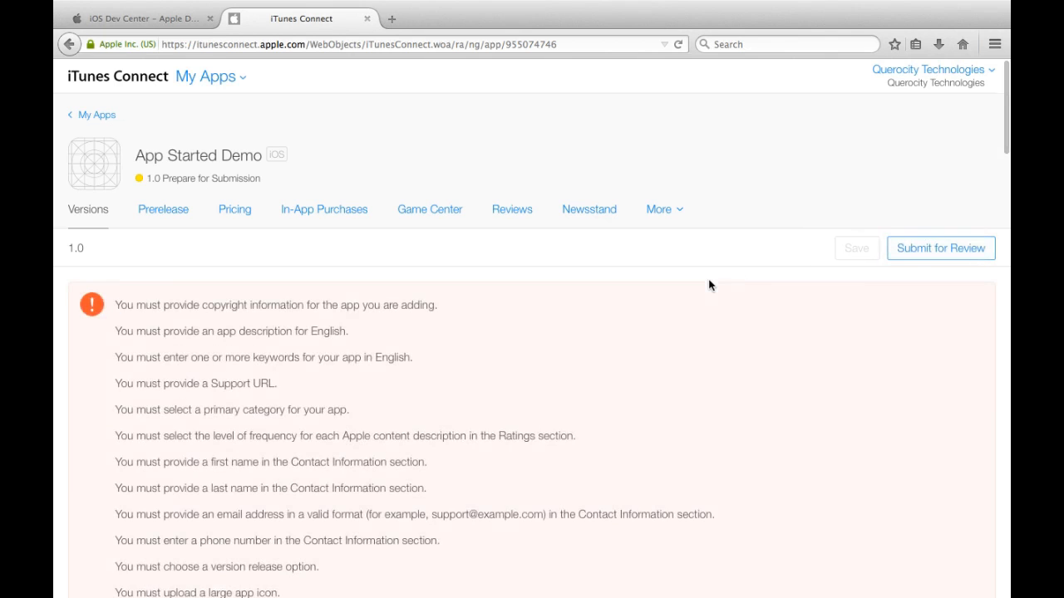
scroll(598, 332, "down", 3)
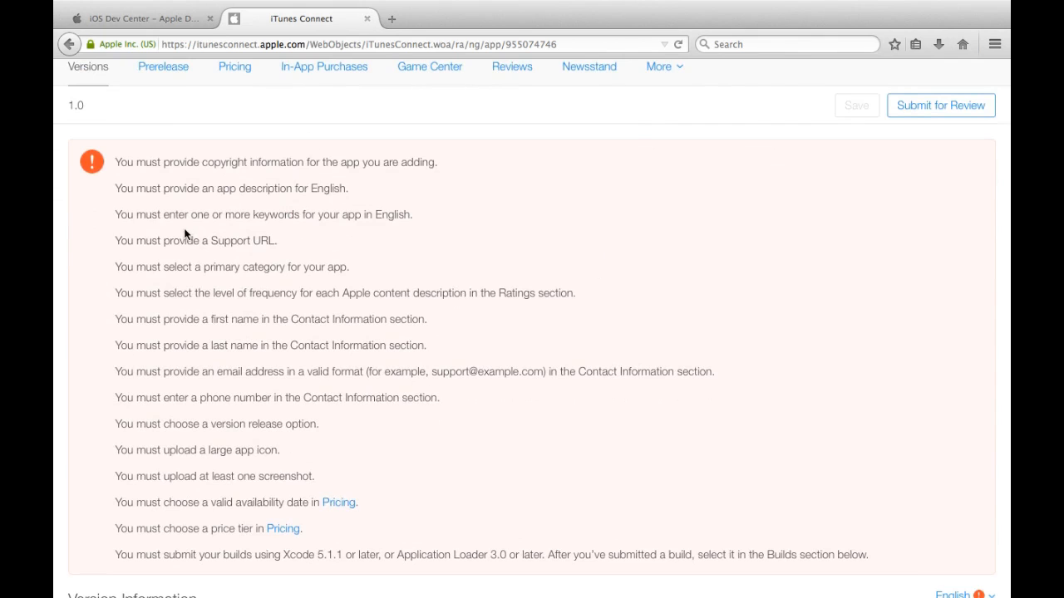
scroll(572, 216, "up", 2)
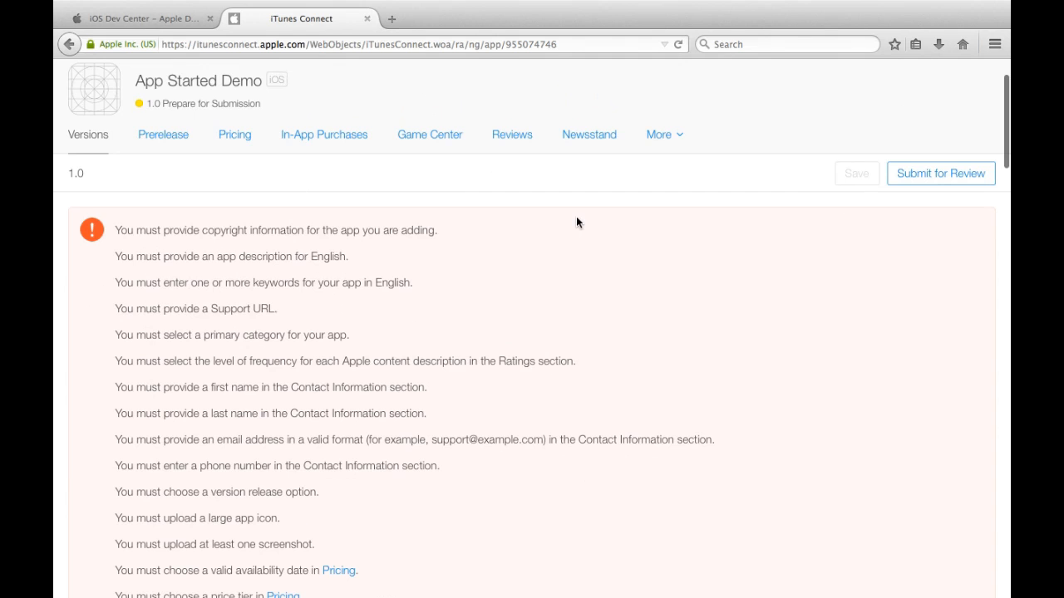
scroll(532, 251, "down", 10)
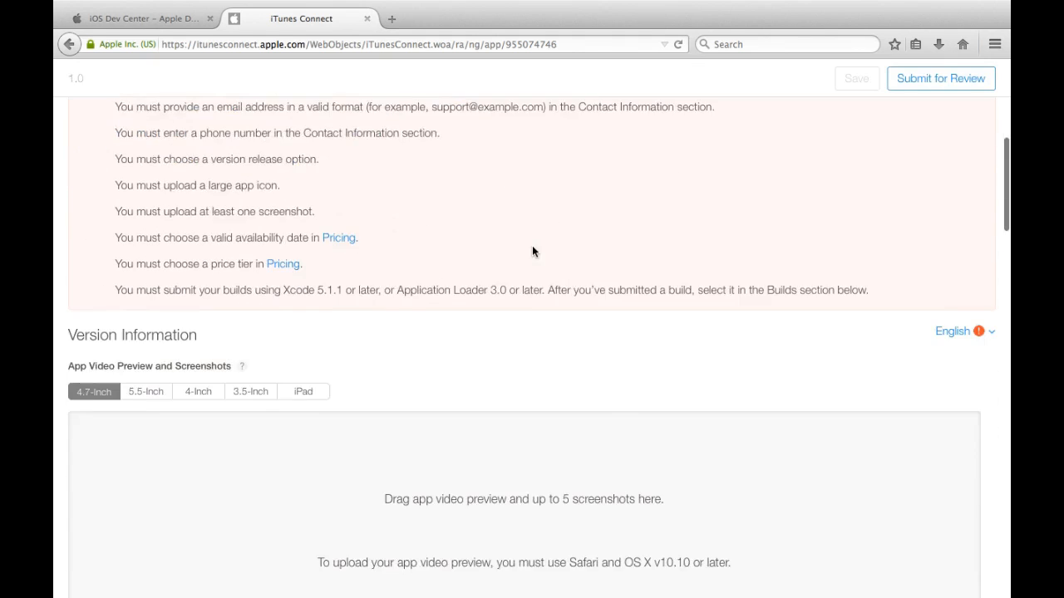
scroll(532, 245, "down", 3)
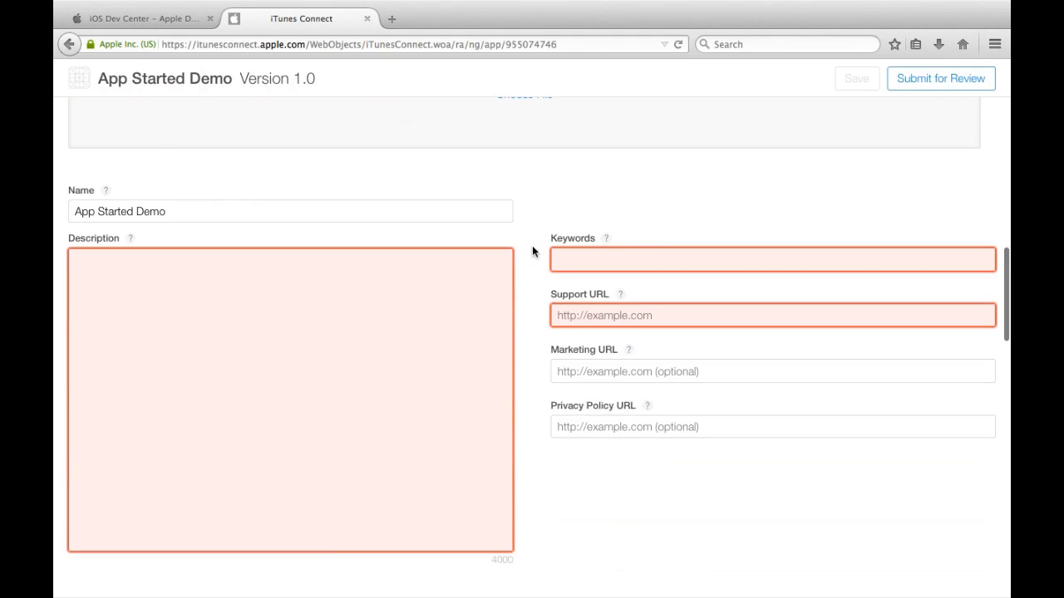
left_click(425, 313)
type("This")
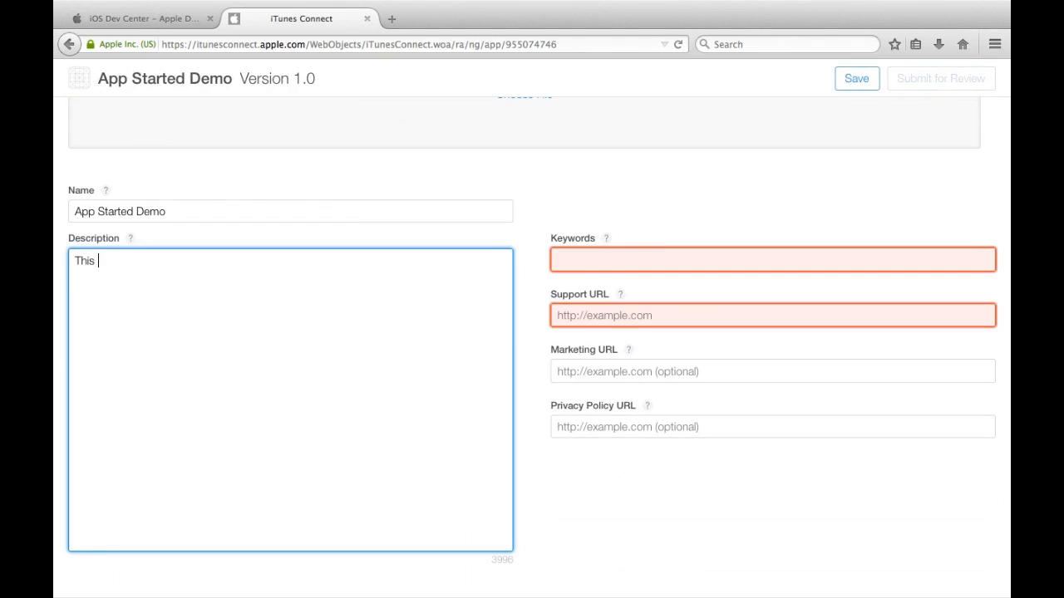
type(" is an awesome app.")
left_click(689, 261)
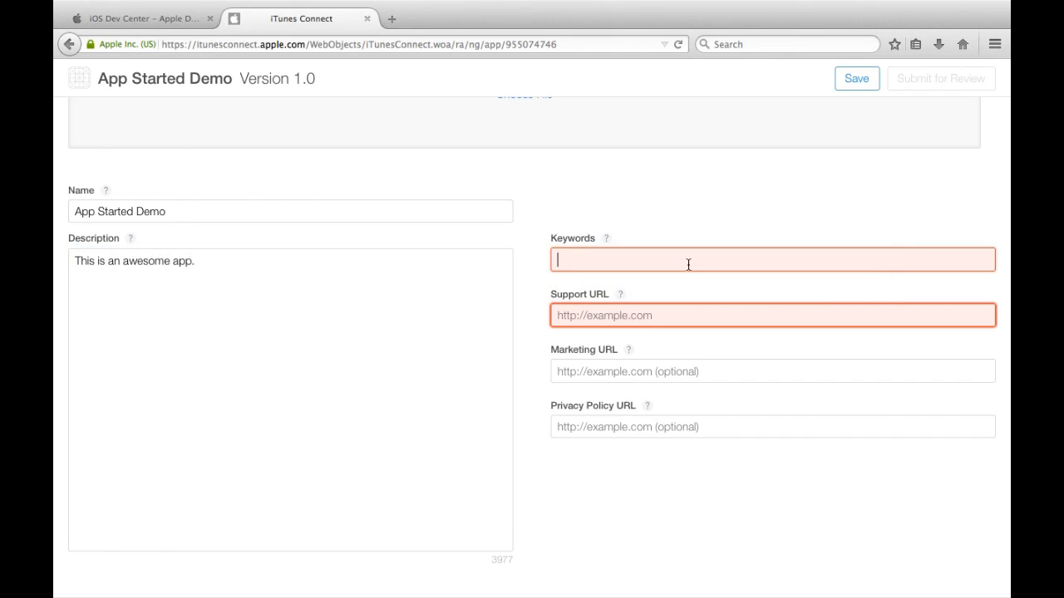
type("awesome app")
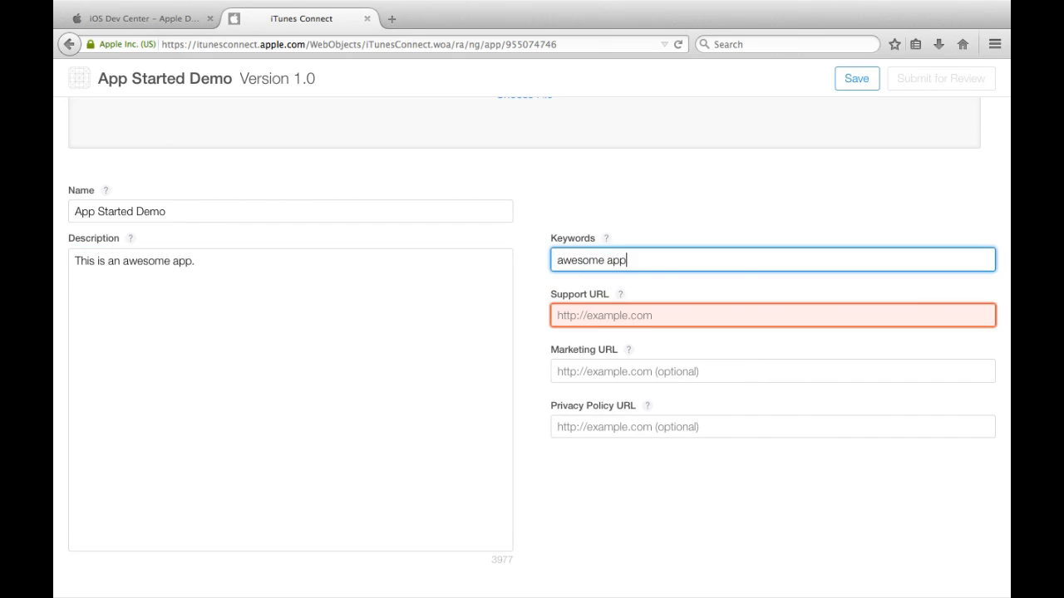
left_click(682, 316)
type("http://qnimate.com")
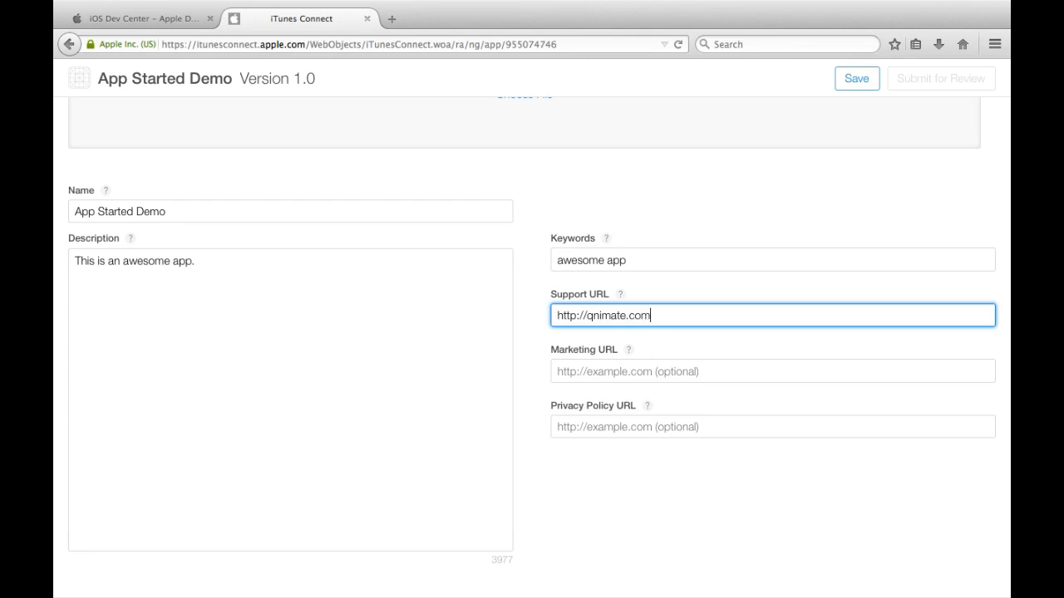
key("Tab")
key("Right")
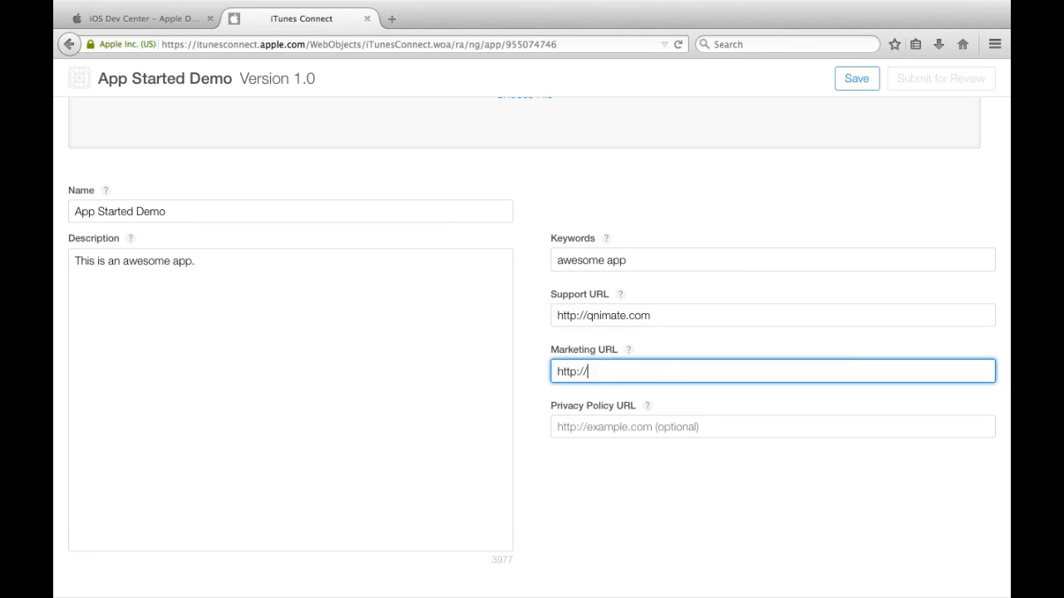
type("qnimate.com")
key("Tab")
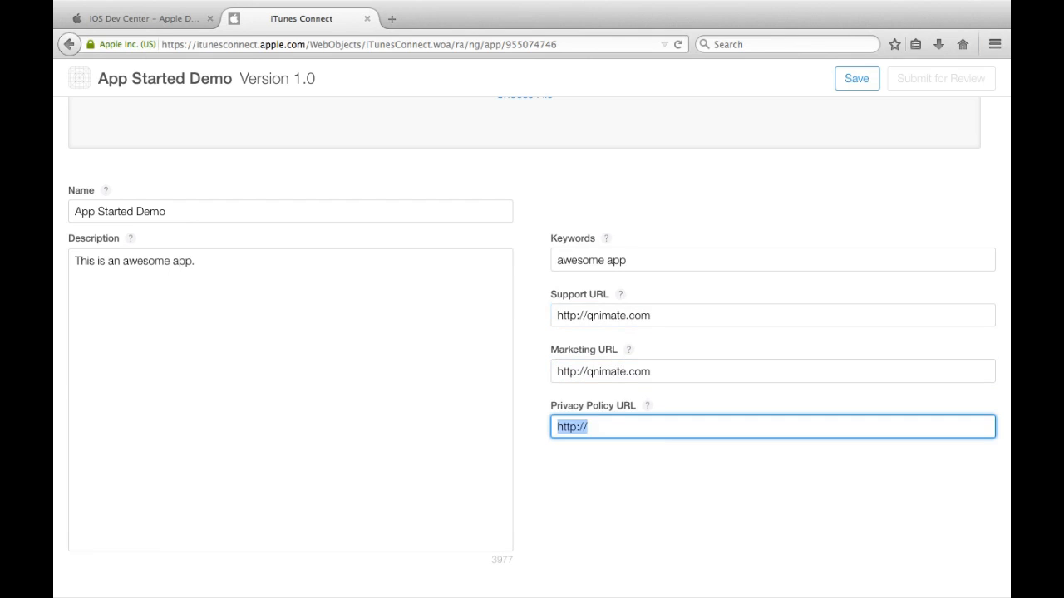
key("Right")
type("qnimate.com")
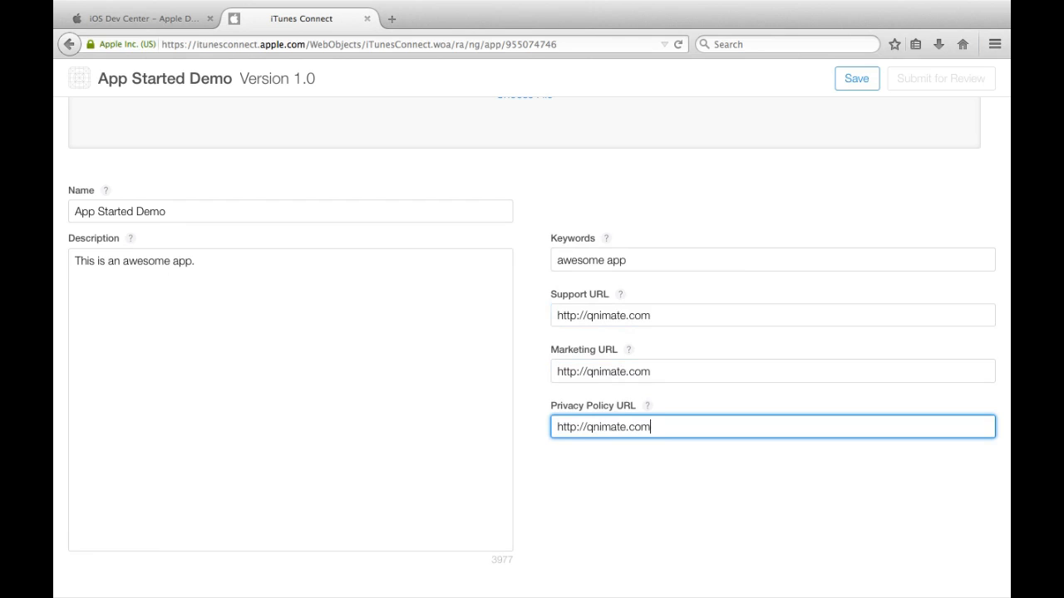
Step: Save the version 1.0 information and go to the Prerelease builds page
scroll(532, 347, "up", 3)
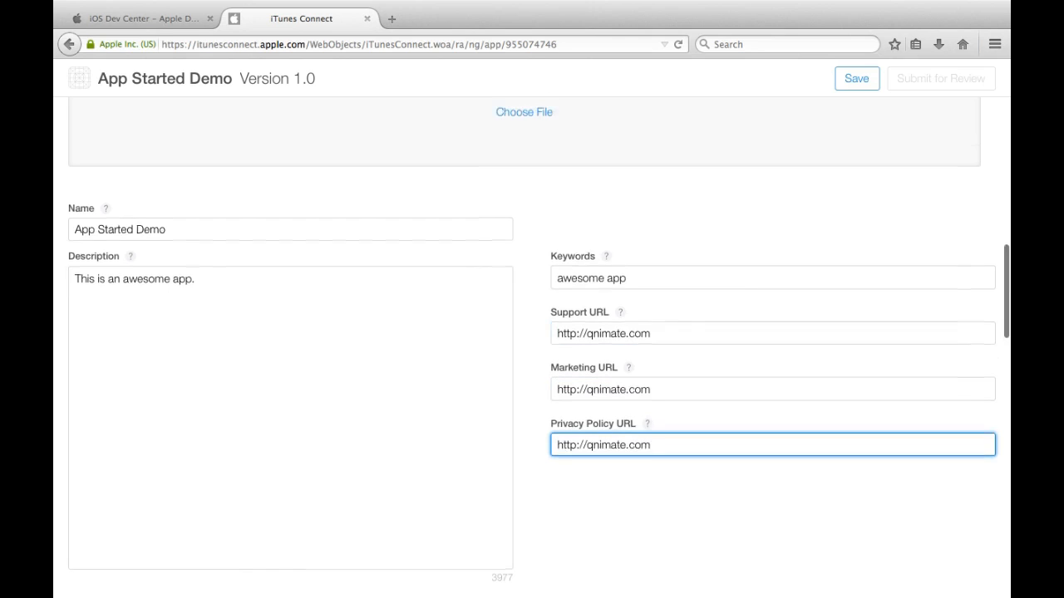
left_click(868, 79)
scroll(518, 243, "down", 5)
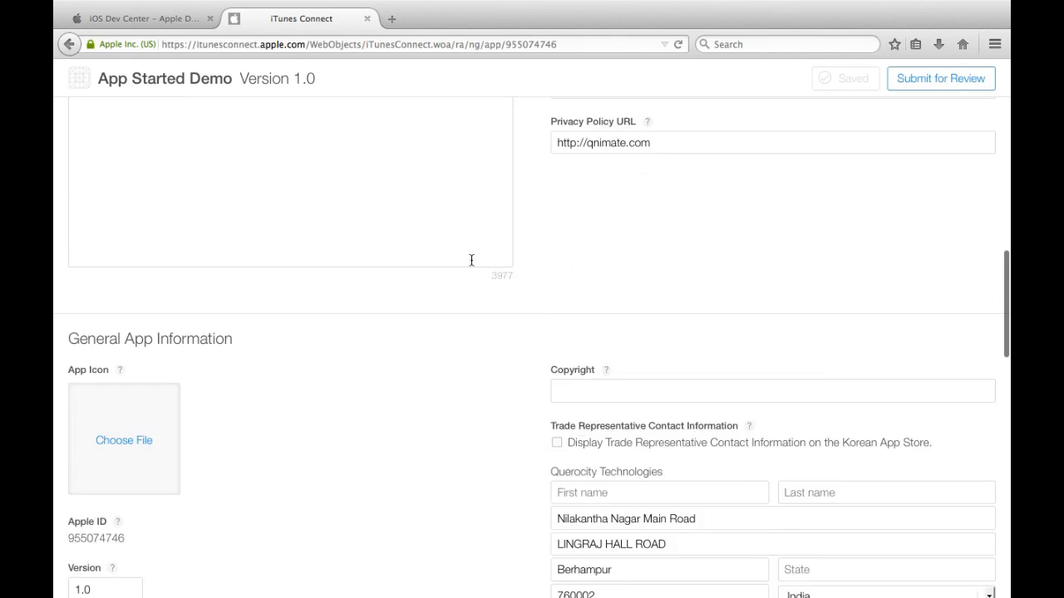
scroll(471, 260, "up", 10)
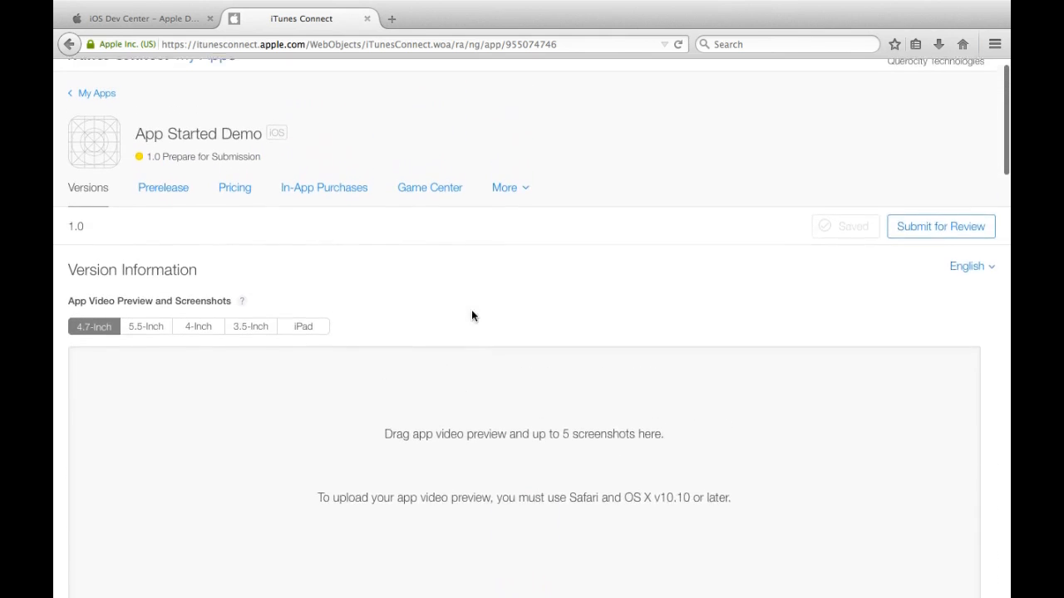
left_click(166, 214)
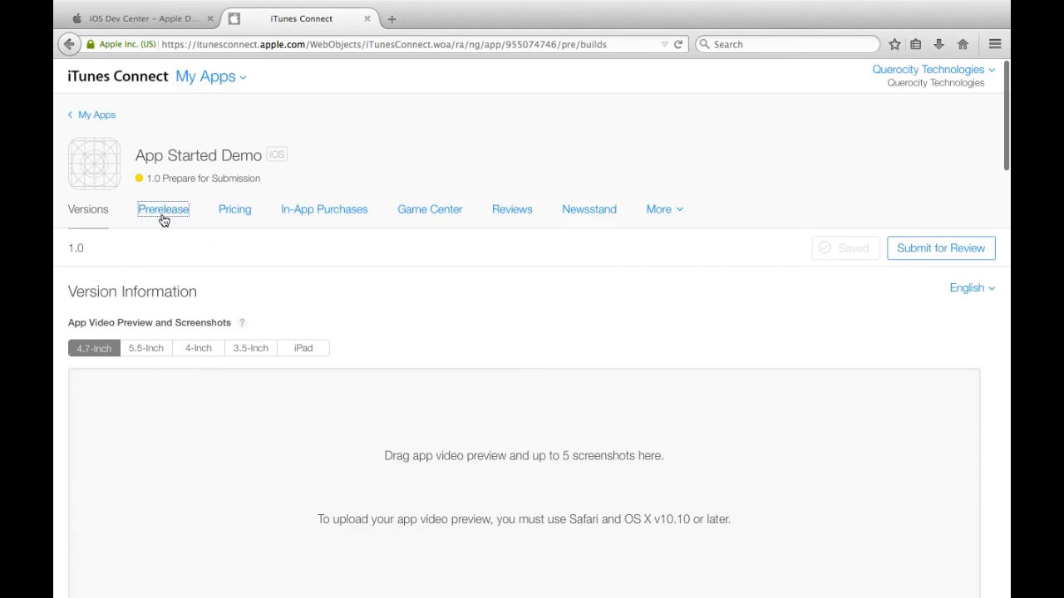
Step: Open Rights and Pricing and preview the Tier 13 price tier
left_click(237, 212)
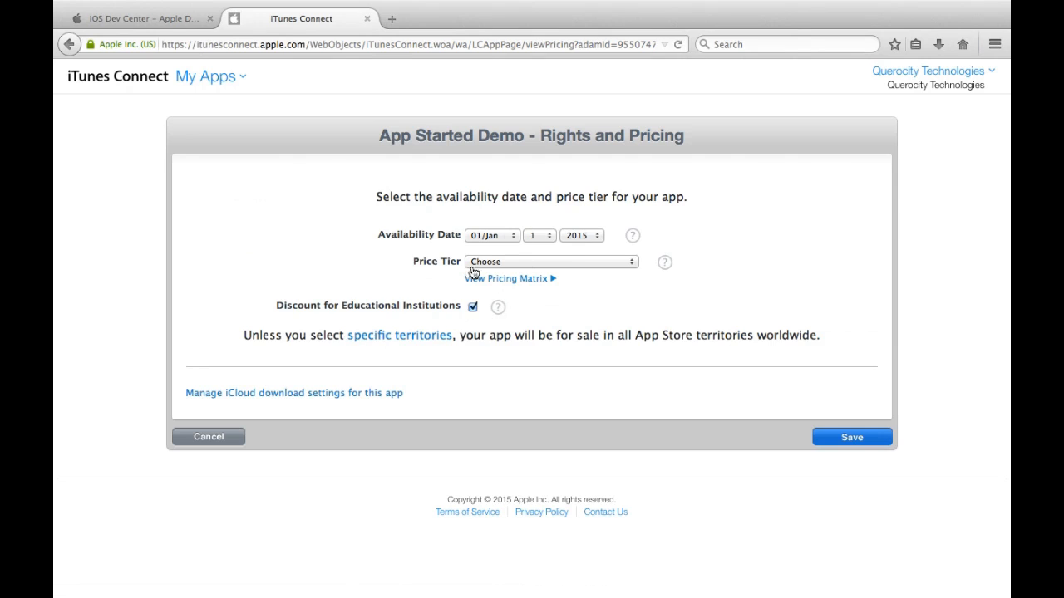
left_click(530, 262)
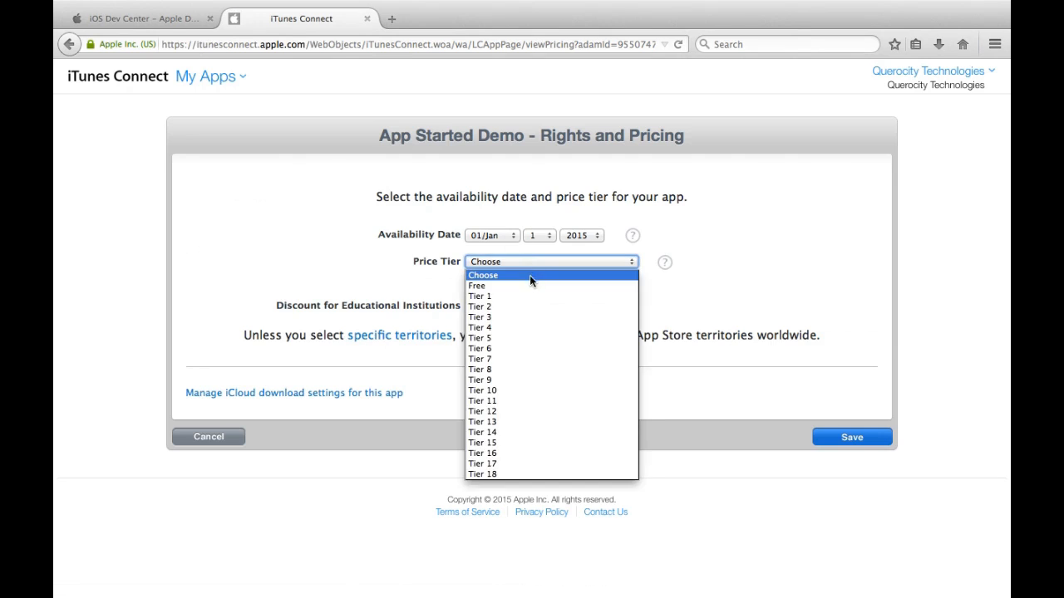
left_click(529, 284)
left_click(549, 262)
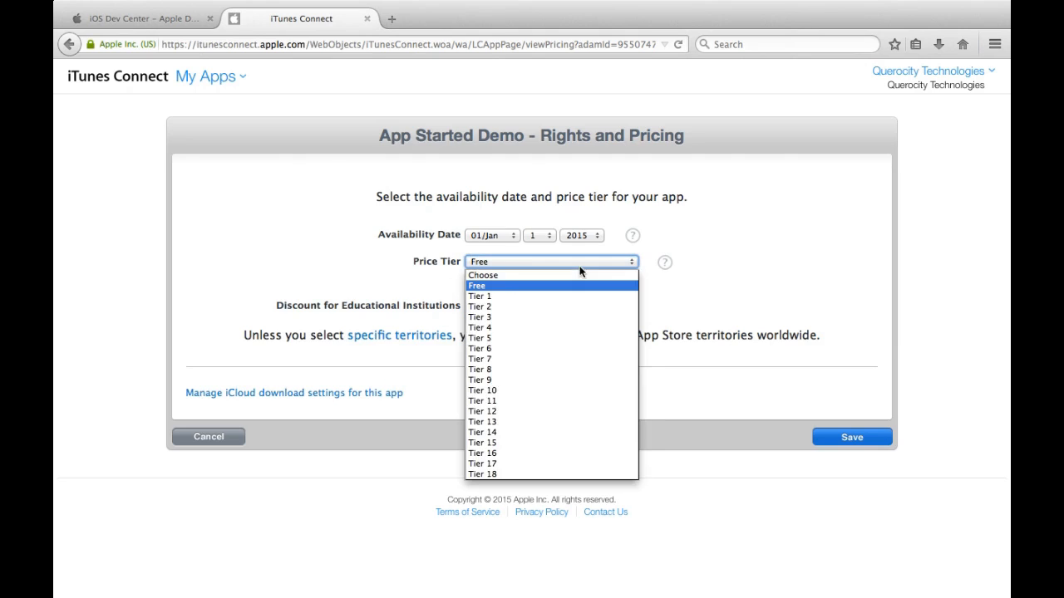
left_click(549, 422)
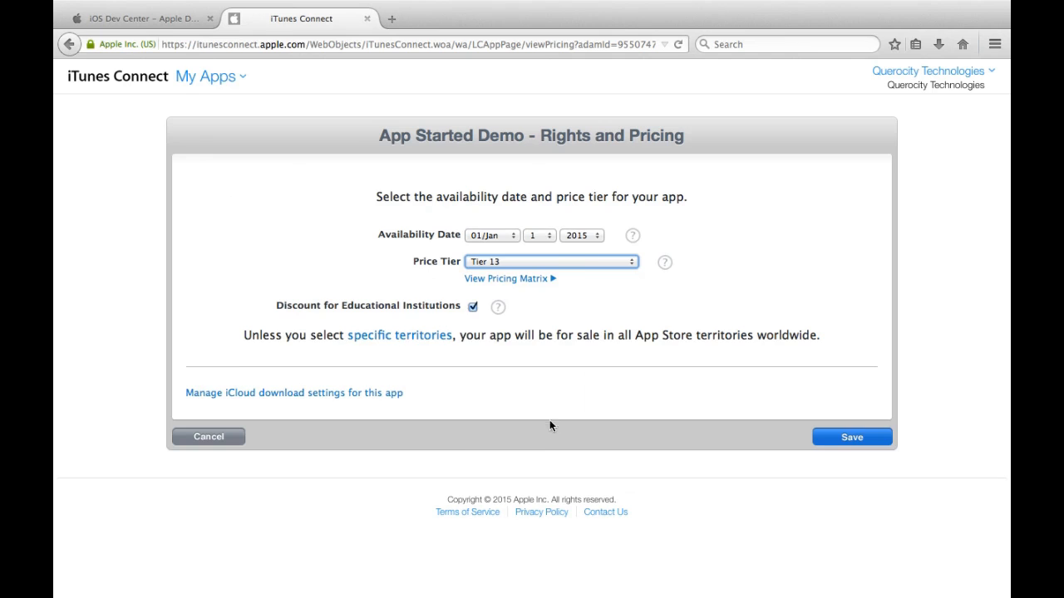
left_click(576, 262)
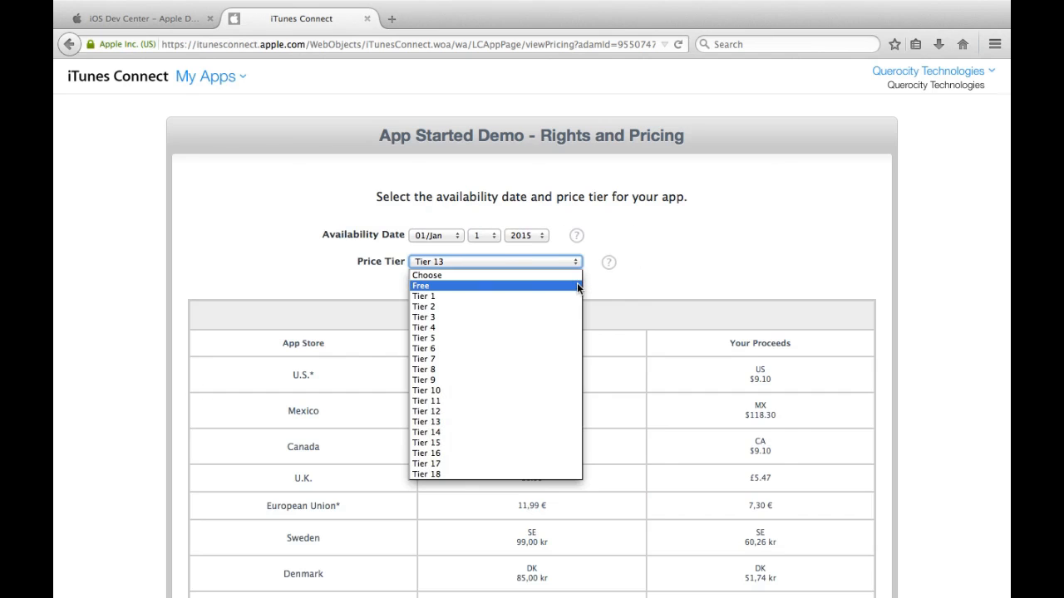
left_click(327, 312)
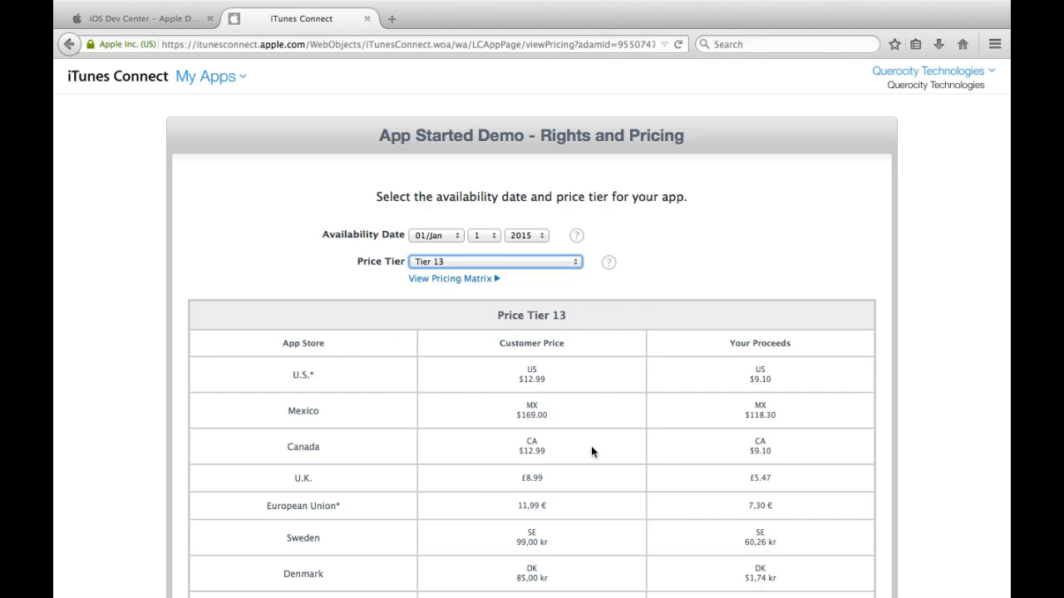
Step: Set the price tier back to Free and save the rights and pricing
scroll(591, 446, "down", 3)
left_click(468, 148)
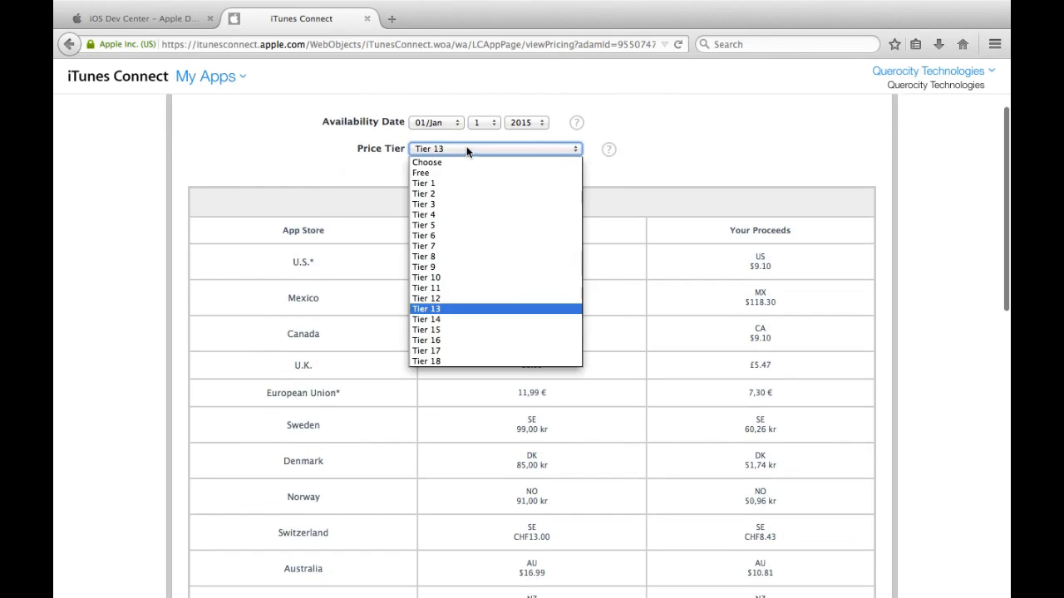
left_click(468, 174)
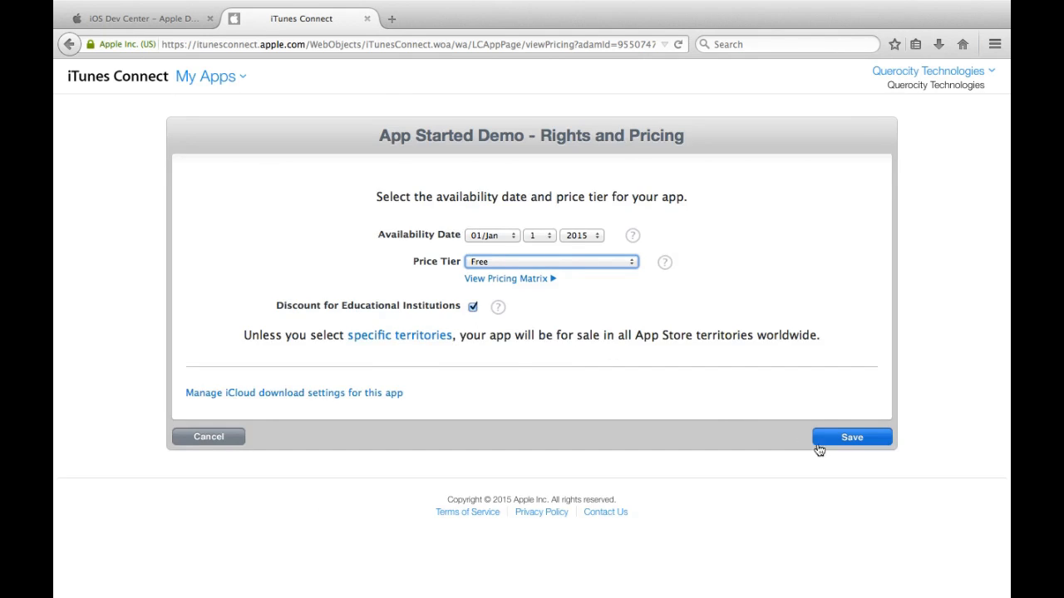
left_click(847, 447)
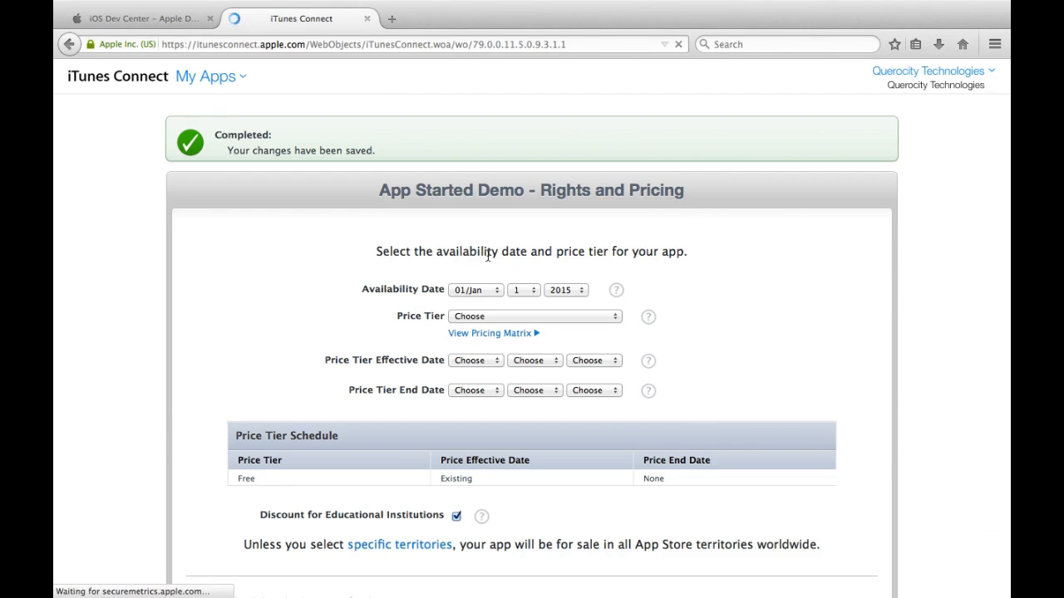
scroll(481, 256, "down", 4)
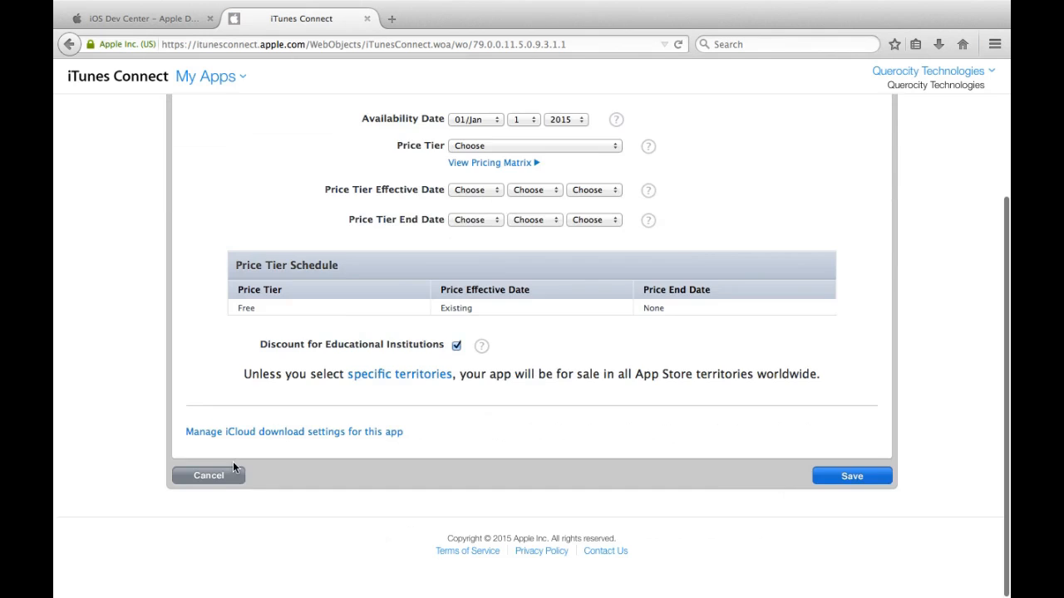
scroll(257, 481, "up", 4)
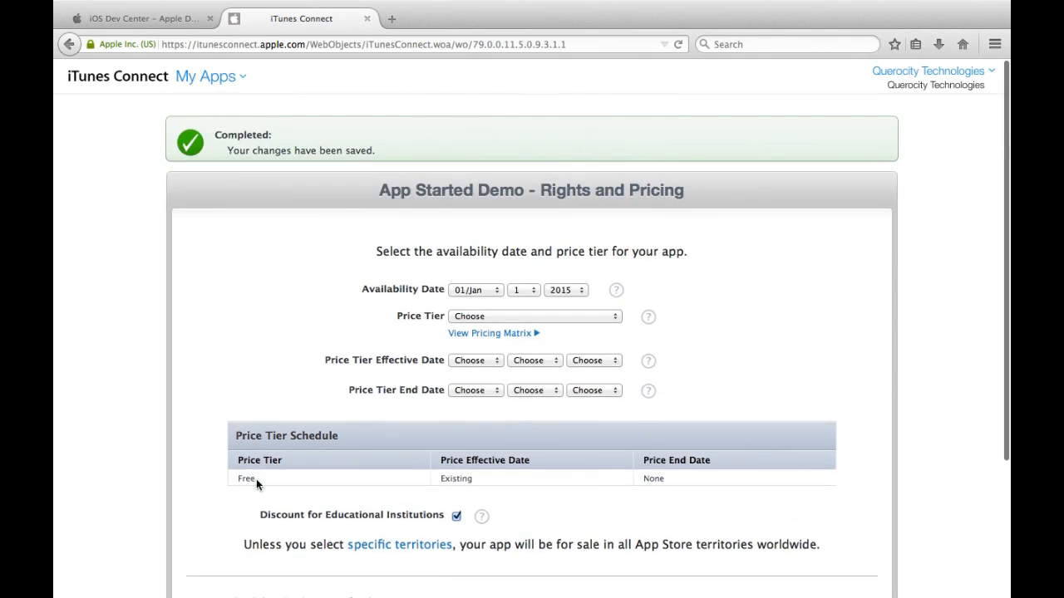
Step: Return to My Apps, open App Started Demo and enter copyright 'My Copyright'
left_click(215, 78)
left_click(224, 134)
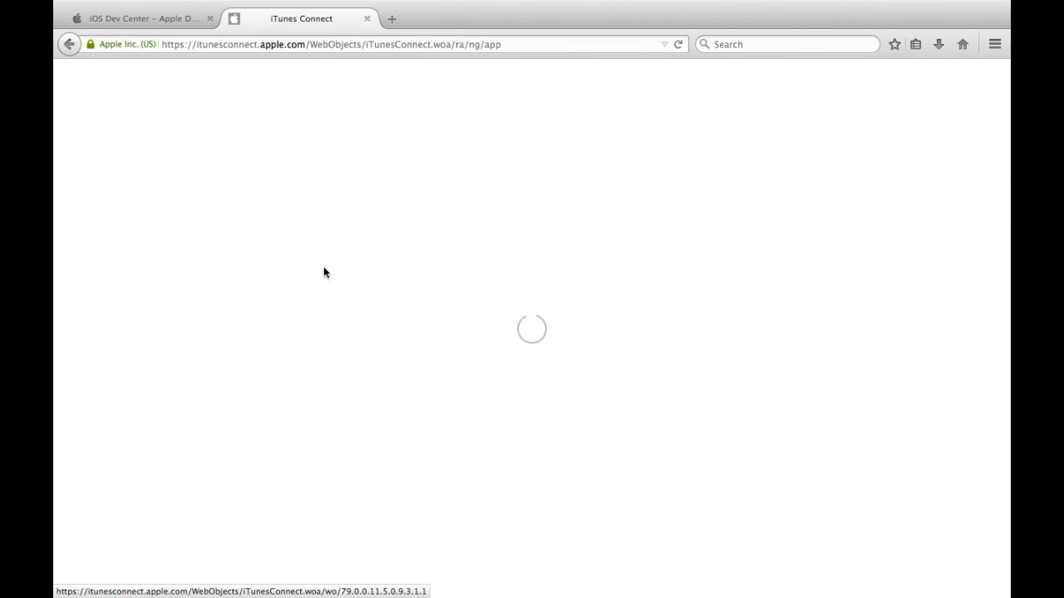
left_click(163, 232)
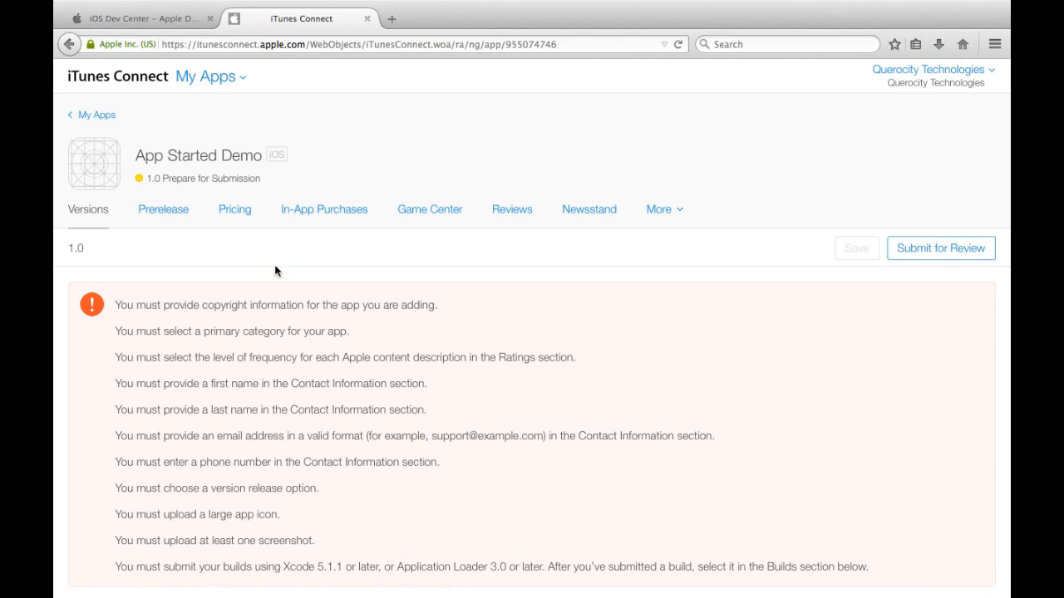
scroll(261, 255, "down", 10)
scroll(260, 256, "down", 10)
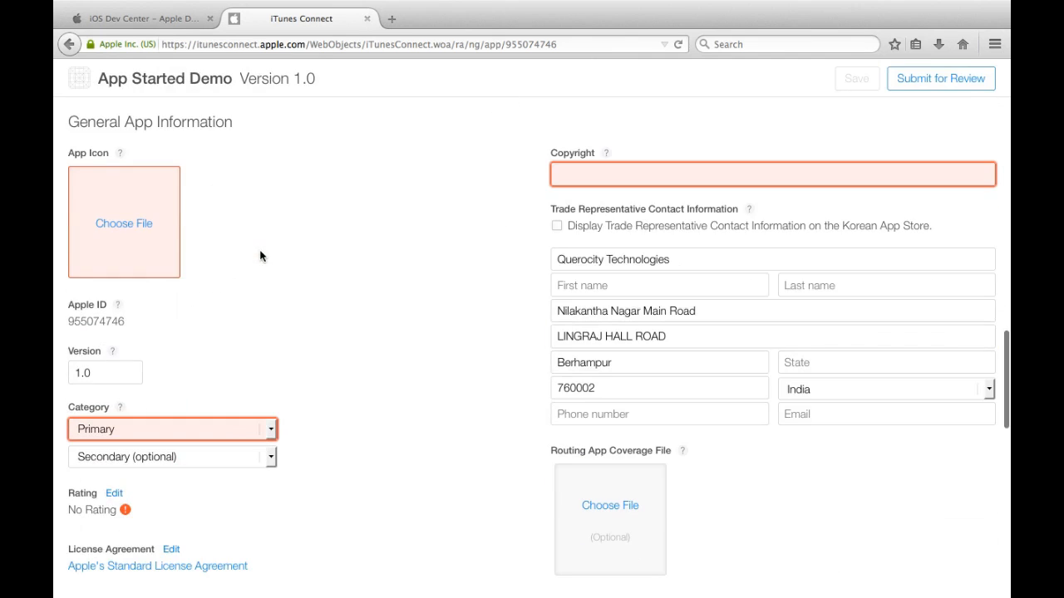
left_click(555, 173)
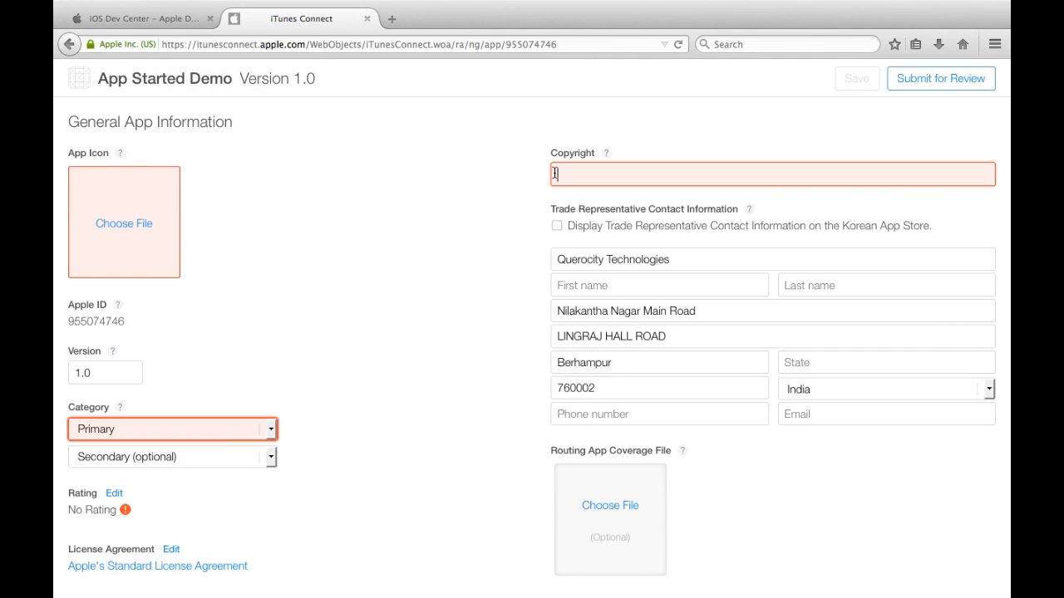
type("My Co")
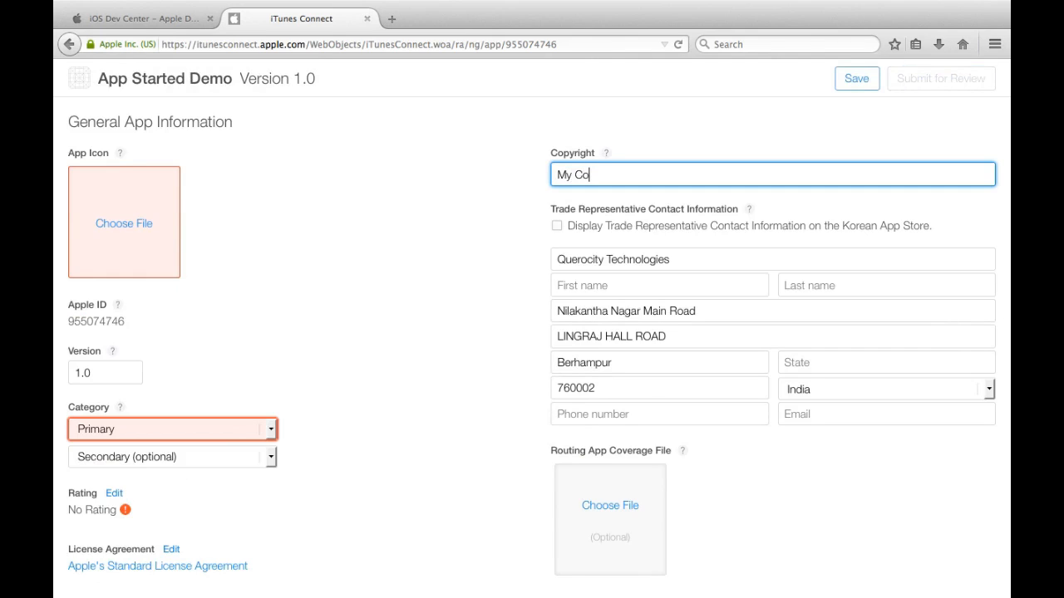
type("pyright")
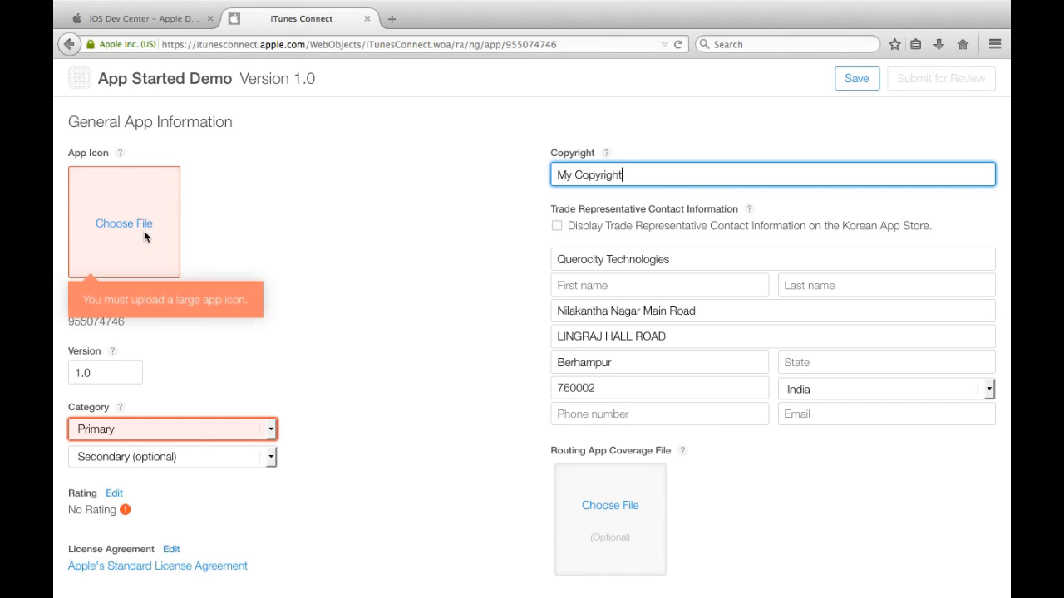
Step: Set Music as primary and Photo & Video as secondary category, confirm Ages 4+, and save
left_click(193, 427)
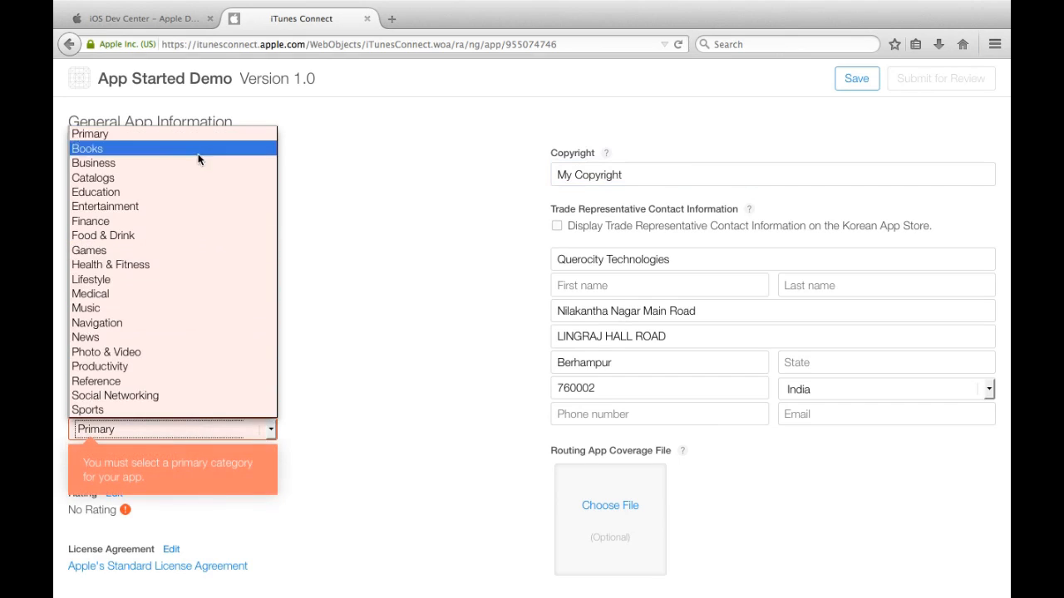
left_click(211, 309)
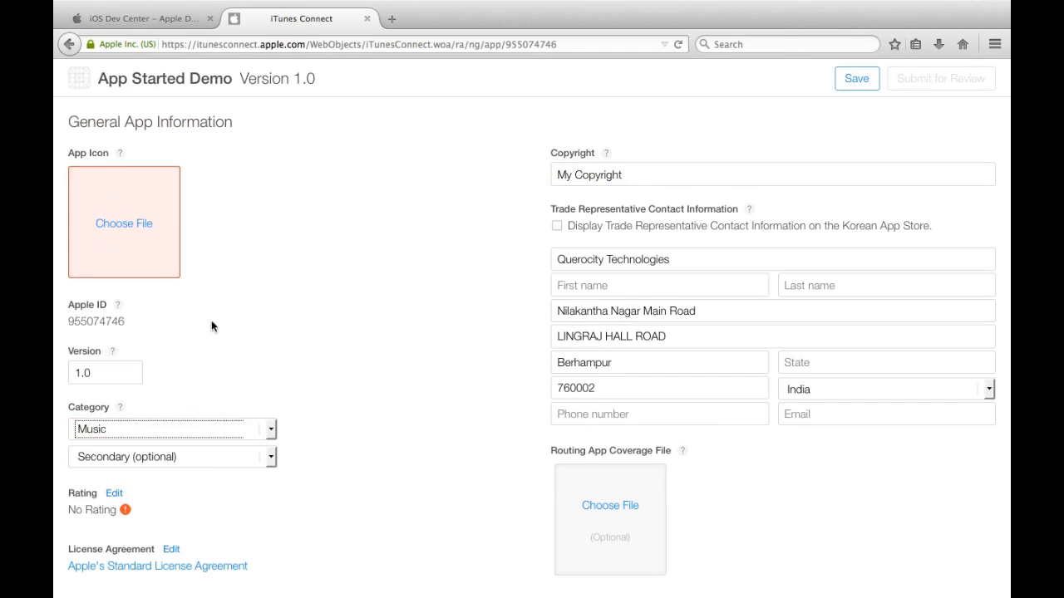
left_click(223, 455)
left_click(227, 371)
scroll(284, 424, "down", 3)
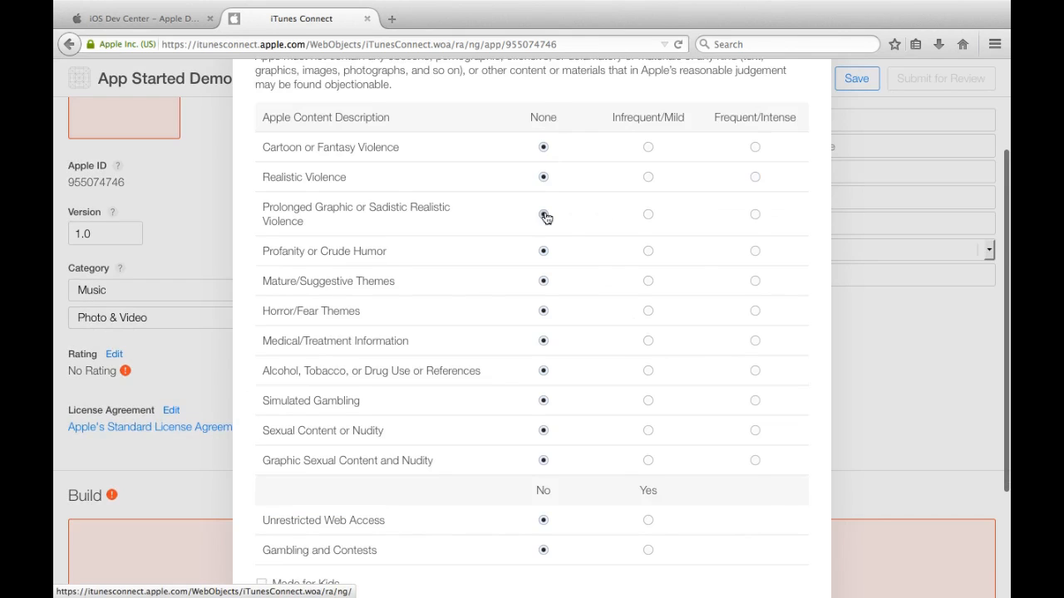
scroll(545, 216, "down", 3)
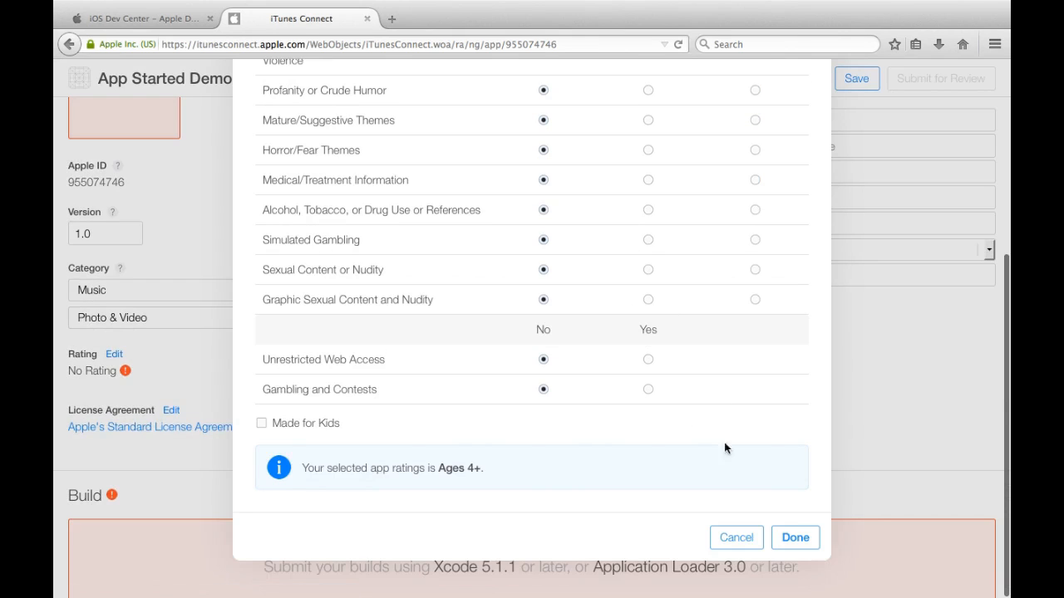
left_click(800, 539)
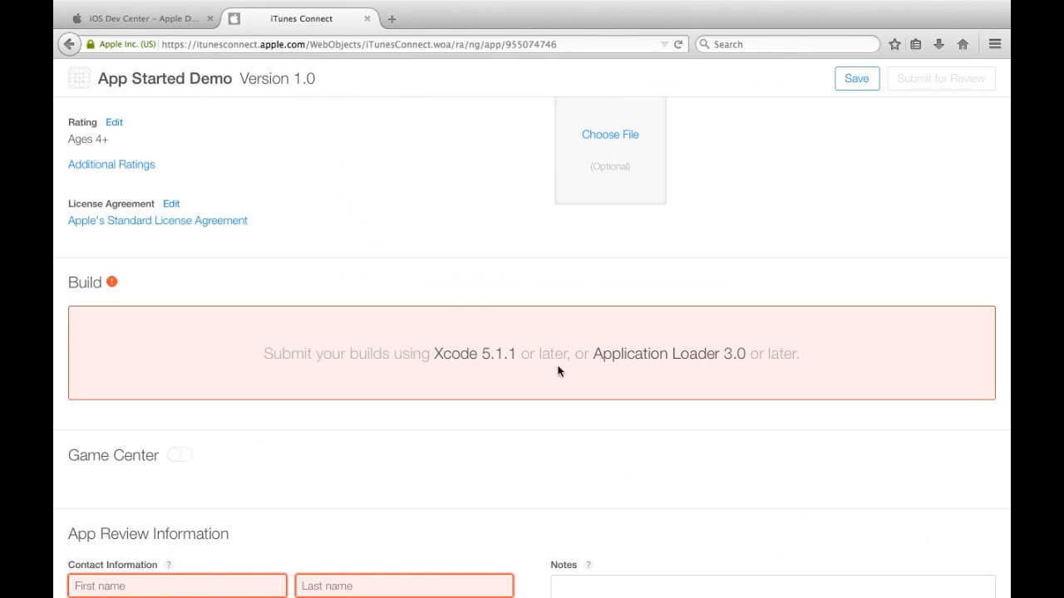
double_click(532, 361)
left_click(536, 407)
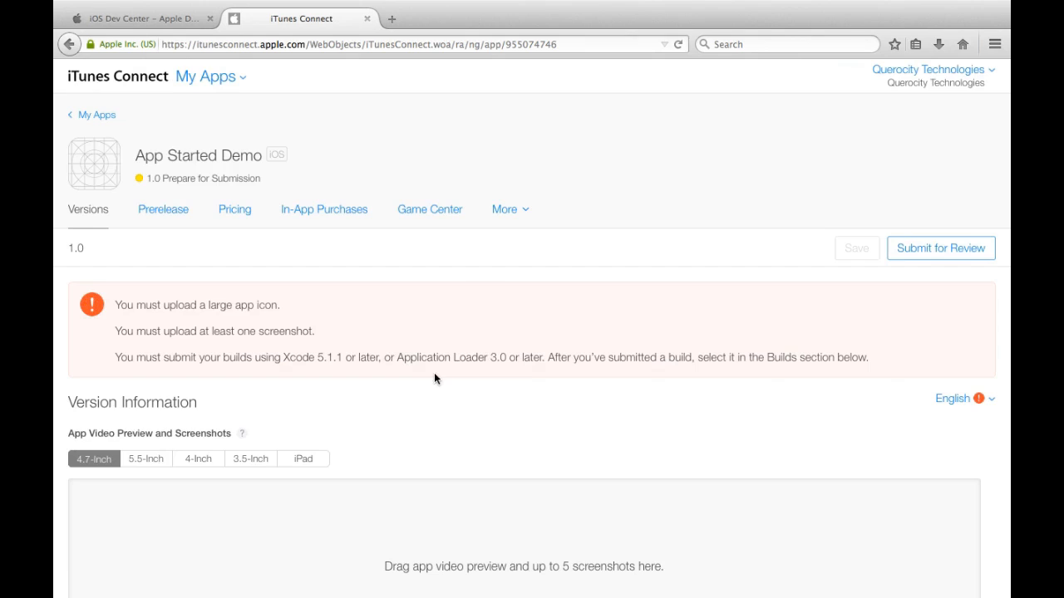
mouse_move(394, 357)
left_mouse_down()
mouse_move(491, 358)
mouse_move(415, 357)
left_mouse_up()
left_click(506, 358)
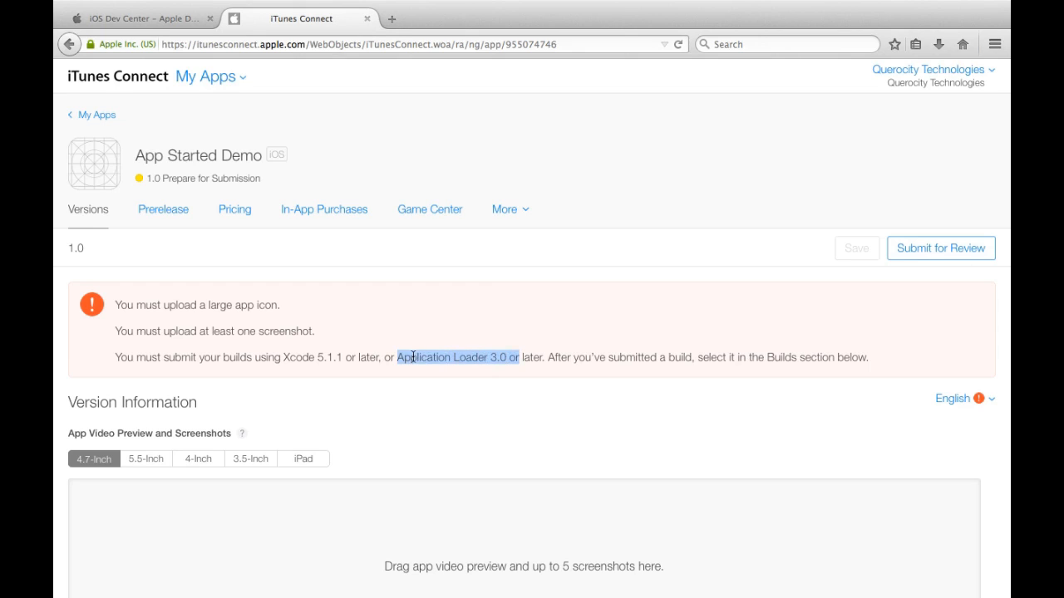
left_click(407, 357)
left_click_drag(399, 357, 505, 359)
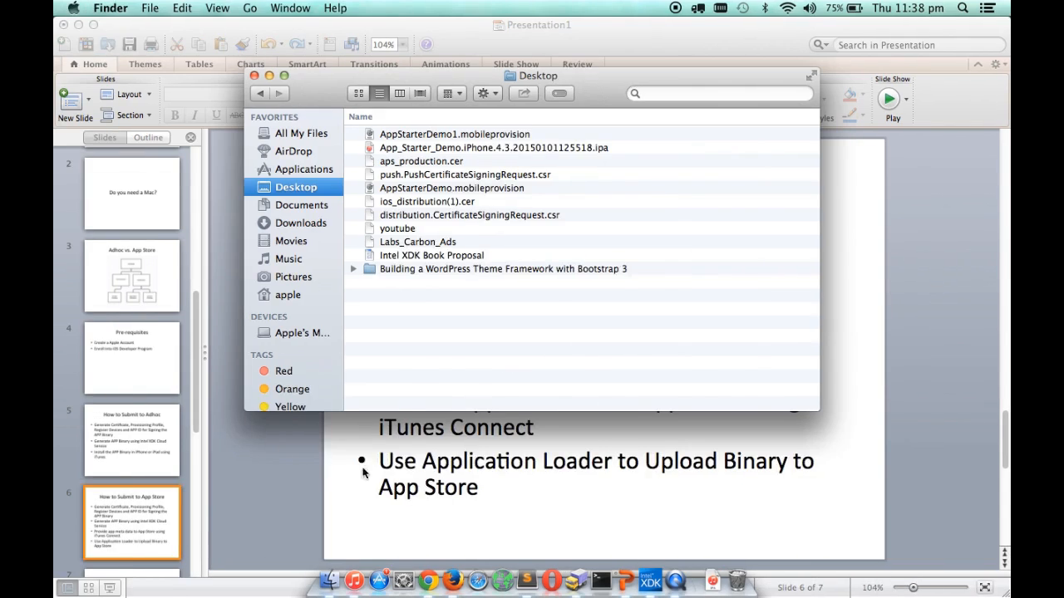
Step: Highlight slide 6's iTunes Connect metadata bullet and warnings, then reopen the App Started Demo page
left_click(320, 475)
left_click_drag(539, 429, 397, 407)
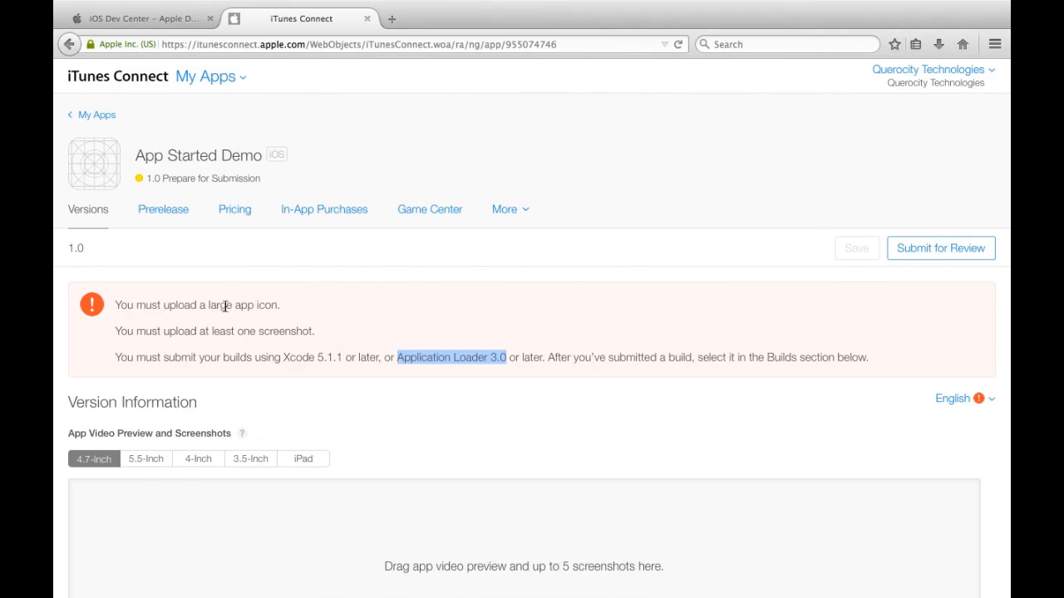
left_click_drag(319, 331, 115, 305)
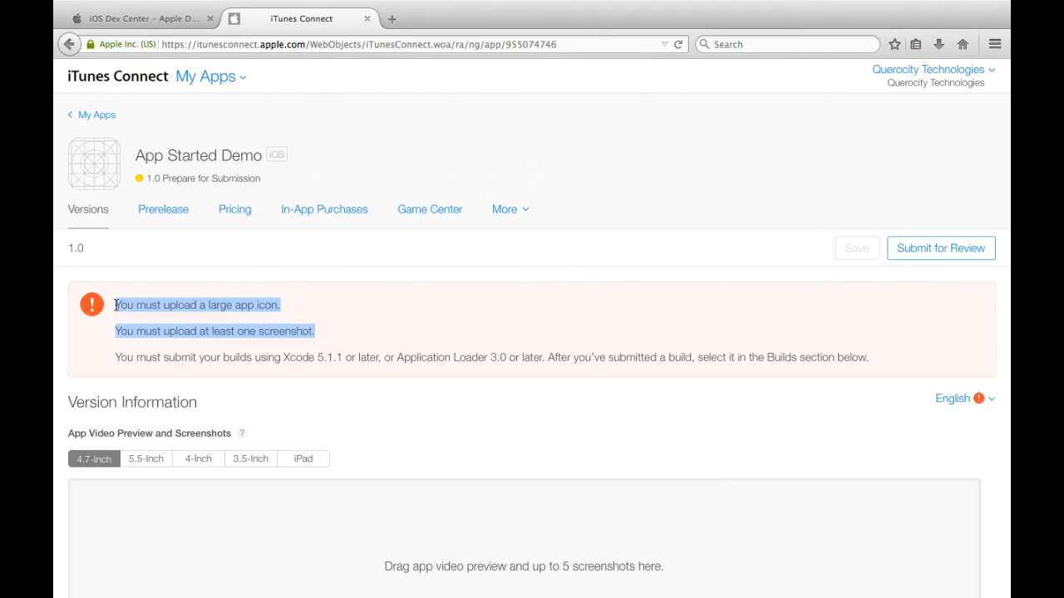
left_click(352, 298)
key("super+Tab")
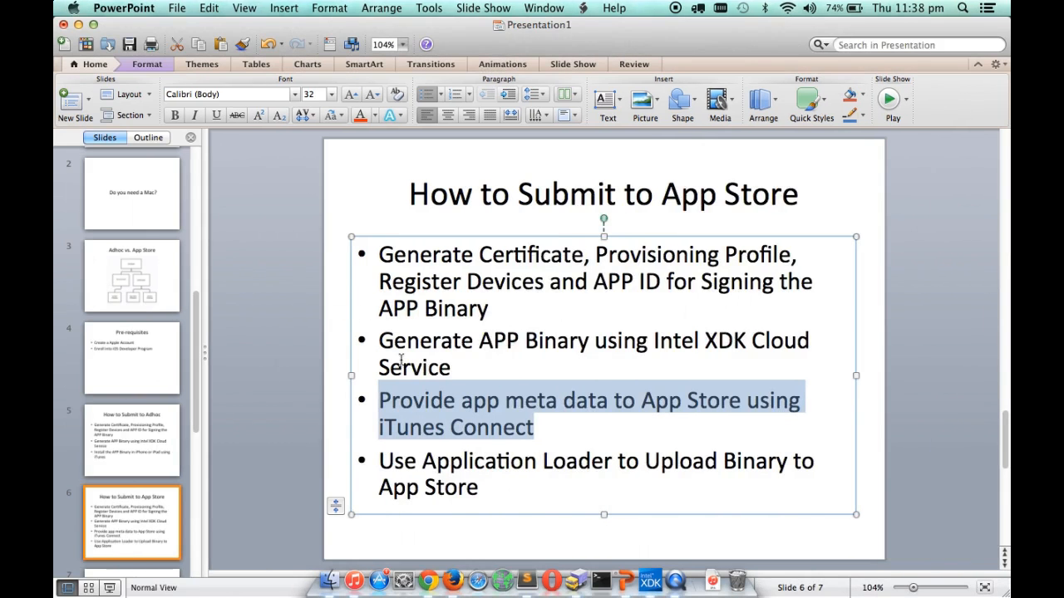
left_click(495, 500)
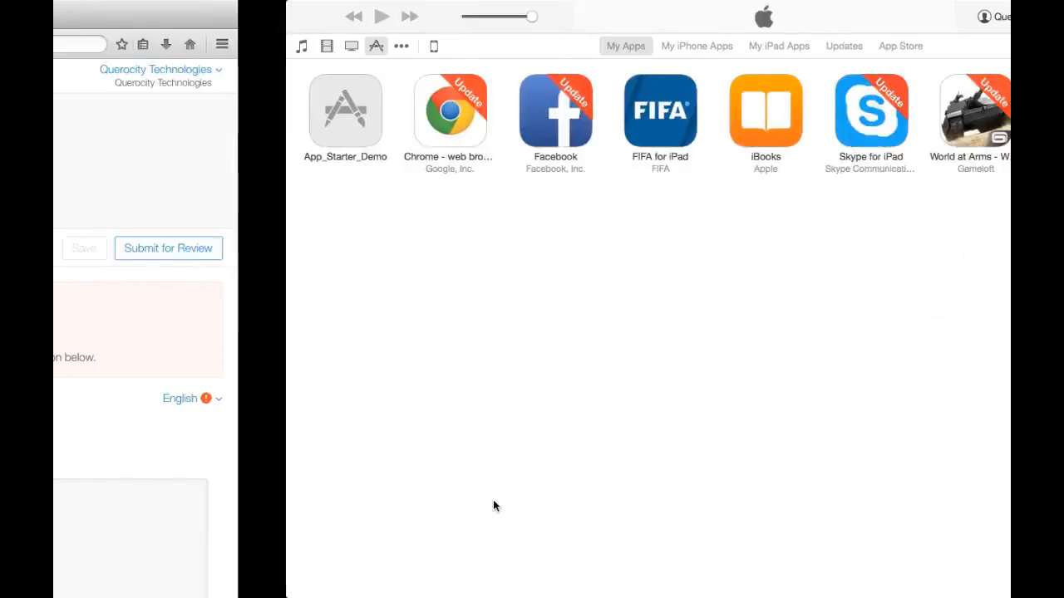
left_click(375, 218)
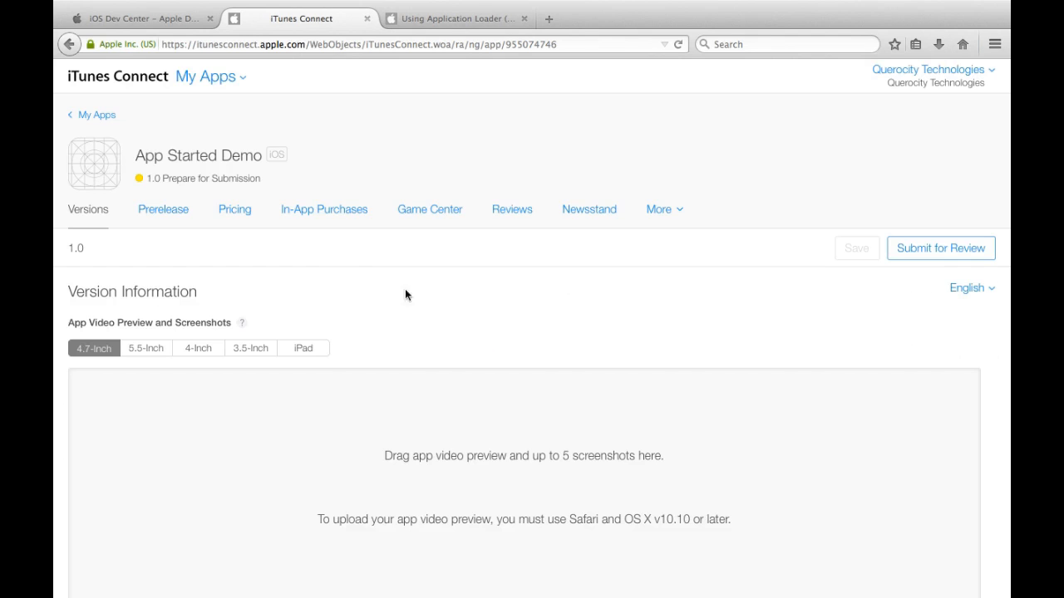
Step: Download Application Loader 3.0 from the Build section, saving the disk image file
scroll(443, 297, "down", 15)
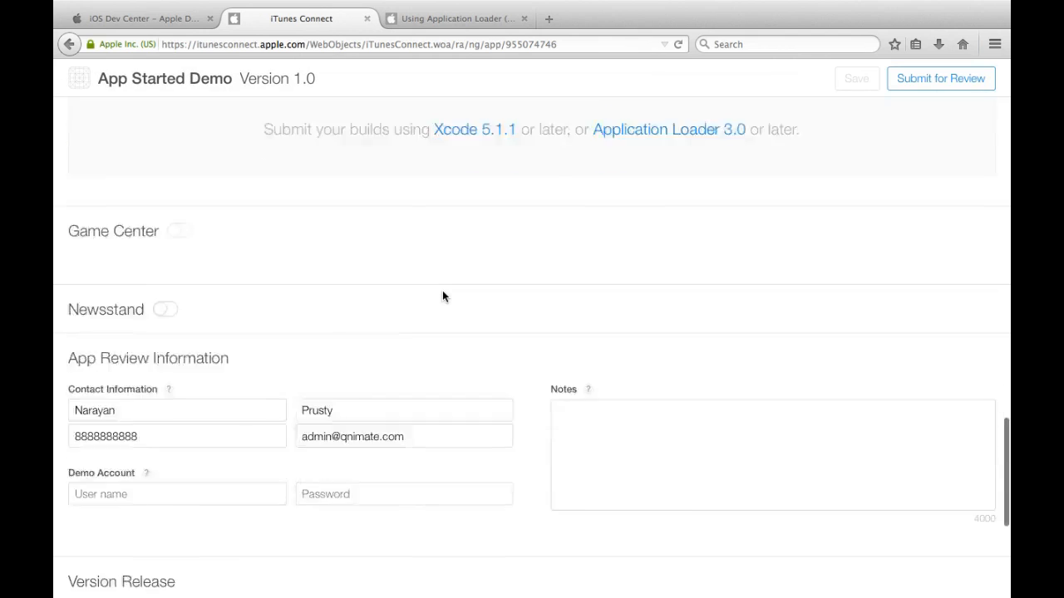
scroll(656, 232, "down", 5)
scroll(657, 238, "up", 6)
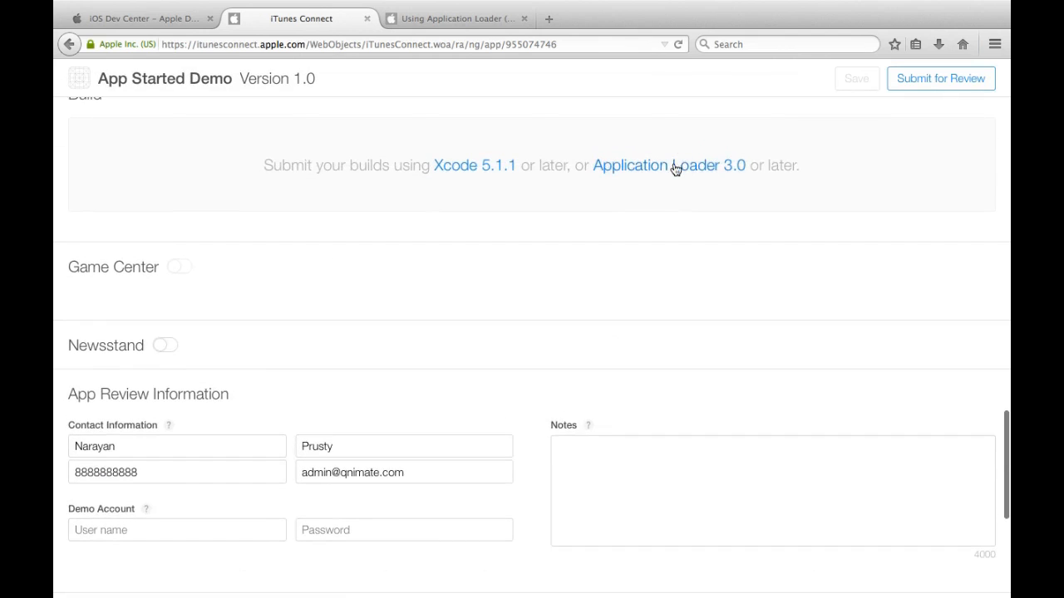
left_click(675, 169)
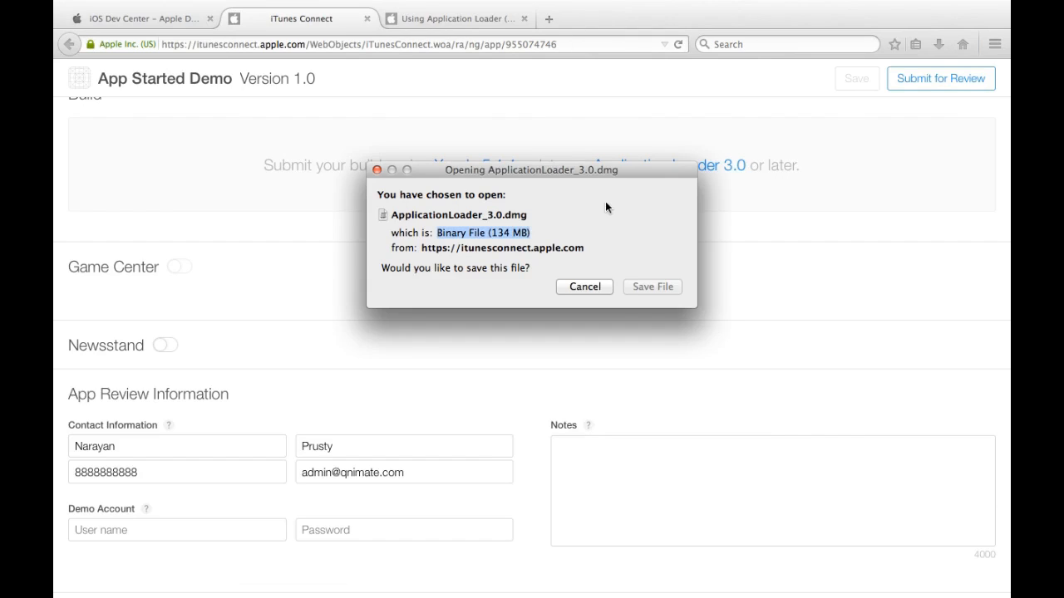
left_click(653, 286)
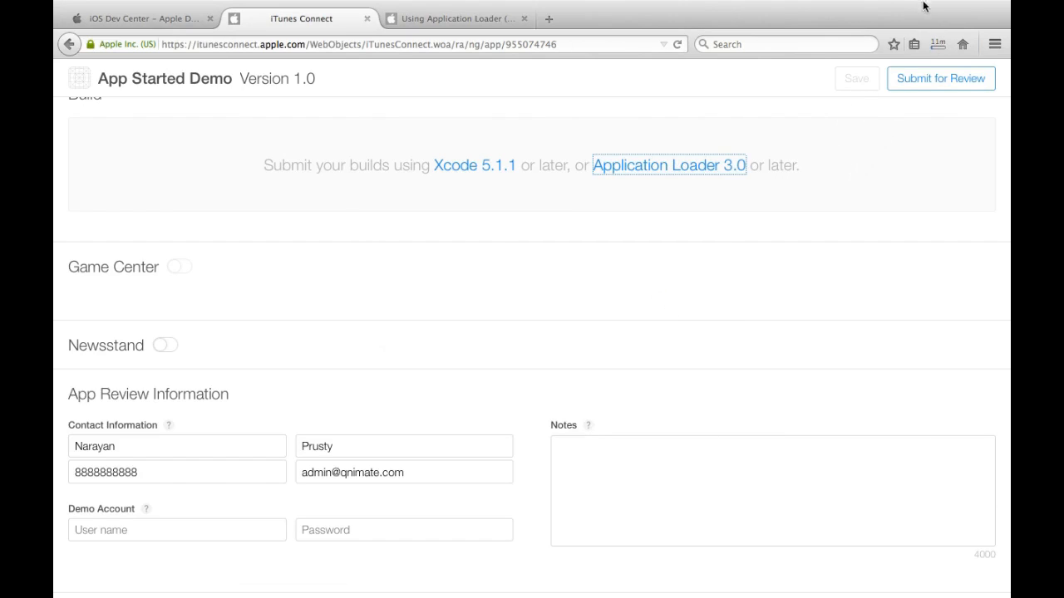
Step: Watch the Downloads panel until ApplicationLoader_3.0.dmg (134 MB) finishes
left_click(937, 44)
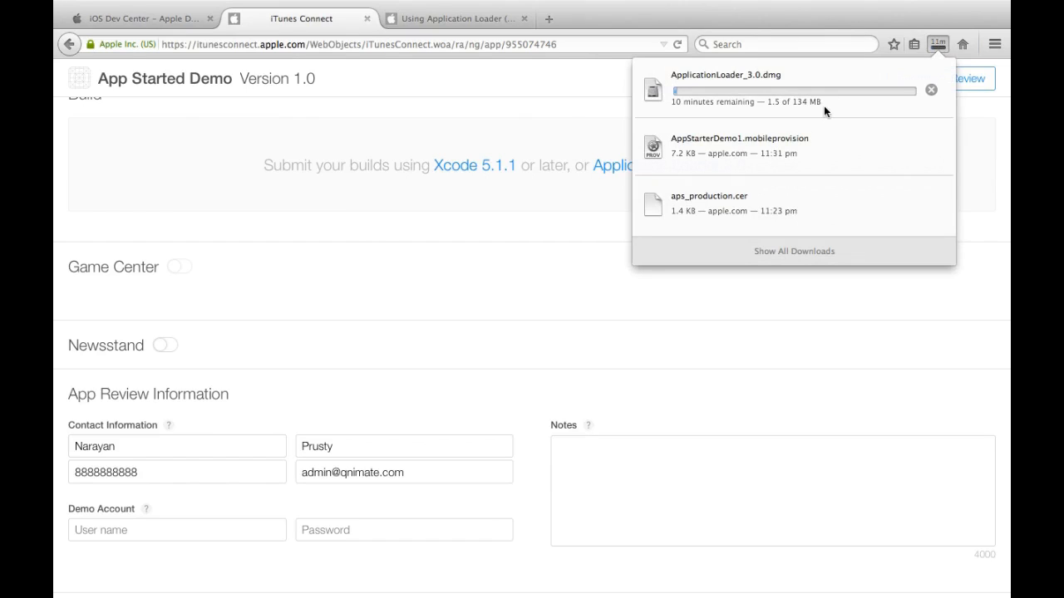
mouse_move(783, 8)
left_click(649, 8)
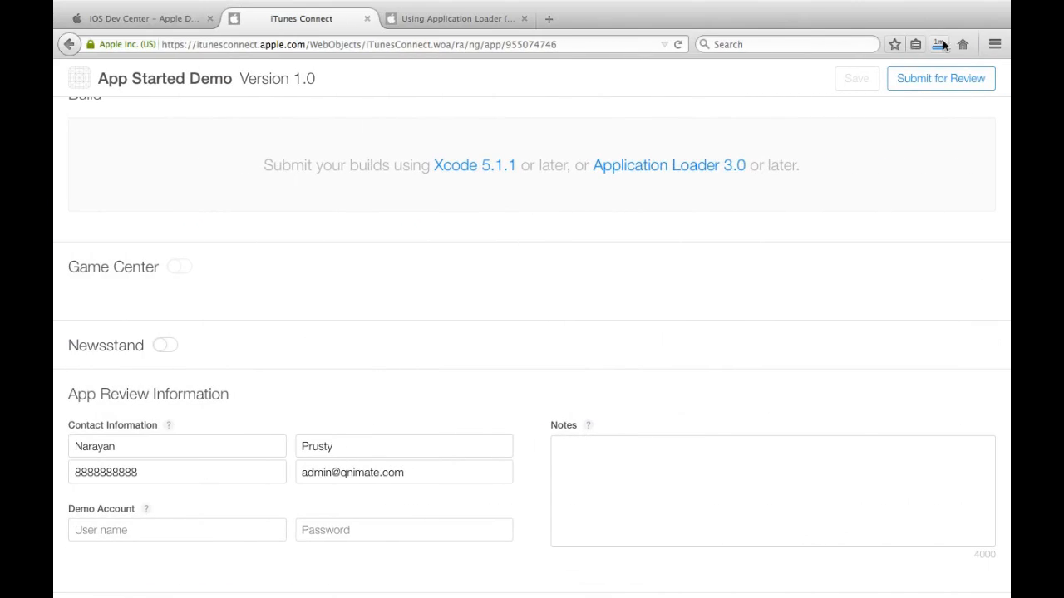
left_click(943, 41)
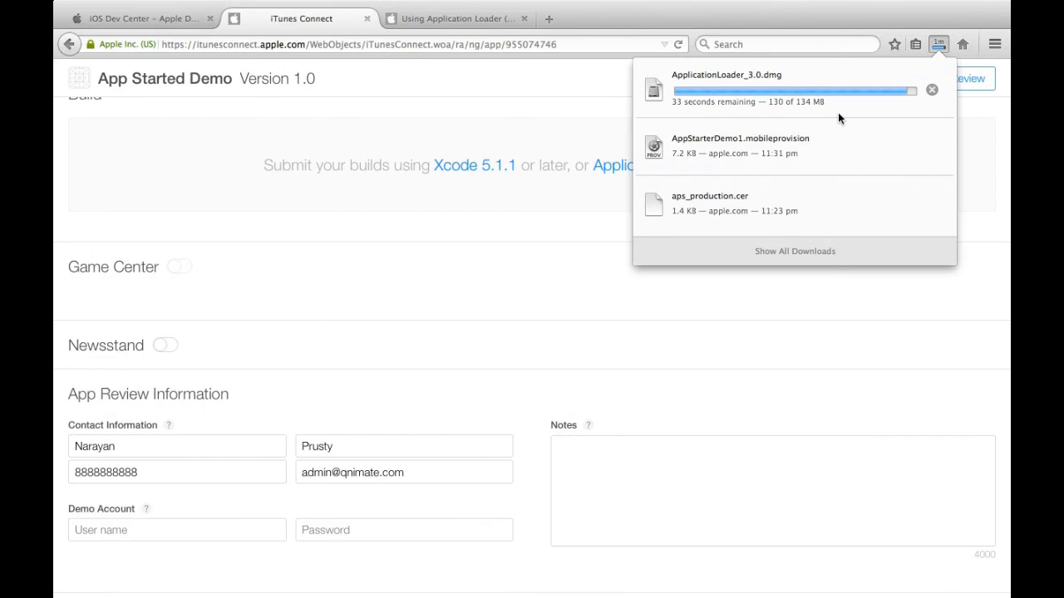
scroll(593, 250, "up", 10)
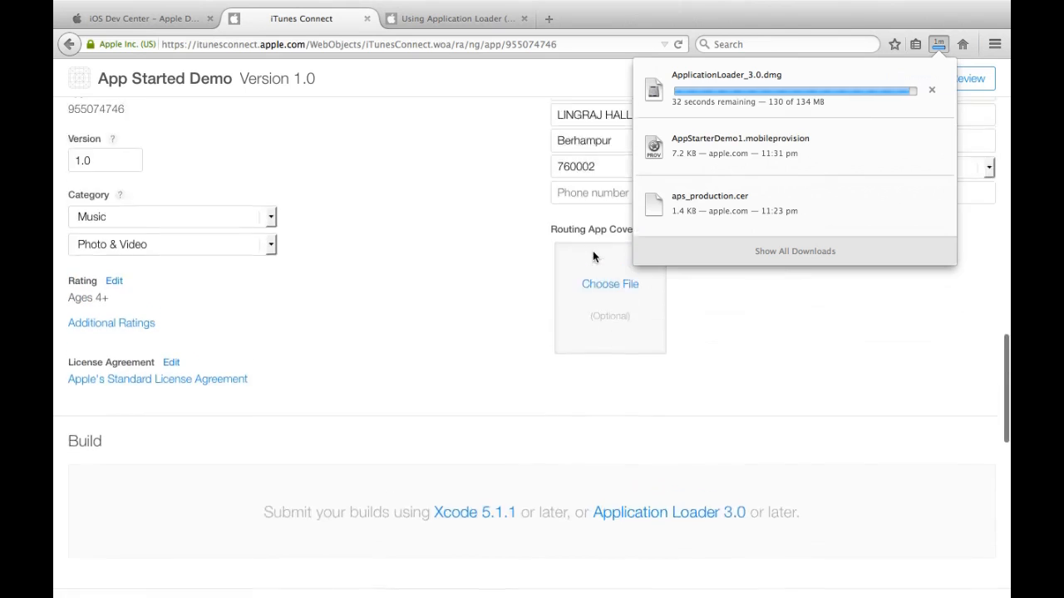
scroll(592, 251, "up", 15)
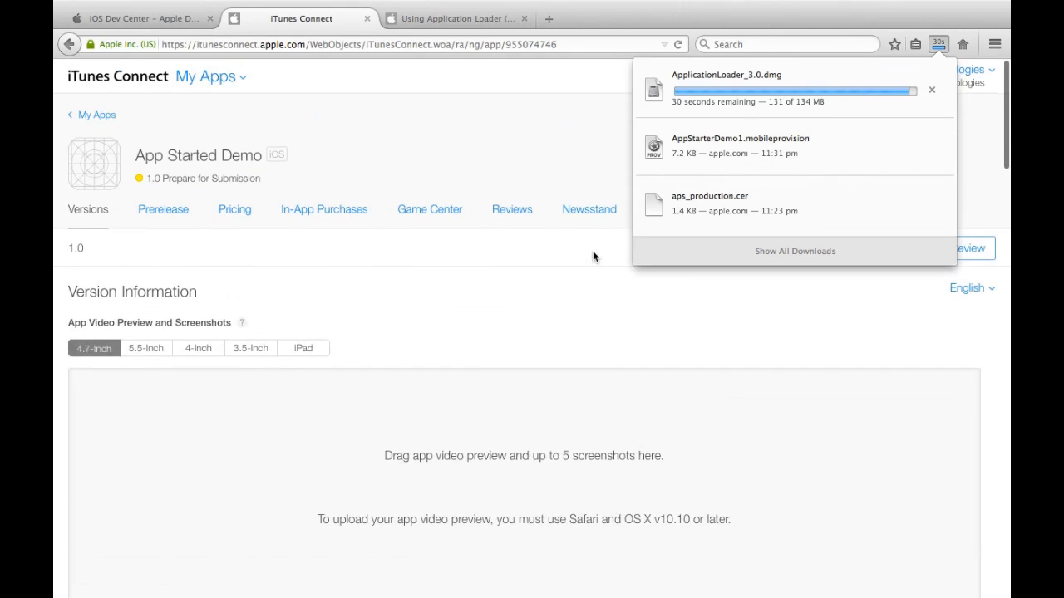
scroll(473, 297, "down", 10)
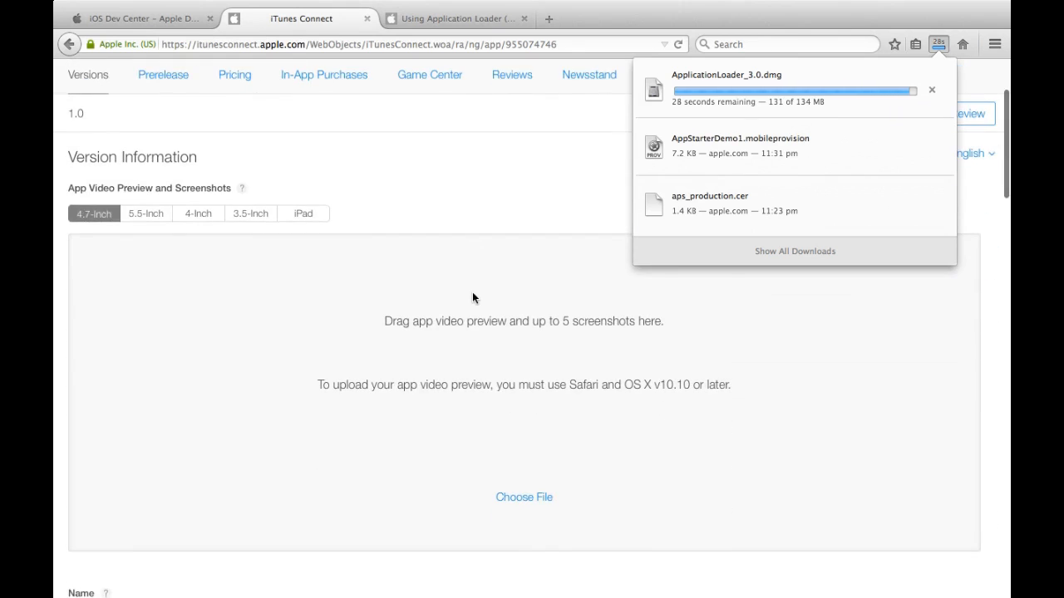
scroll(472, 293, "up", 8)
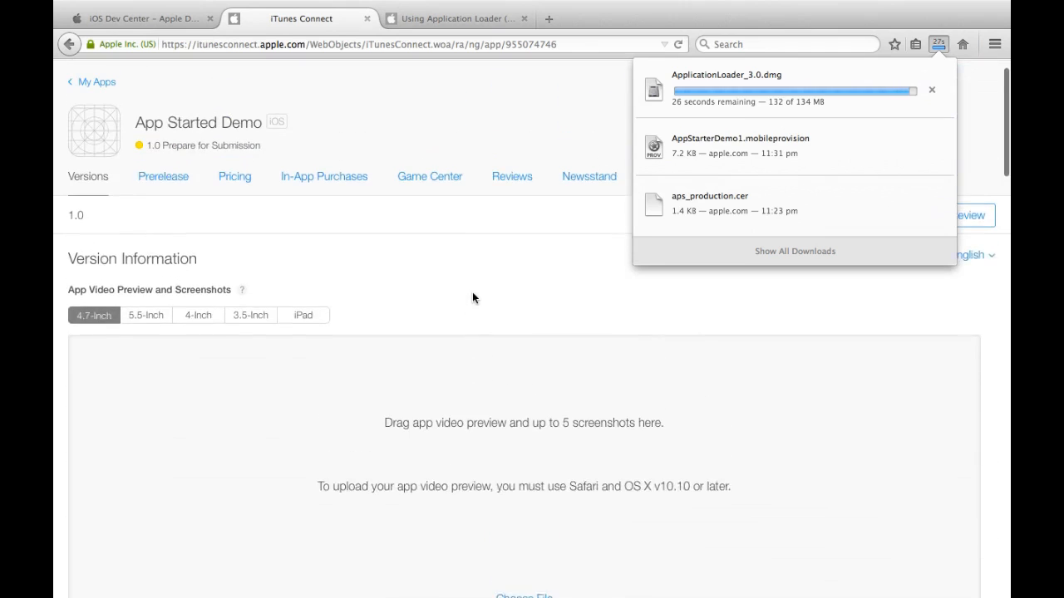
scroll(472, 299, "up", 1)
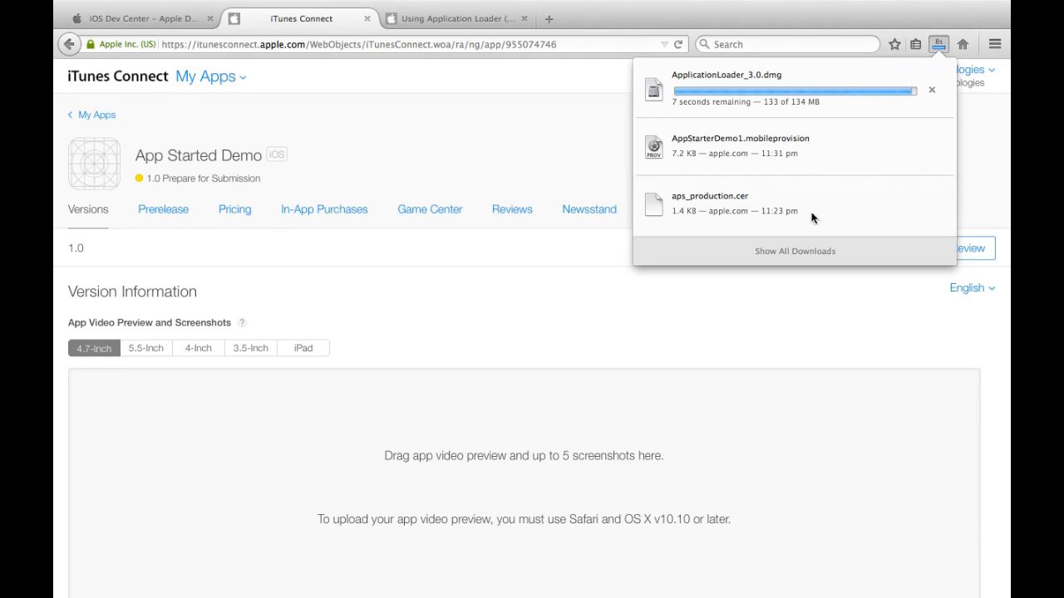
left_click(994, 266)
Step: Try Submit for Review, note the missing-build warning, and reopen the downloads list
left_click(989, 247)
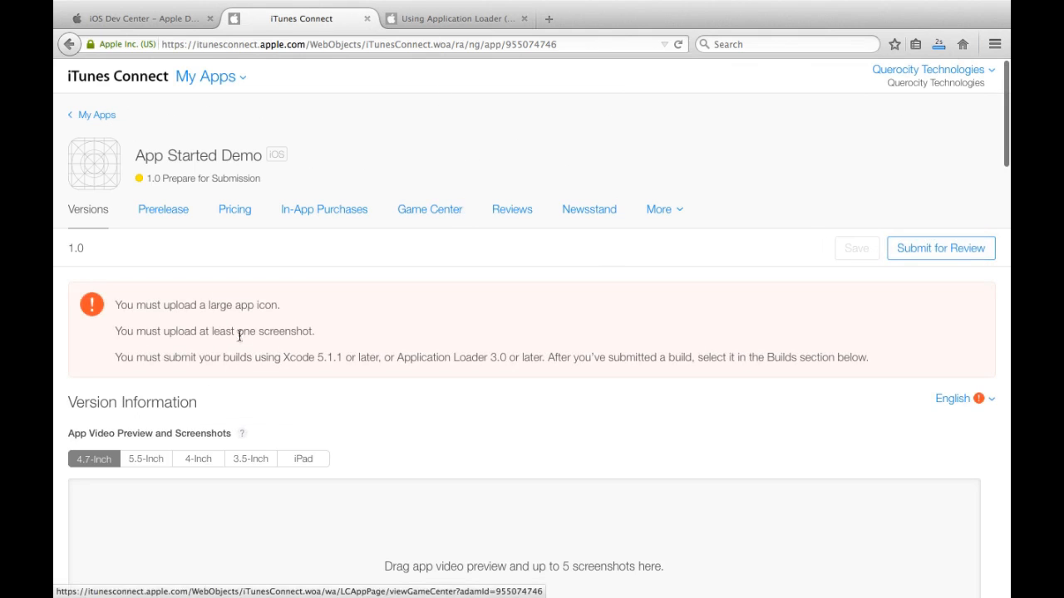
left_click_drag(114, 357, 839, 355)
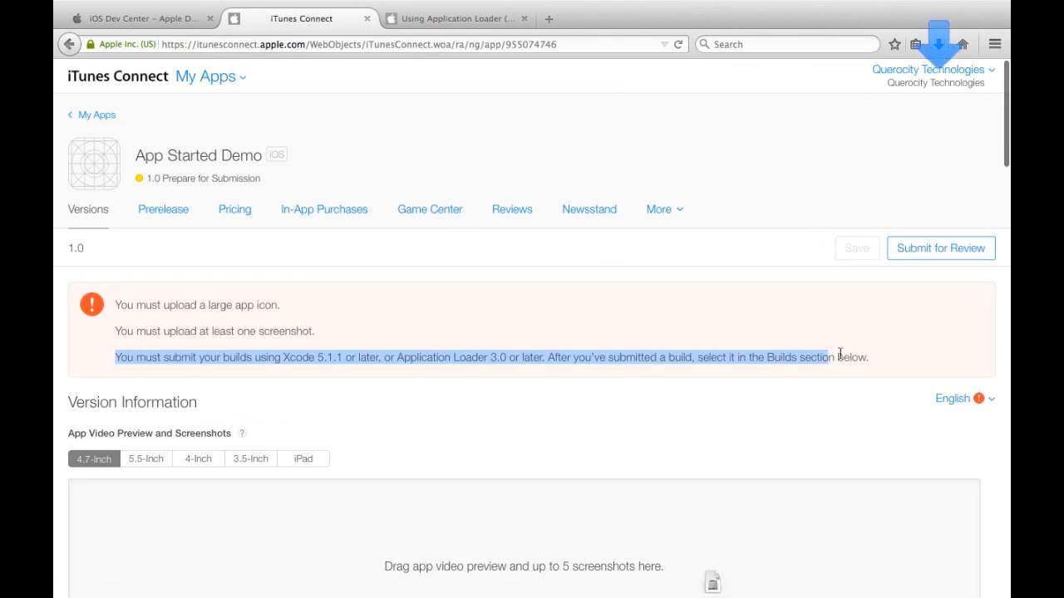
left_click(856, 352)
left_click(937, 43)
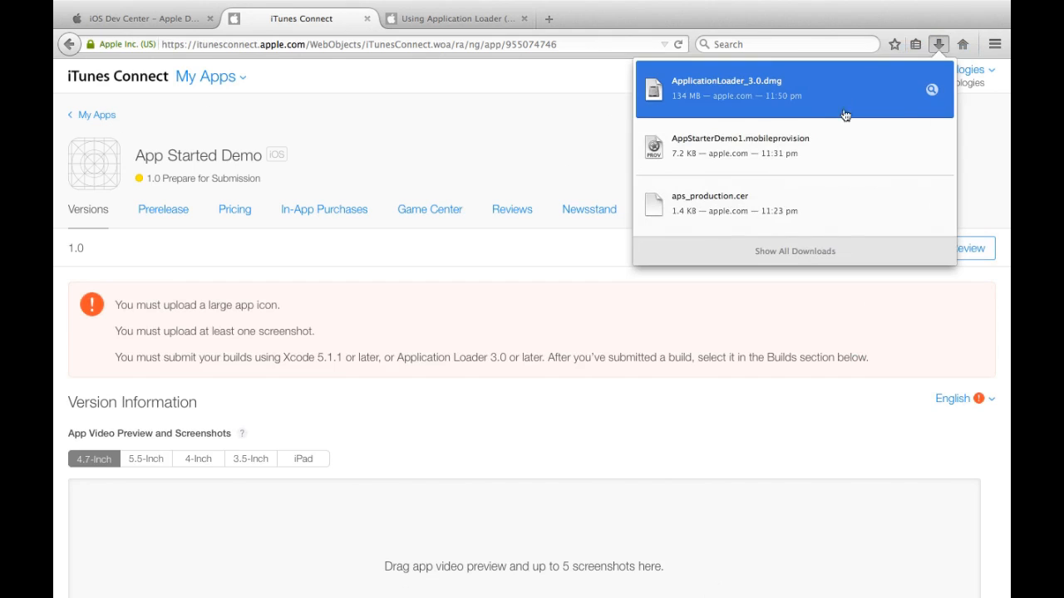
Step: Open ApplicationLoader_3.0.dmg, skipping verification, and launch the installer package
left_click(932, 89)
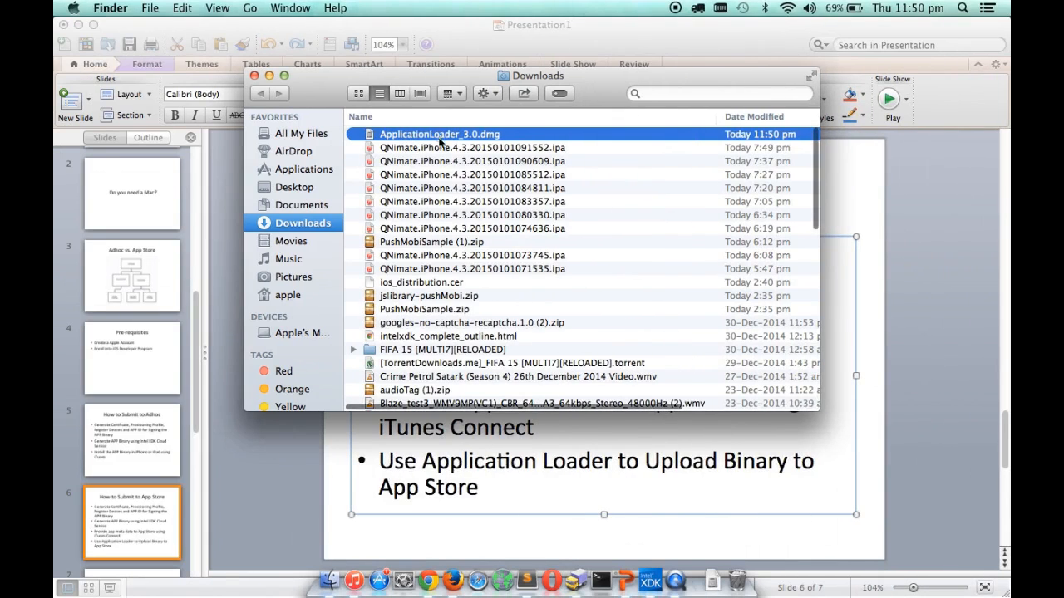
left_click(254, 75)
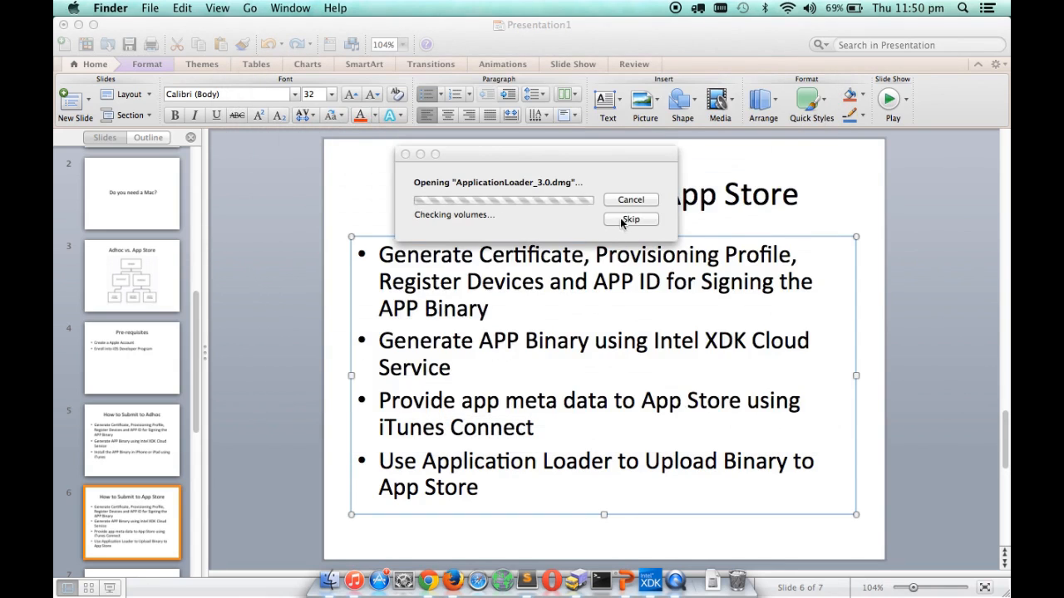
left_click(630, 219)
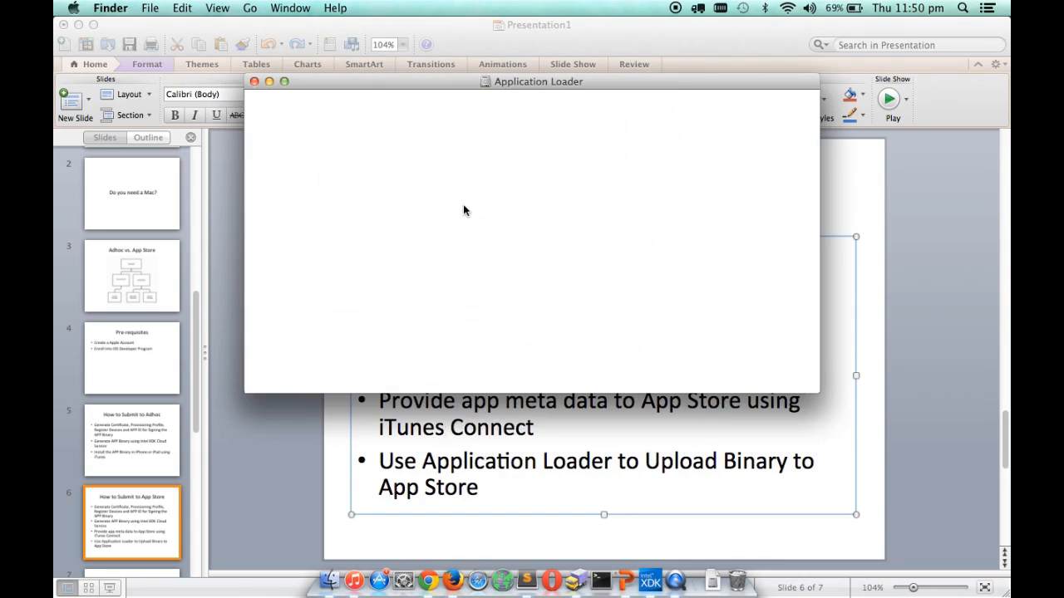
double_click(308, 118)
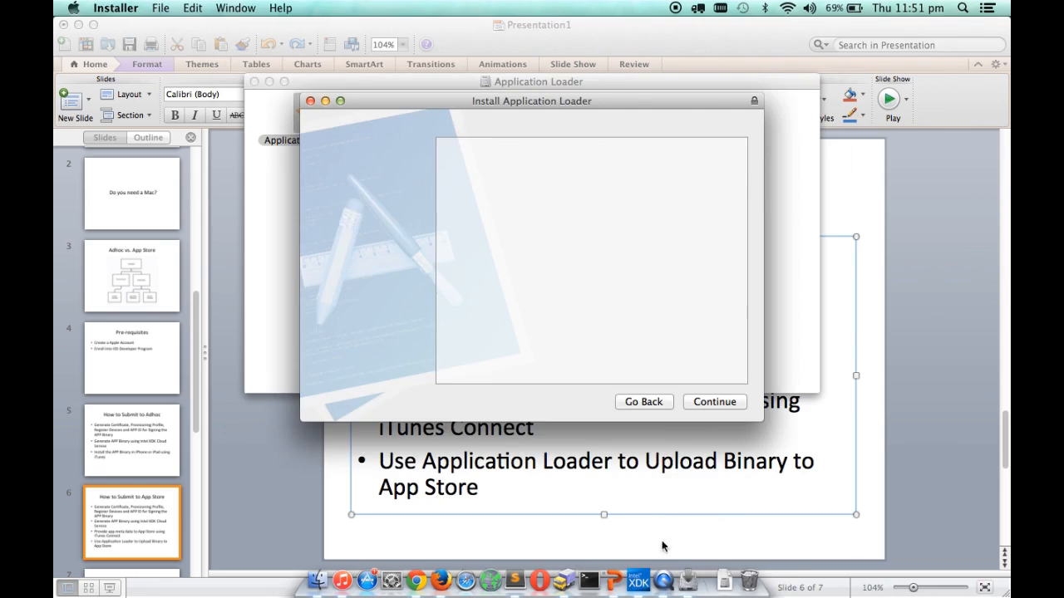
Step: Install Application Loader onto Macintosh HD, authorizing with the administrator password
left_click(713, 402)
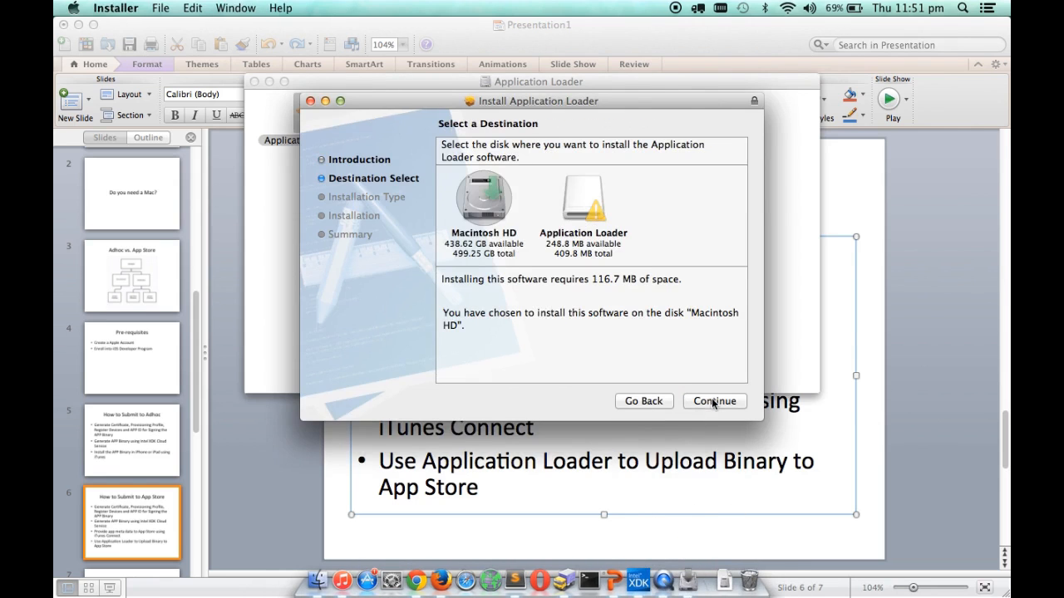
left_click(486, 198)
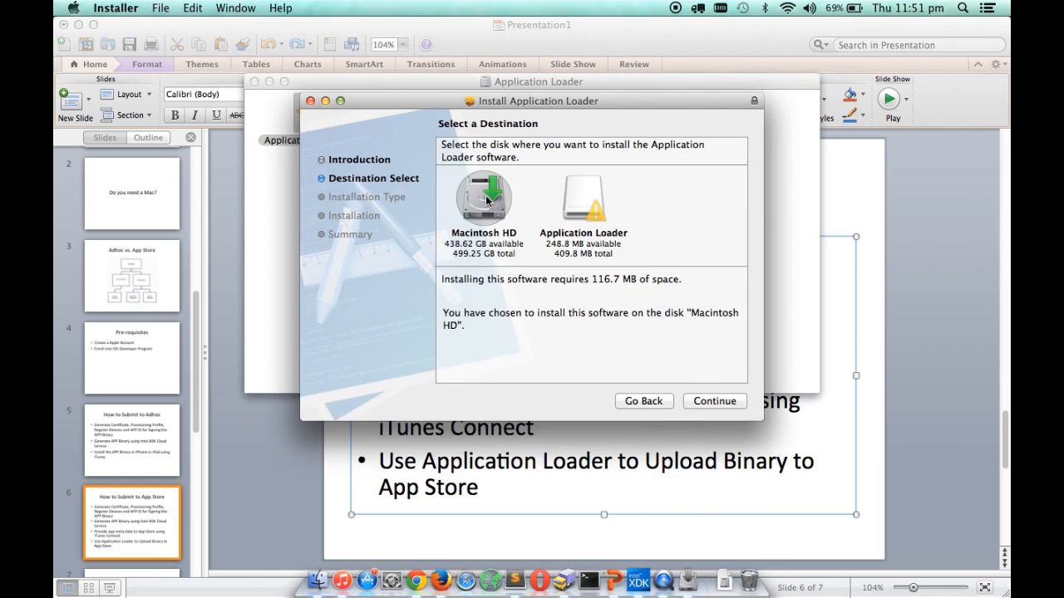
left_click(715, 402)
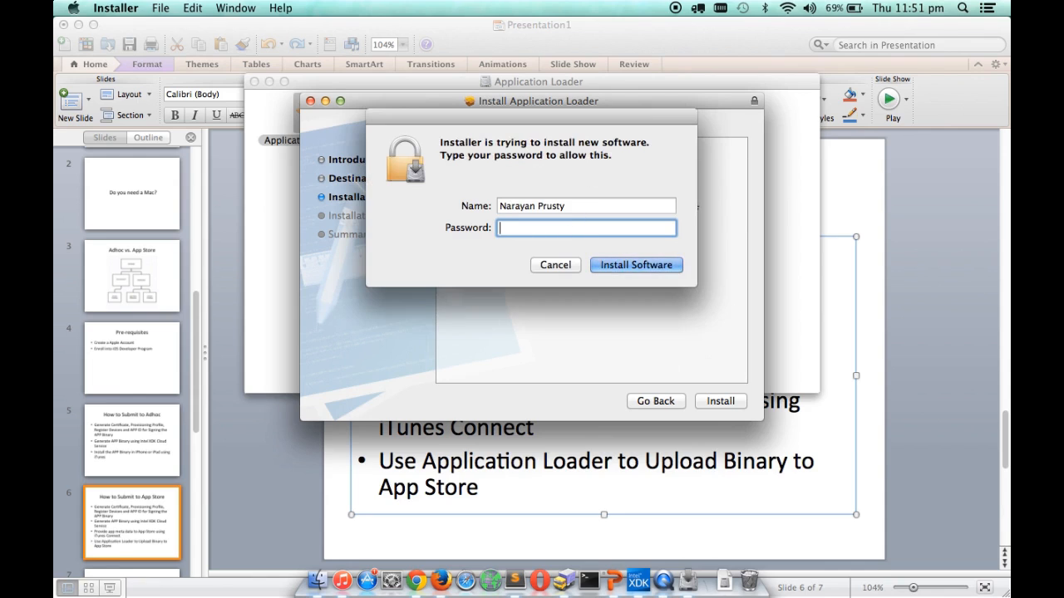
type("••••••••••••••")
key("Return")
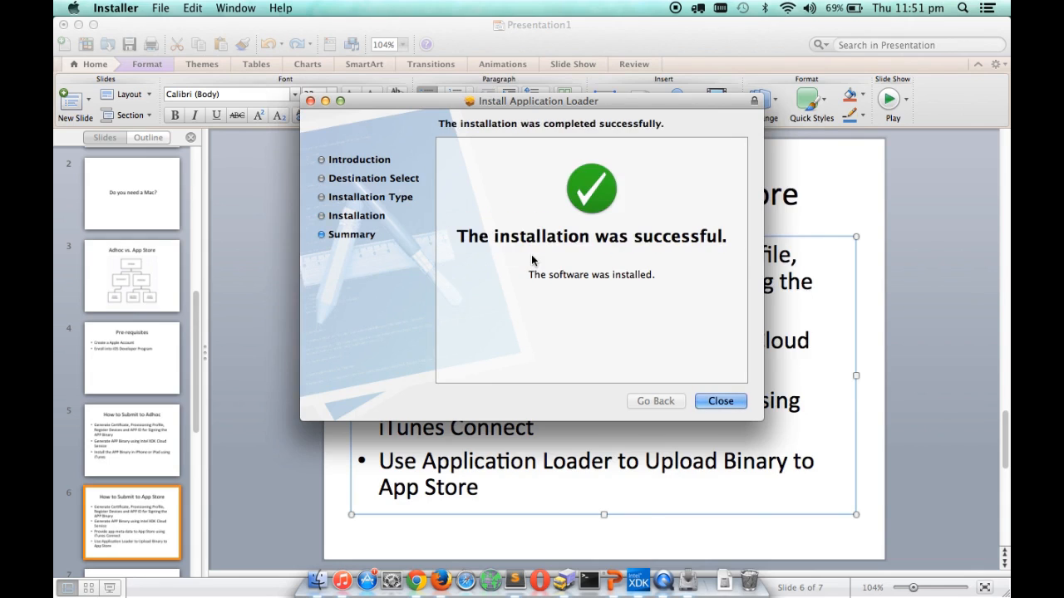
Step: Close the installer, launch Application Loader via an 'appli' search, and accept its licence
left_click(708, 400)
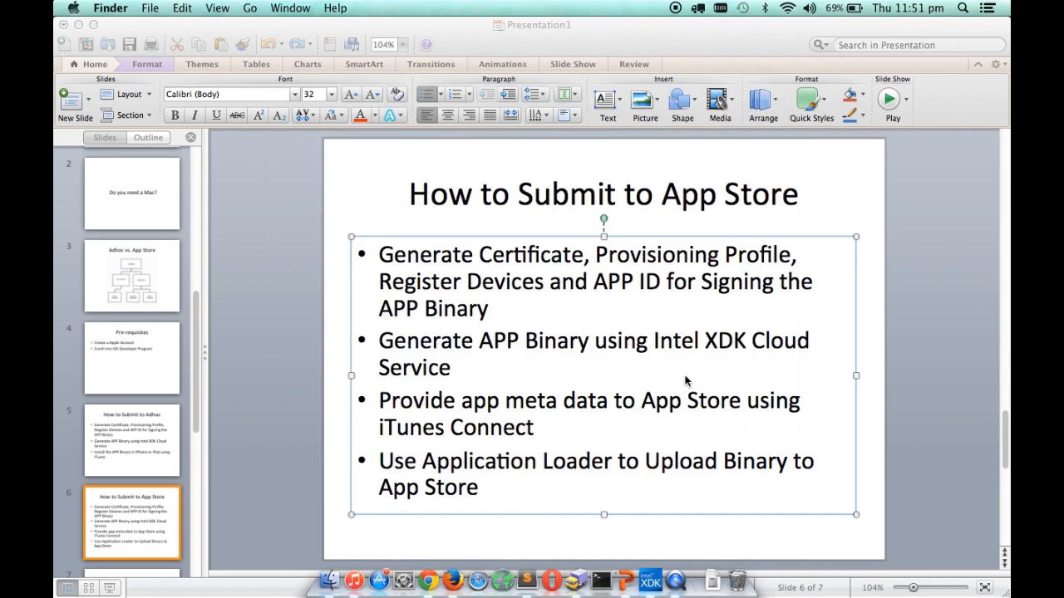
key("F4")
type("appli")
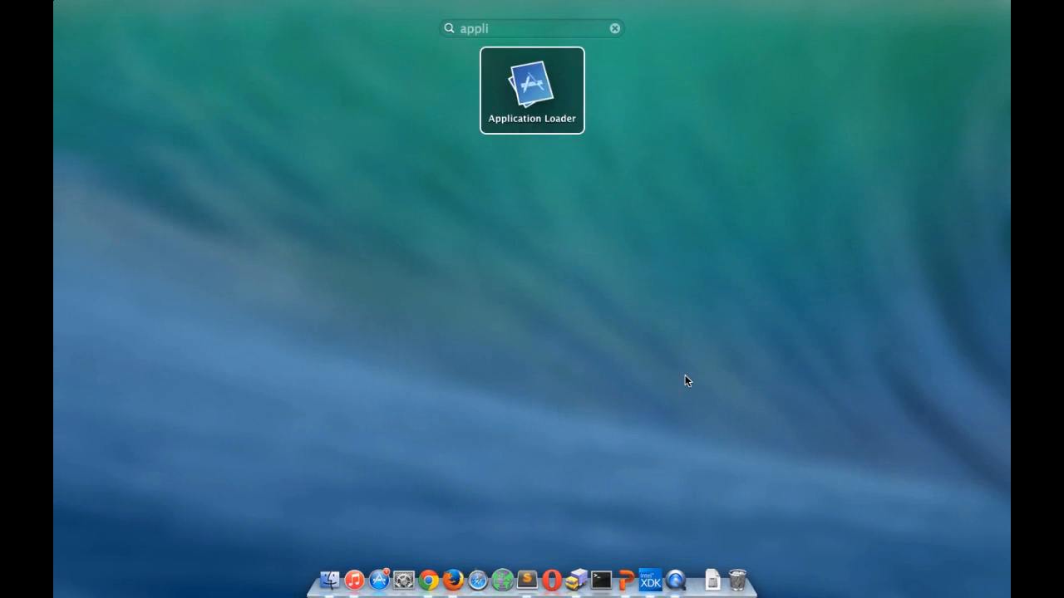
key("Return")
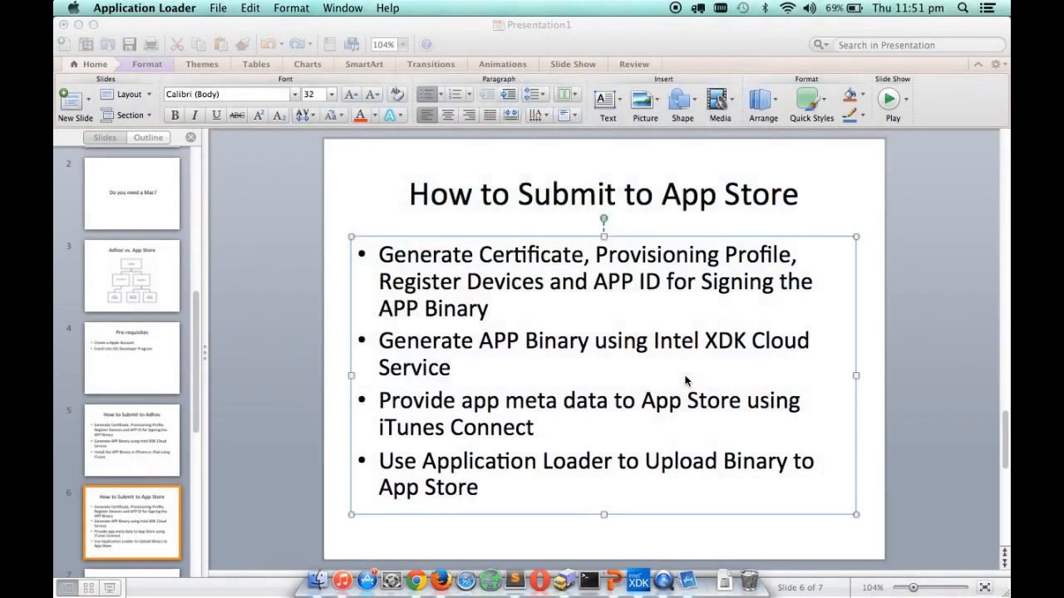
left_click(679, 372)
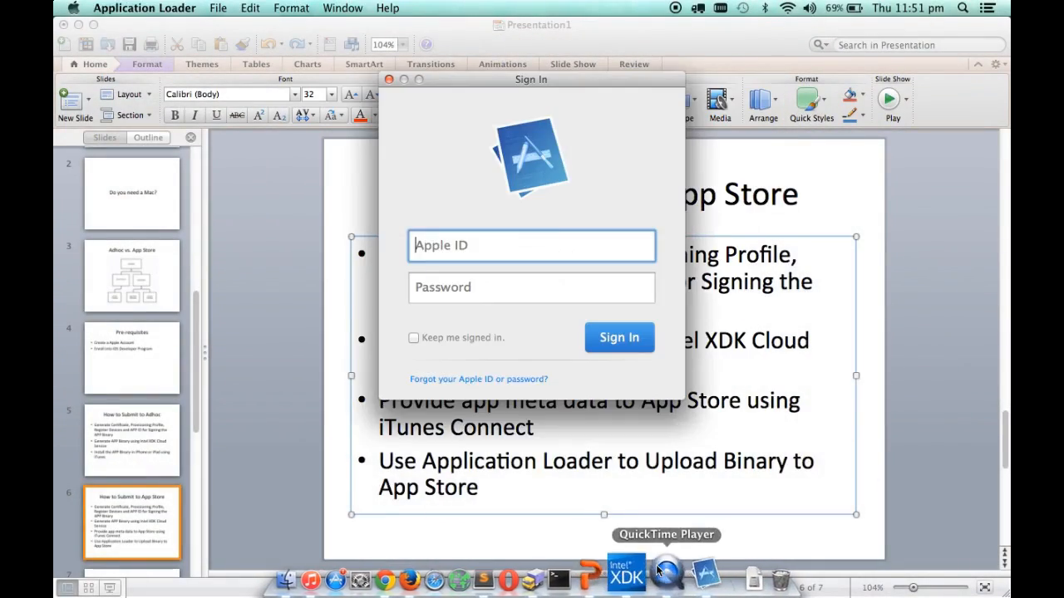
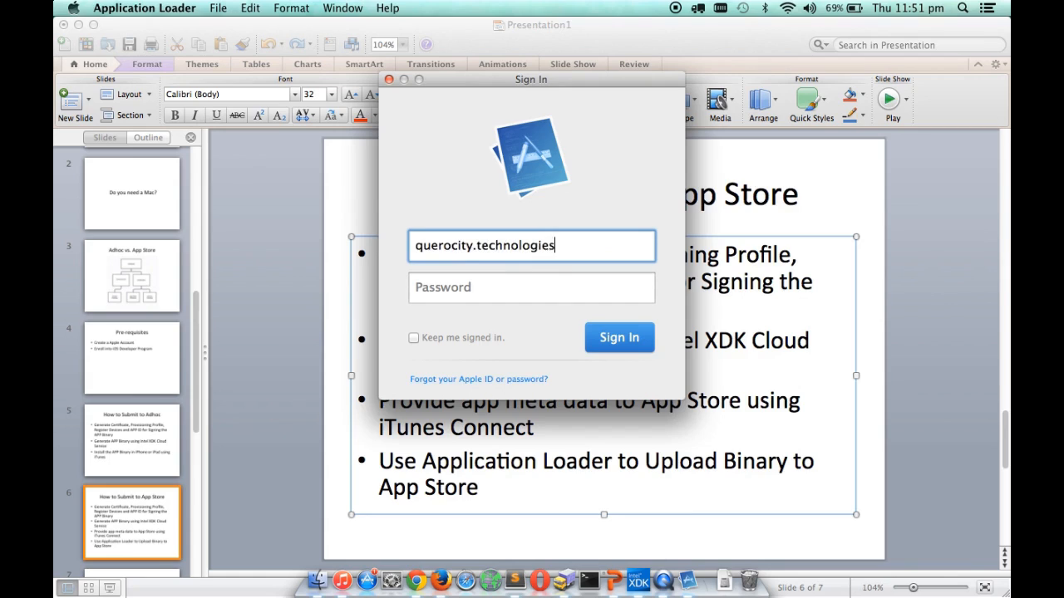
Step: Sign in with the developer Apple ID and password, staying signed in, and choose app delivery
key("Tab")
type("•••••••••••••••")
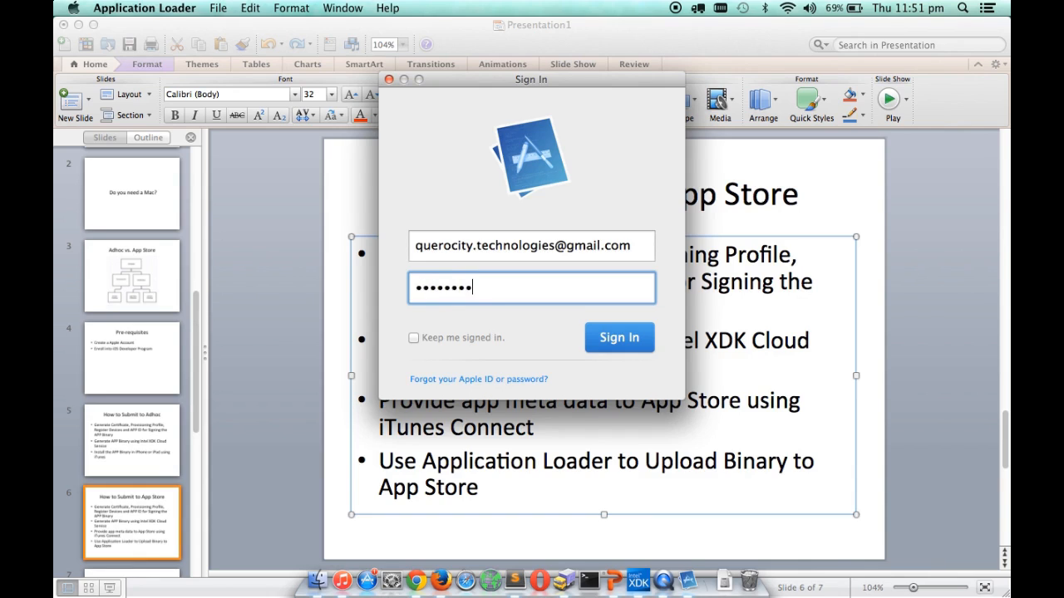
type("•••")
left_click(497, 337)
left_click(611, 338)
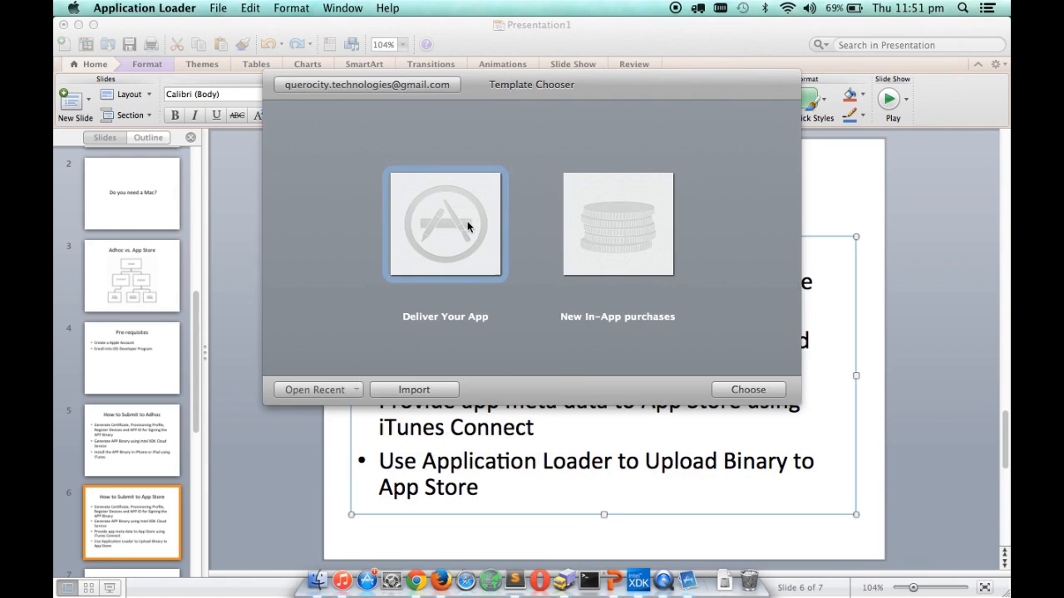
left_click(455, 256)
left_click(748, 389)
left_click(692, 392)
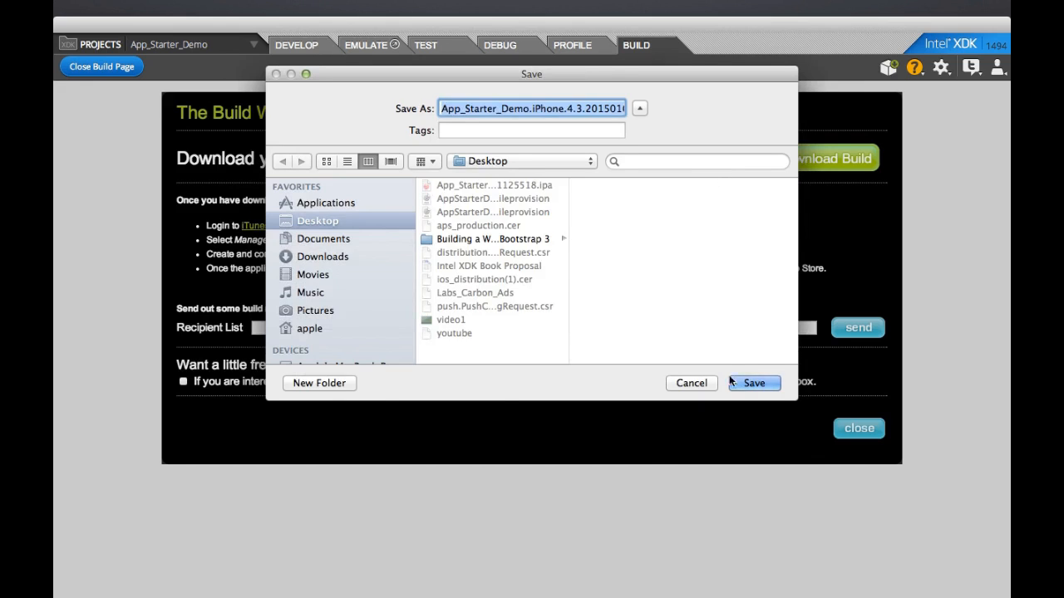
Step: Save App_Starter_Demo.iPhone.4.3.20150101130232.zip to the Desktop and confirm it in Finder
left_click(751, 382)
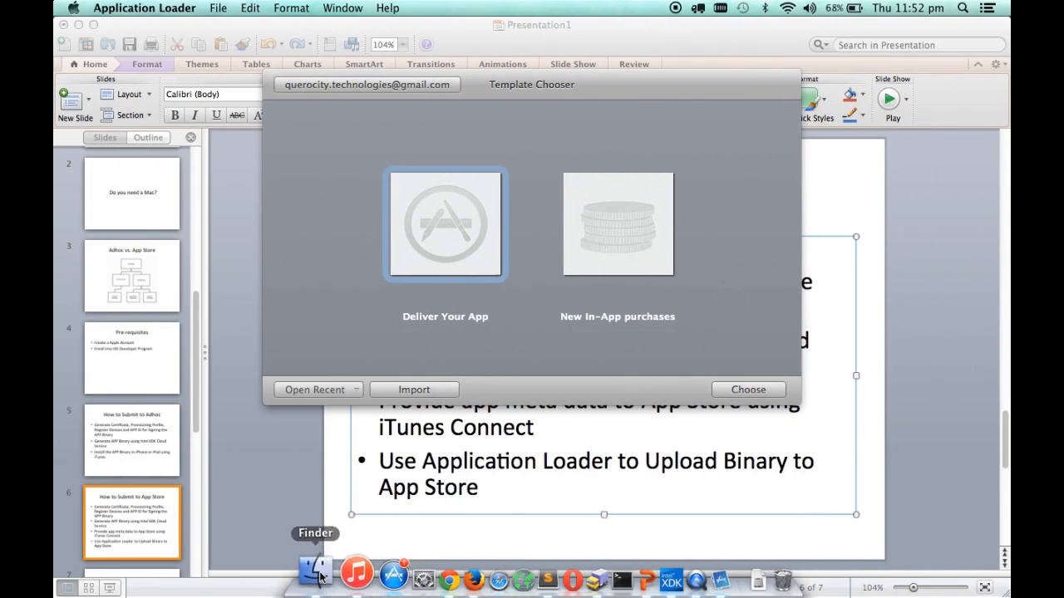
left_click(317, 580)
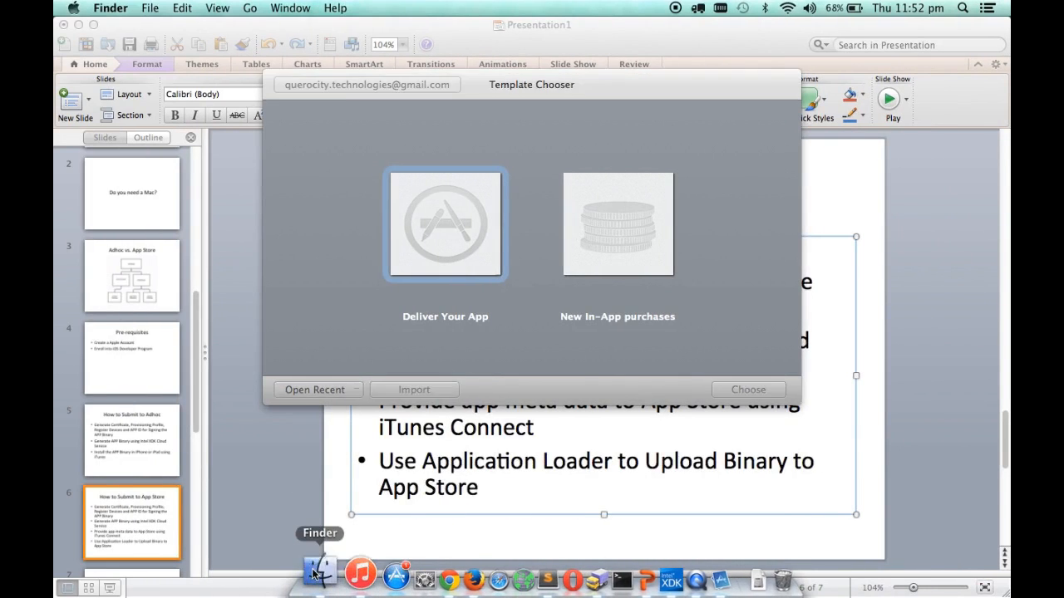
left_click(295, 153)
left_click(301, 189)
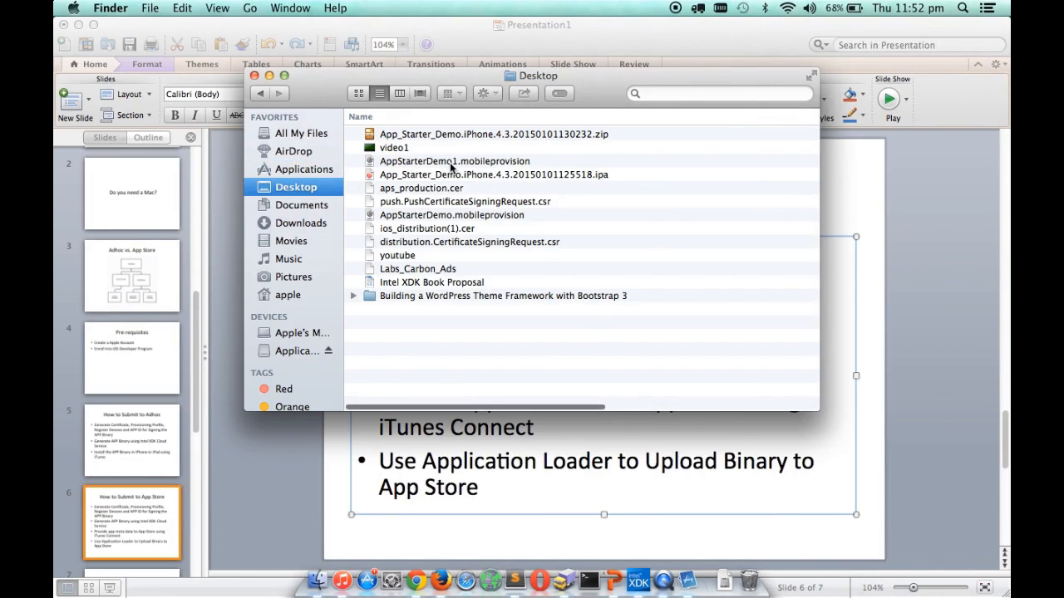
scroll(450, 169, "right", 5)
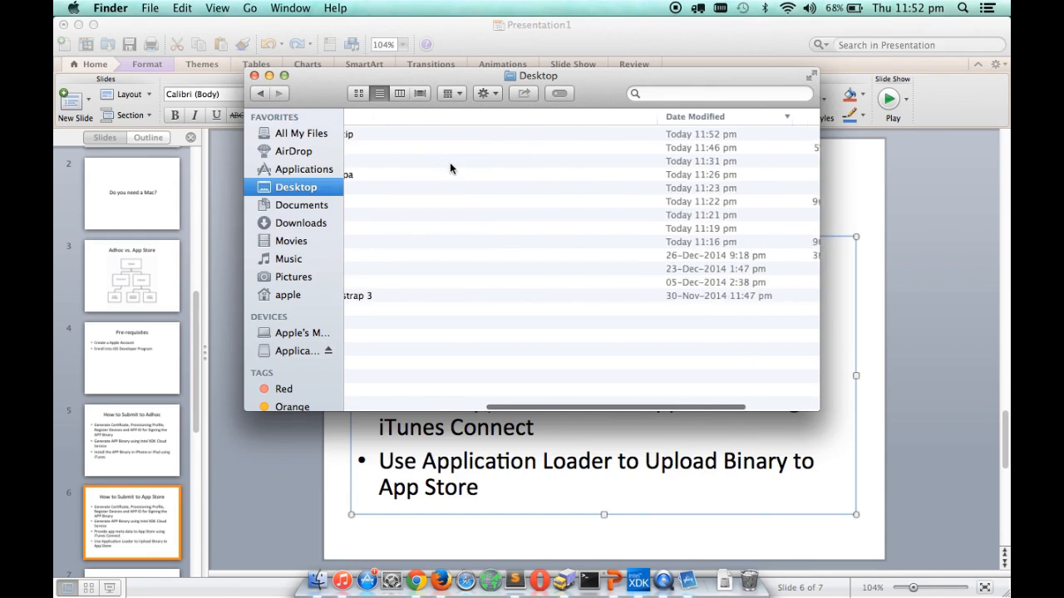
scroll(463, 160, "left", 5)
left_click(544, 136)
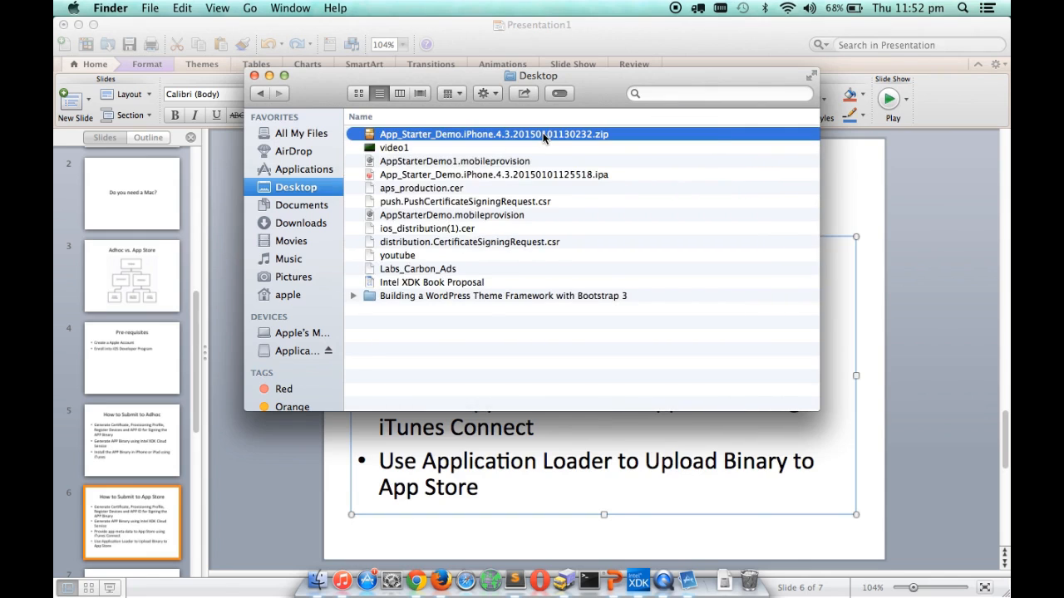
scroll(544, 135, "right", 5)
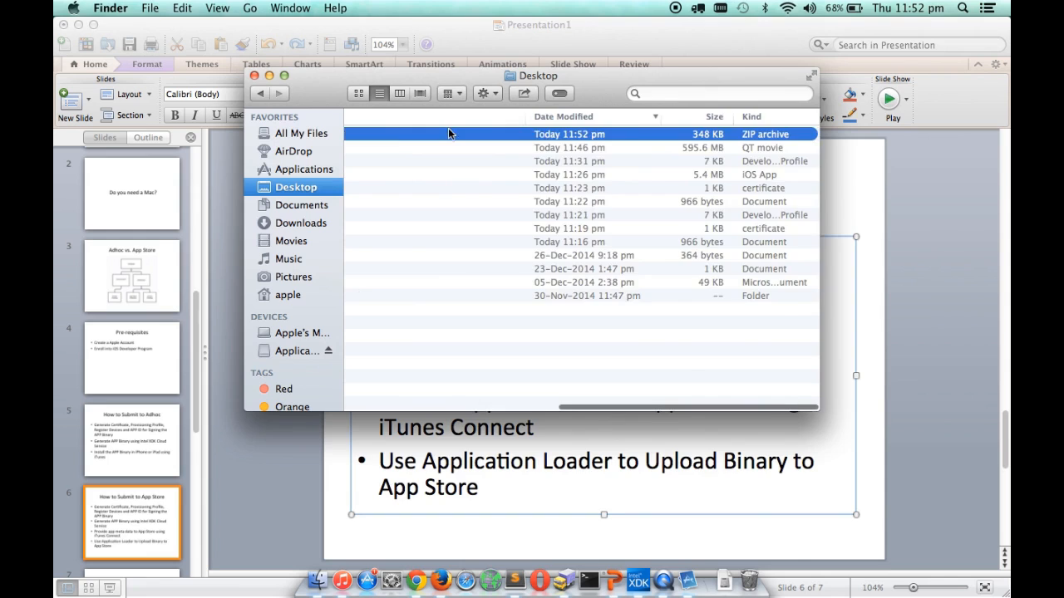
scroll(448, 134, "left", 5)
left_click(254, 76)
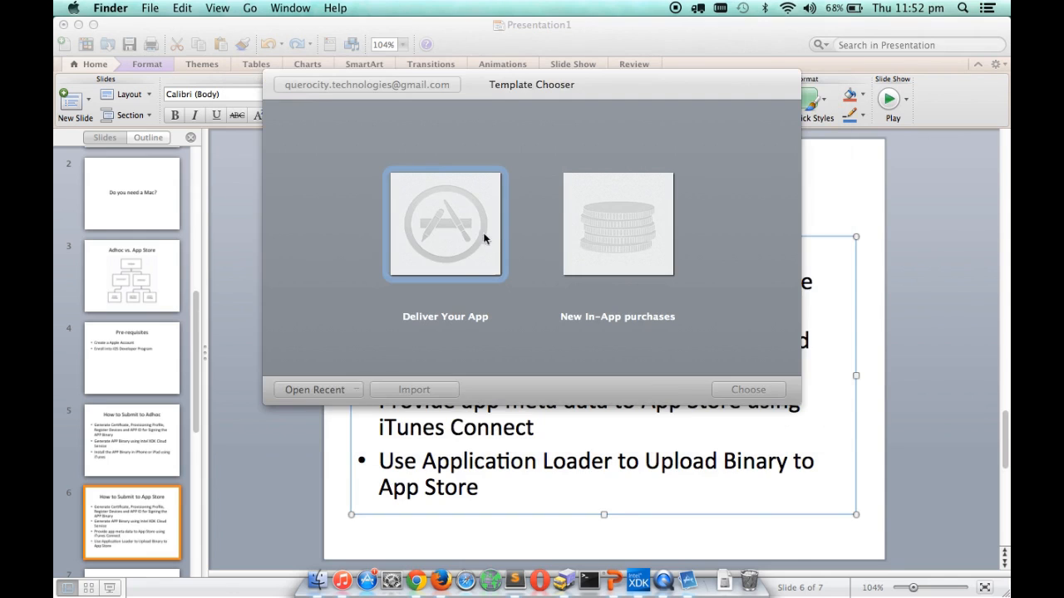
Step: Deliver the App_Starter_Demo zip from the Desktop and begin adding build 11.0.0
left_click(345, 381)
double_click(449, 225)
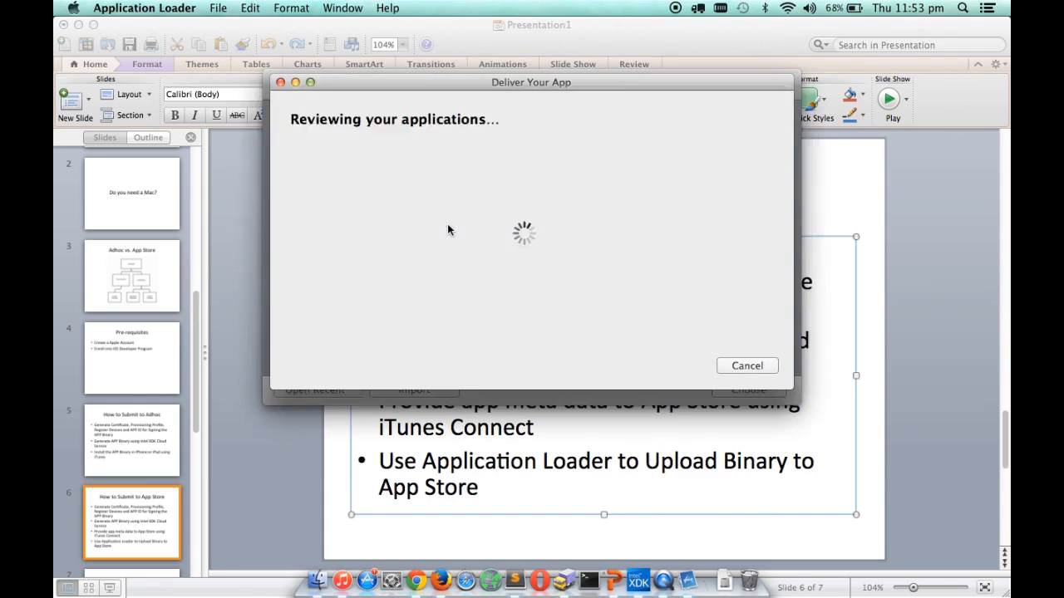
left_click(484, 143)
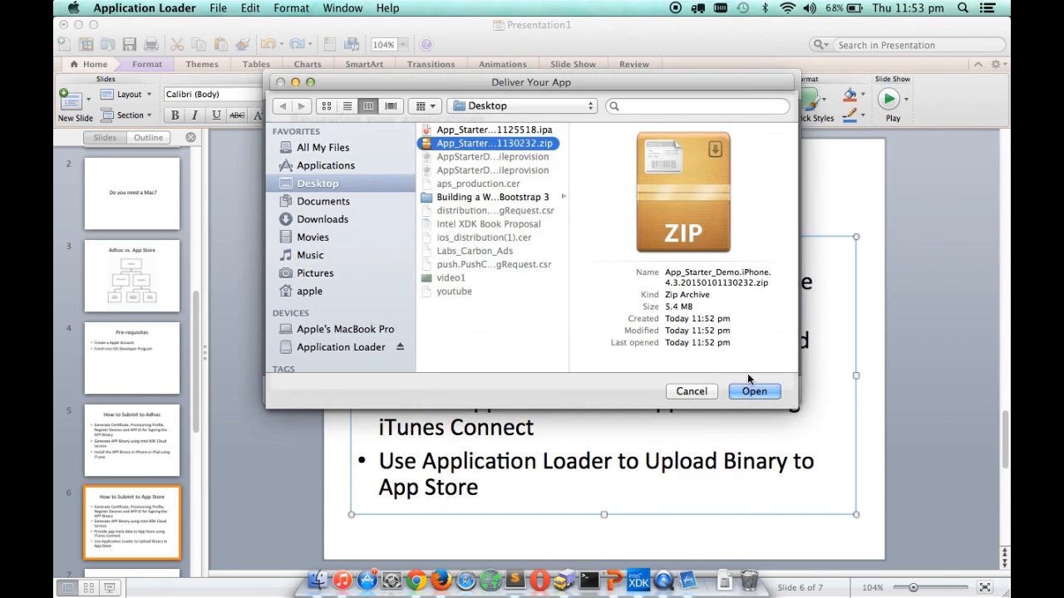
left_click(755, 391)
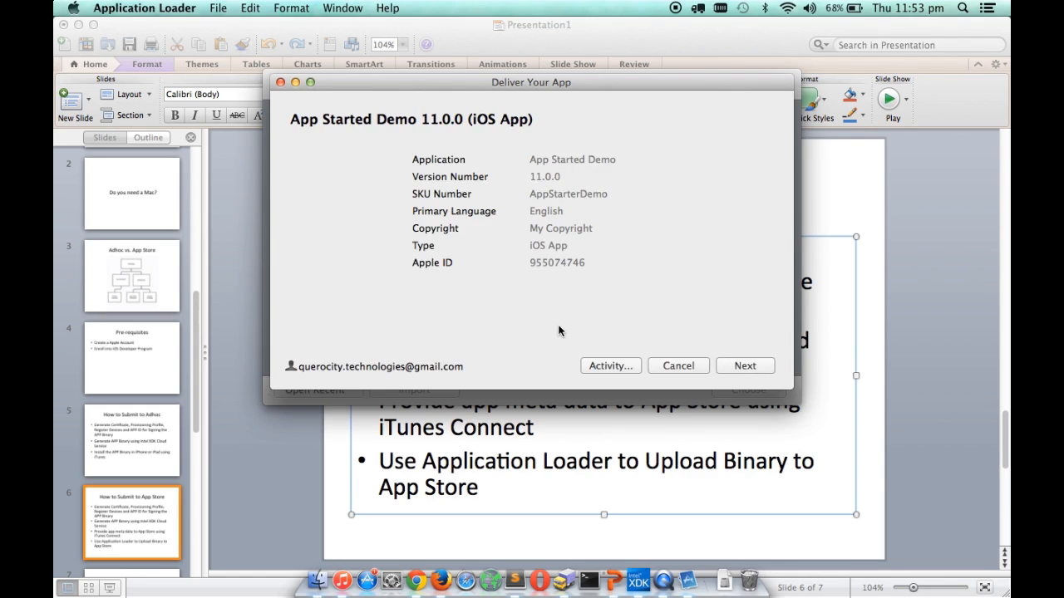
left_click(767, 370)
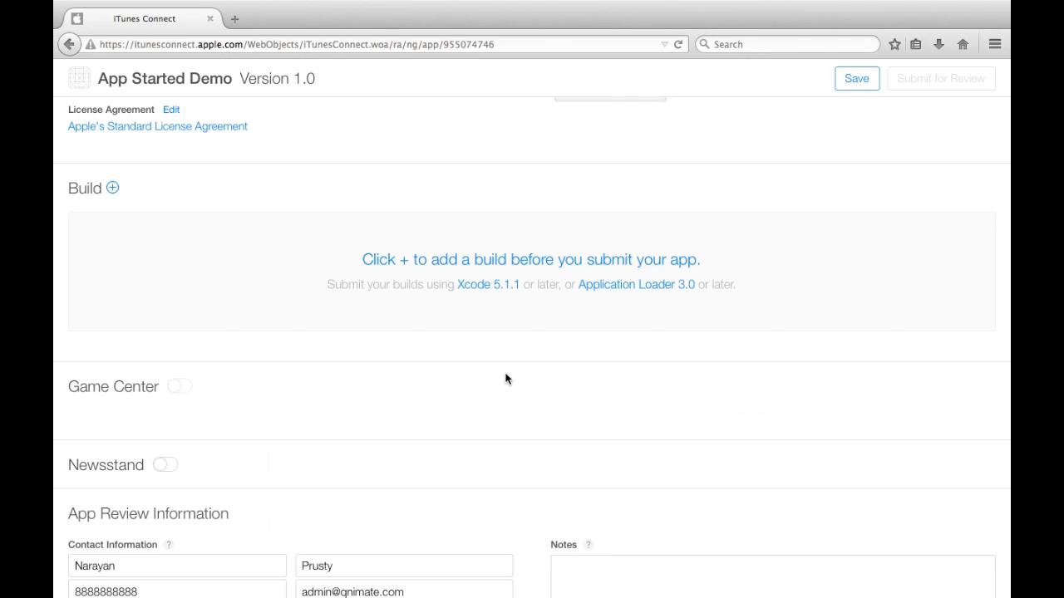
Step: Select build 11.0.0 in Add Build and attach it to version 1.0
left_click(404, 261)
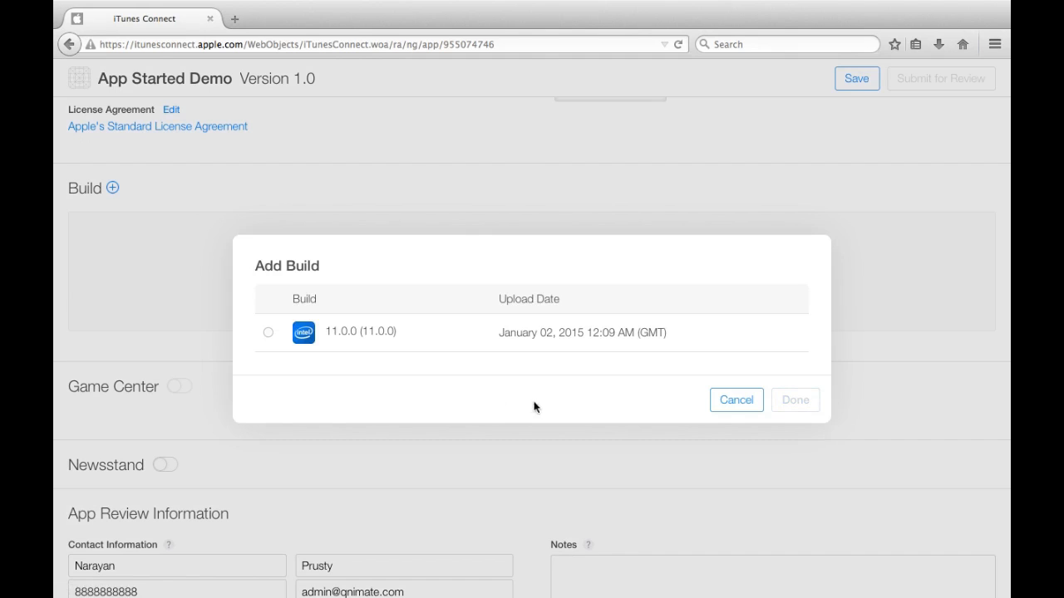
left_click(268, 333)
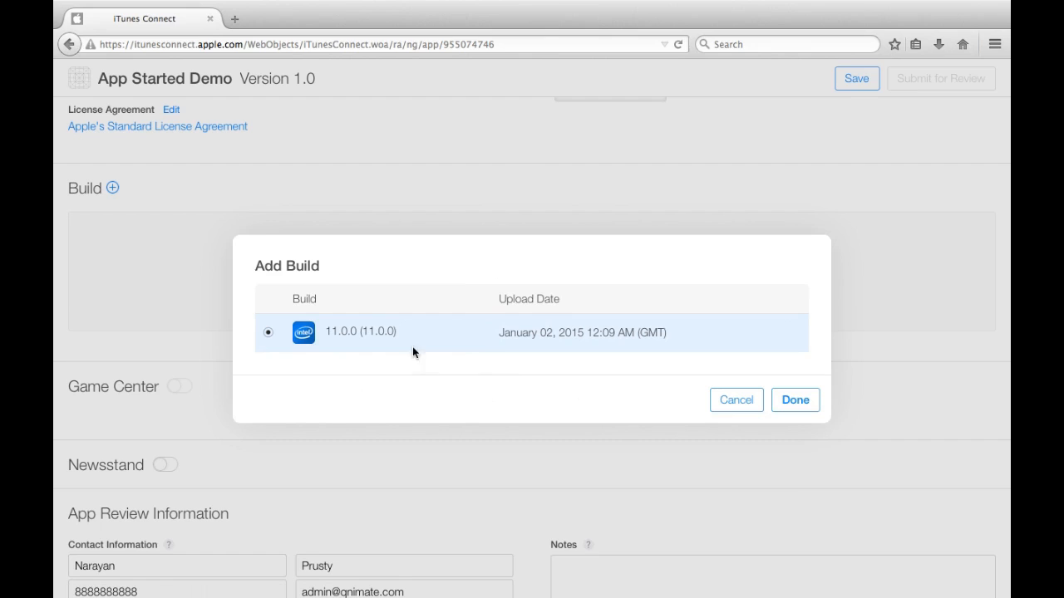
left_click(796, 402)
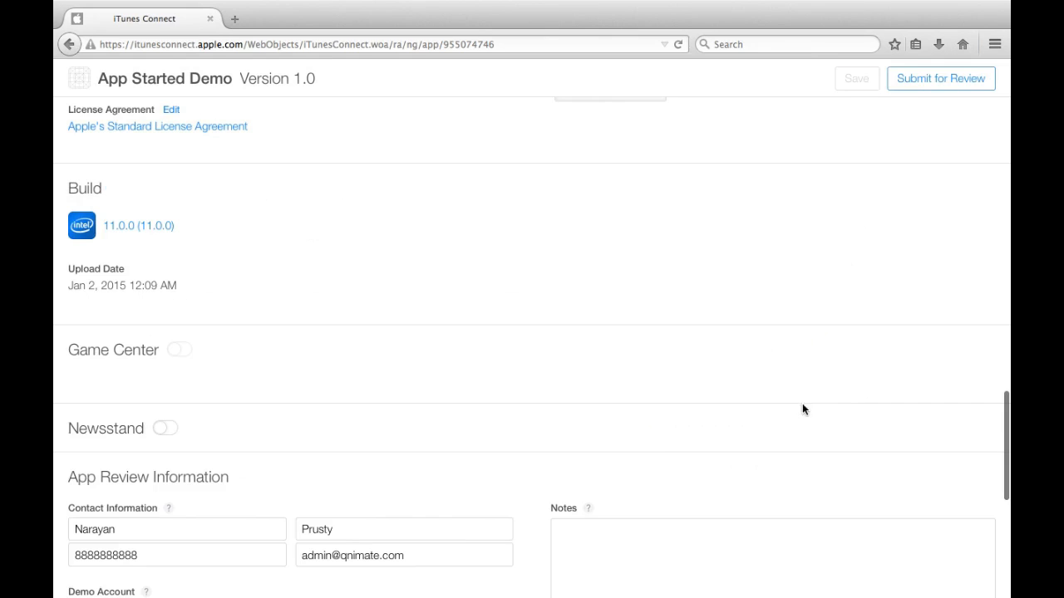